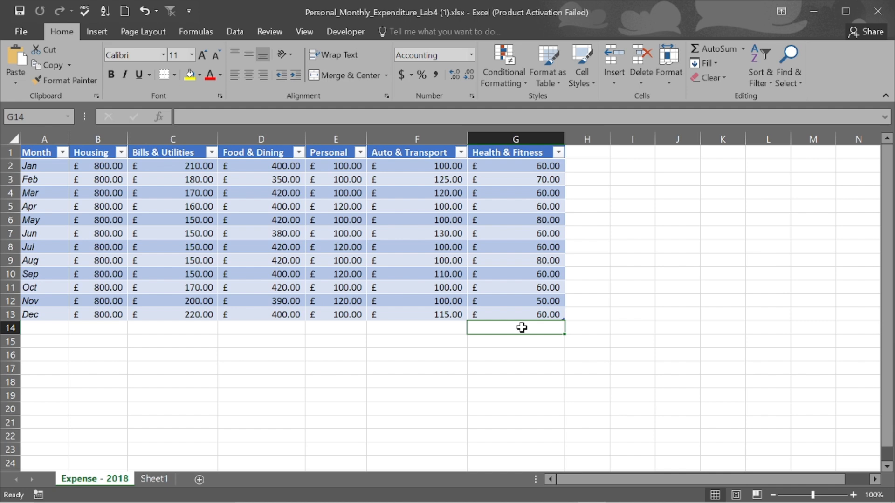
# Step: Enter a SUM formula in G14 that totals the Health & Fitness column from Jan to Dec
pyautogui.write('=')
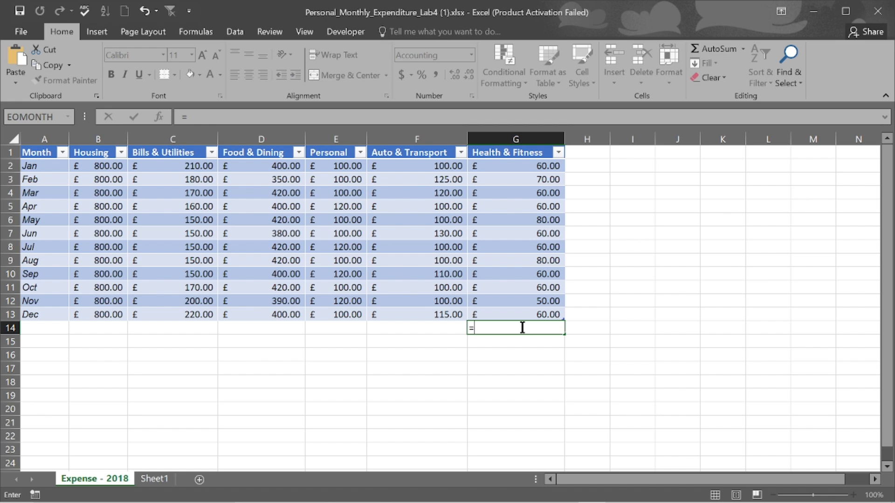
pyautogui.write('SUM')
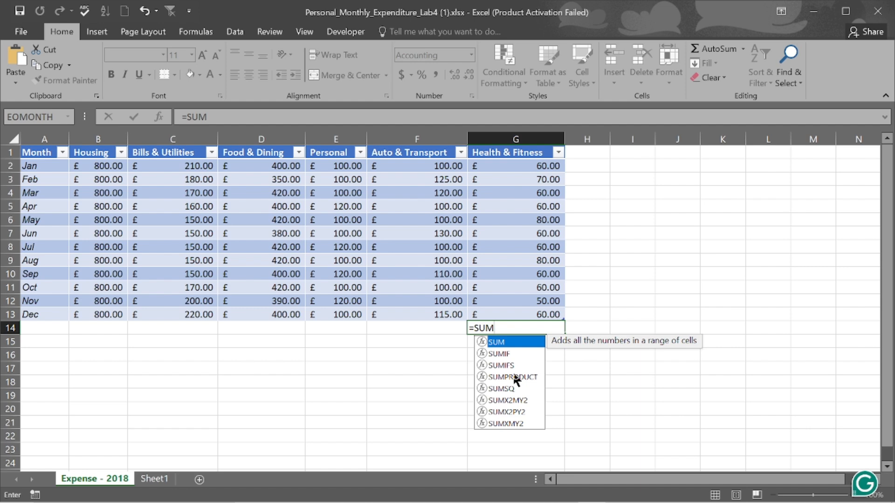
pyautogui.write('(')
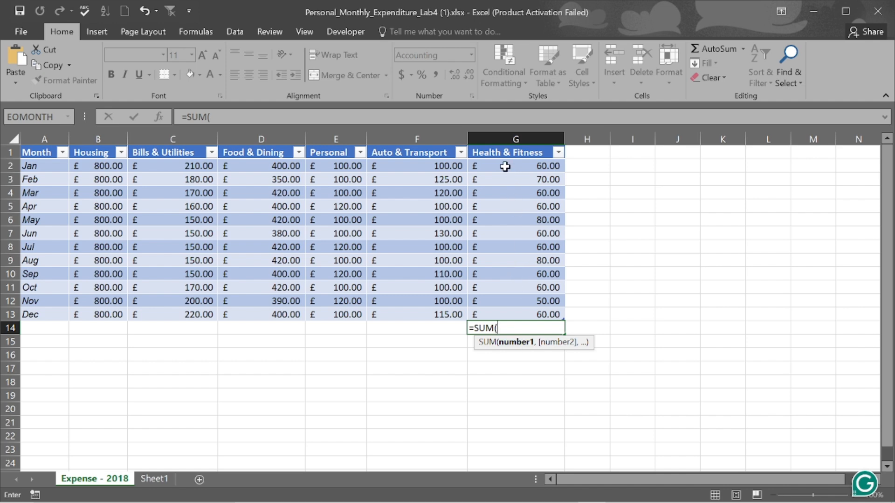
pyautogui.moveTo(505, 167); pyautogui.dragTo(519, 316)
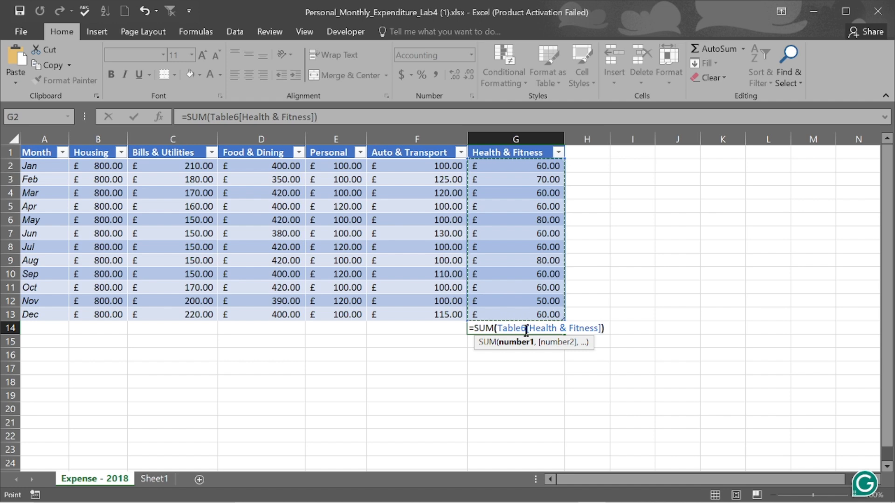
pyautogui.press('Return')
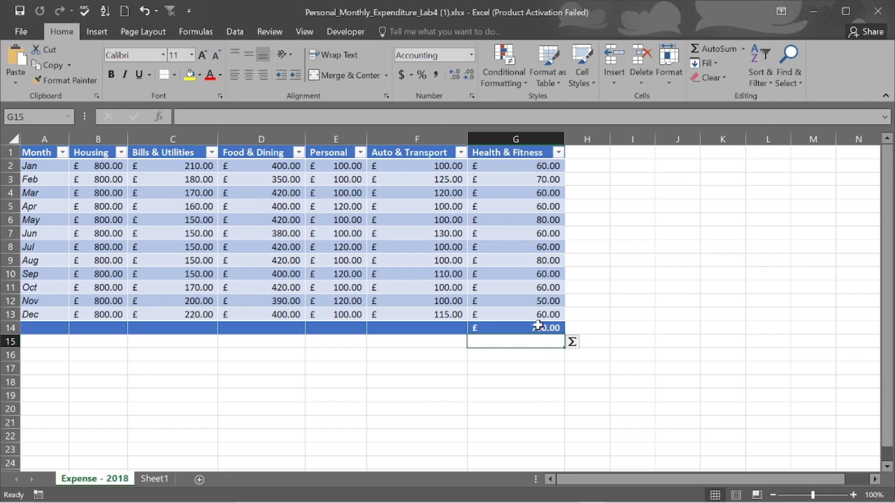
# Step: Change the function in G14's formula to AVERAGE, keeping the Health & Fitness column as its argument
pyautogui.click(542, 328)
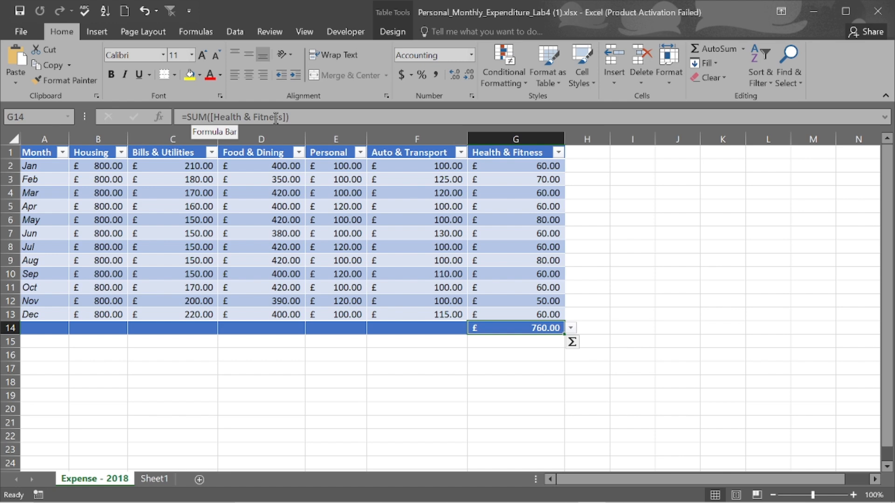
pyautogui.click(294, 118)
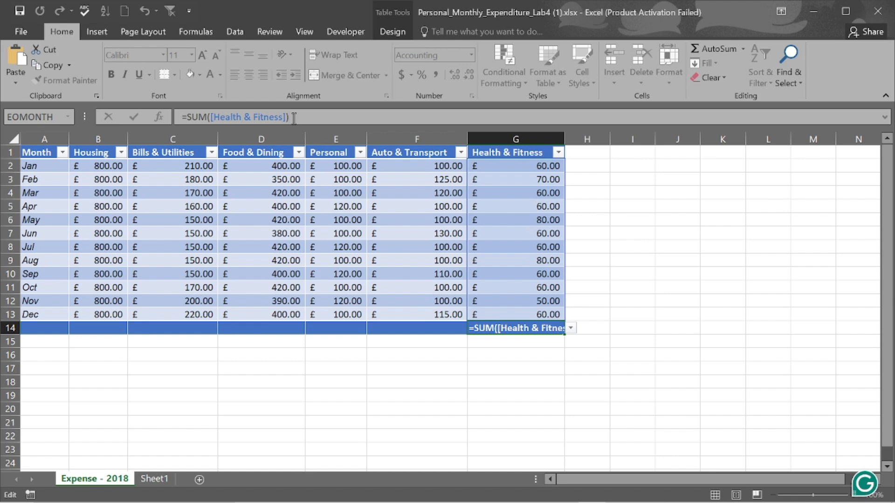
pyautogui.click(208, 119)
pyautogui.press('BackSpace')
pyautogui.press('BackSpace')
pyautogui.press('BackSpace')
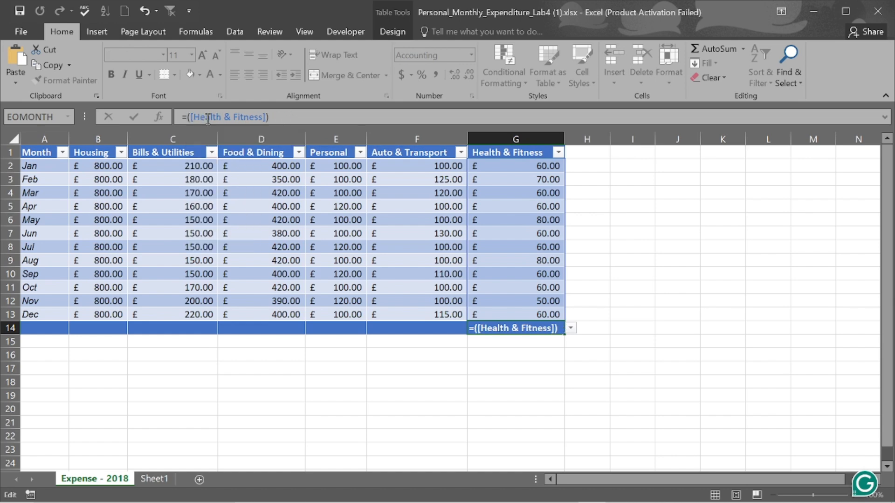
pyautogui.write('AVE')
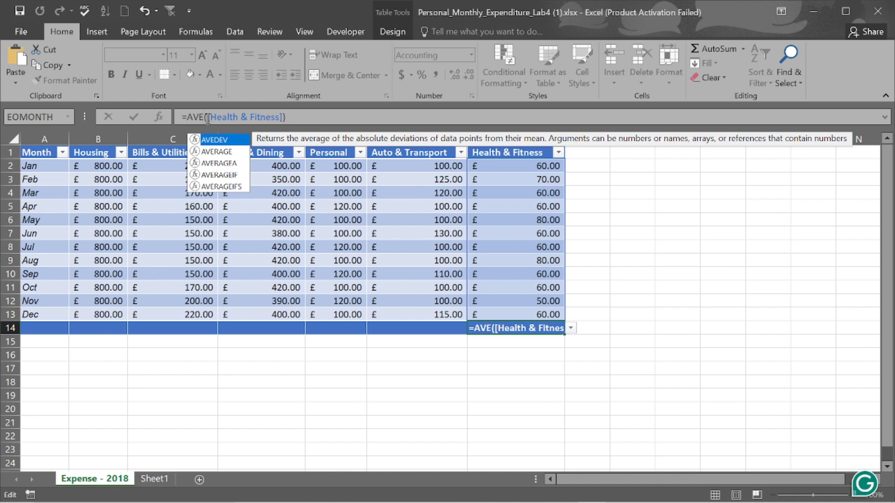
pyautogui.write('RA')
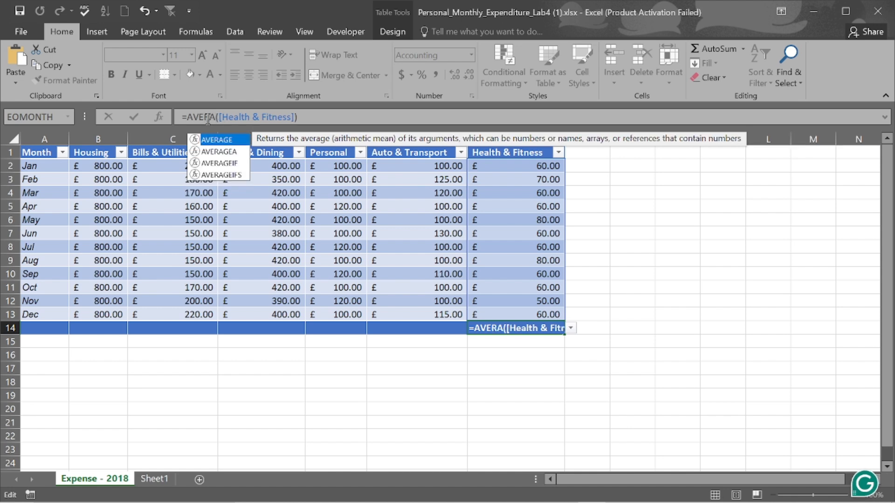
pyautogui.write('GE')
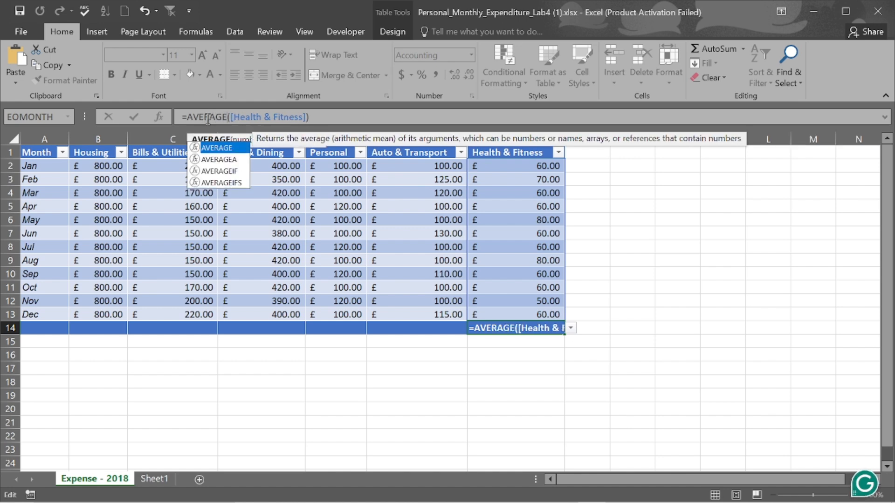
pyautogui.hotkey('ctrl', 'Return')
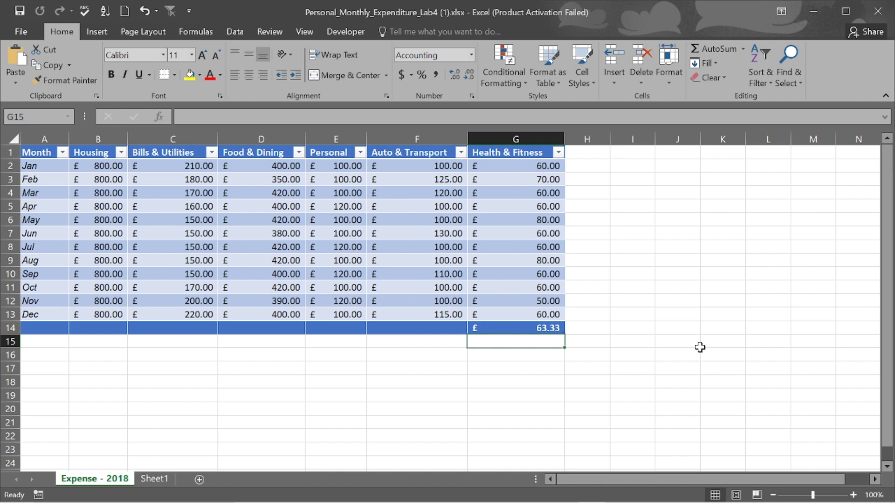
pyautogui.click(553, 327)
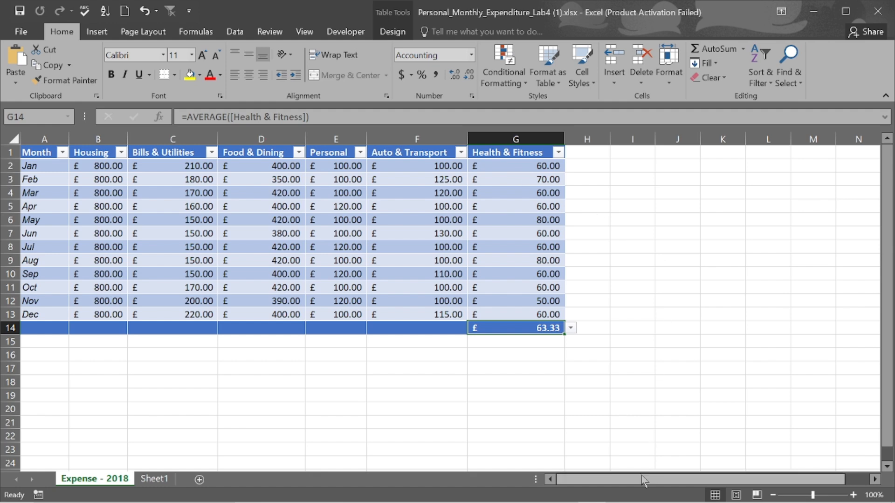
# Step: Switch to the PowerPoint training presentation and show the AutoFill: Copying Formulas slide
pyautogui.moveTo(537, 498)
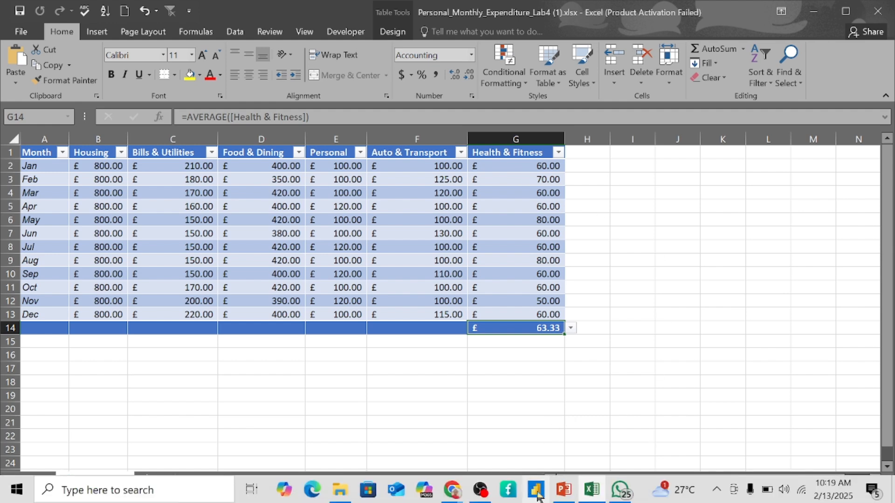
pyautogui.click(564, 490)
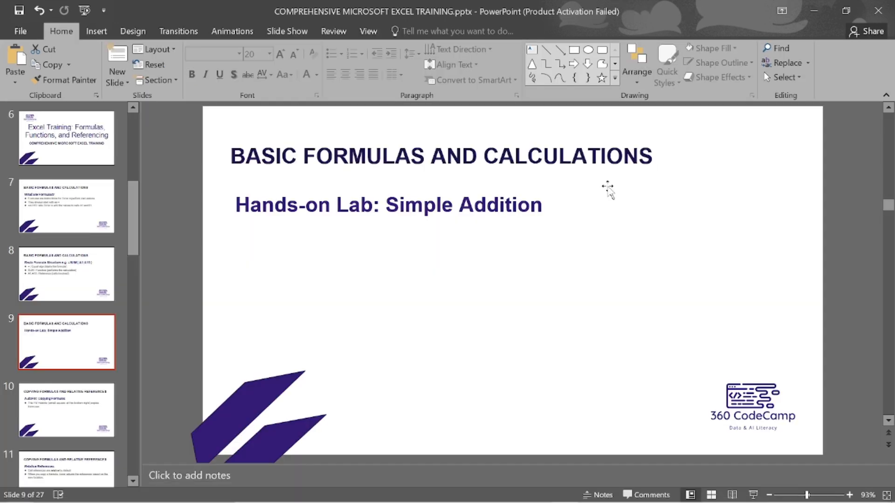
pyautogui.press('Down')
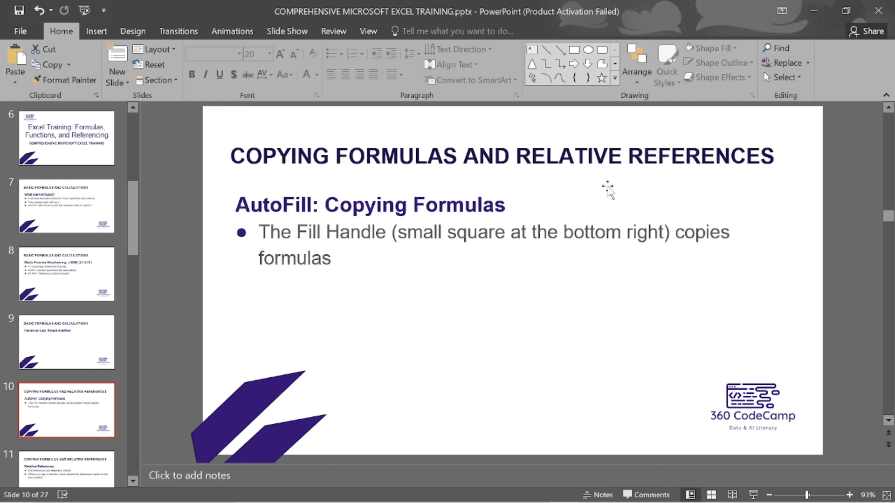
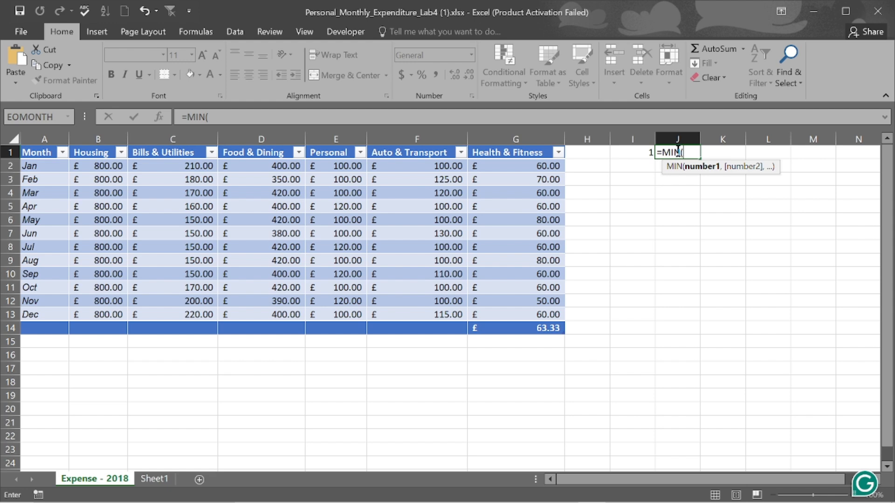
pyautogui.write('B')
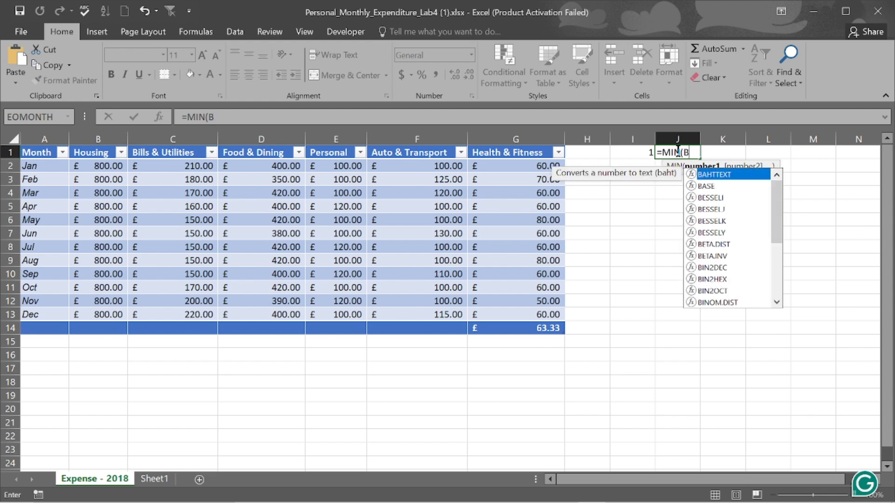
pyautogui.write('2')
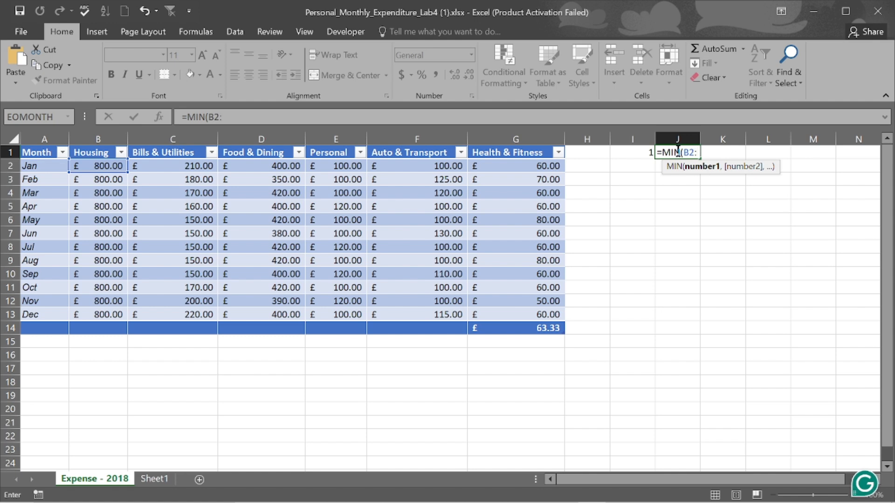
pyautogui.write(':E')
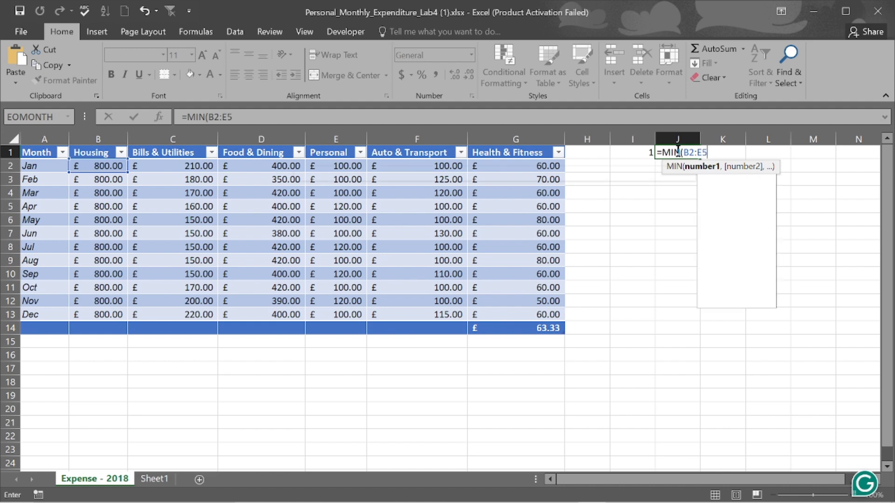
pyautogui.write('5')
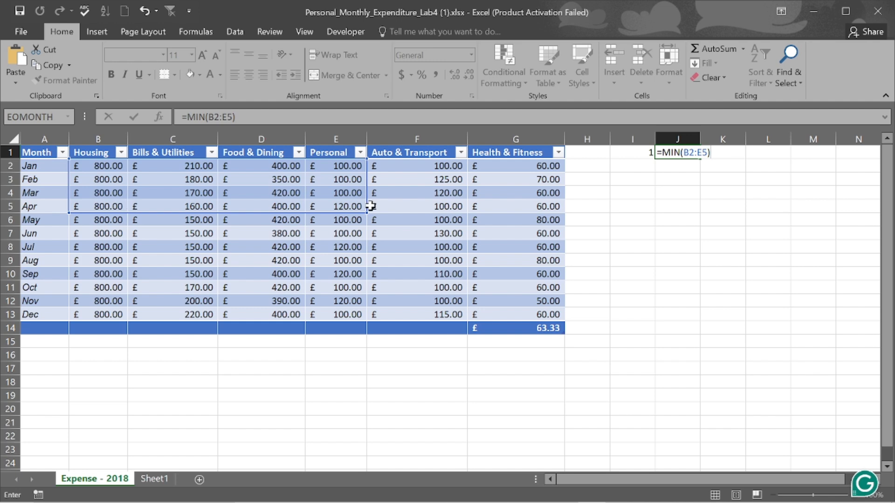
pyautogui.press('BackSpace')
pyautogui.press('BackSpace')
pyautogui.press('BackSpace')
pyautogui.press('BackSpace')
pyautogui.press('BackSpace')
pyautogui.press('BackSpace')
pyautogui.press('BackSpace')
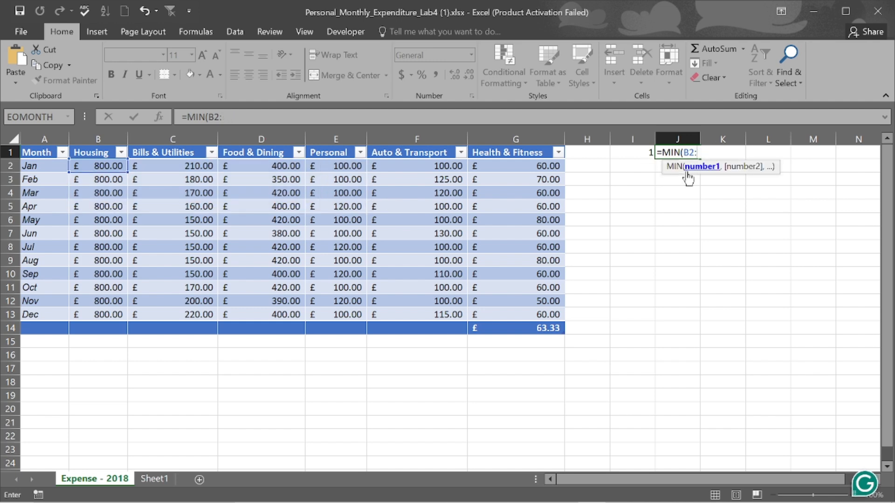
pyautogui.press('BackSpace')
pyautogui.press('BackSpace')
pyautogui.press('BackSpace')
pyautogui.press('BackSpace')
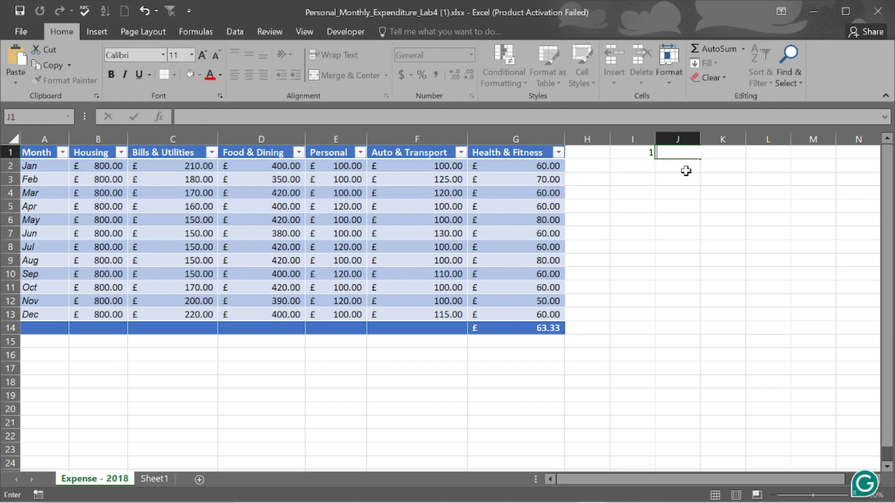
pyautogui.press('Escape')
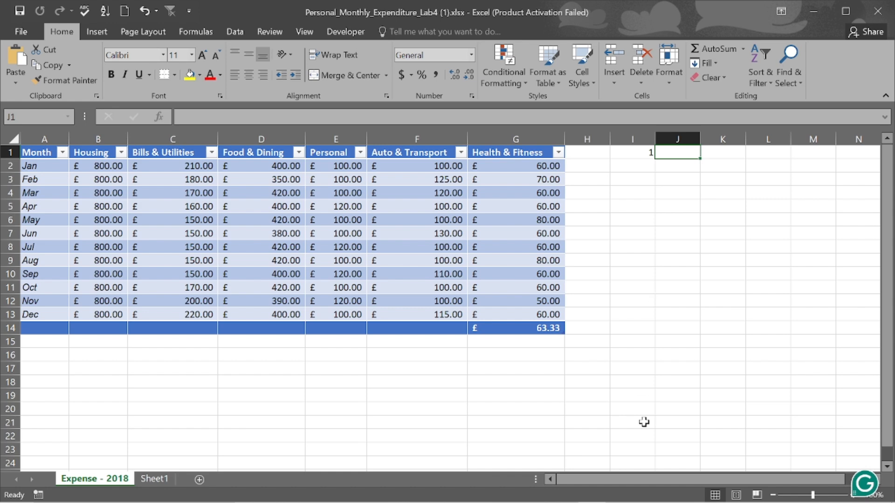
# Step: View the Relative References slide in PowerPoint and return to the Excel workbook's Sheet1
pyautogui.click(562, 493)
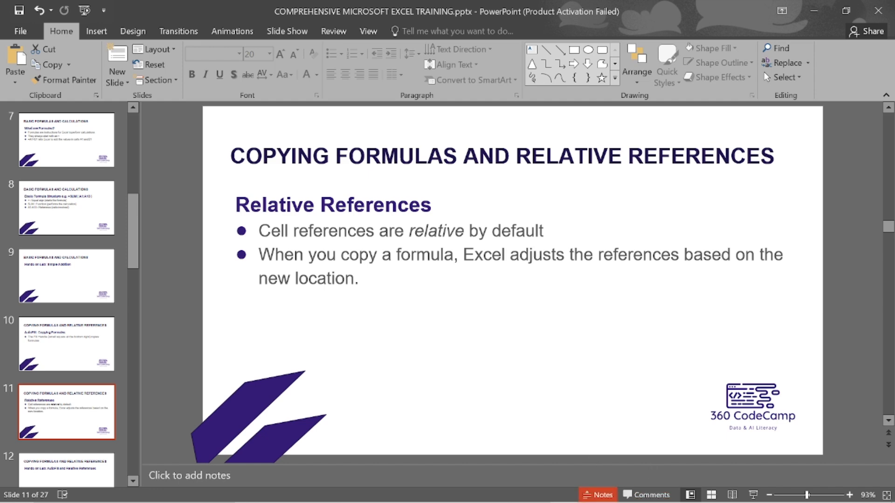
pyautogui.moveTo(597, 502)
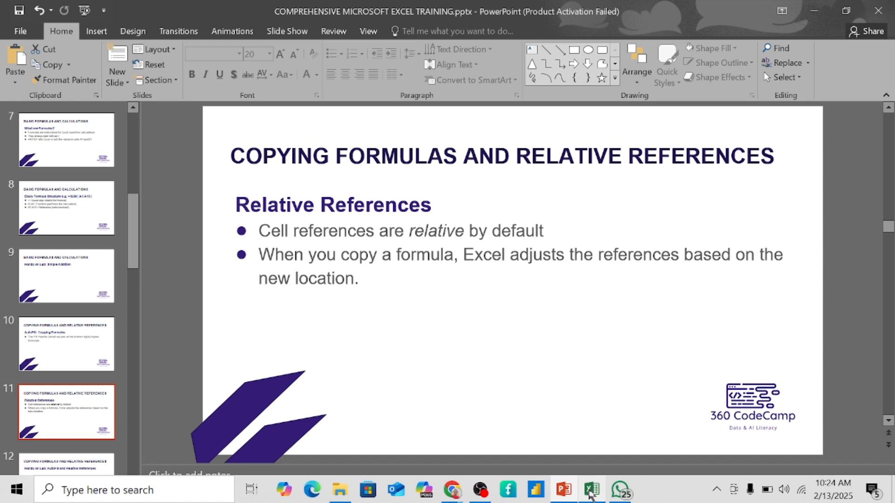
pyautogui.click(591, 494)
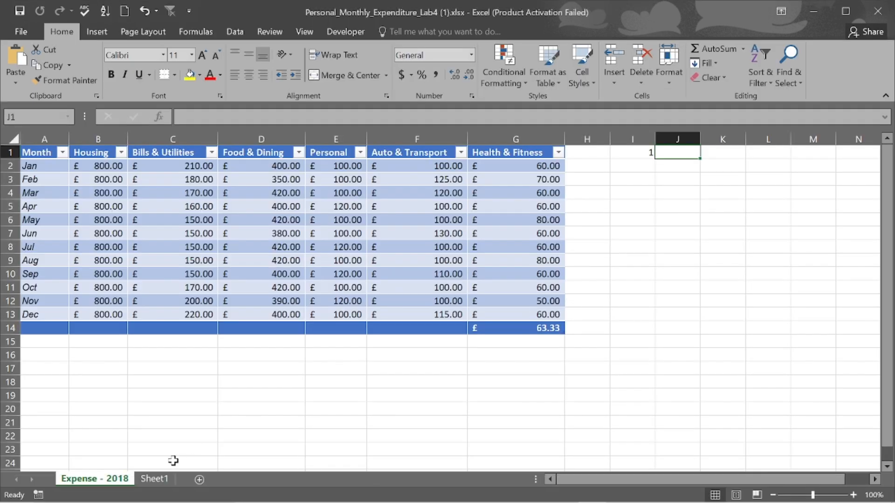
pyautogui.click(163, 481)
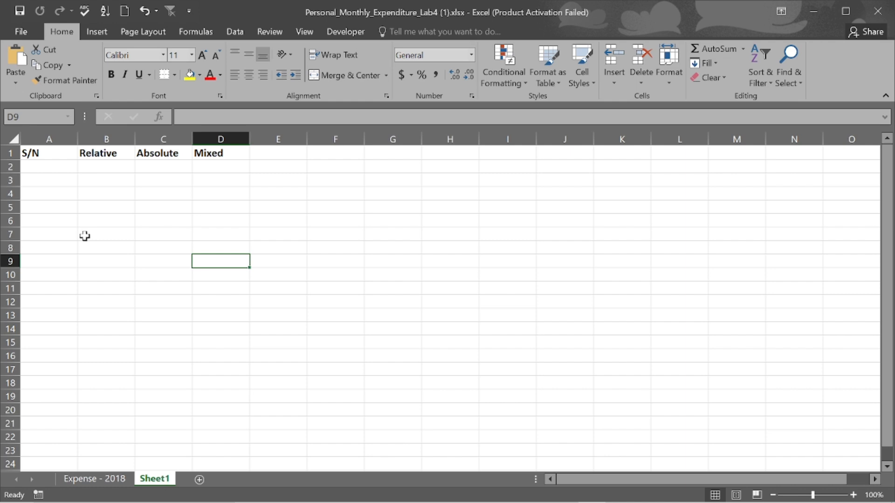
# Step: Number the S/N column from 1 to 9 in A2:A10, extending the series from the entries 1 and 2
pyautogui.click(64, 165)
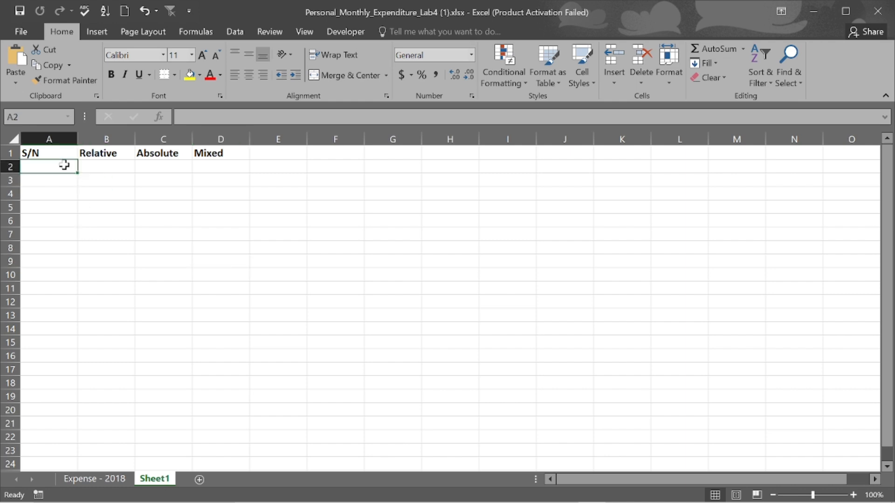
pyautogui.write('1')
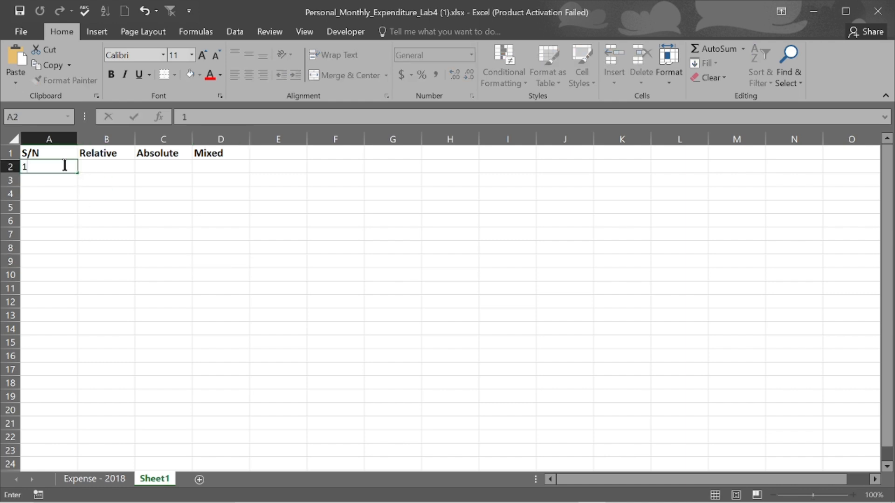
pyautogui.press('Return')
pyautogui.write('2')
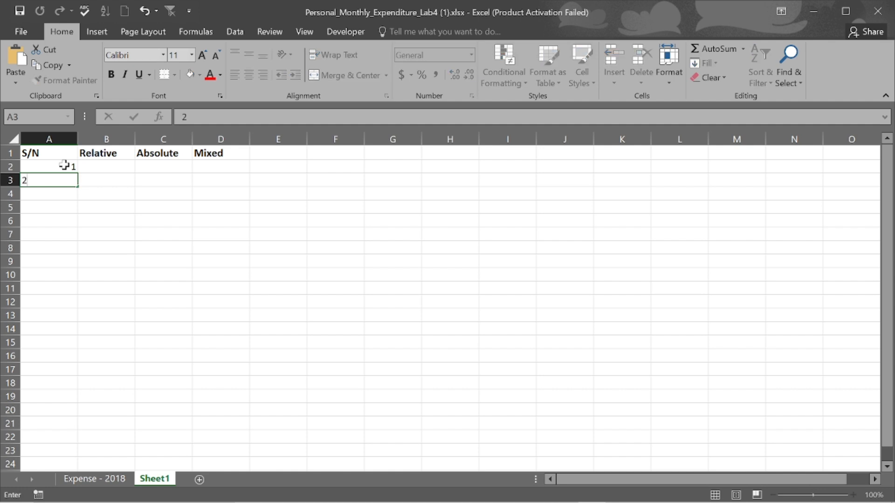
pyautogui.press('Return')
pyautogui.moveTo(64, 166); pyautogui.dragTo(79, 280)
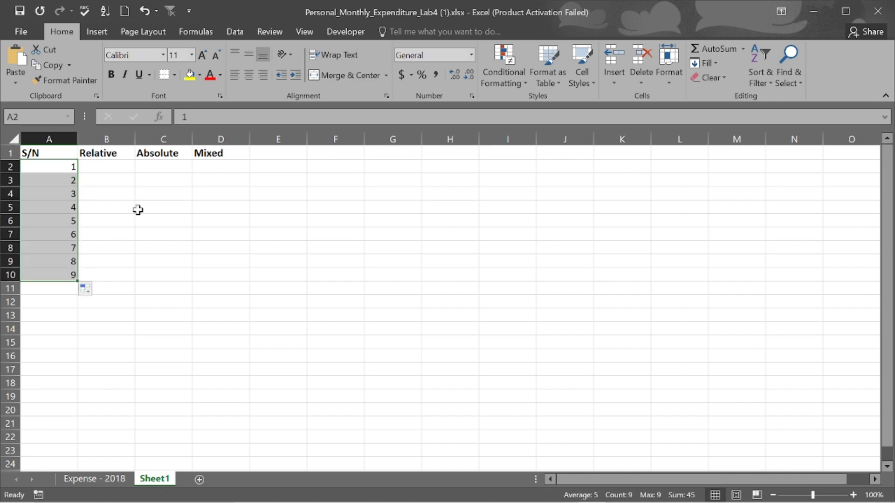
# Step: Enter a formula in A12 that adds cells A2 and A5 using relative references (=A2+A5)
pyautogui.click(105, 167)
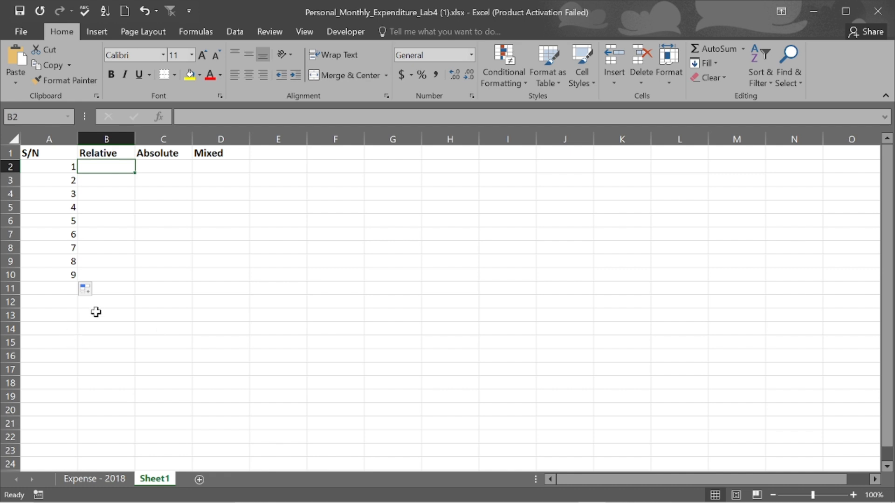
pyautogui.click(43, 304)
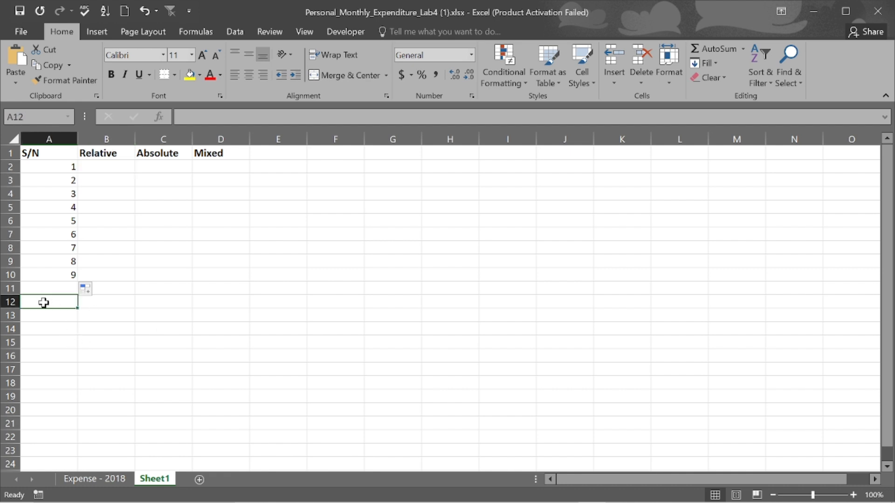
pyautogui.write('=')
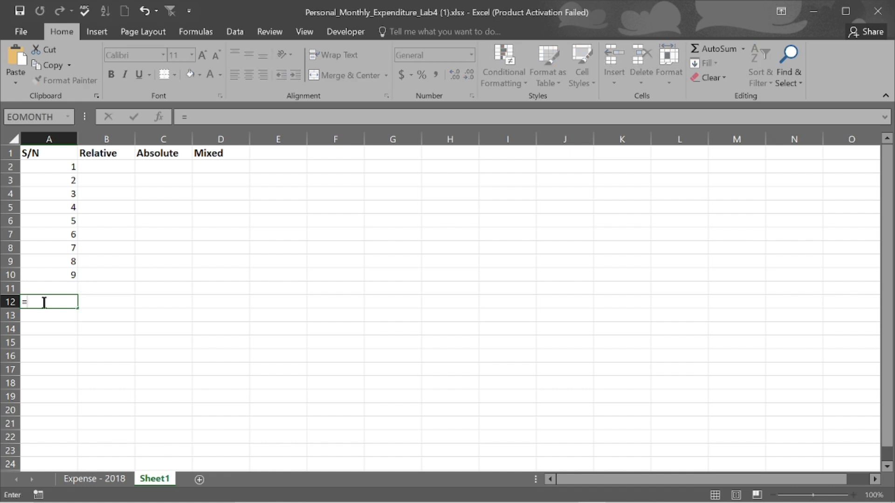
pyautogui.click(55, 166)
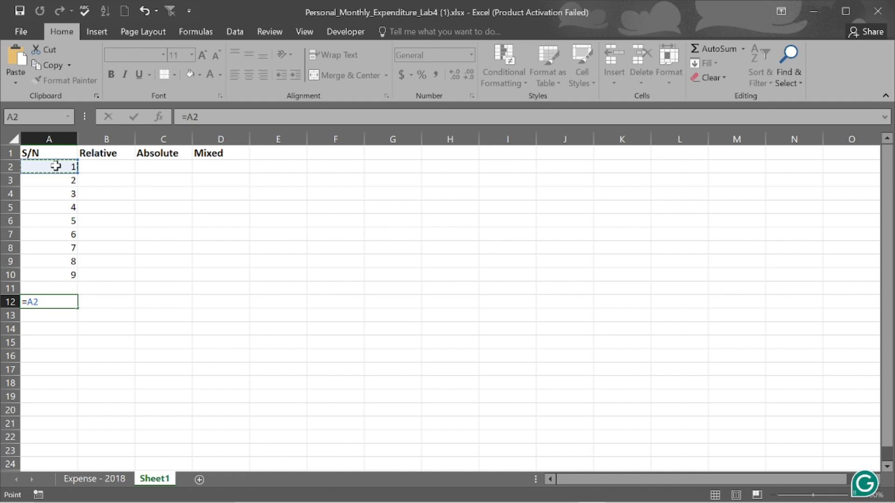
pyautogui.write('+')
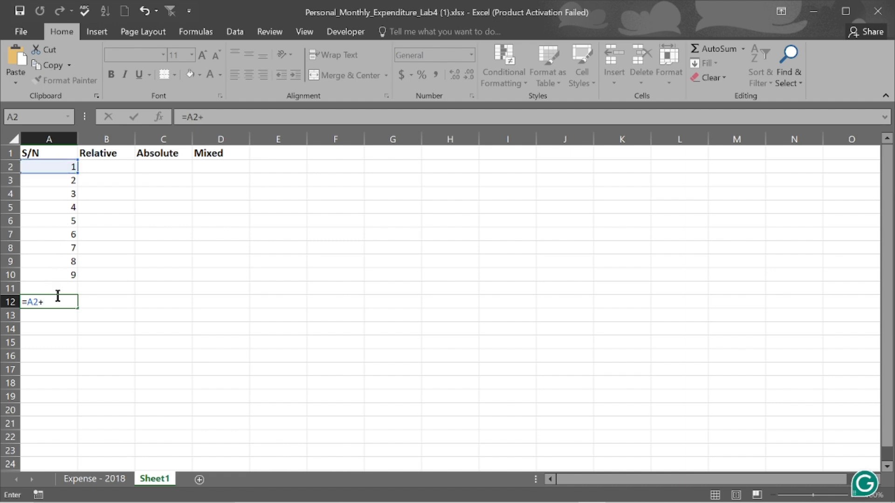
pyautogui.write('A5')
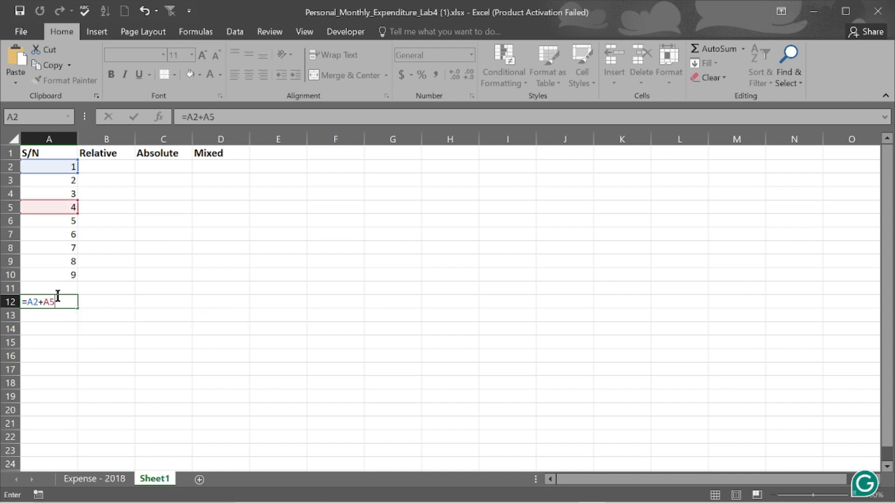
pyautogui.press('Return')
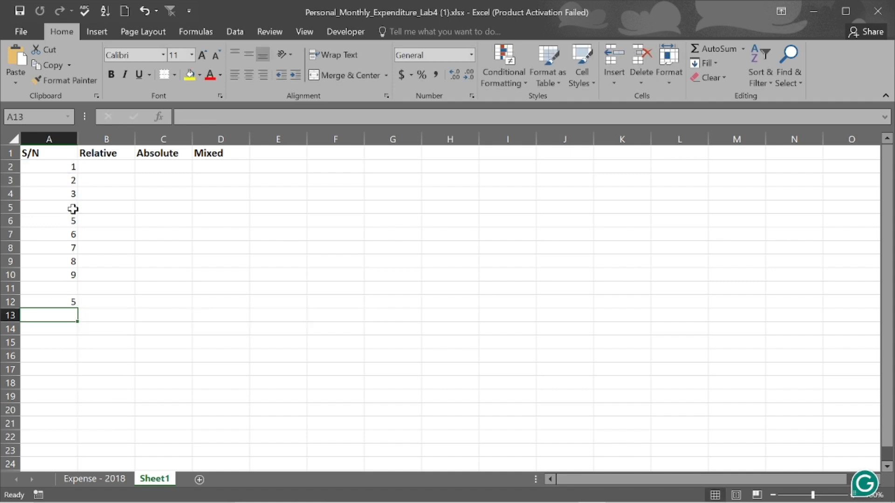
# Step: Fill A12's formula down through A16 and inspect the adjusted references in the copied cells
pyautogui.click(70, 303)
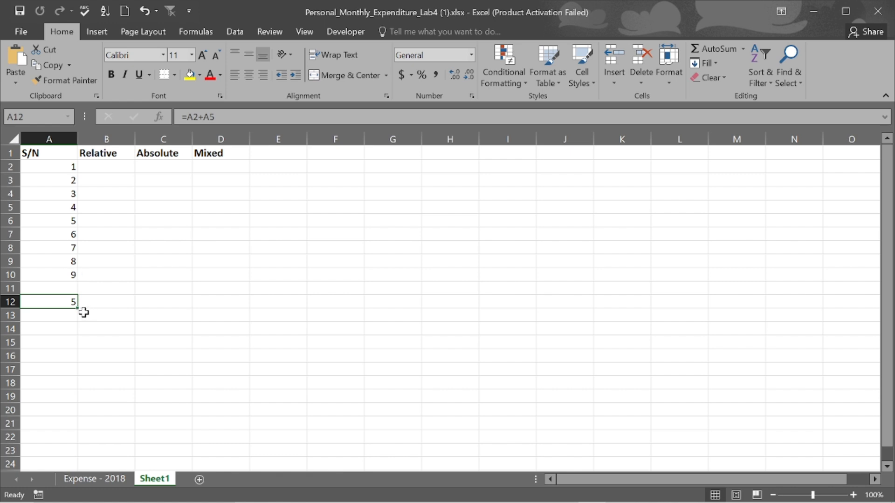
pyautogui.moveTo(76, 310); pyautogui.dragTo(76, 320)
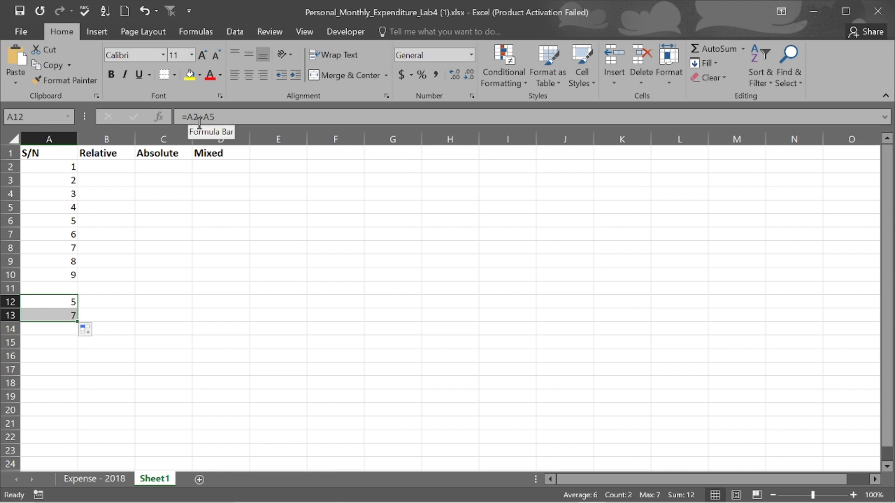
pyautogui.click(71, 317)
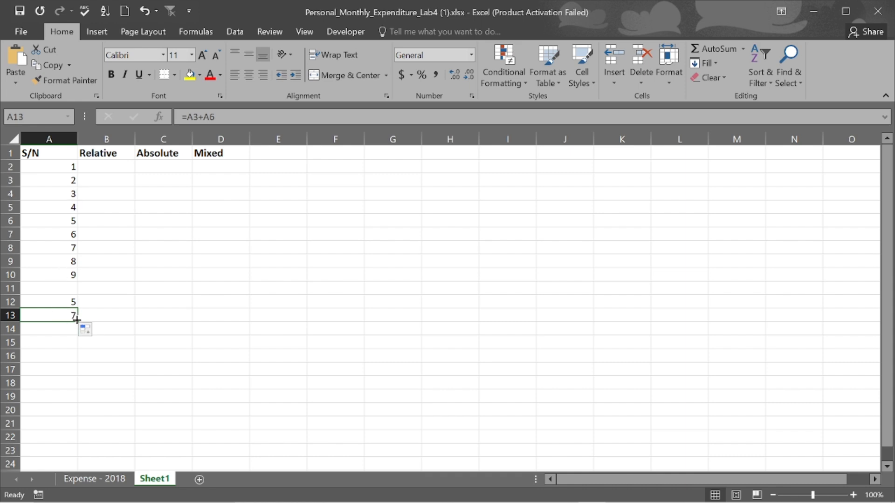
pyautogui.moveTo(76, 320); pyautogui.dragTo(73, 362)
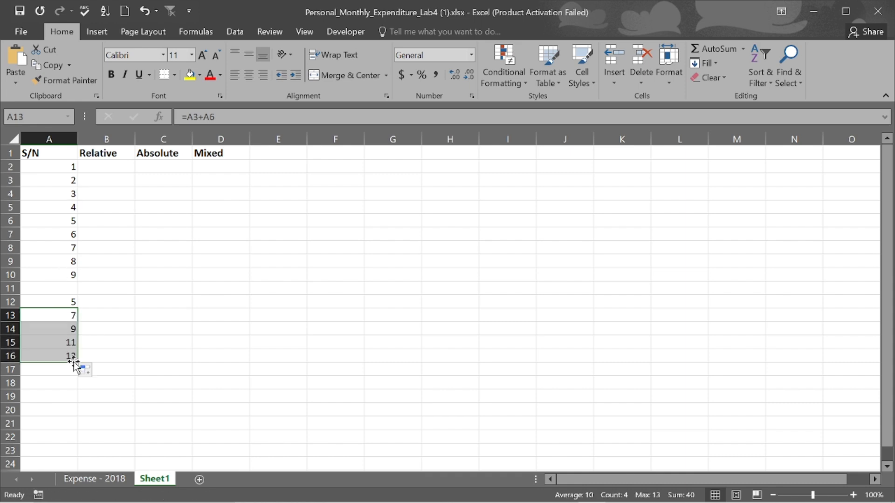
pyautogui.click(72, 329)
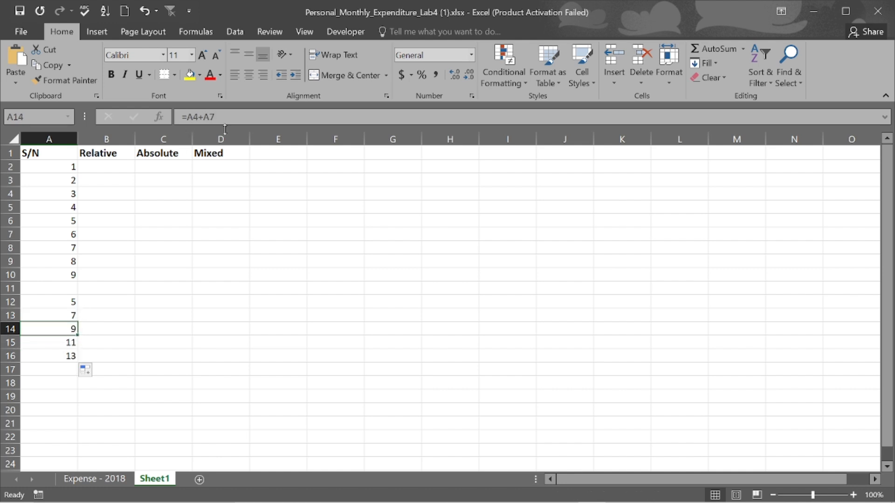
pyautogui.click(70, 345)
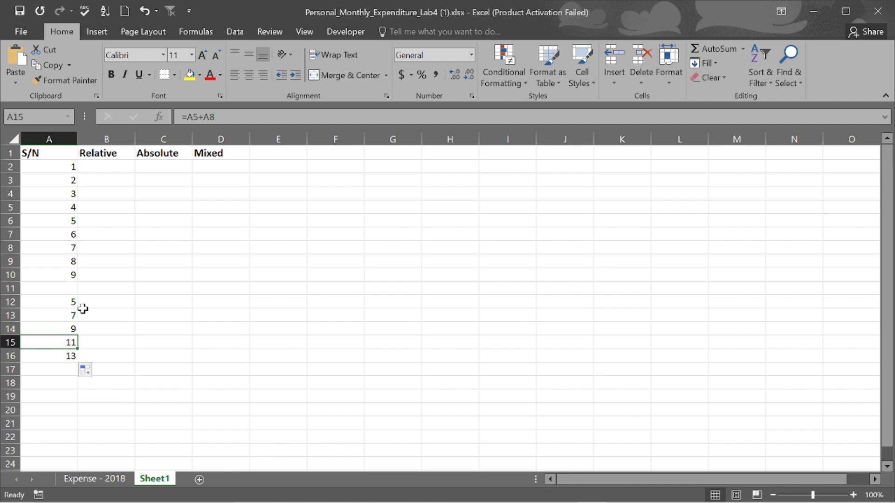
# Step: Copy the formula from A12 to C12 and compare the cell references in both cells
pyautogui.click(73, 302)
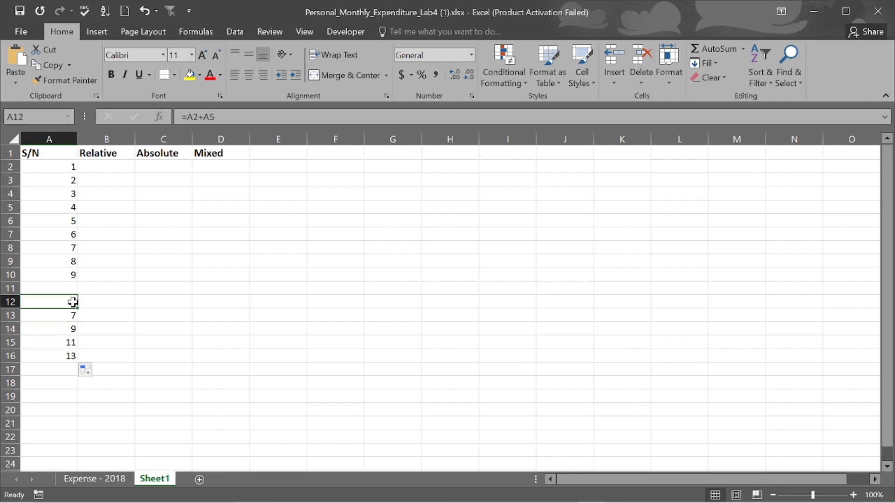
pyautogui.hotkey('ctrl', 'c')
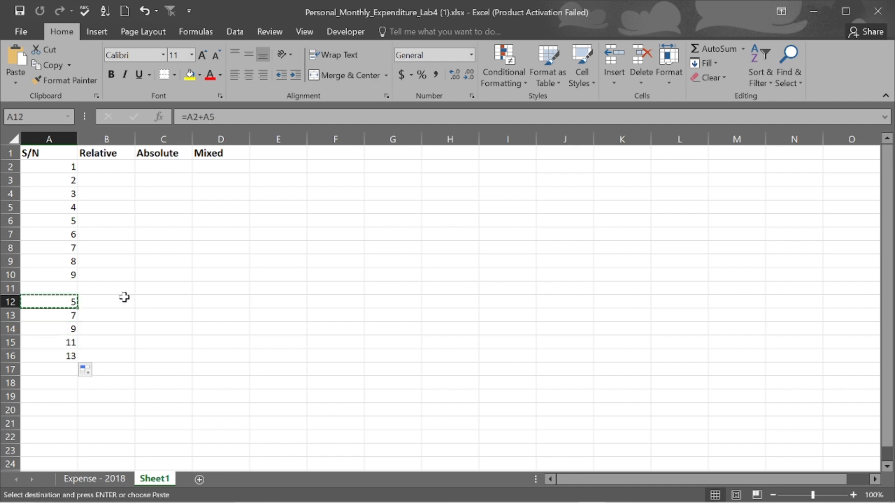
pyautogui.click(164, 304)
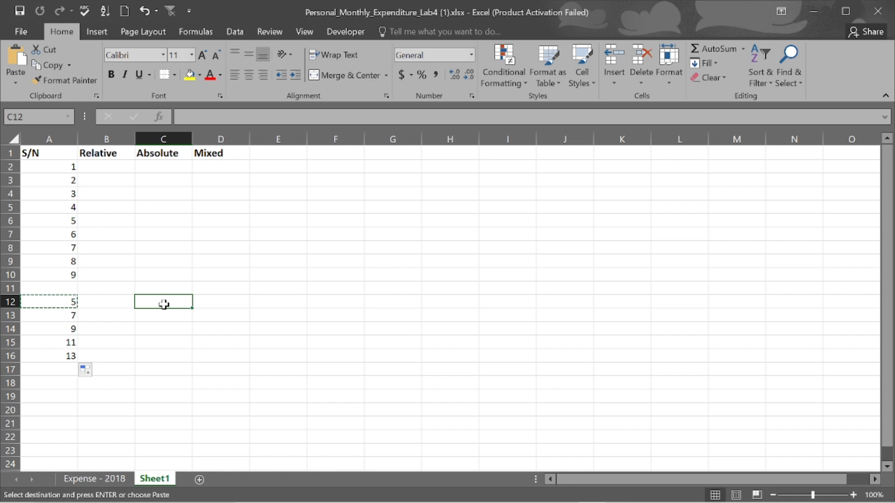
pyautogui.hotkey('ctrl', 'v')
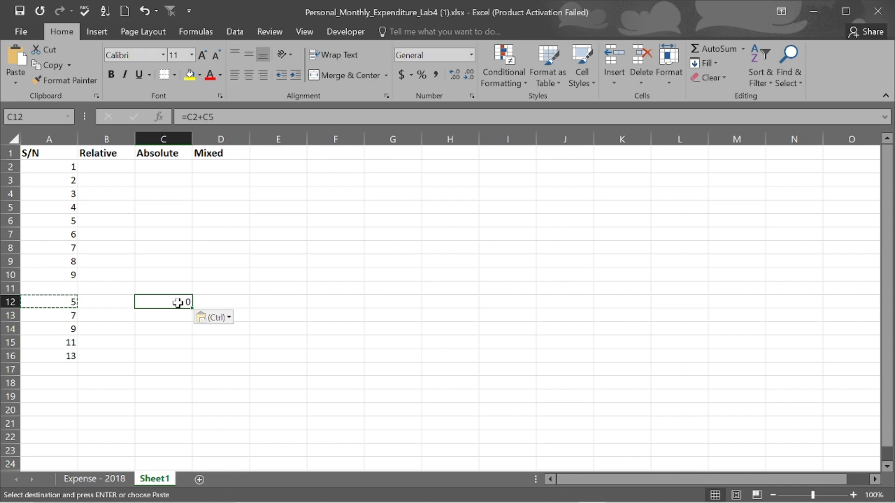
pyautogui.click(167, 188)
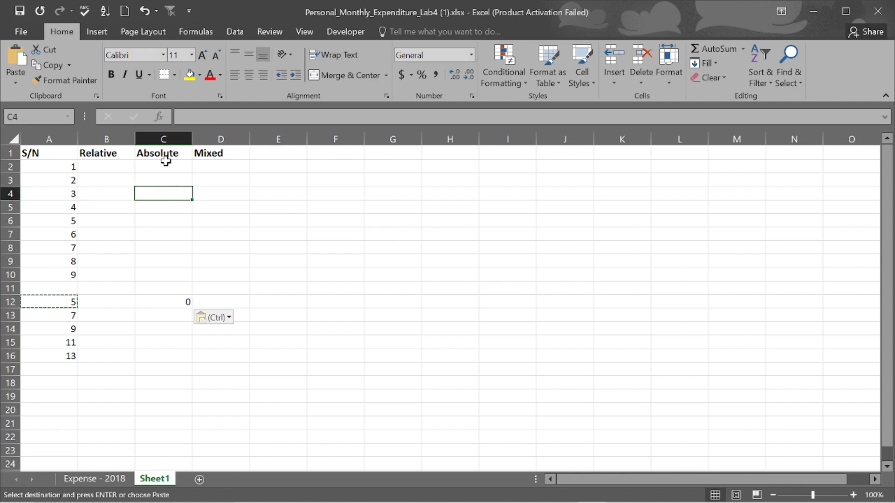
pyautogui.click(178, 306)
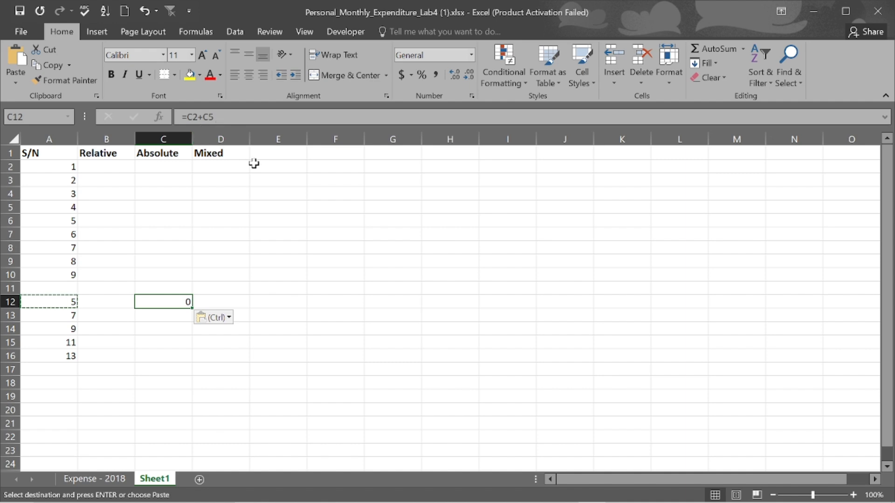
pyautogui.click(77, 301)
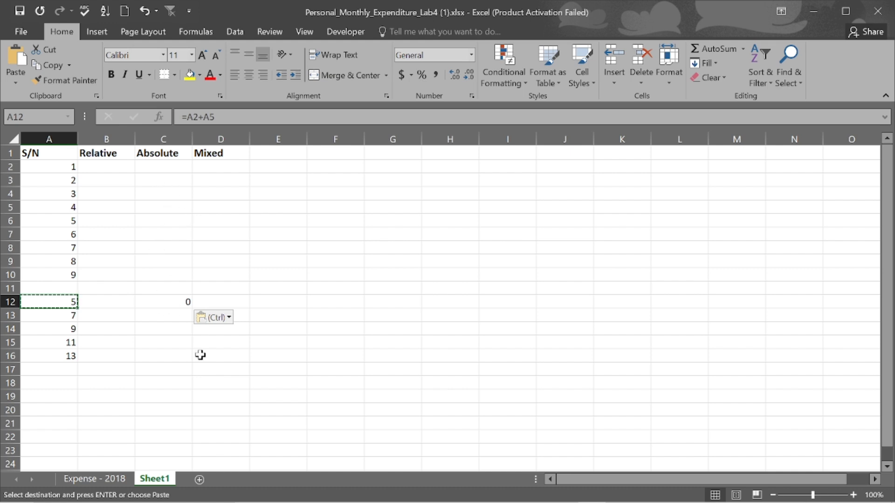
pyautogui.click(181, 304)
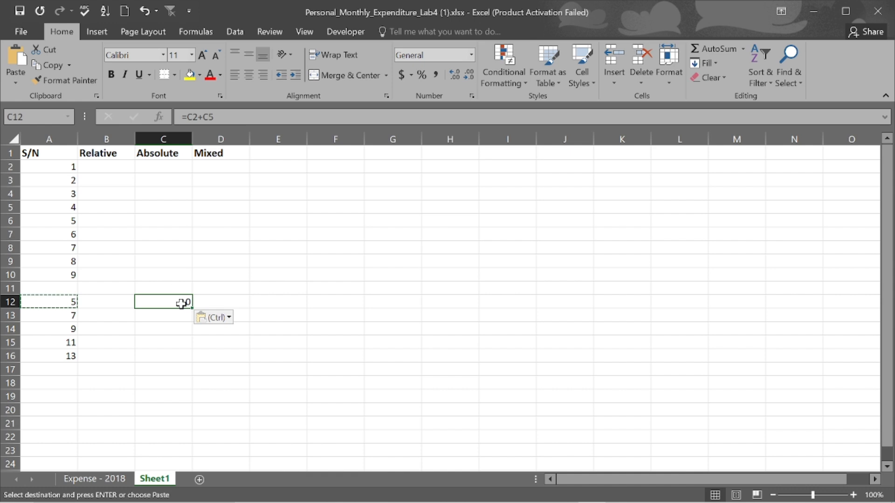
# Step: Enter 3 in C3 and 6 in C5 of the Absolute column, and check the formula in C12
pyautogui.click(162, 182)
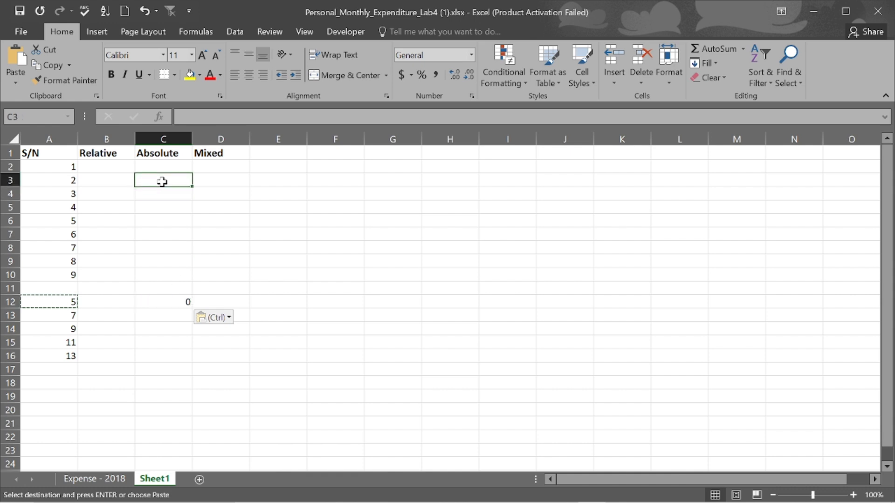
pyautogui.write('3')
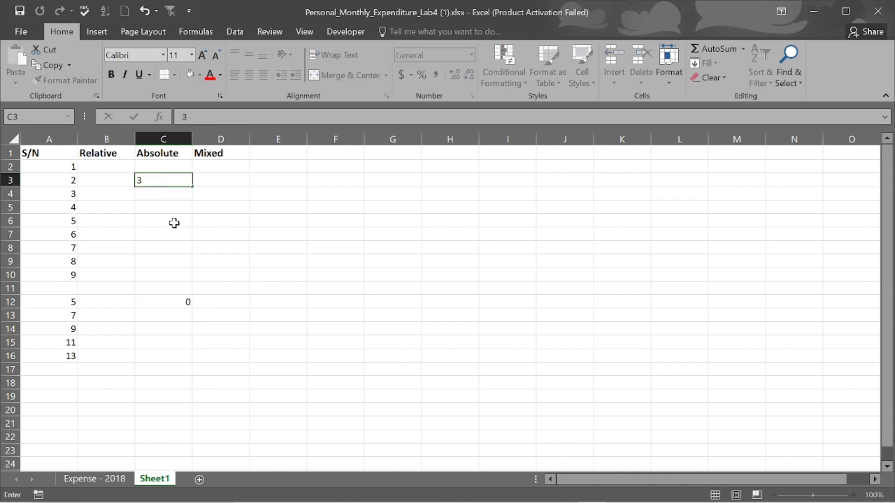
pyautogui.click(180, 209)
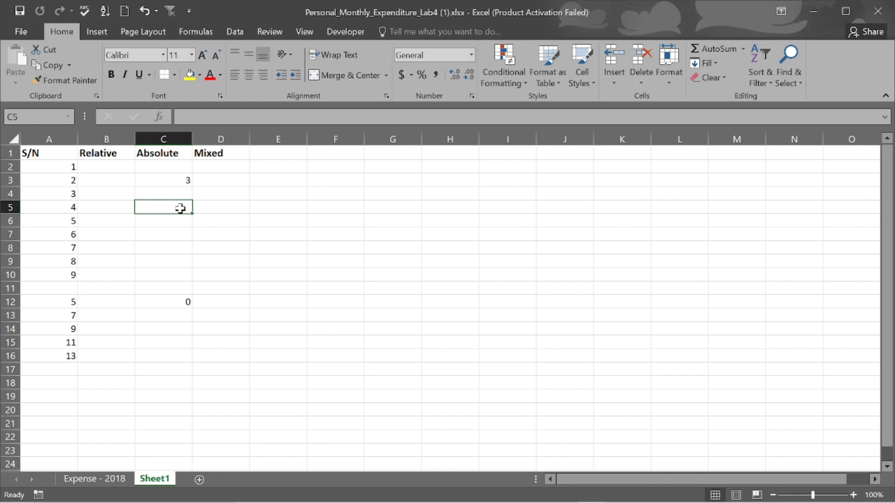
pyautogui.write('6')
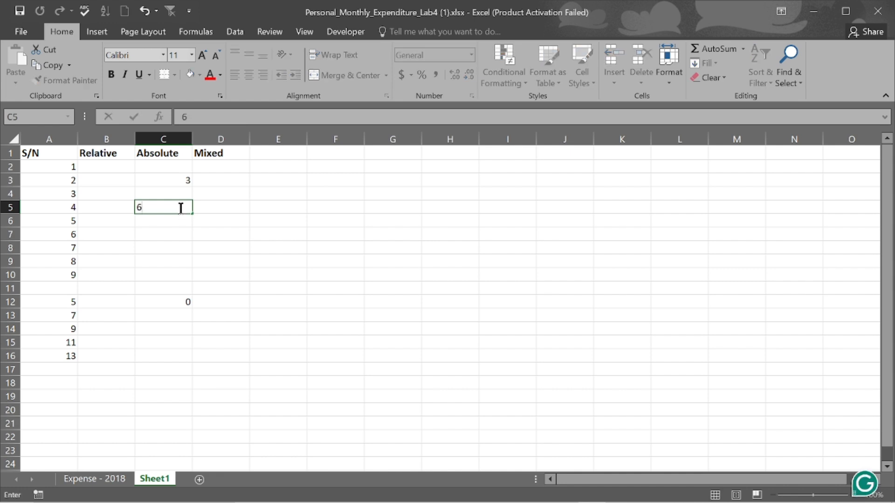
pyautogui.press('Return')
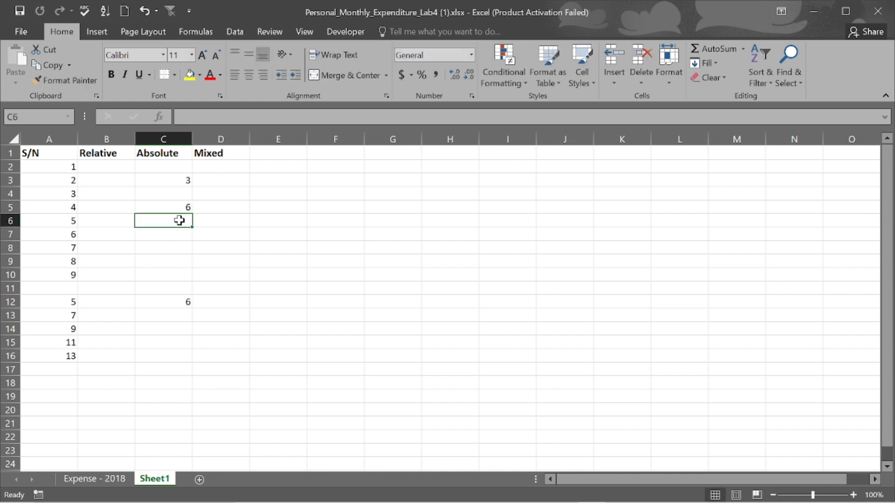
pyautogui.click(180, 207)
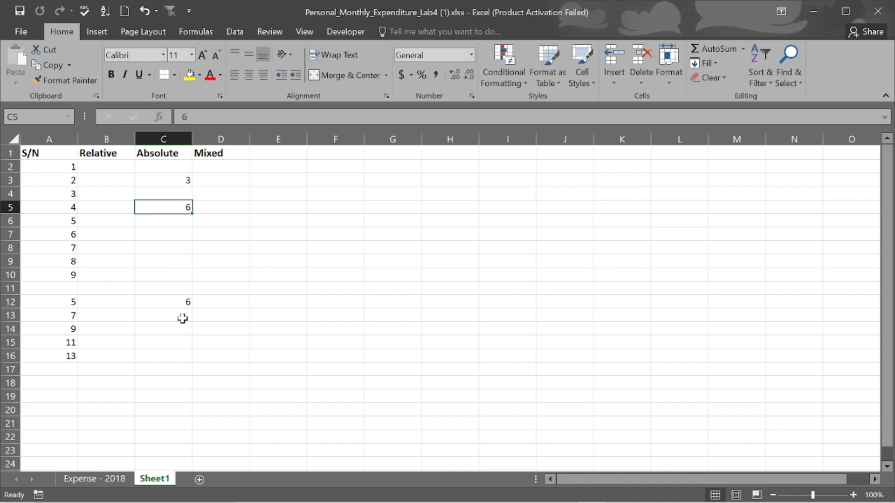
pyautogui.click(182, 303)
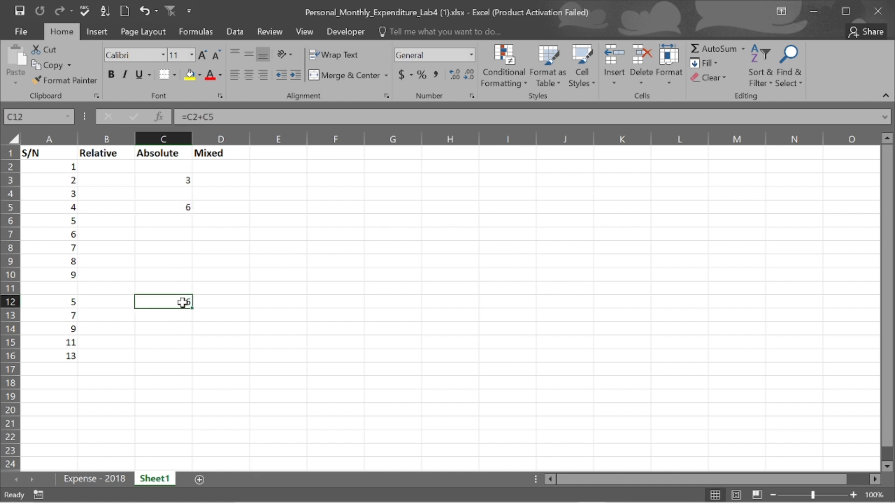
# Step: Clear C3, enter 3 in C2 instead, and recheck the formula in C12
pyautogui.click(184, 181)
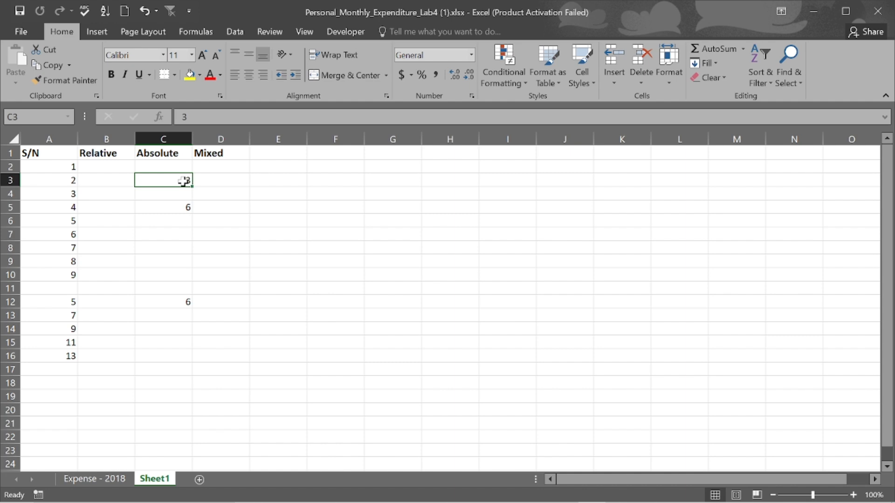
pyautogui.press('BackSpace')
pyautogui.click(184, 165)
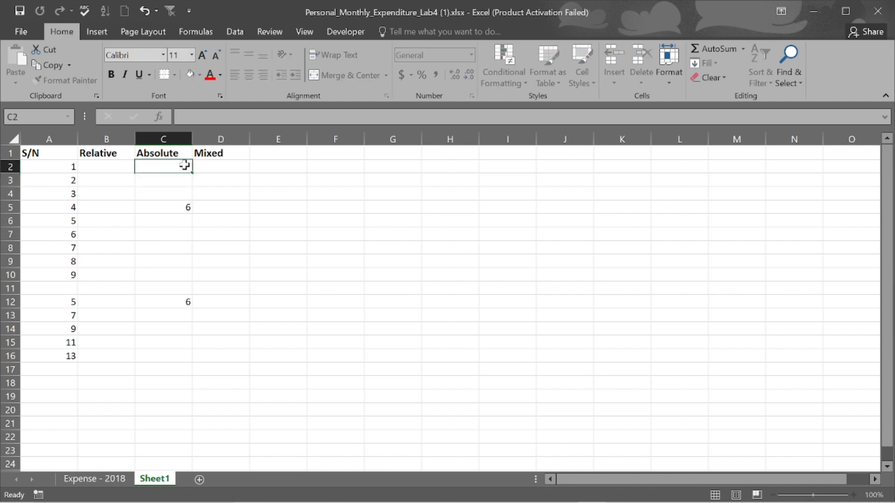
pyautogui.write('3')
pyautogui.press('Return')
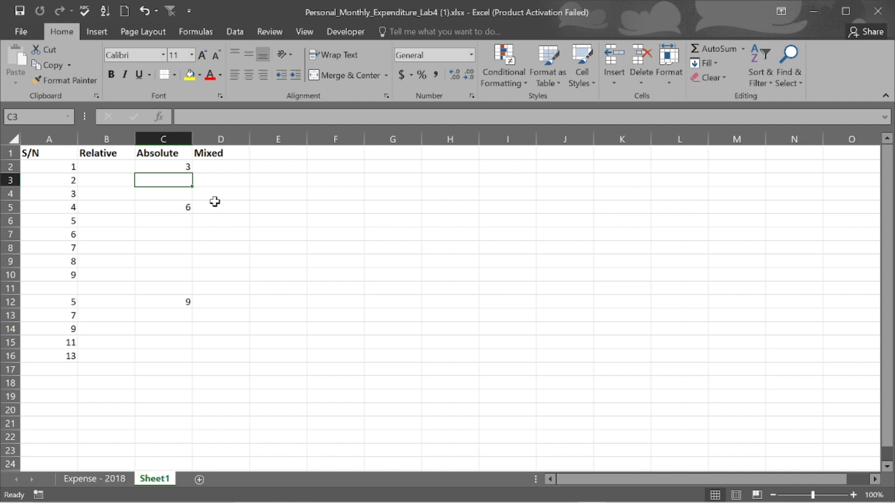
pyautogui.click(184, 301)
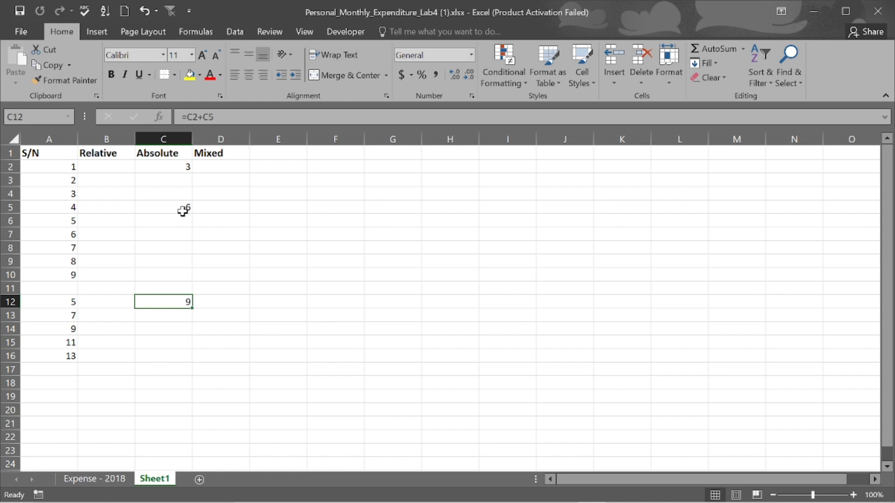
# Step: Undo the test values in the Absolute column and all the example formulas in rows 12 to 16, keeping the numbered S/N column
pyautogui.hotkey('ctrl', 'z')
pyautogui.hotkey('ctrl', 'z')
pyautogui.hotkey('ctrl', 'z')
pyautogui.hotkey('ctrl', 'z')
pyautogui.hotkey('ctrl', 'z')
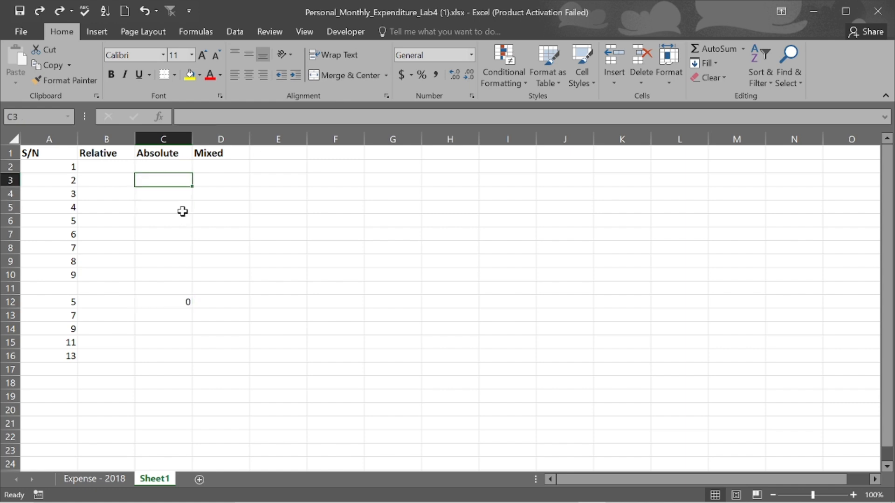
pyautogui.hotkey('ctrl', 'z')
pyautogui.hotkey('ctrl', 'z')
pyautogui.hotkey('ctrl', 'z')
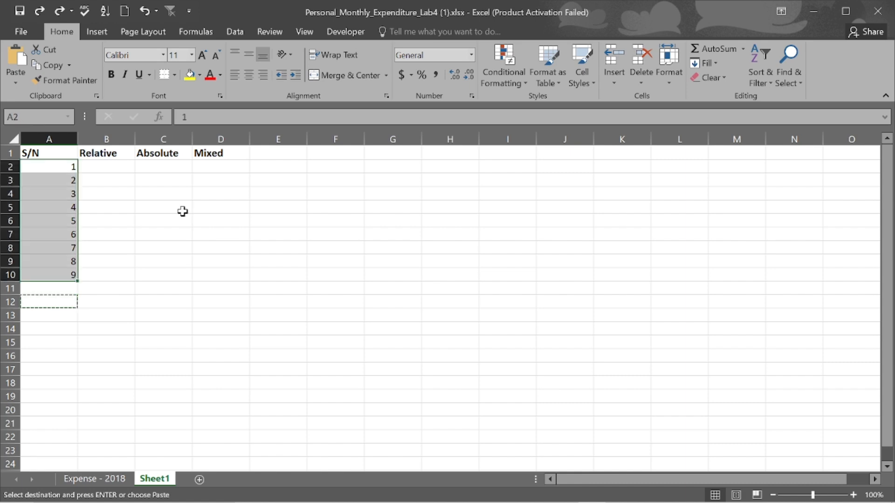
# Step: Show the Expense - 2018 worksheet
pyautogui.hotkey('ctrl', 'pageup')
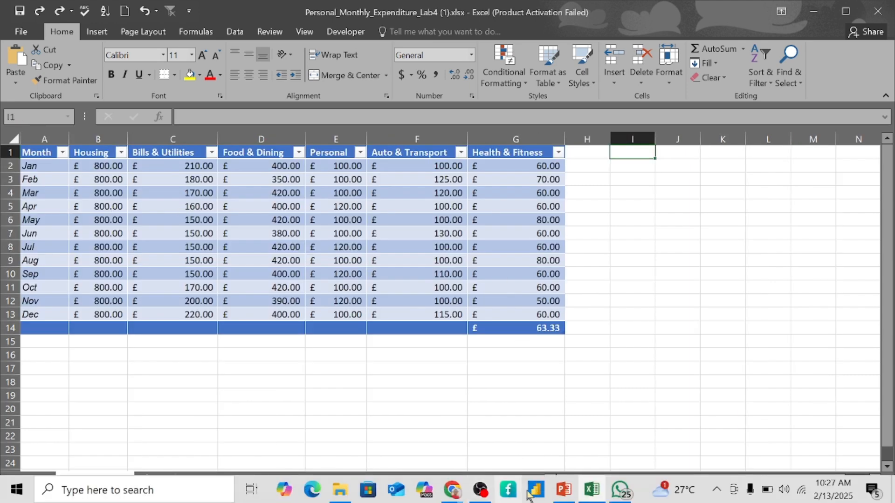
# Step: Switch to PowerPoint, show the Hands-on Lab: AutoFill and Relative References slide, and return to the Excel workbook
pyautogui.click(563, 492)
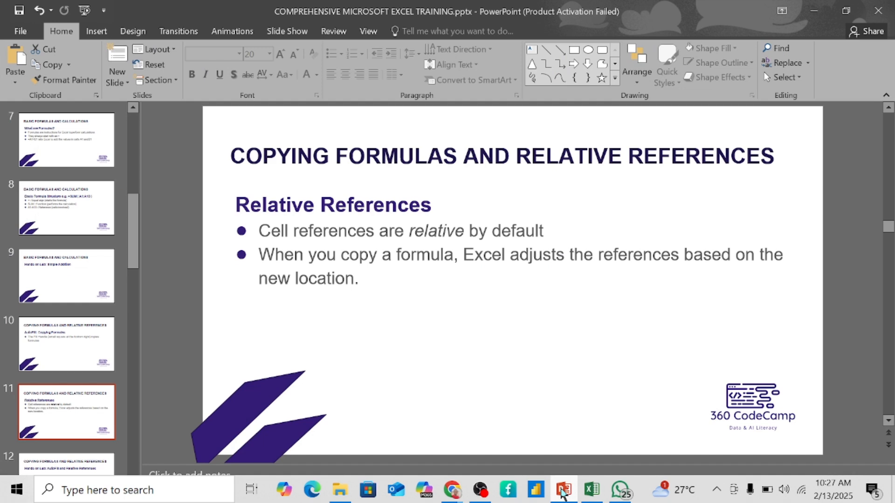
pyautogui.press('Down')
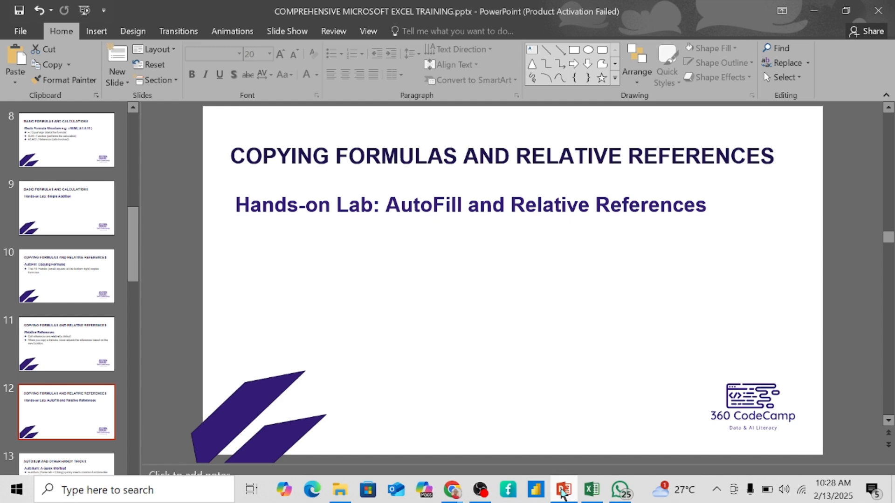
pyautogui.click(592, 490)
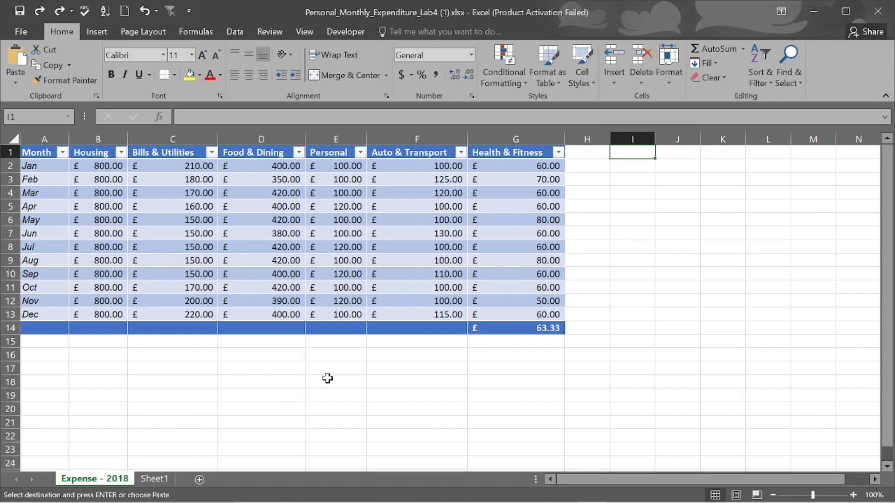
# Step: Undo the old Health & Fitness total in row 14 and sum the Housing column in B14 with =SUM(Table6[Housing])
pyautogui.click(535, 329)
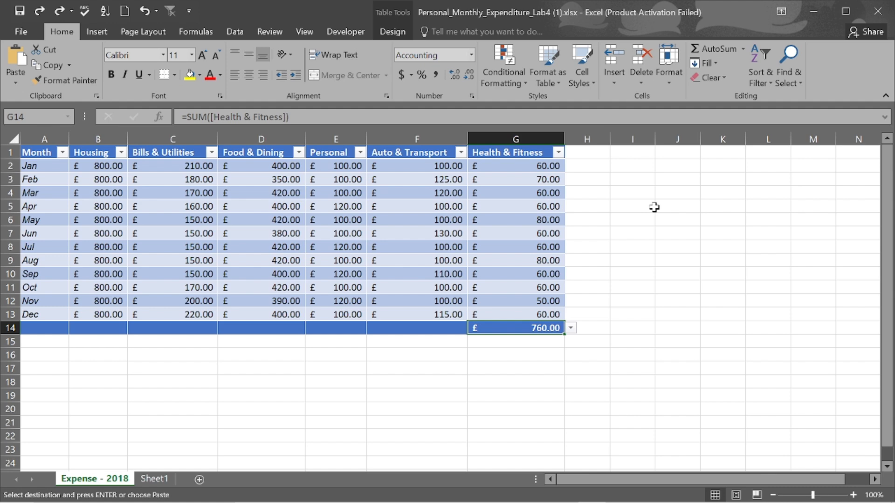
pyautogui.hotkey('ctrl', 'shift', 't')
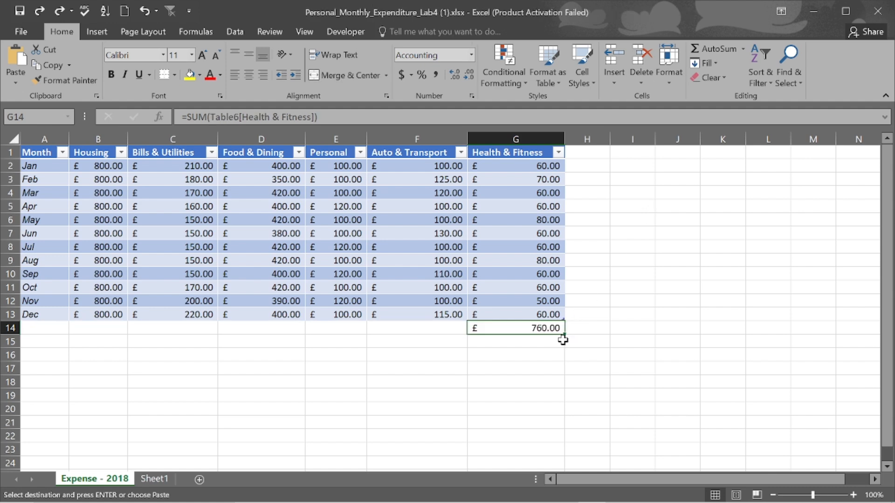
pyautogui.click(106, 328)
pyautogui.write('=SUM')
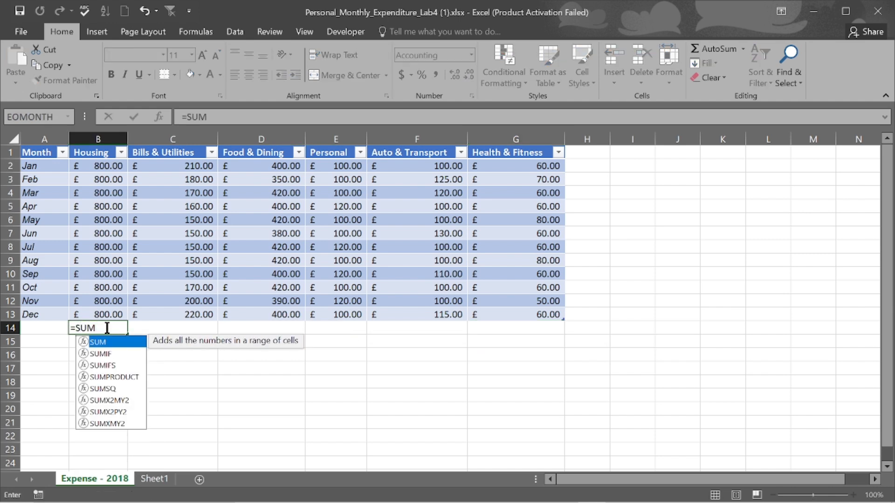
pyautogui.write('(')
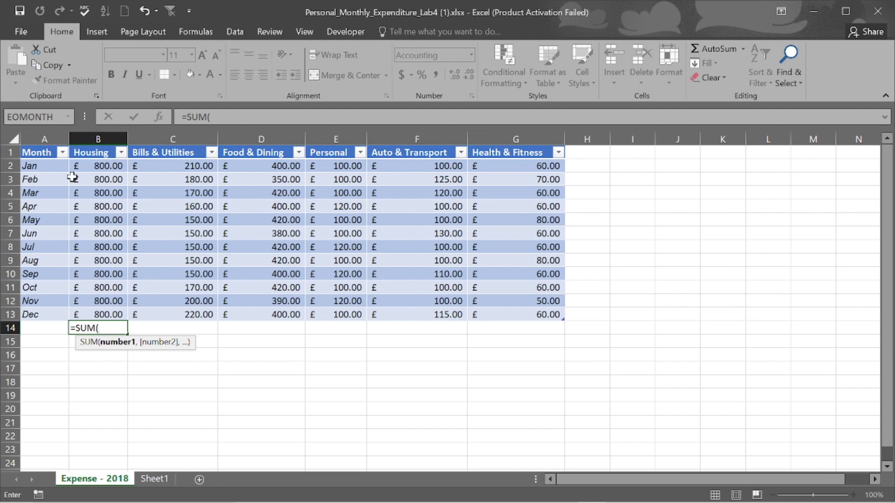
pyautogui.moveTo(92, 164); pyautogui.dragTo(105, 311)
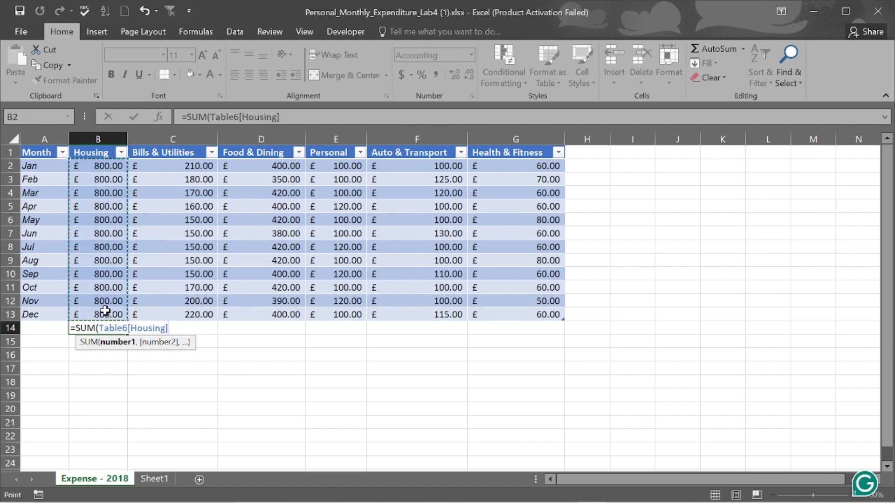
pyautogui.press('Return')
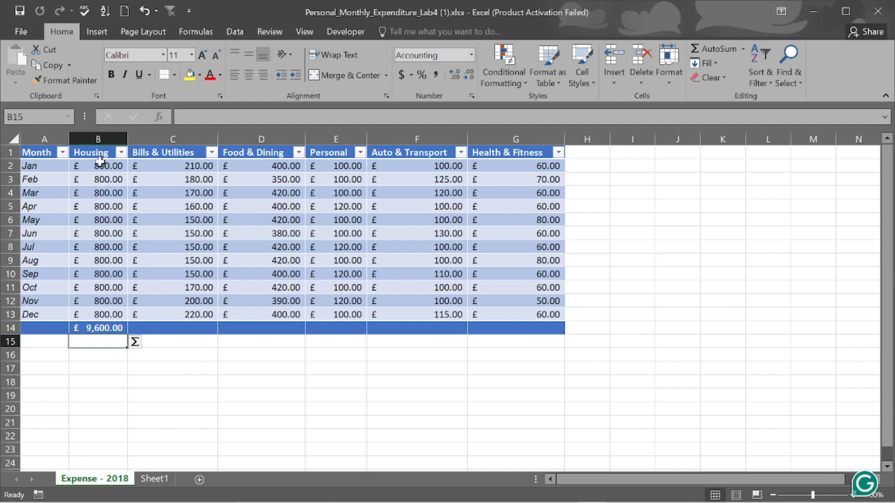
# Step: Try autofitting all worksheet columns, undo it, and resize every column to one equal width instead
pyautogui.click(14, 138)
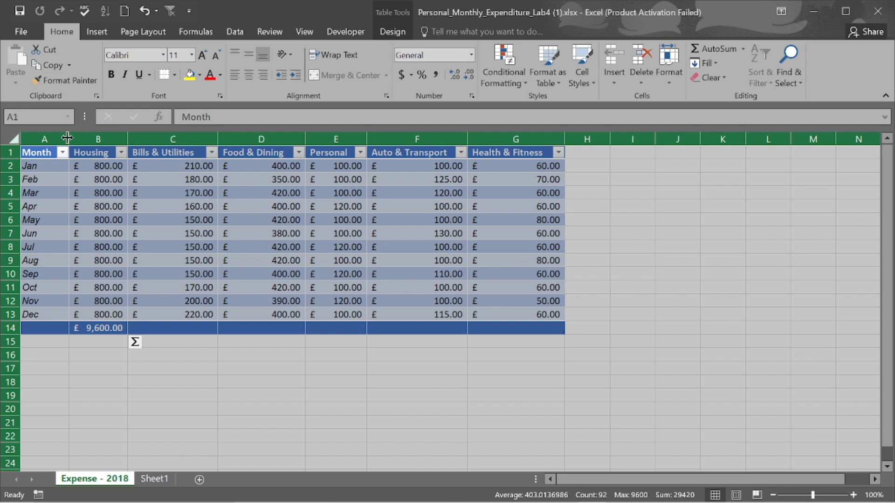
pyautogui.doubleClick(69, 139)
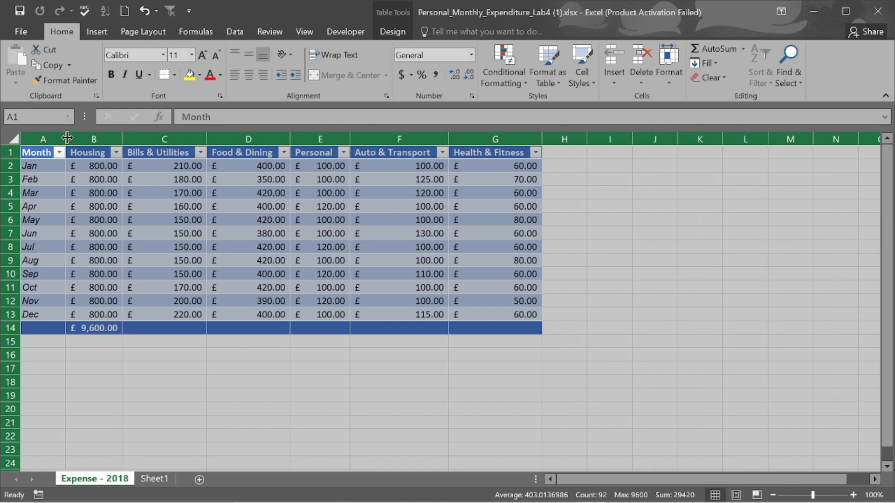
pyautogui.hotkey('ctrl', 'z')
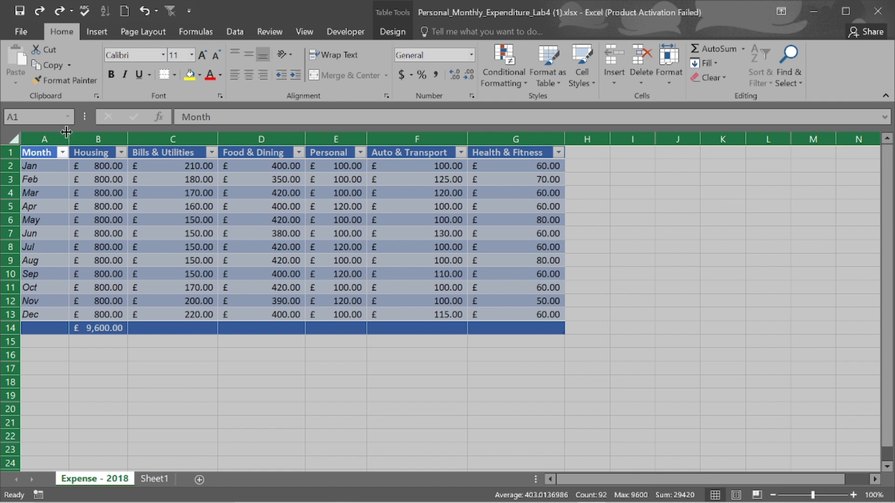
pyautogui.moveTo(71, 136); pyautogui.dragTo(89, 138)
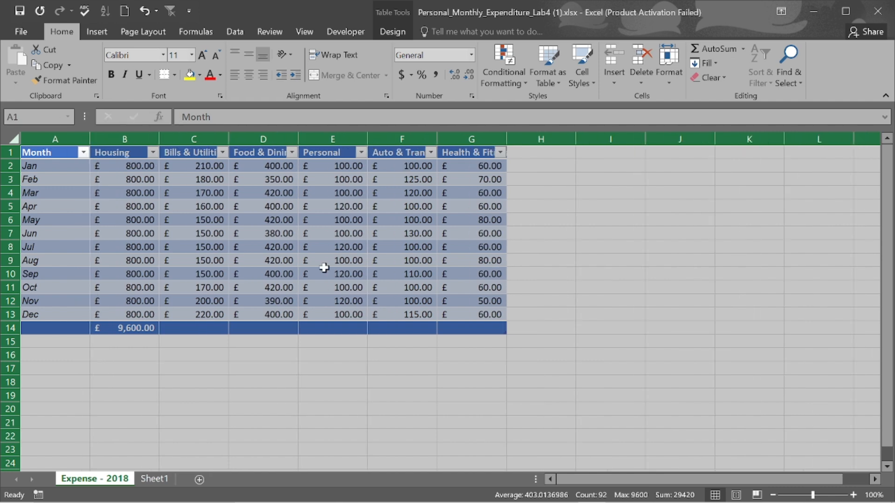
pyautogui.click(121, 356)
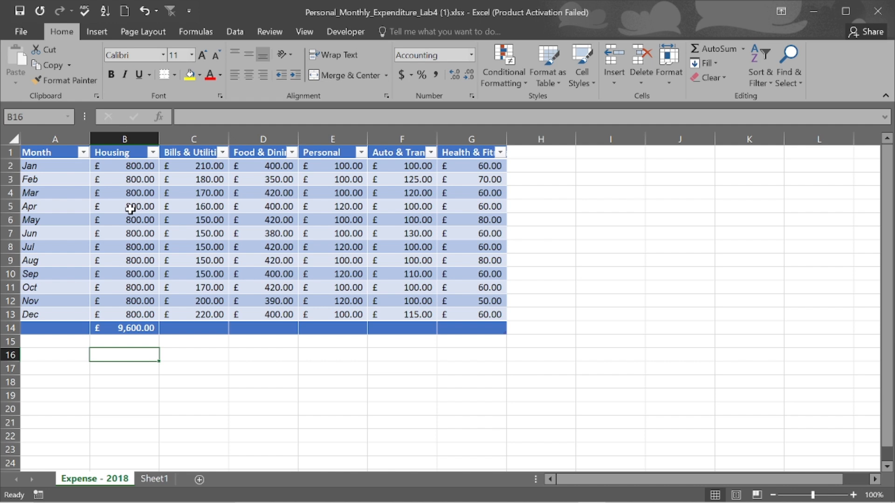
# Step: Label the summary row by entering Total in A14
pyautogui.click(43, 329)
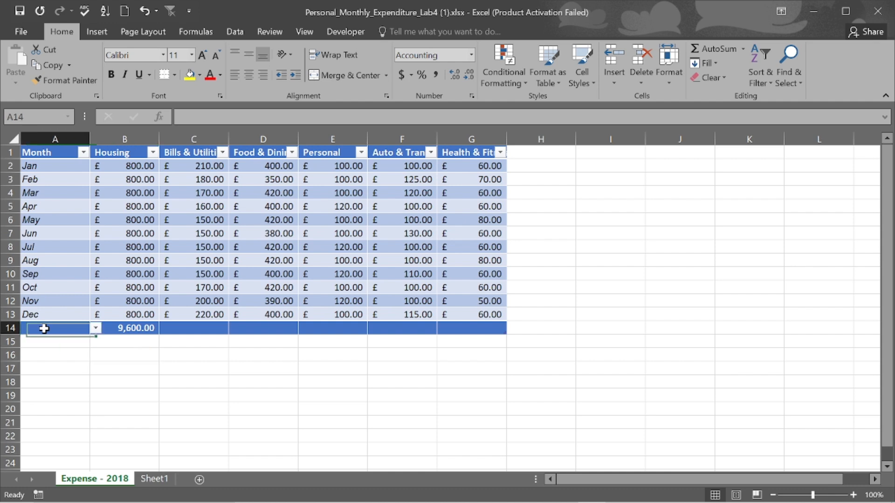
pyautogui.write('T')
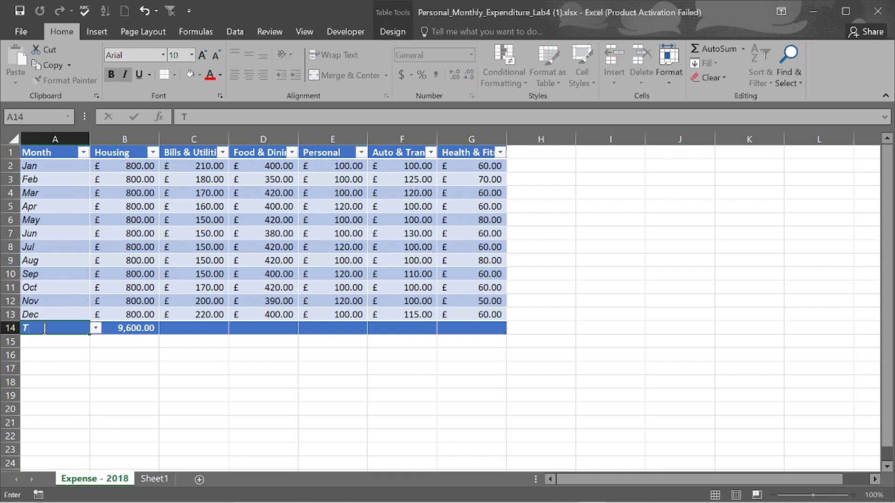
pyautogui.write('otal')
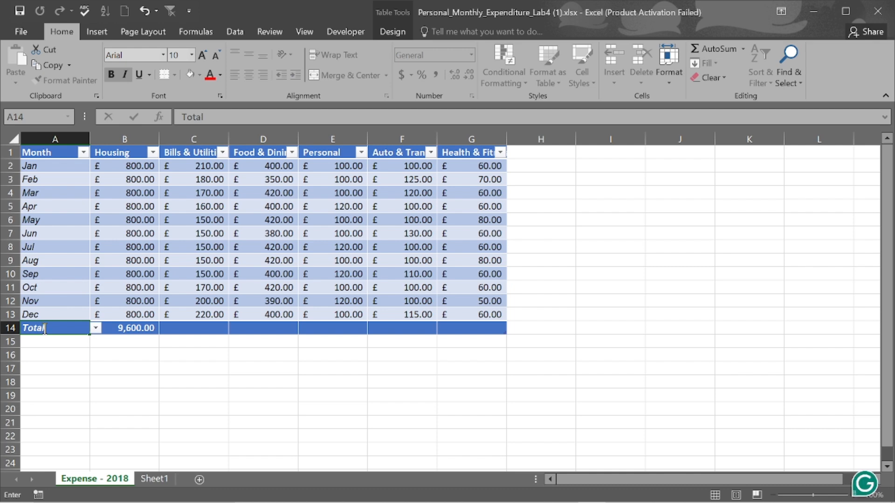
pyautogui.press('Return')
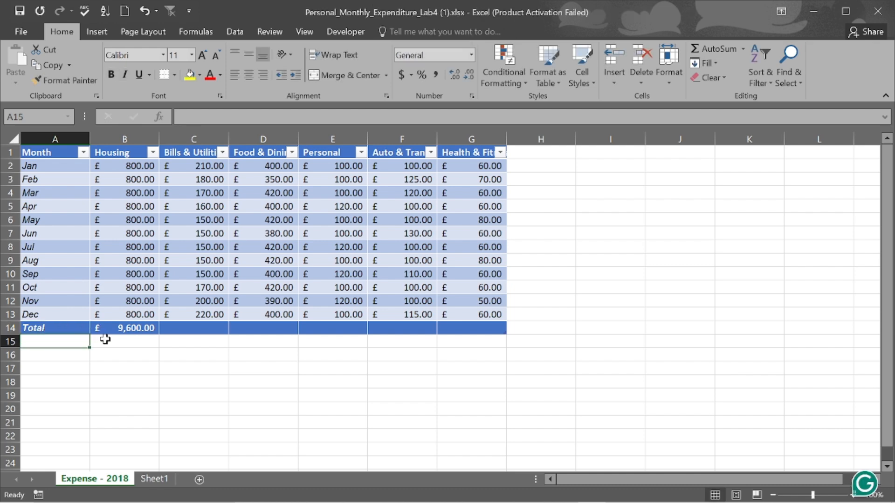
# Step: Fill the Housing SUM formula from B14 across the Total row through G14
pyautogui.click(140, 329)
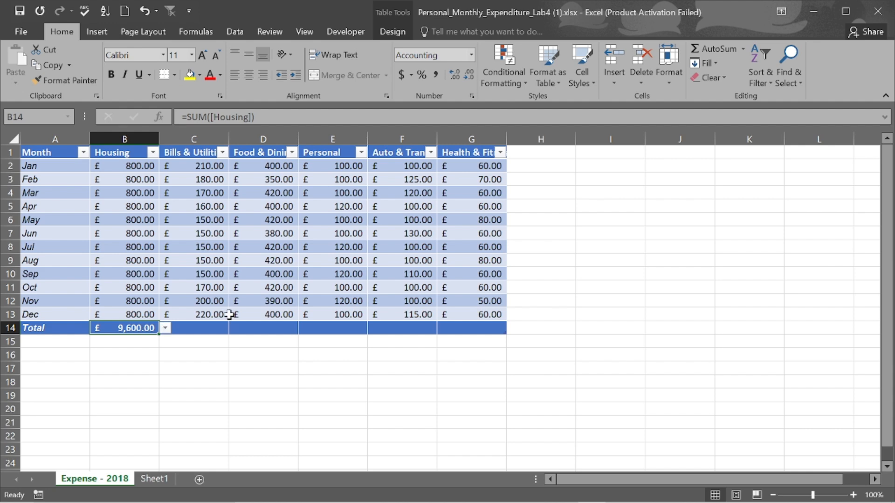
pyautogui.click(214, 326)
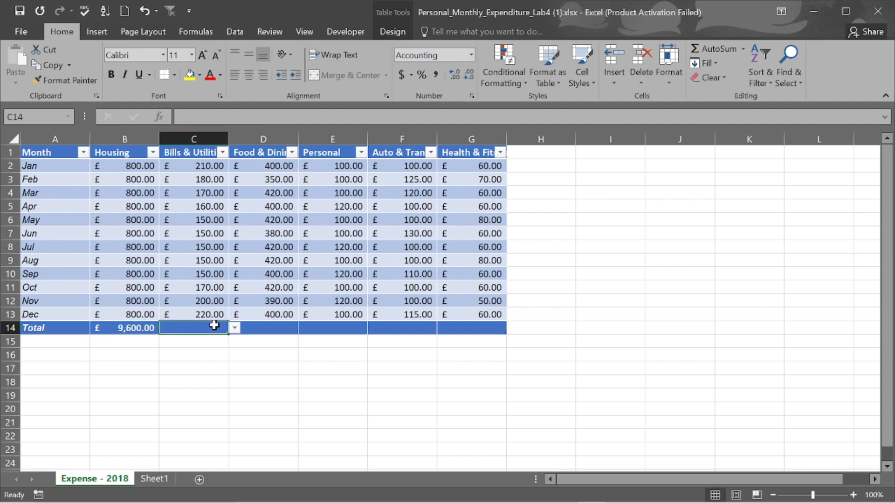
pyautogui.click(264, 330)
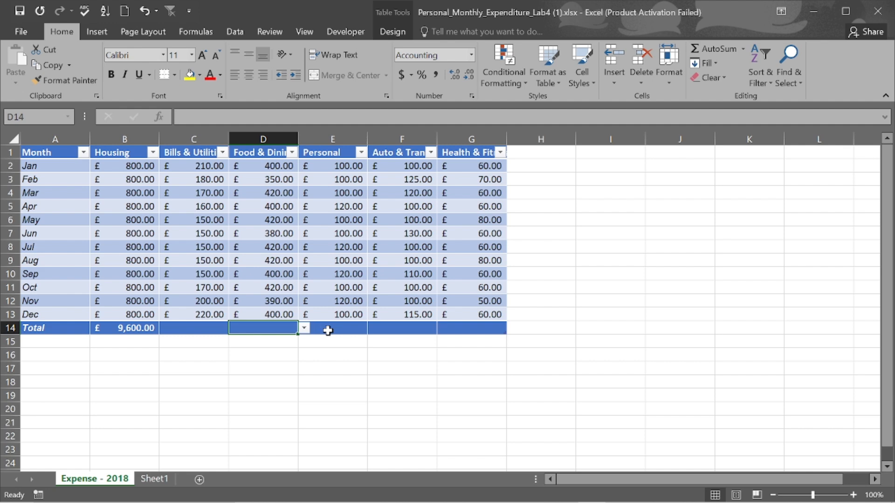
pyautogui.click(327, 330)
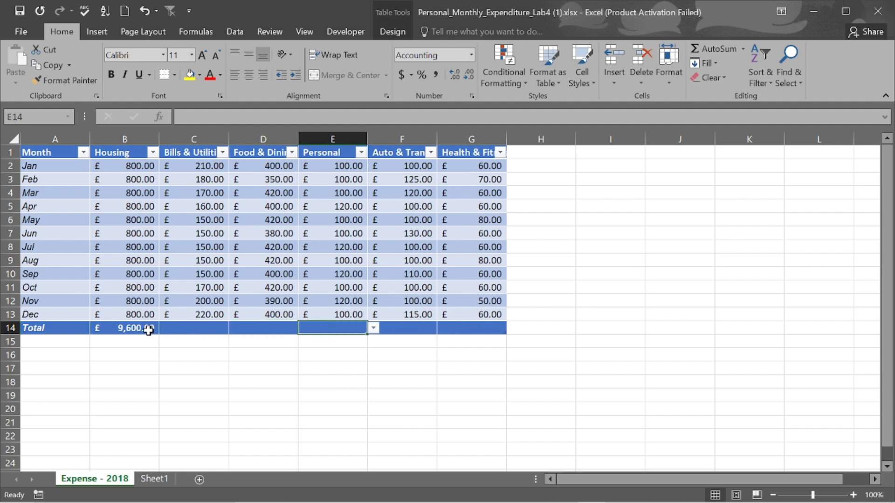
pyautogui.click(134, 329)
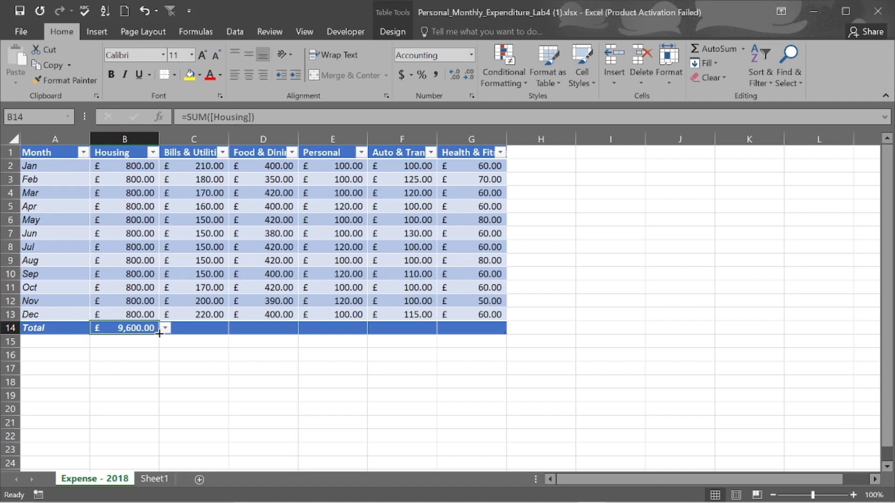
pyautogui.moveTo(159, 333); pyautogui.dragTo(469, 324)
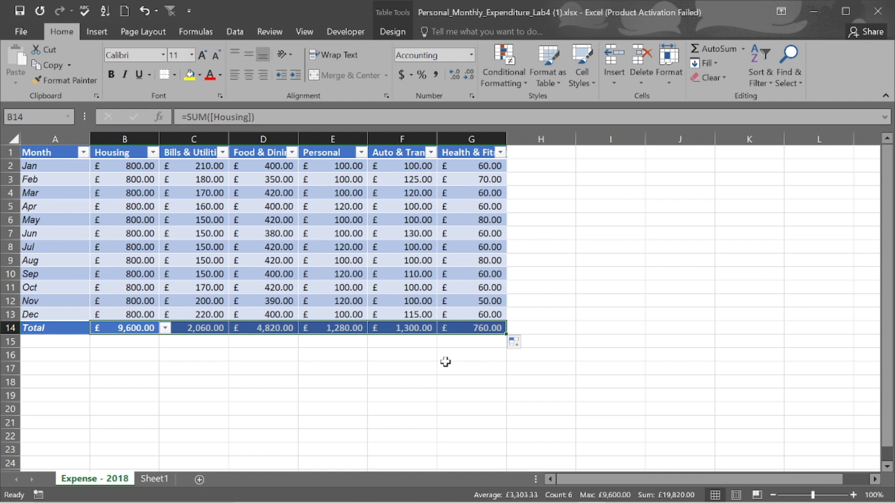
# Step: Review the summary functions available for the Housing total in B14 and change it to Average
pyautogui.click(144, 330)
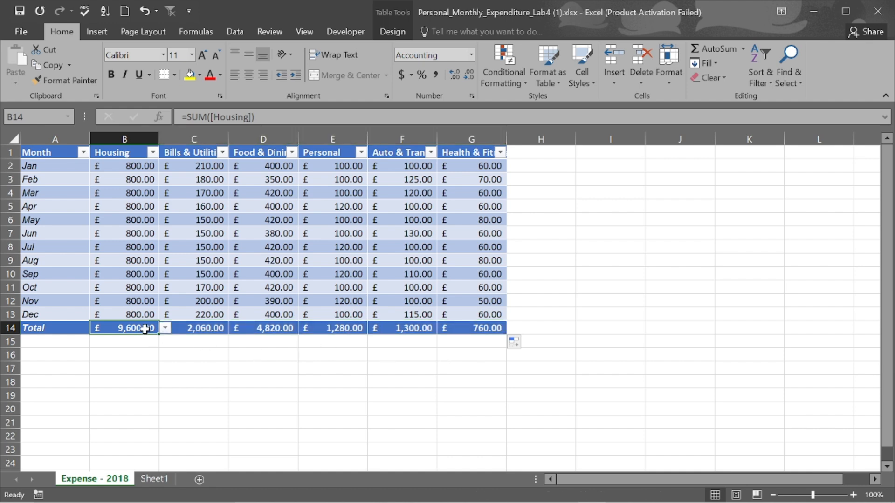
pyautogui.click(166, 329)
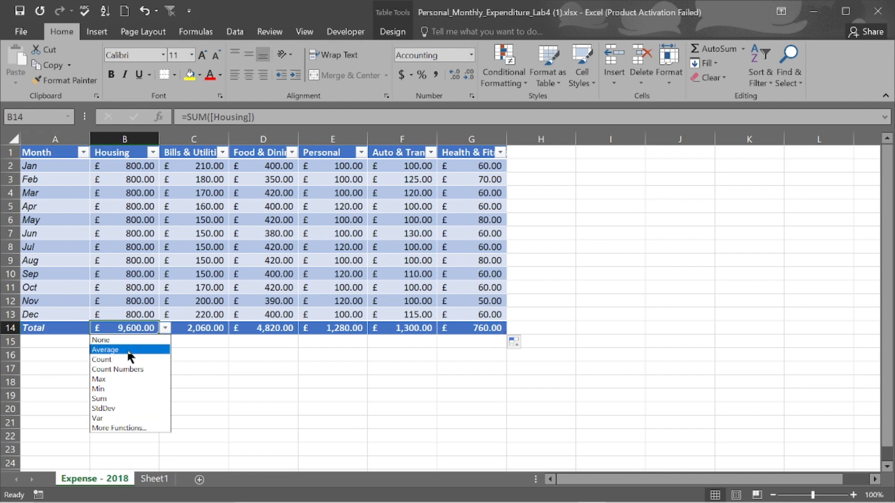
pyautogui.click(212, 357)
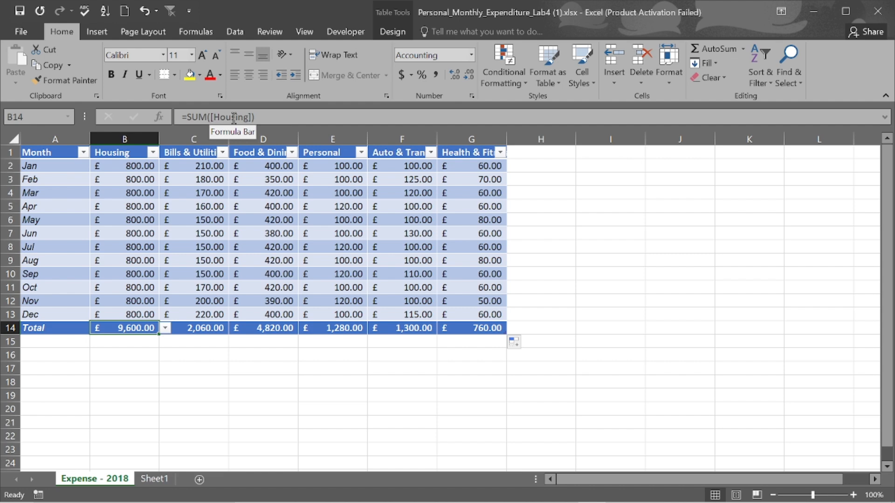
pyautogui.click(166, 329)
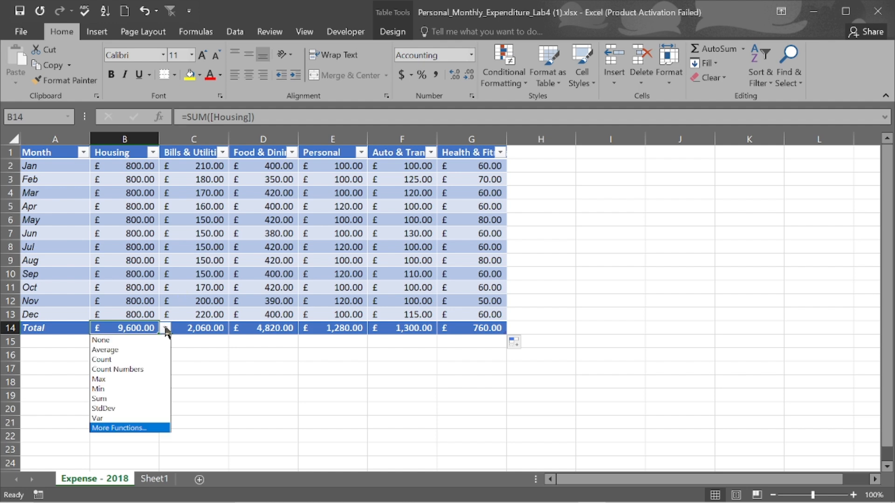
pyautogui.click(141, 353)
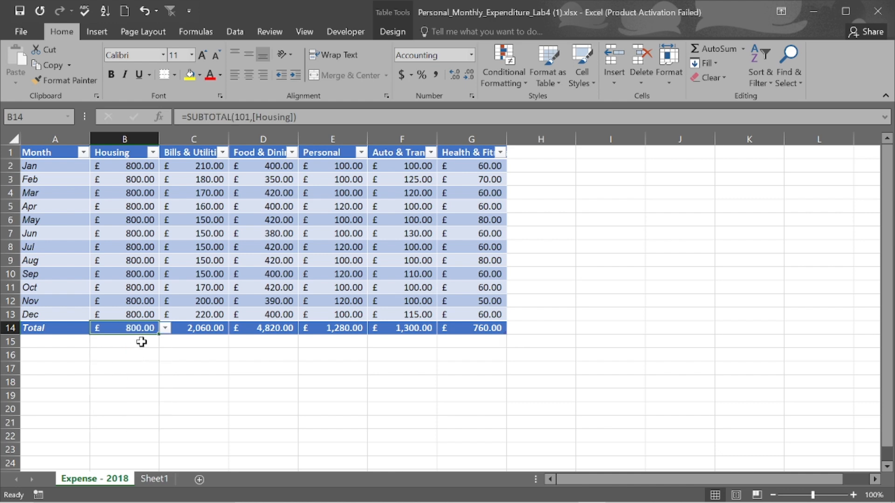
# Step: Fill the Housing average from B14 across the Total row through G14, and undo the fill
pyautogui.moveTo(159, 335); pyautogui.dragTo(500, 334)
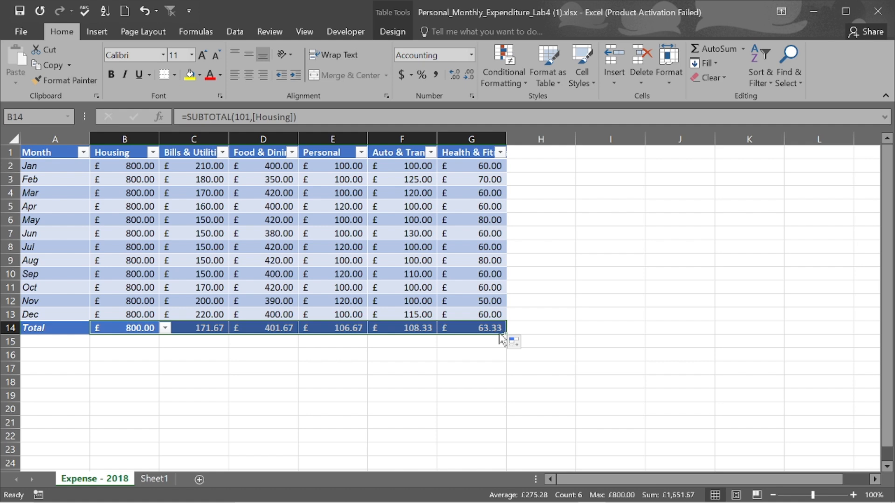
pyautogui.hotkey('ctrl', 'z')
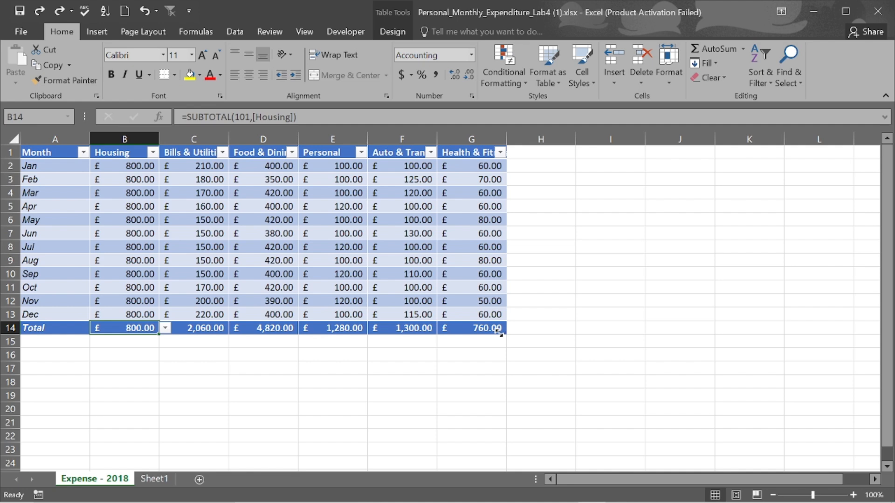
# Step: Examine the SUM formulas of the Bills & Utilities, Food & Dining and Personal columns in C14, D14 and E14
pyautogui.click(213, 325)
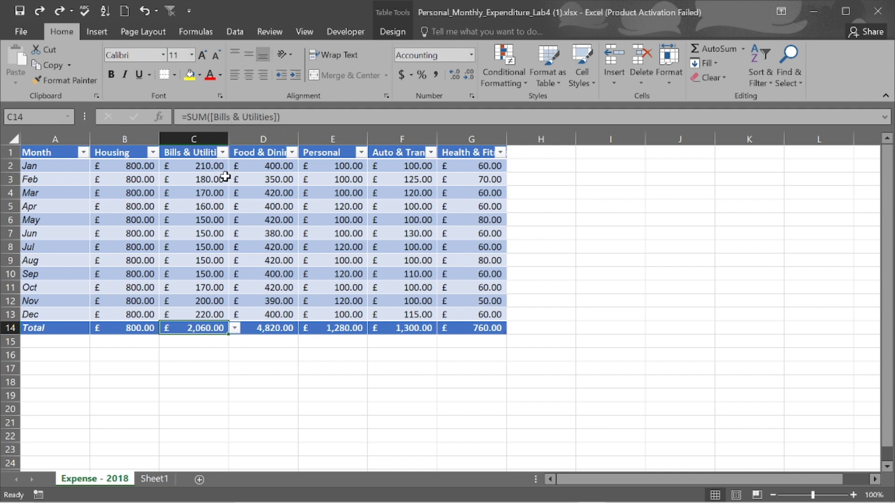
pyautogui.doubleClick(207, 328)
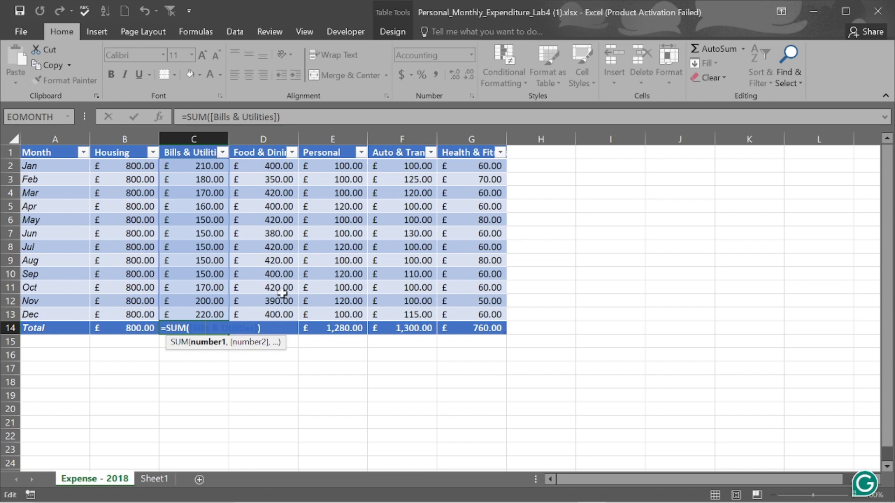
pyautogui.hotkey('ctrl', 'Return')
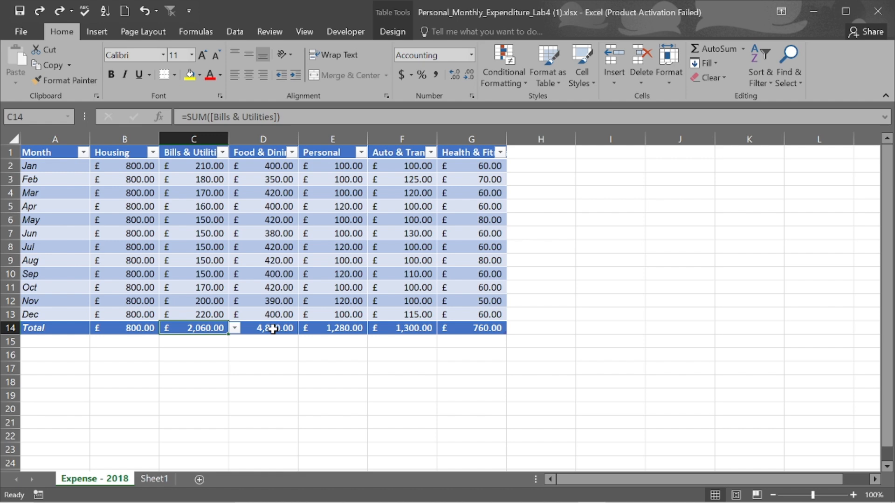
pyautogui.click(273, 328)
pyautogui.click(344, 330)
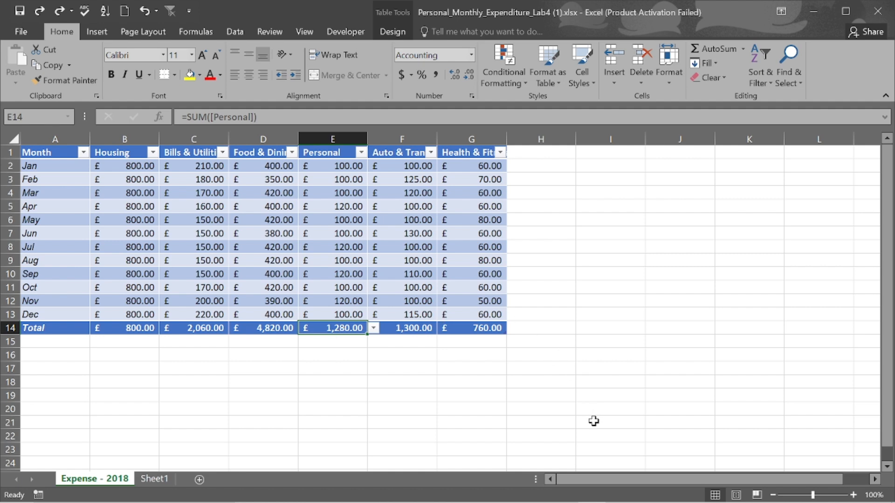
# Step: Switch to the PowerPoint training slides on copying formulas and relative references
pyautogui.moveTo(598, 492)
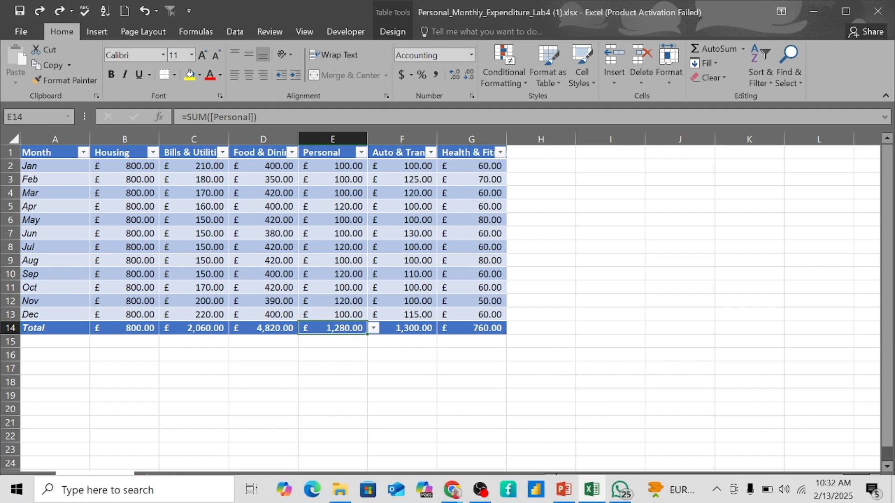
pyautogui.click(562, 495)
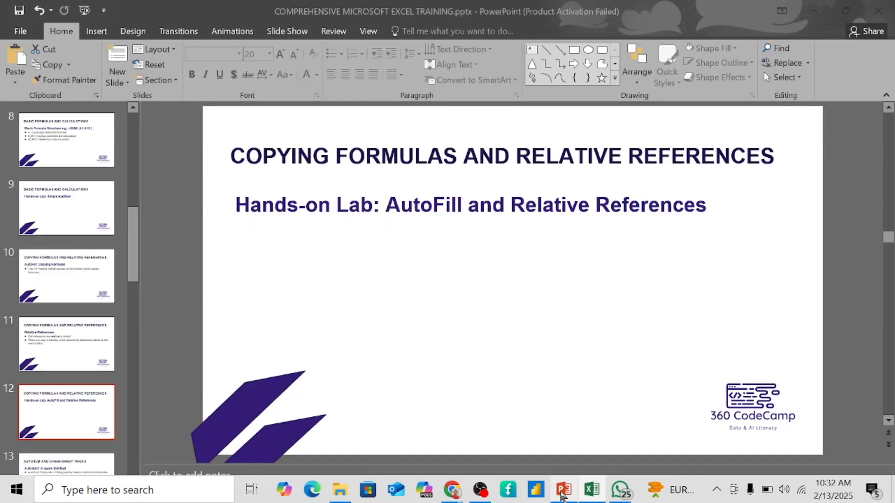
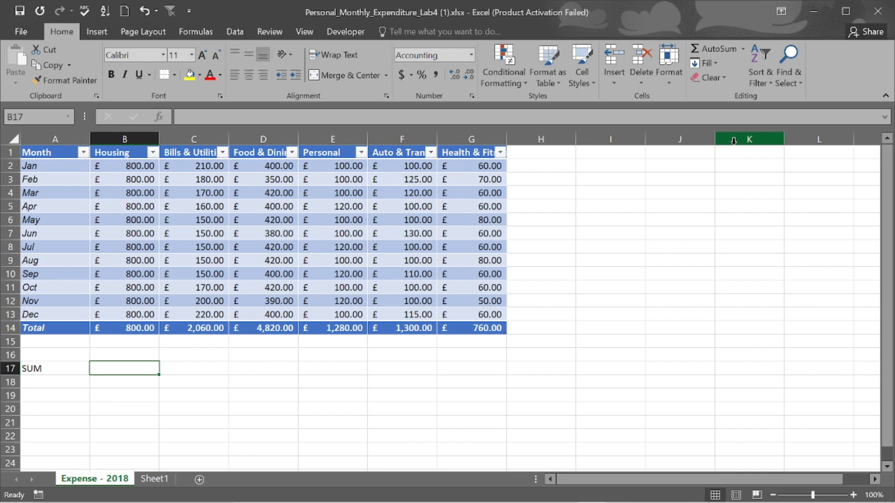
# Step: Insert an AutoSum formula in B17 that sums the Housing total in B14, and fill it across to C17
pyautogui.hotkey('alt', '=')
pyautogui.press('Up')
pyautogui.press('Up')
pyautogui.press('Up')
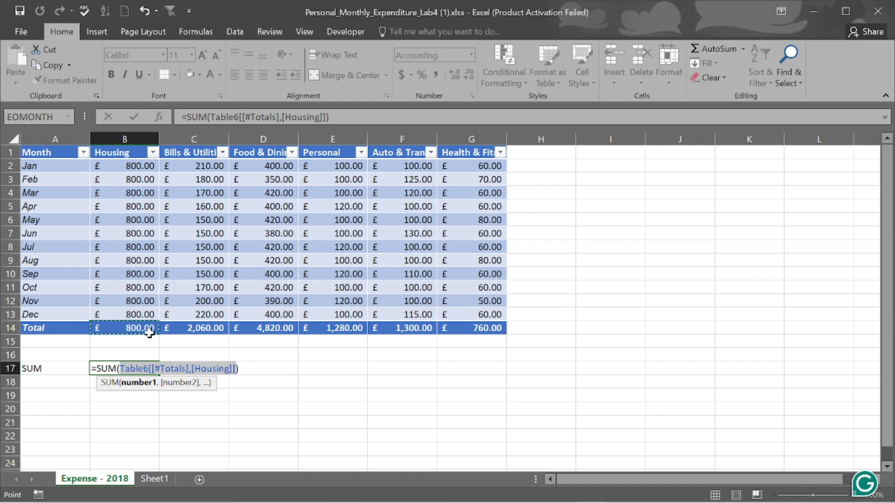
pyautogui.press('Return')
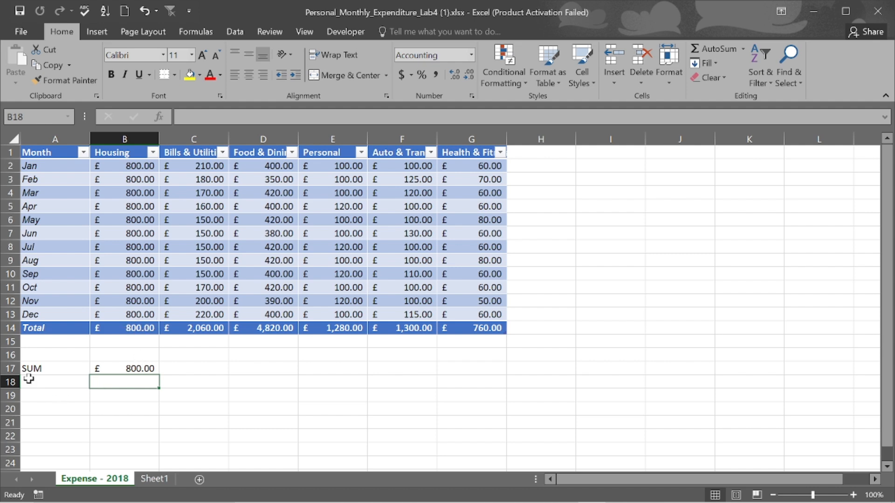
pyautogui.click(135, 370)
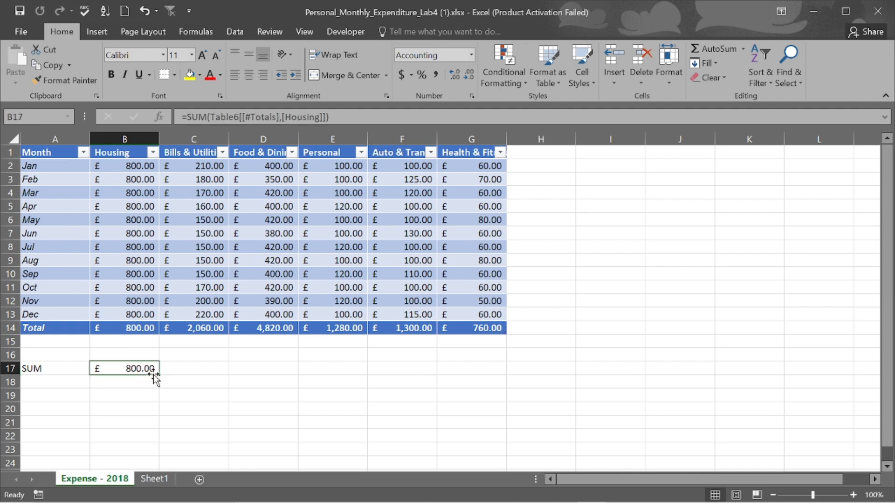
pyautogui.moveTo(158, 375); pyautogui.dragTo(208, 369)
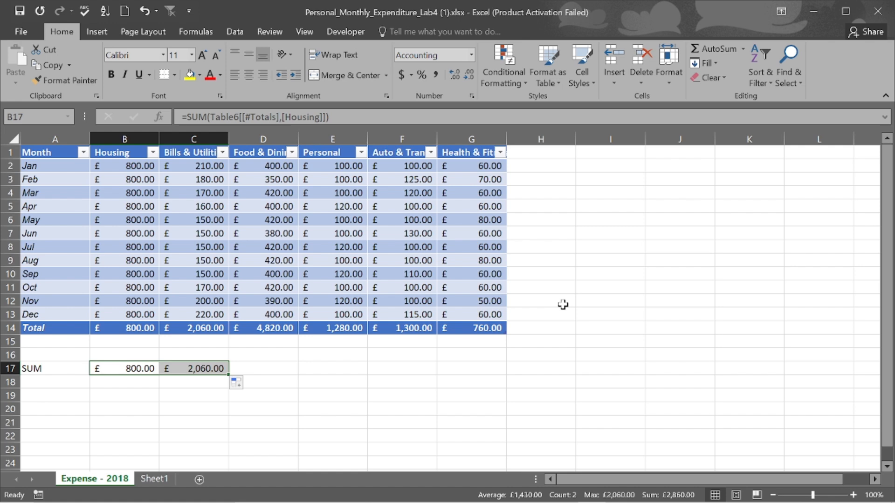
# Step: Undo the fill into C17, the sum formula in B17 and the SUM label in A17
pyautogui.hotkey('ctrl', 'z')
pyautogui.hotkey('ctrl', 'z')
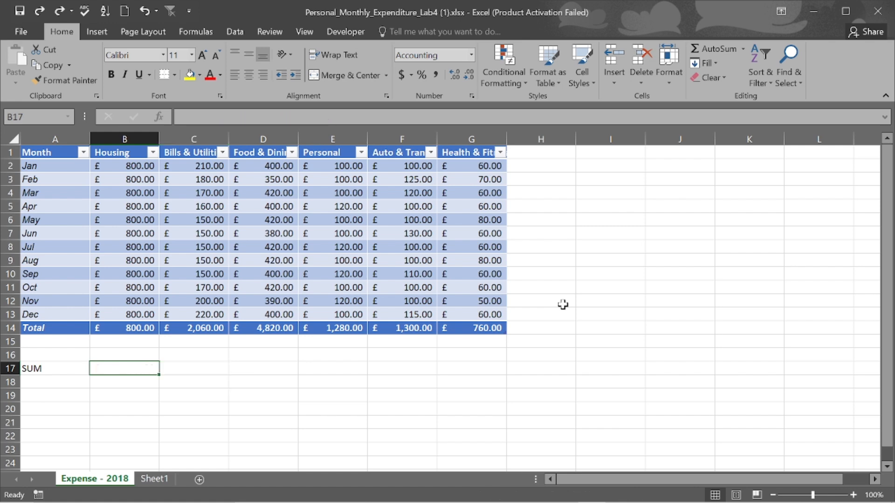
pyautogui.hotkey('ctrl', 'z')
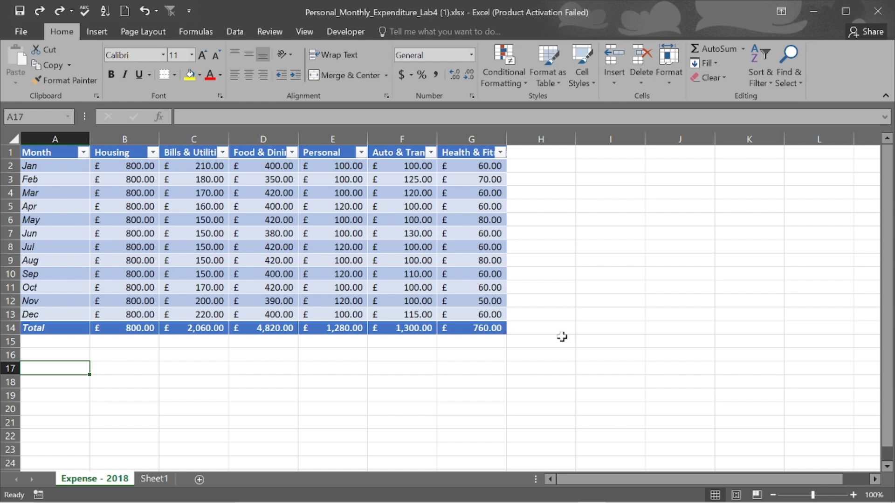
# Step: Switch to the PowerPoint slides and advance from the AutoSum slide to the Double-Click Fill Handle slide
pyautogui.moveTo(539, 501)
pyautogui.click(565, 494)
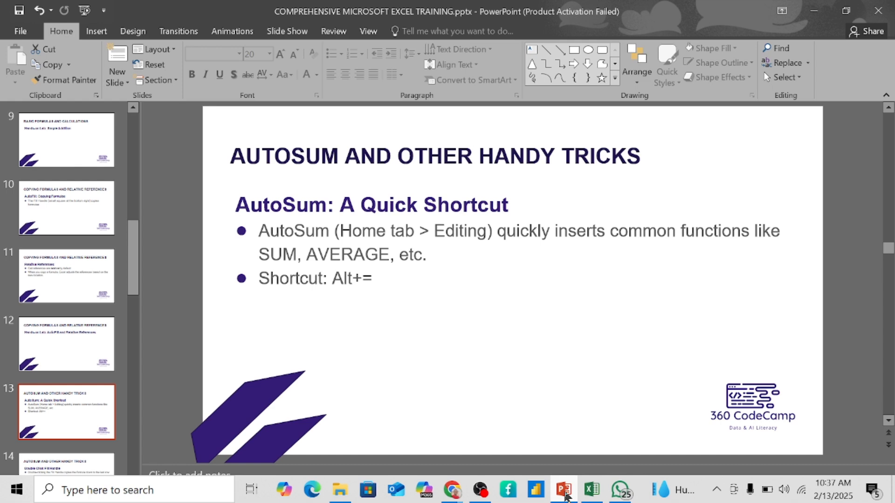
pyautogui.press('Down')
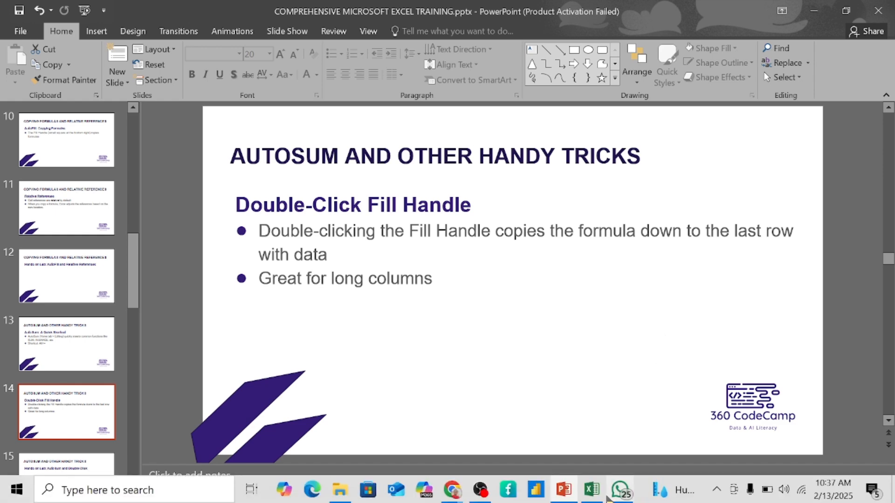
# Step: Switch back to the Excel workbook and point out row 16, column A and the empty header cell H1
pyautogui.click(590, 493)
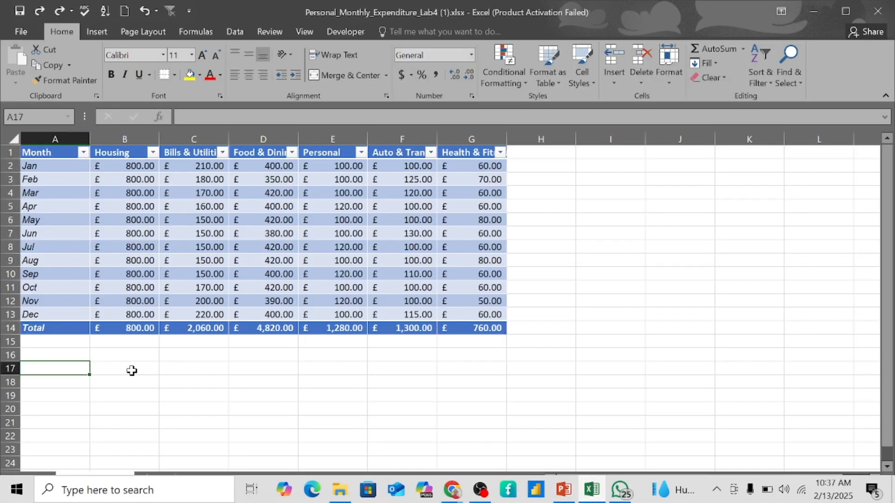
pyautogui.click(9, 355)
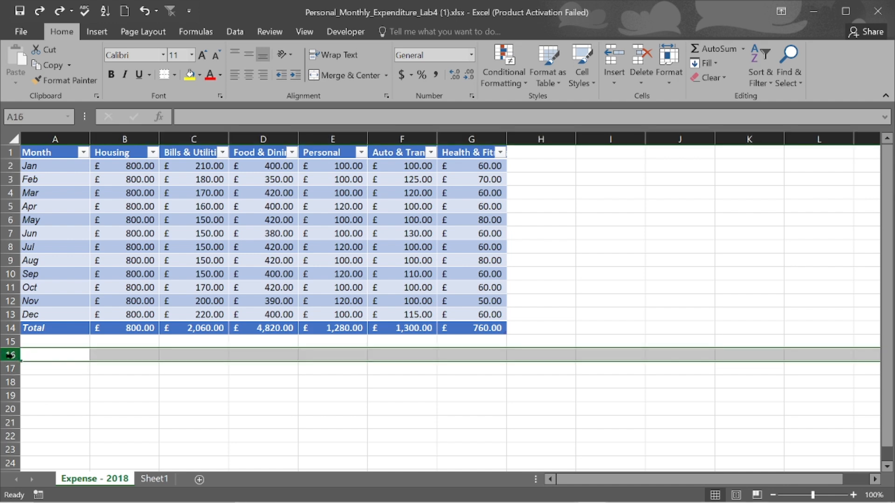
pyautogui.click(55, 138)
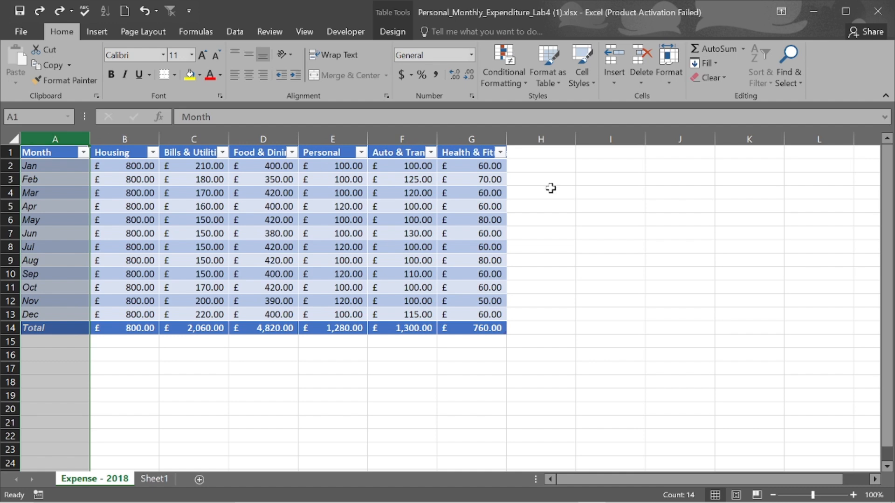
pyautogui.click(545, 155)
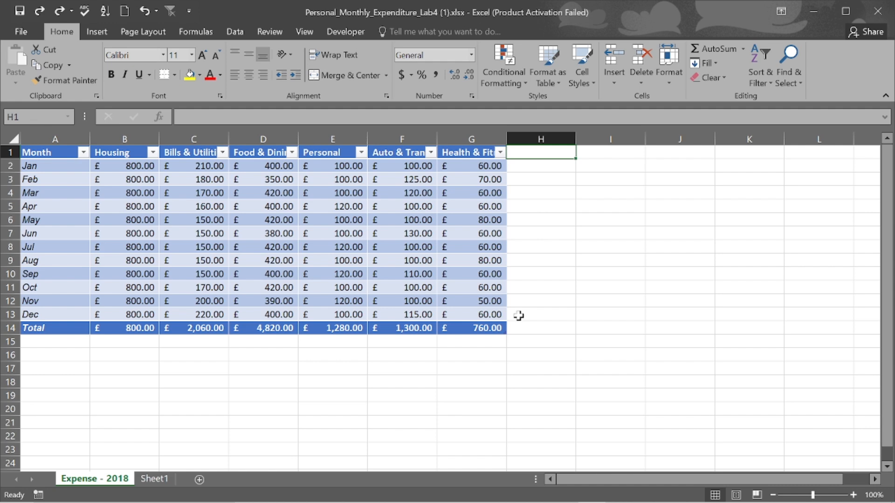
# Step: Switch to PowerPoint to view the slide on copying formulas with the fill handle
pyautogui.moveTo(517, 499)
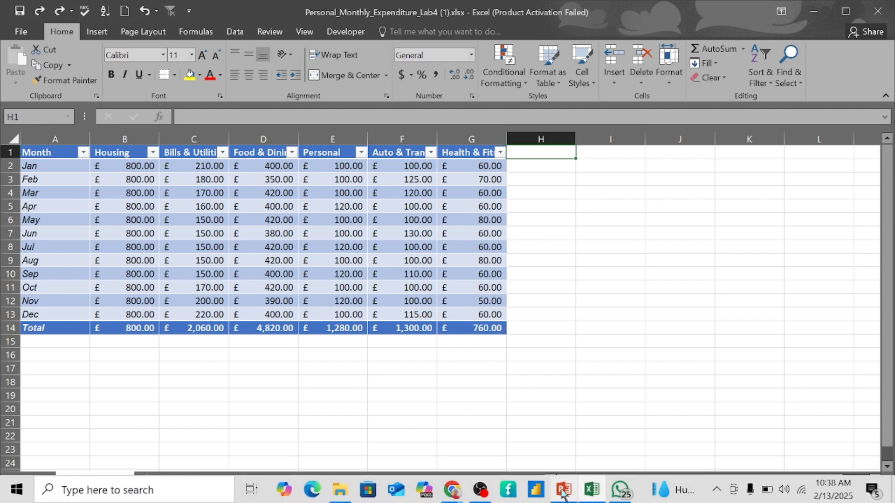
pyautogui.moveTo(563, 493)
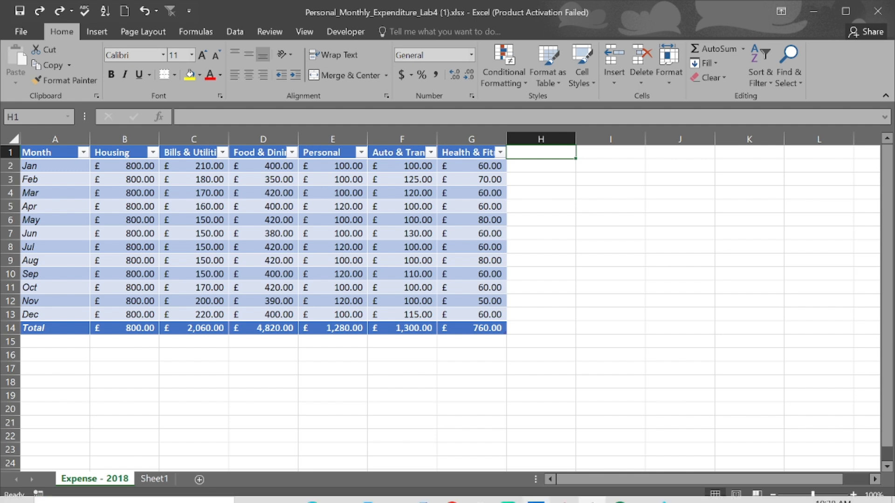
pyautogui.click(567, 493)
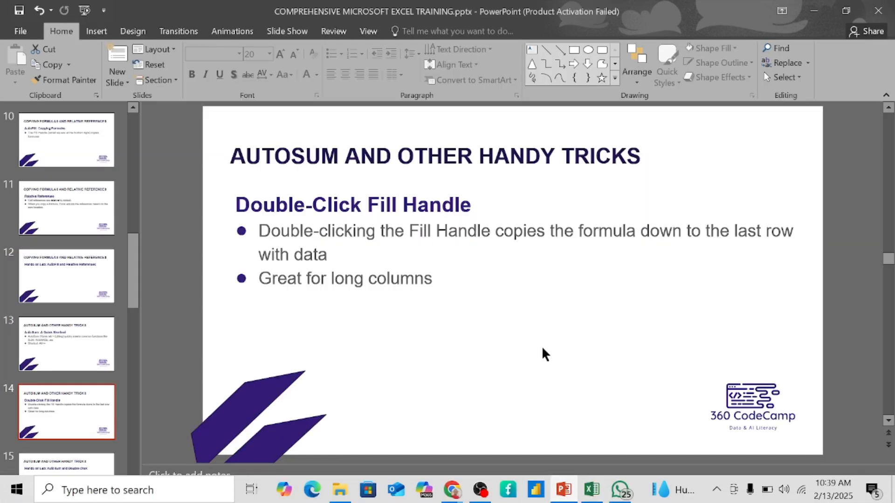
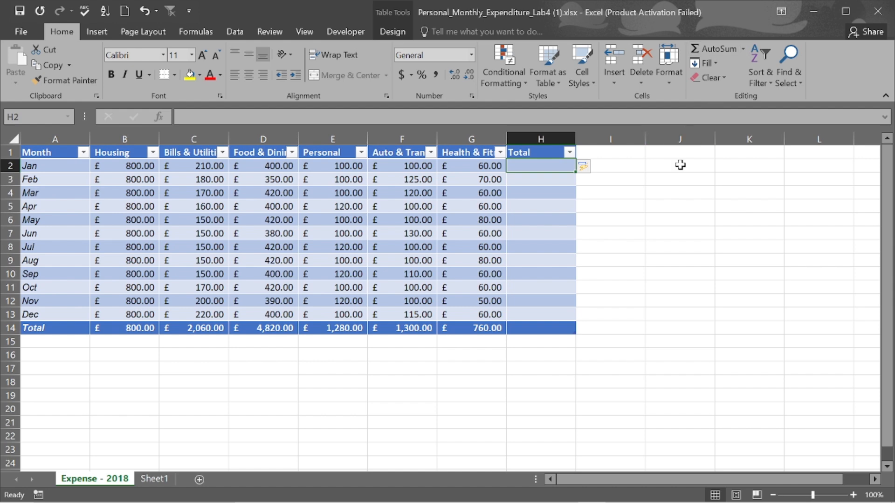
# Step: Insert an AutoSum formula in H2 that totals the January expenses from Housing to Health & Fitness
pyautogui.press('alt')
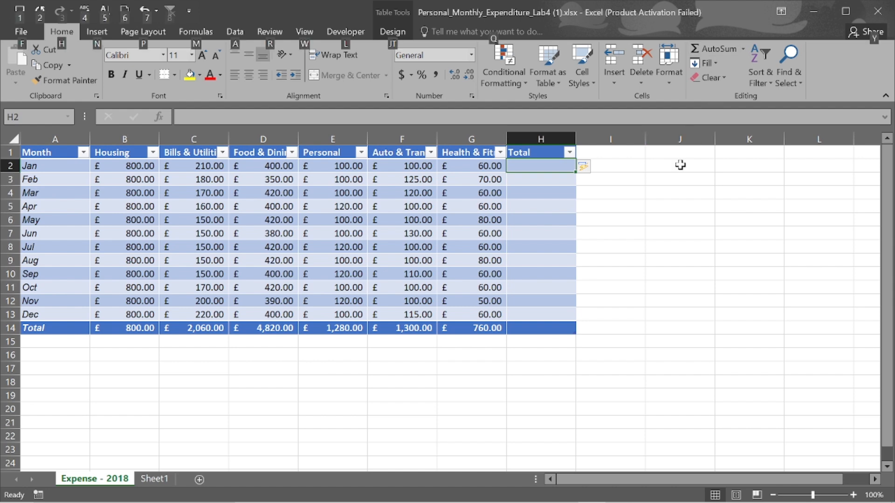
pyautogui.hotkey('alt', '=')
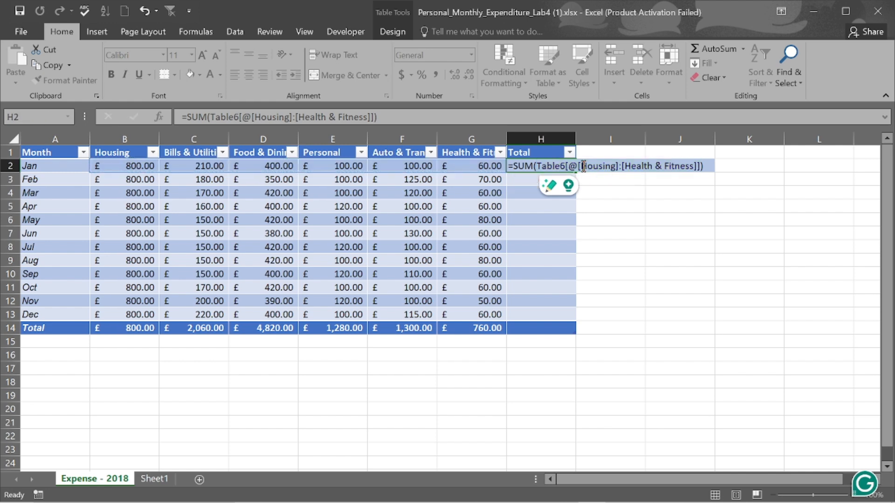
pyautogui.press('Return')
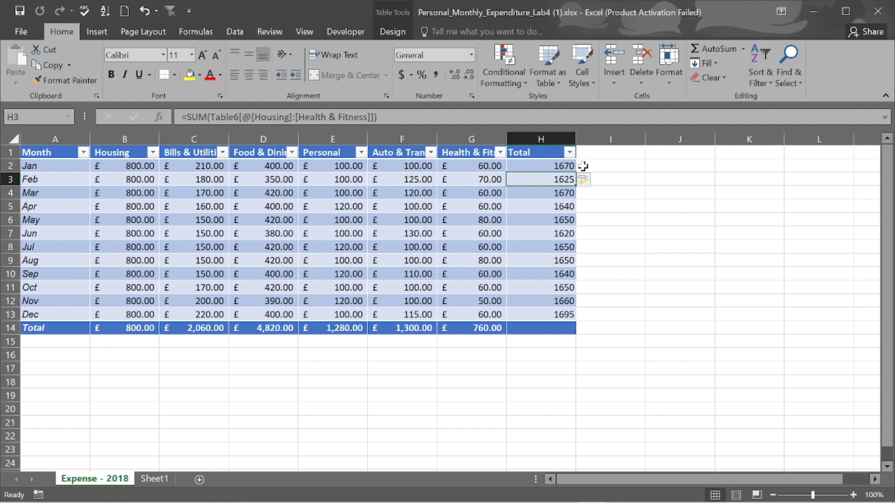
# Step: Undo the automatic fill of the Total column and the January sum formula in H2
pyautogui.click(397, 9)
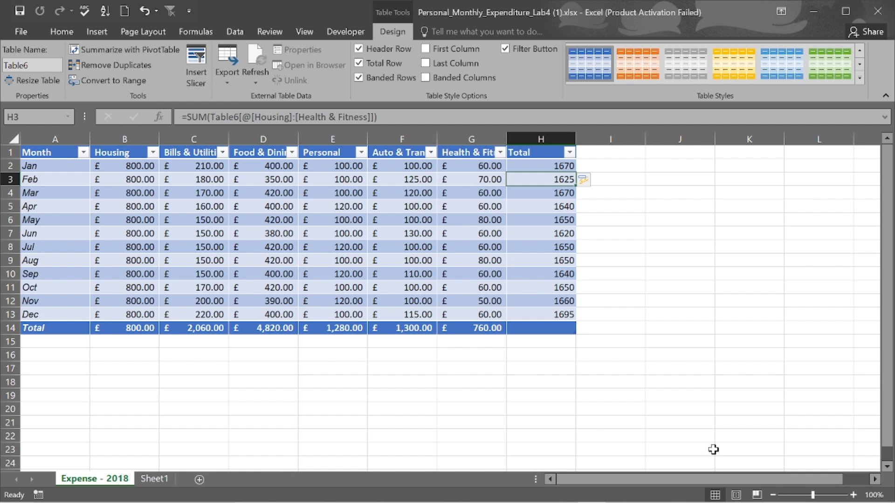
pyautogui.hotkey('ctrl', 'z')
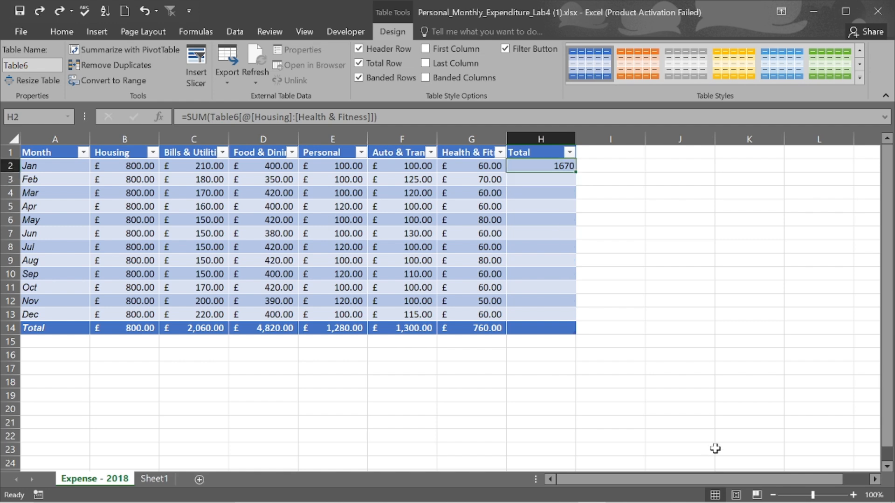
pyautogui.hotkey('ctrl', 'z')
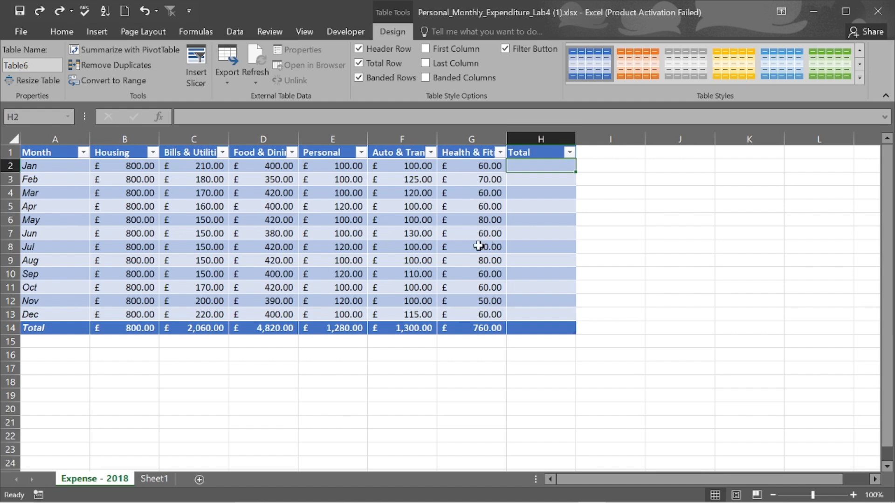
# Step: Check Sheet1, return to the Expense - 2018 sheet, and undo the Total column along with its header in H1
pyautogui.click(156, 480)
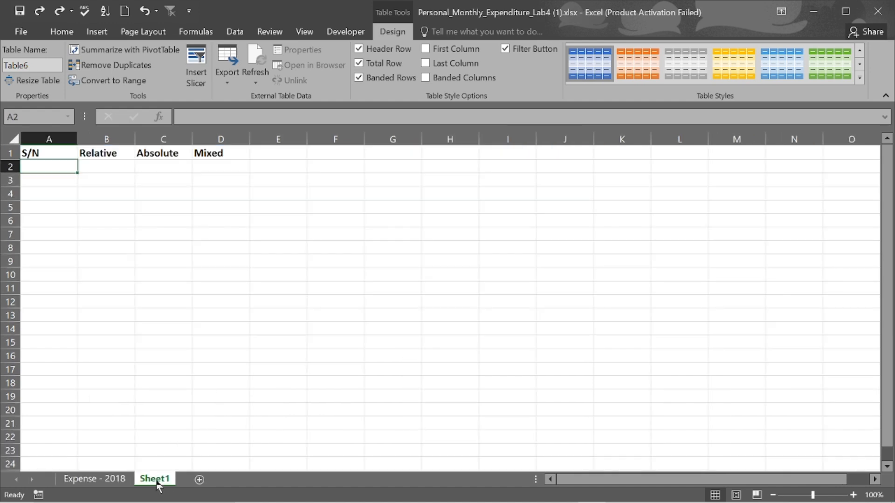
pyautogui.click(103, 482)
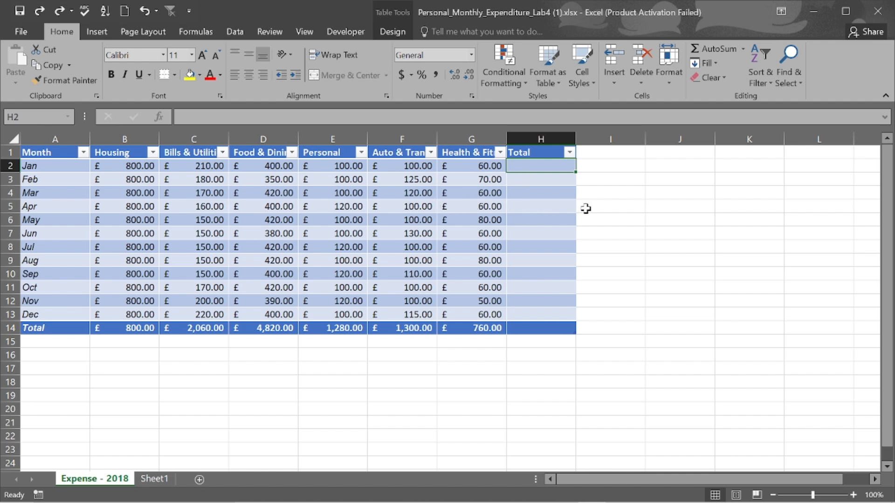
pyautogui.hotkey('ctrl', 'z')
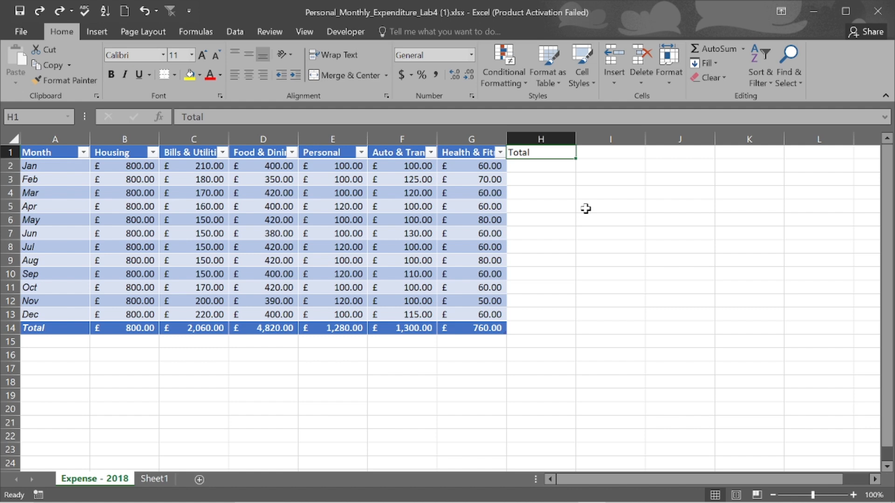
pyautogui.hotkey('ctrl', 'z')
pyautogui.click(344, 259)
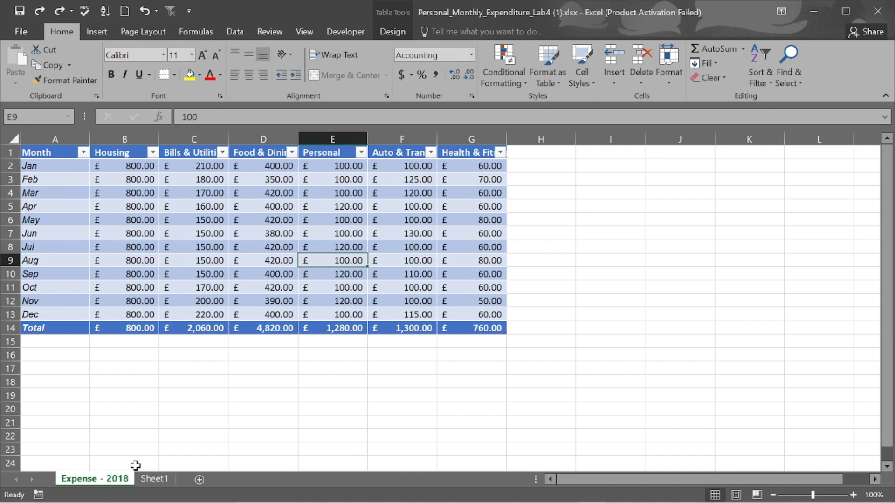
# Step: Create a copy of the Expense - 2018 sheet placed before the original, and return to the original sheet
pyautogui.rightClick(106, 482)
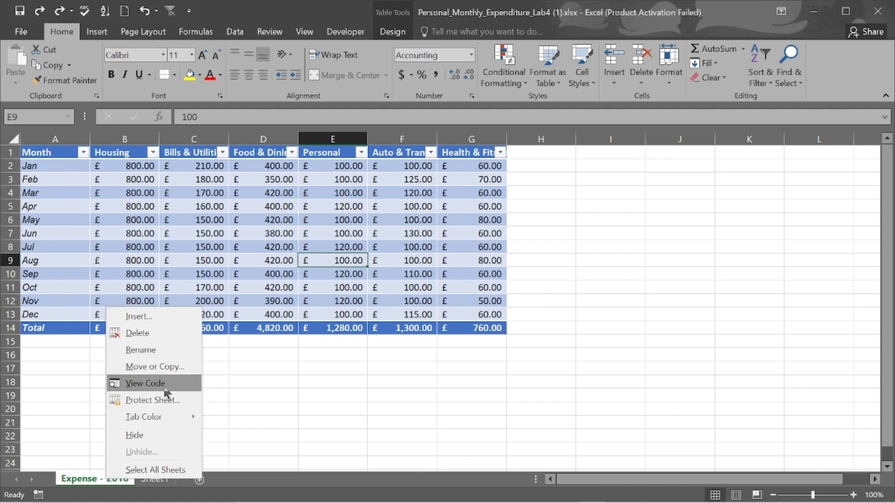
pyautogui.moveTo(153, 423)
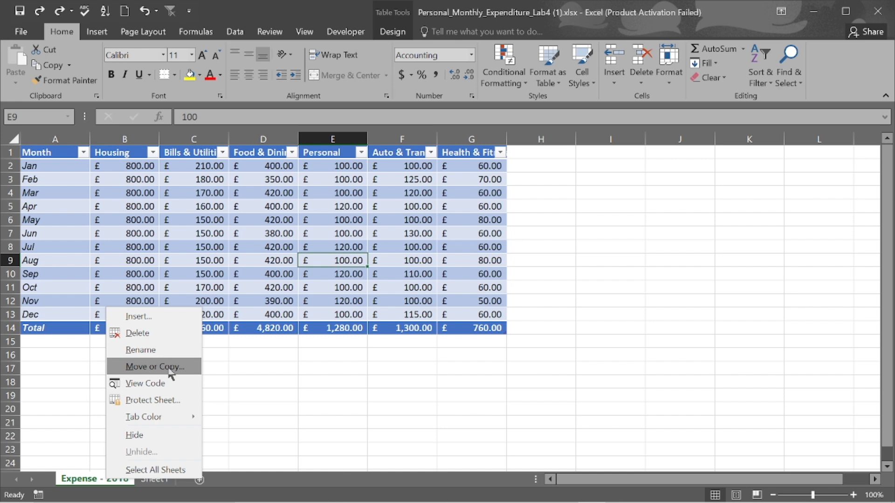
pyautogui.press('Escape')
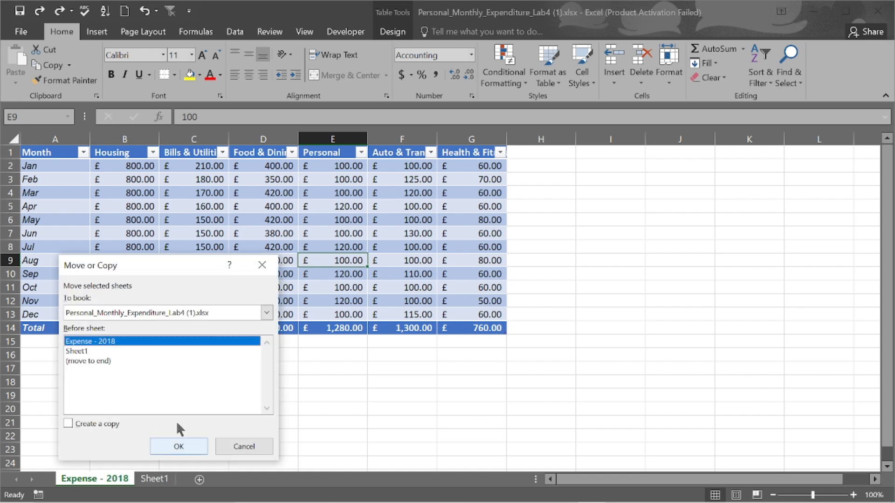
pyautogui.click(66, 423)
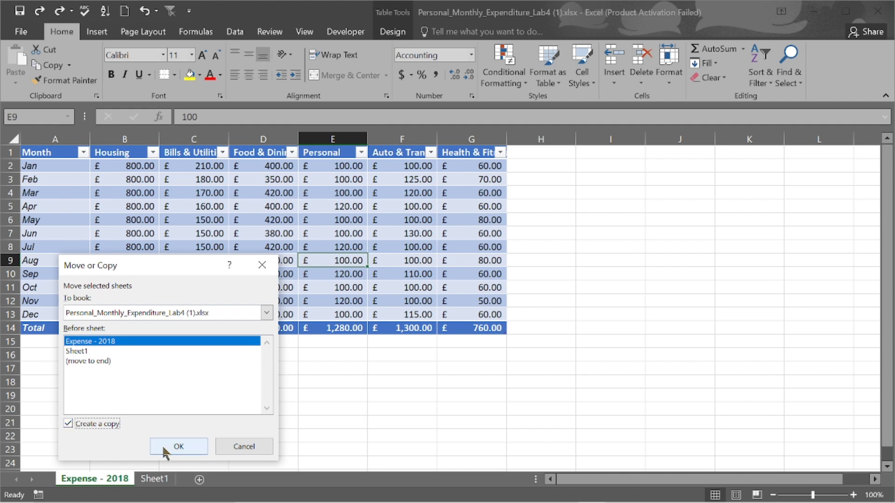
pyautogui.click(180, 446)
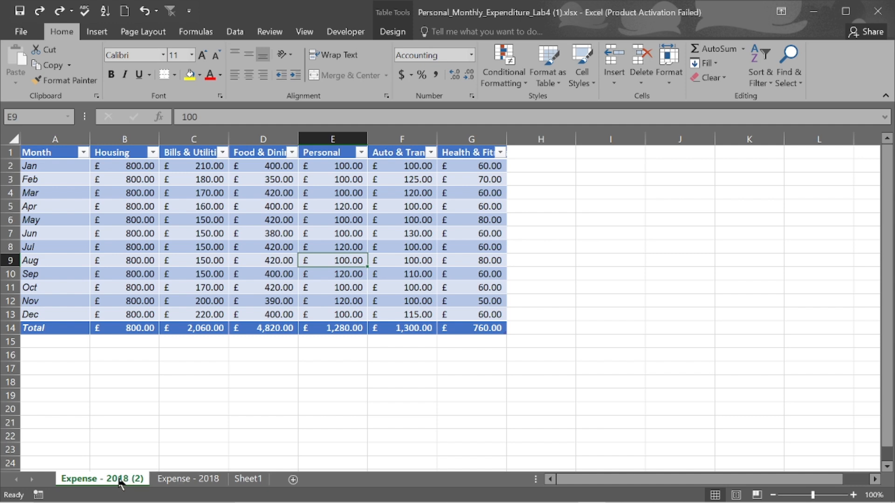
pyautogui.click(187, 480)
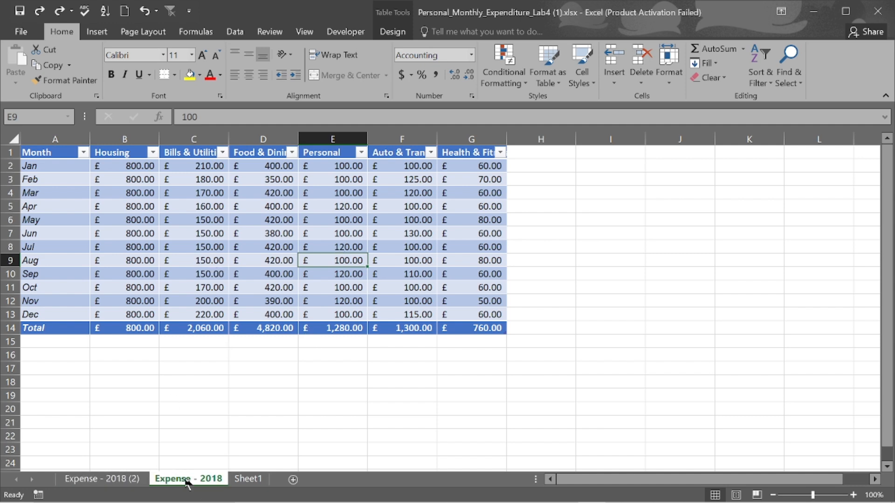
# Step: On the Expense - 2018 (2) sheet, convert the expense table to a normal range
pyautogui.click(114, 480)
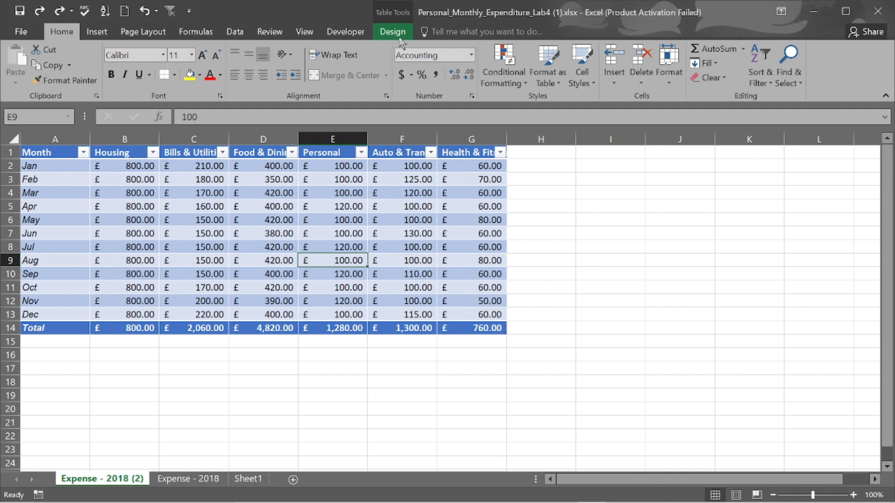
pyautogui.click(397, 12)
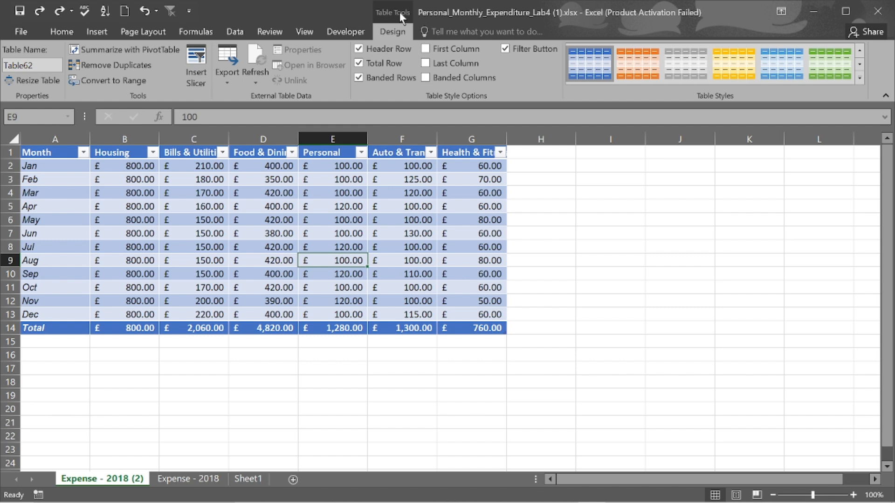
pyautogui.click(118, 84)
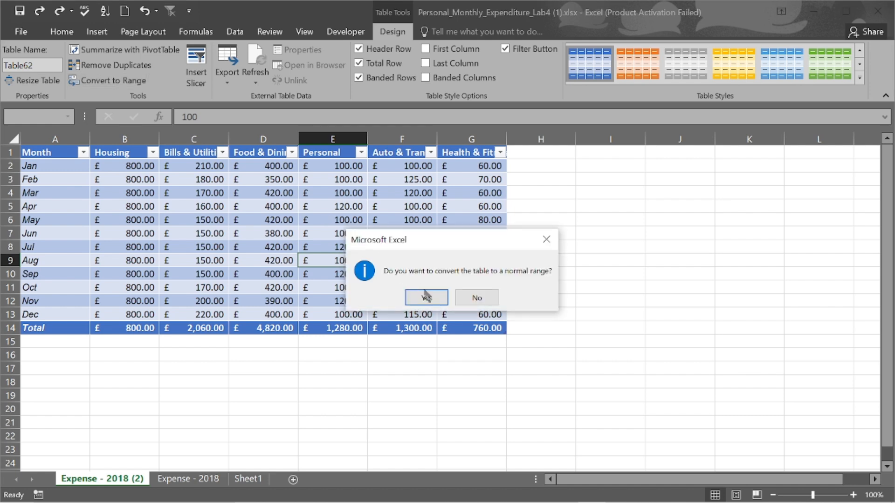
pyautogui.click(426, 298)
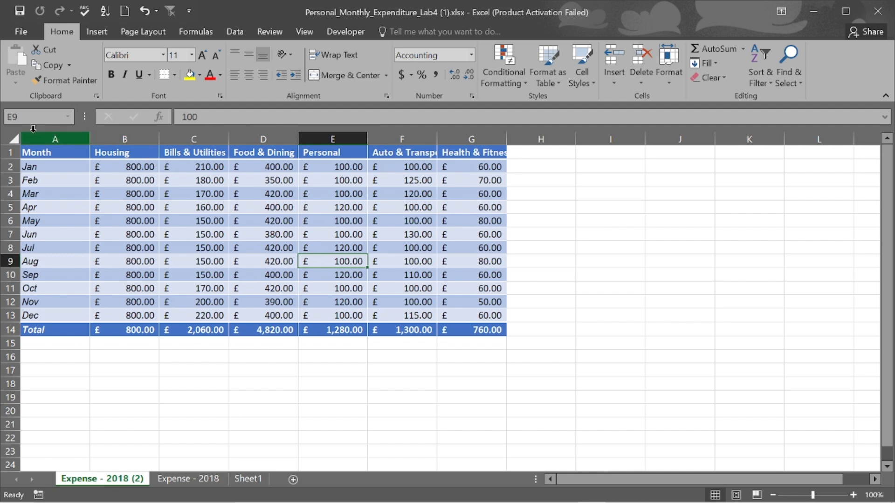
# Step: Fit all column widths to their contents and enter the header Total in H1
pyautogui.click(12, 137)
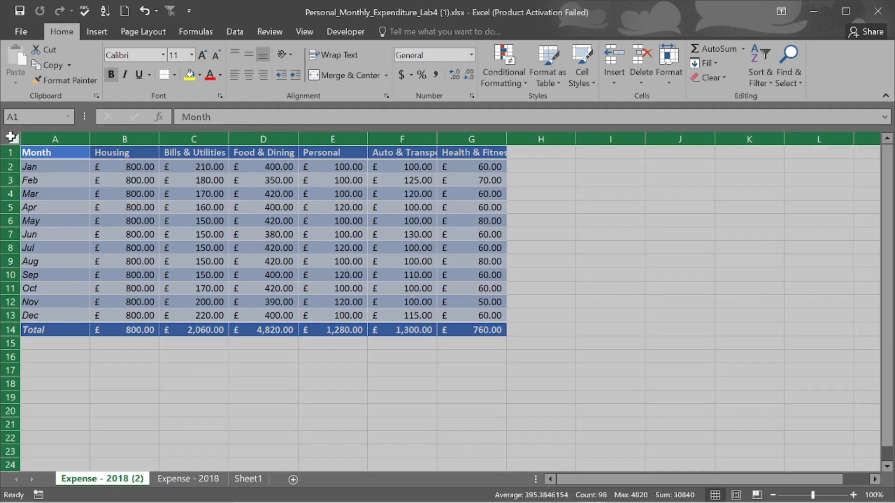
pyautogui.doubleClick(159, 139)
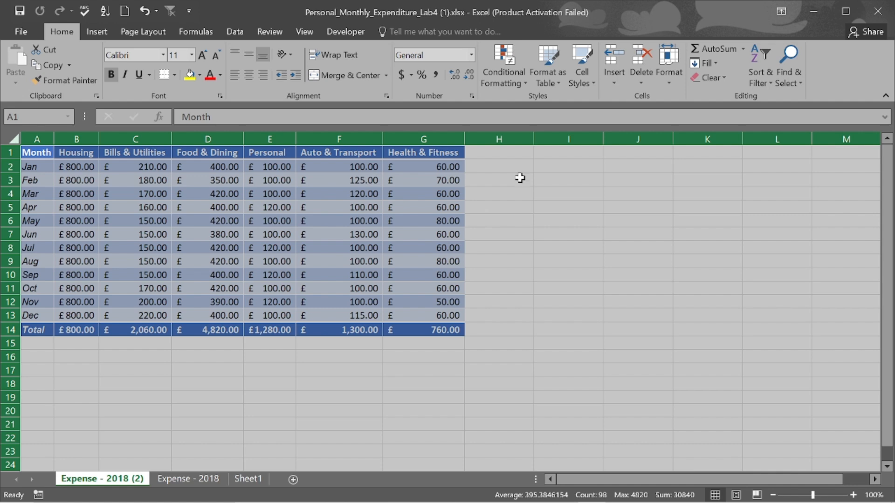
pyautogui.click(484, 151)
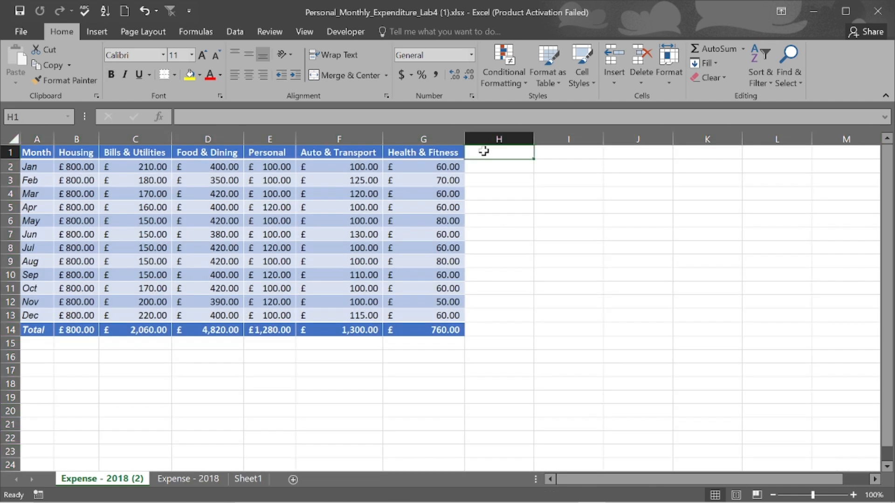
pyautogui.write('To')
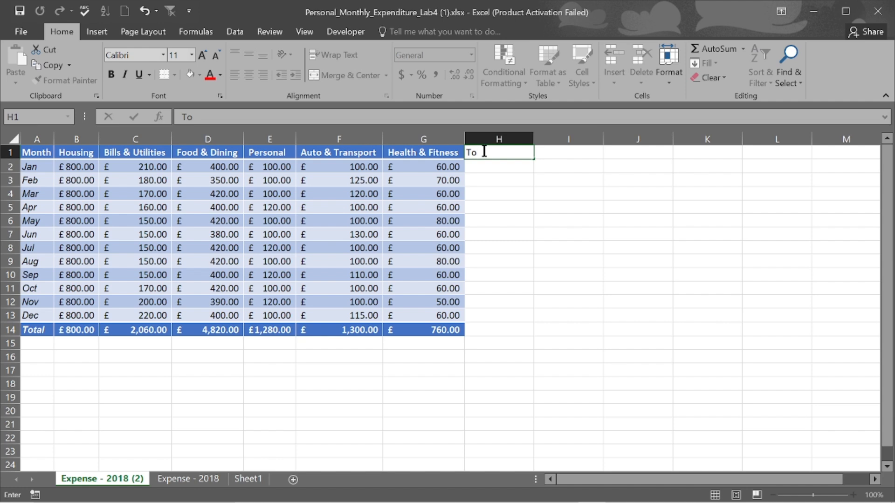
pyautogui.write('tal')
pyautogui.press('Return')
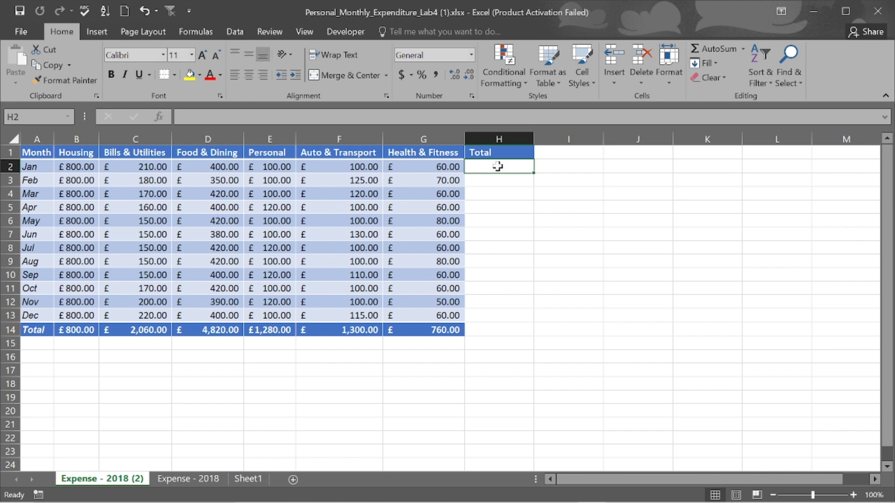
pyautogui.write('=')
pyautogui.press('BackSpace')
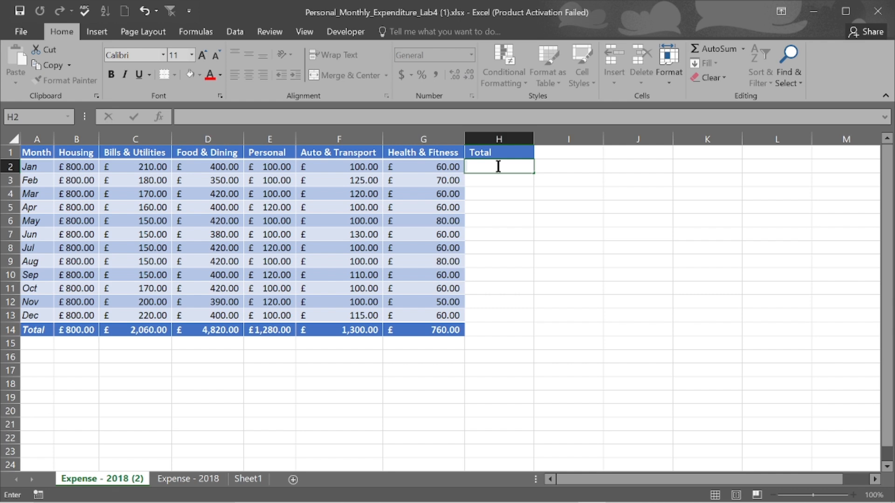
pyautogui.press('Escape')
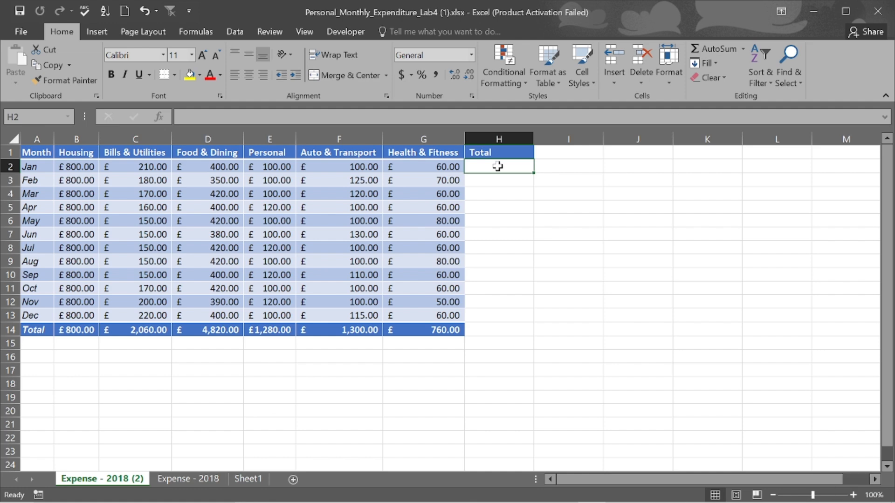
# Step: Insert an AutoSum formula in H2 that sums the January expenses in B2:G2
pyautogui.click(555, 174)
pyautogui.click(508, 166)
pyautogui.click(744, 49)
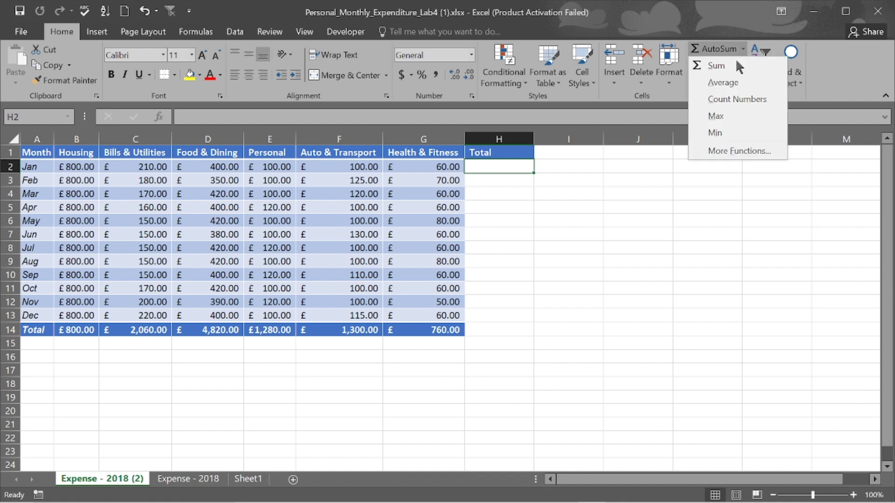
pyautogui.click(722, 64)
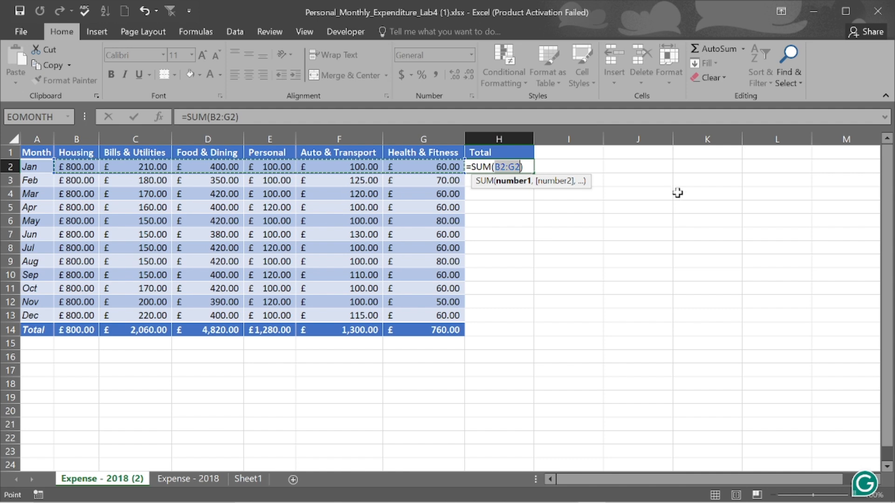
pyautogui.press('Return')
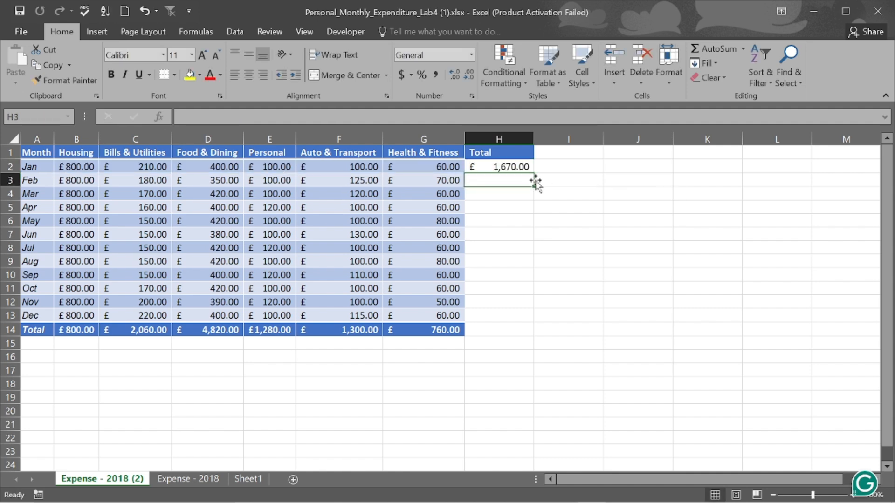
# Step: Fill the sum formula in H2 down to H14 and check the copied formulas in H3 and H14
pyautogui.click(517, 168)
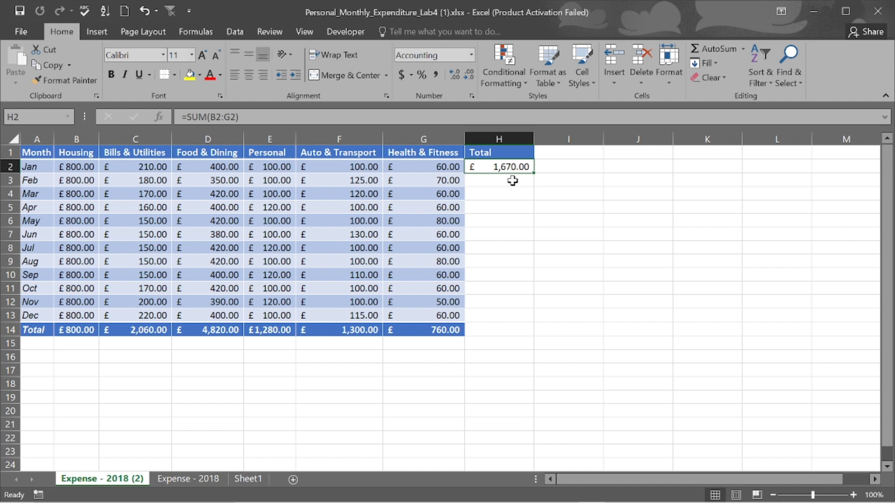
pyautogui.click(513, 181)
pyautogui.click(512, 194)
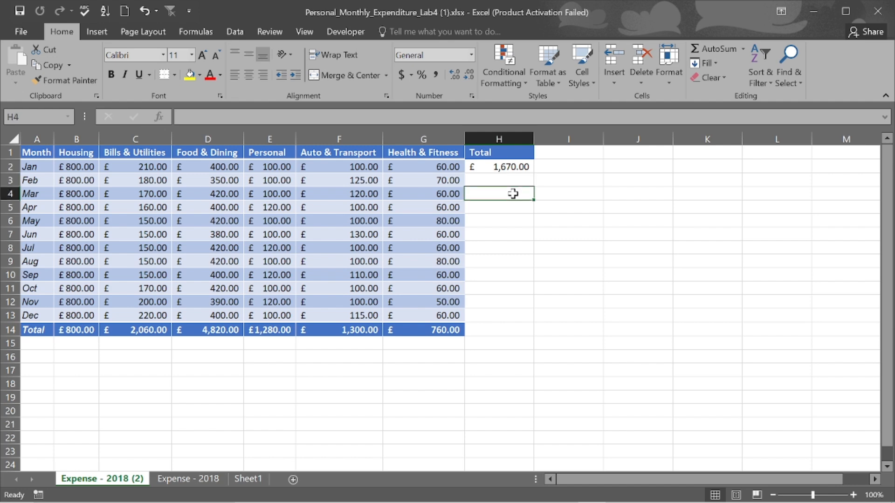
pyautogui.click(513, 209)
pyautogui.click(511, 221)
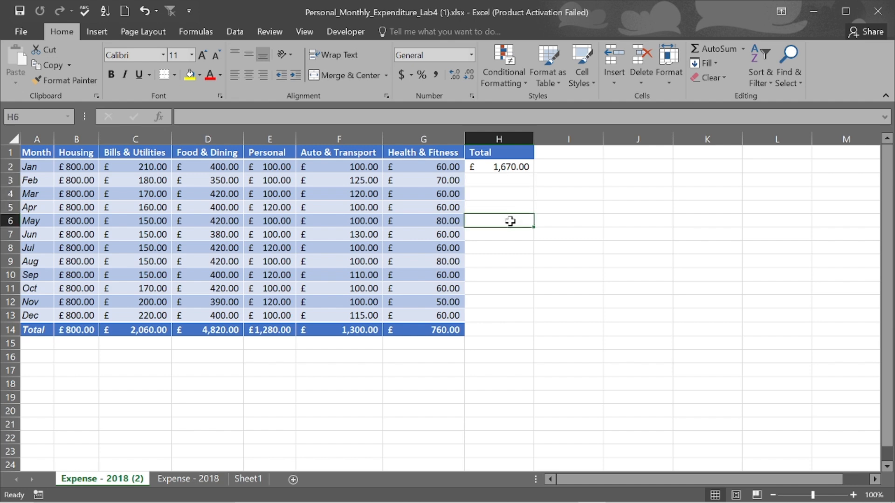
pyautogui.click(500, 167)
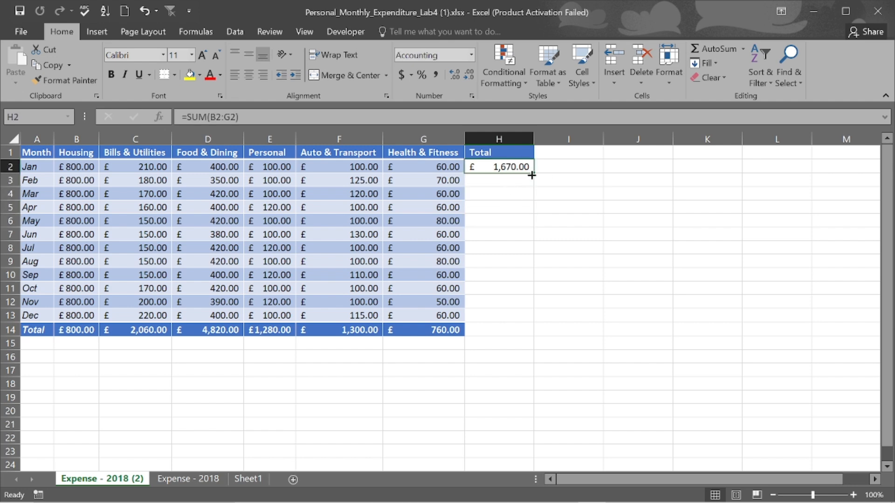
pyautogui.moveTo(536, 173); pyautogui.dragTo(514, 163)
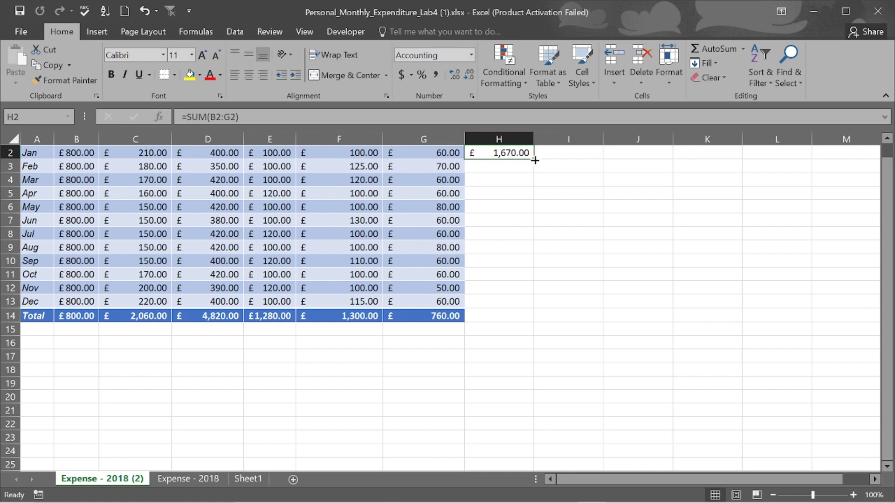
pyautogui.doubleClick(534, 160)
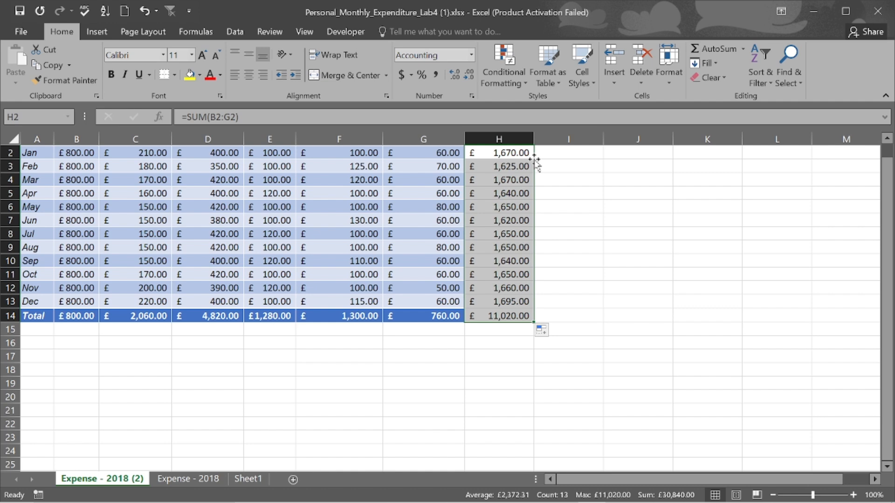
pyautogui.click(512, 168)
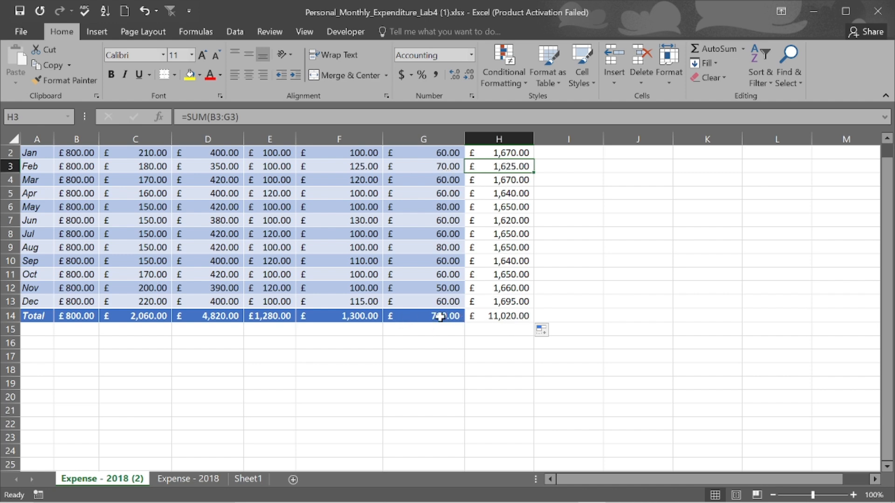
pyautogui.click(510, 316)
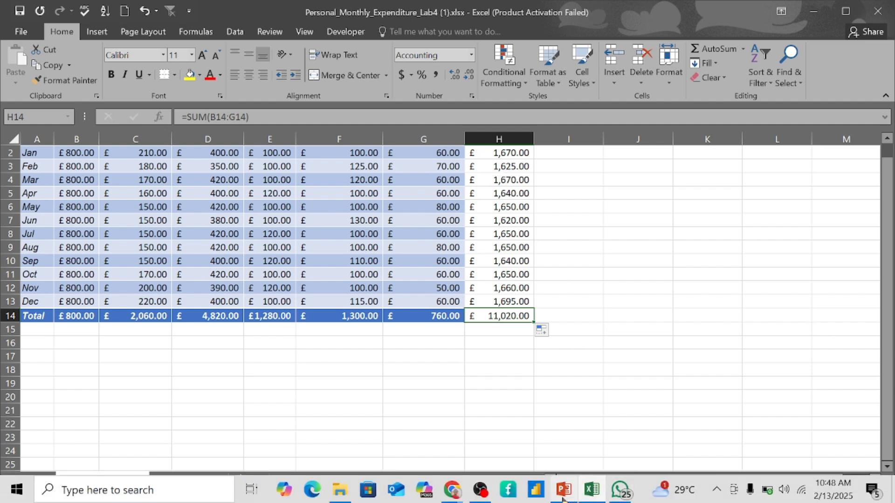
# Step: Review the Introduction to Functions slides in the PowerPoint training deck and return to the Excel workbook
pyautogui.click(564, 492)
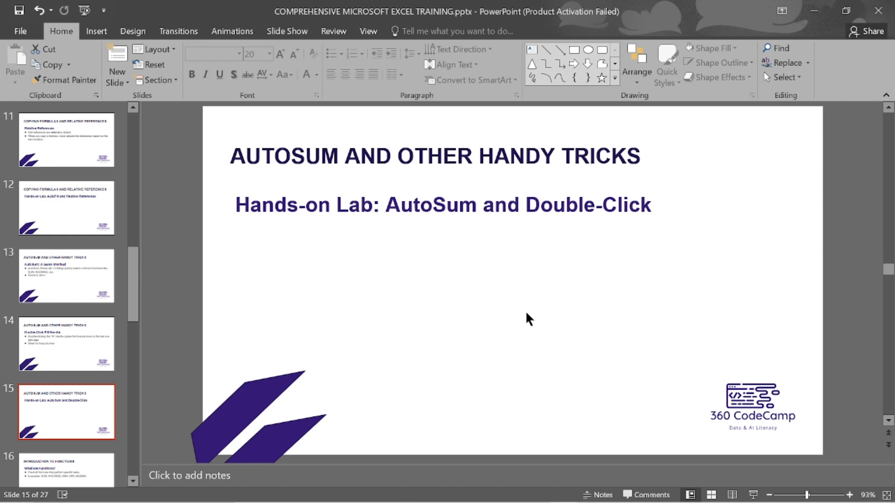
pyautogui.press('Down')
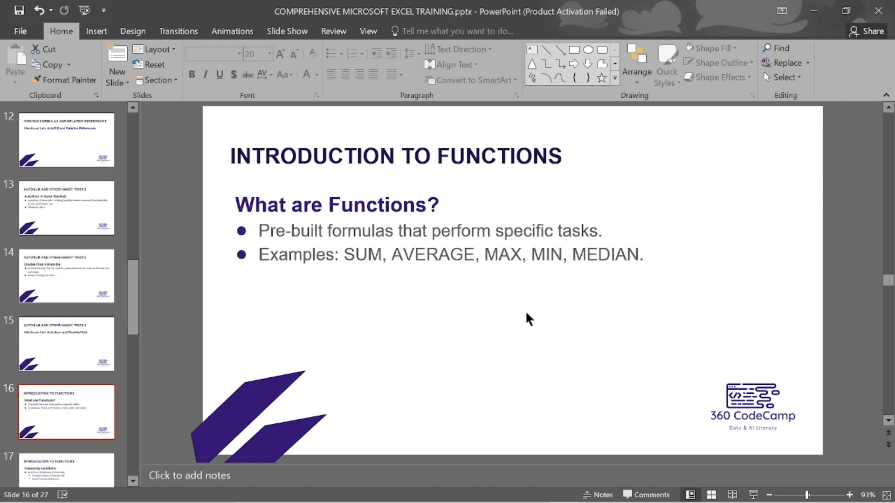
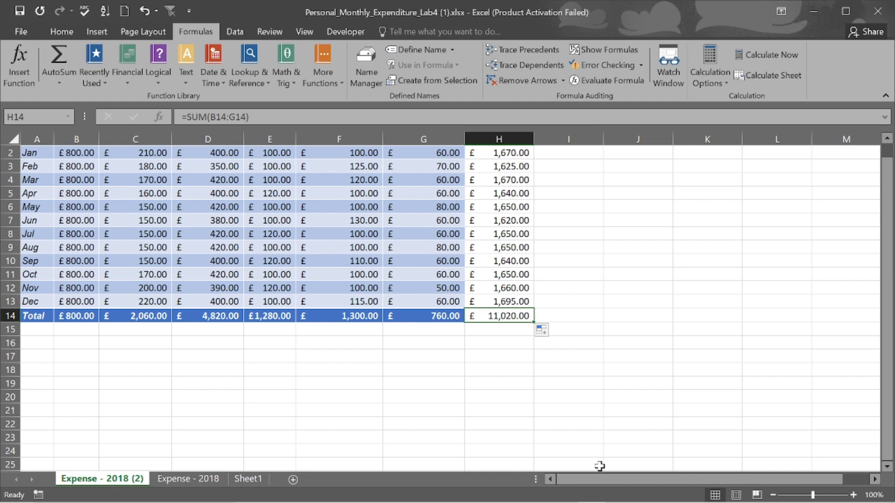
pyautogui.click(566, 498)
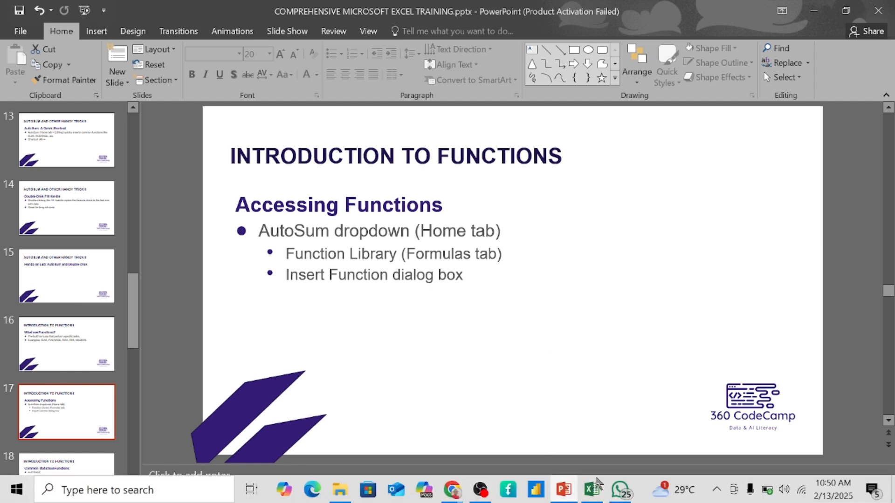
pyautogui.click(593, 495)
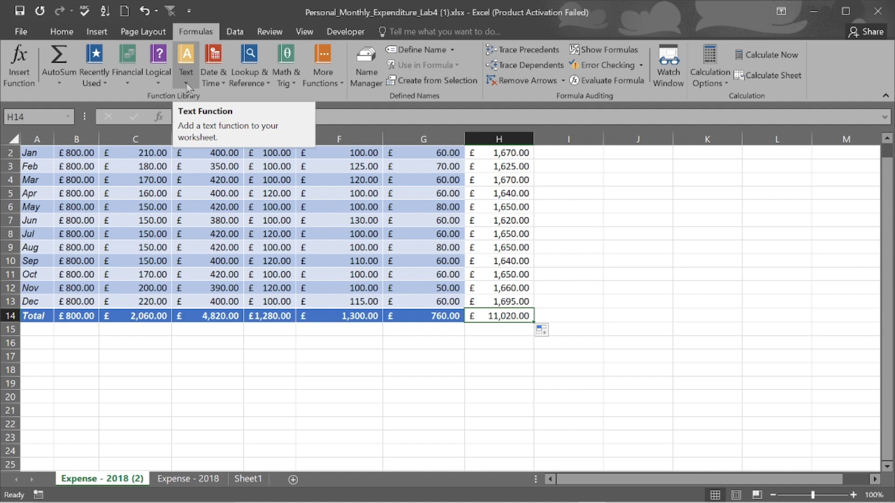
# Step: Inspect the SUM function arguments of H14 and H11 with Insert Function, leaving both formulas as they are
pyautogui.click(20, 83)
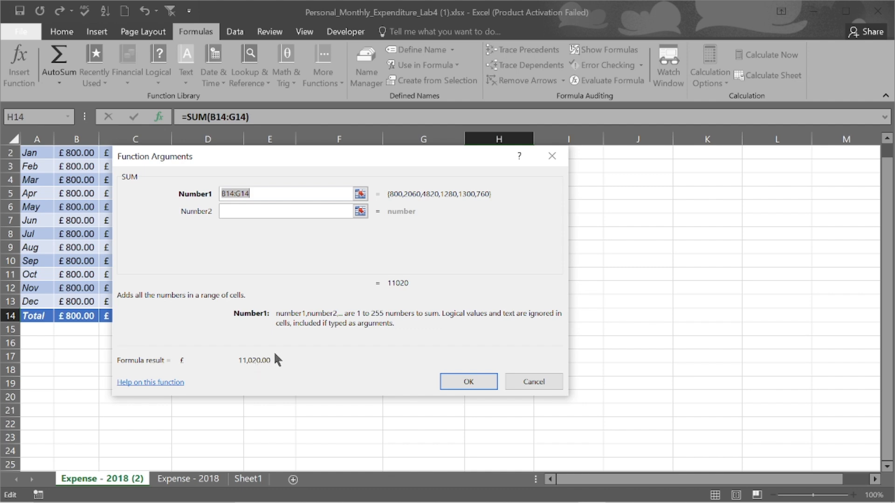
pyautogui.click(531, 383)
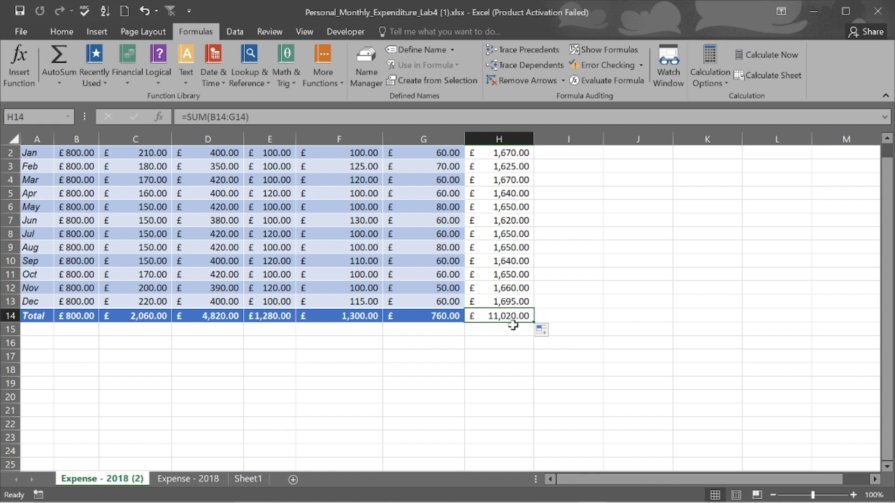
pyautogui.click(513, 274)
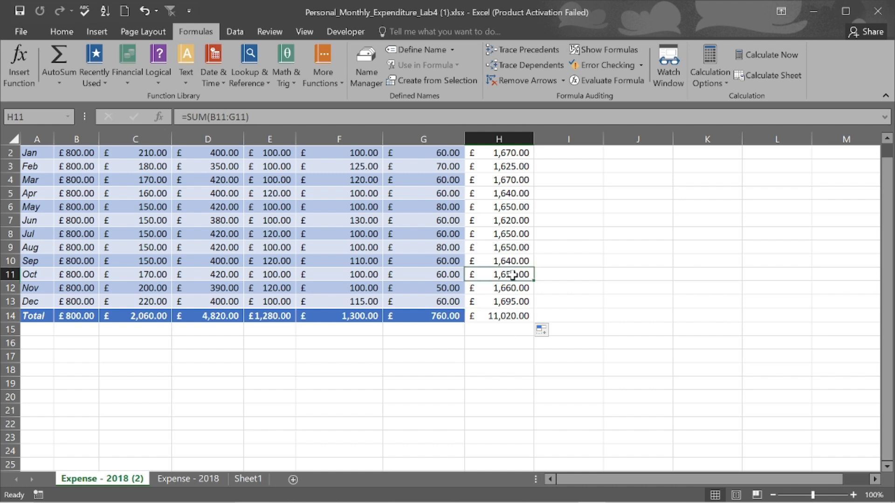
pyautogui.click(17, 60)
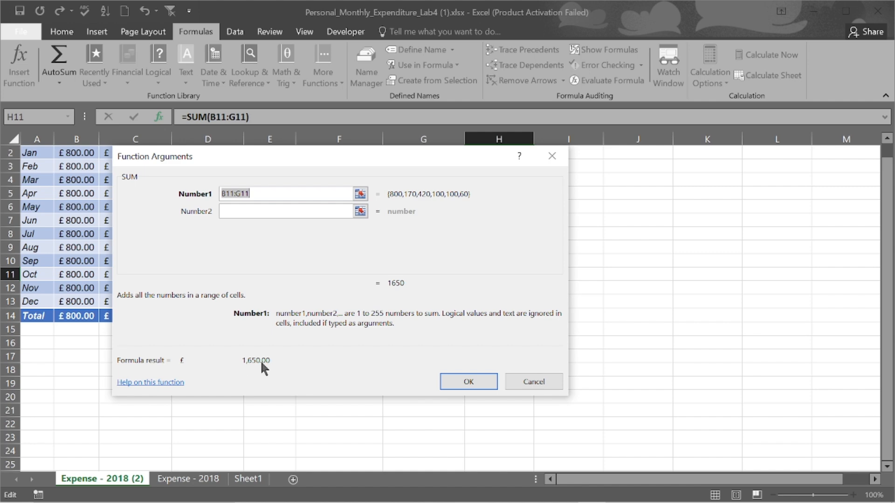
pyautogui.click(536, 380)
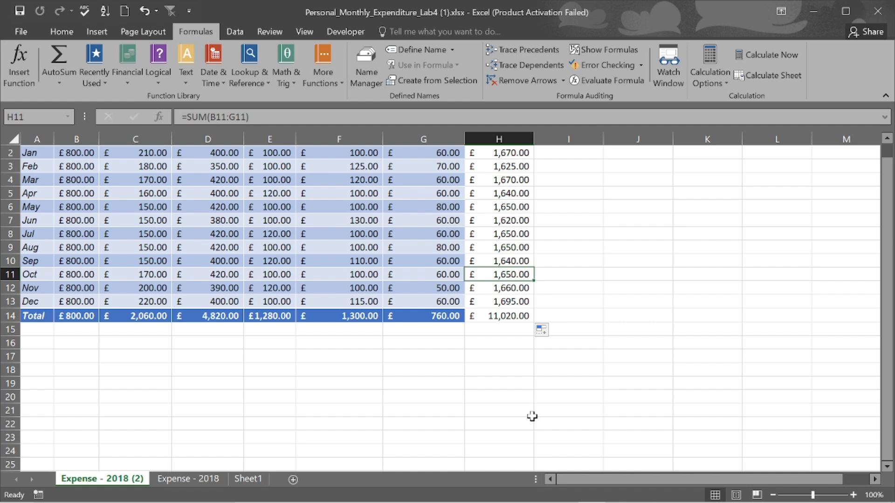
# Step: Switch to the PowerPoint training deck and advance to the Common Statistical Functions slide
pyautogui.click(563, 490)
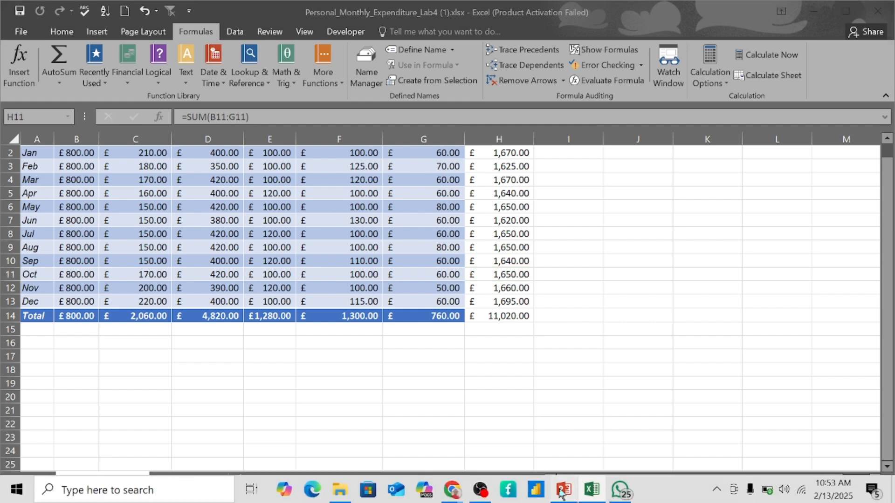
pyautogui.press('Down')
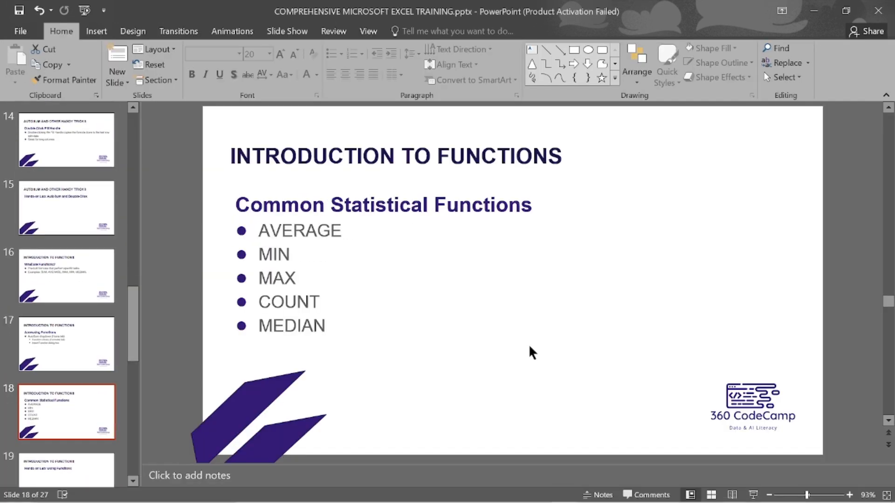
pyautogui.scroll(-1, 531, 353)
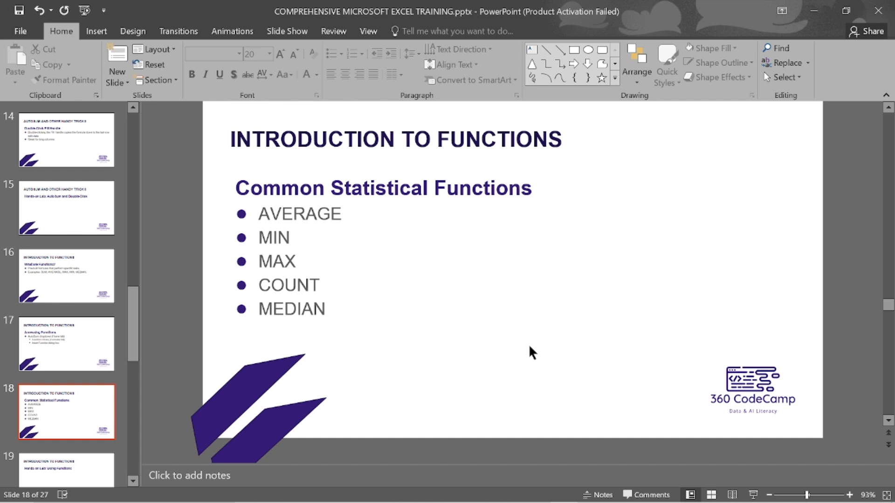
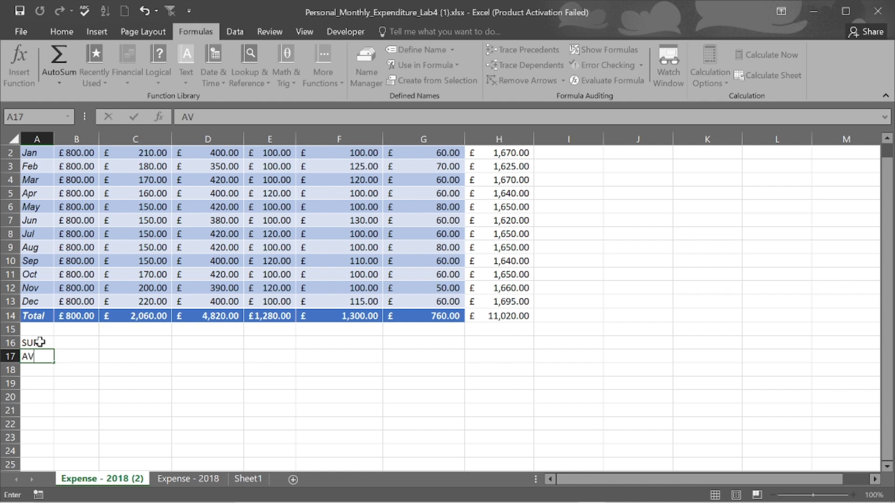
# Step: Enter the labels AVERAGE, MIN and MAX in cells A17 to A19 below the SUM label
pyautogui.write('ERAGE')
pyautogui.press('Return')
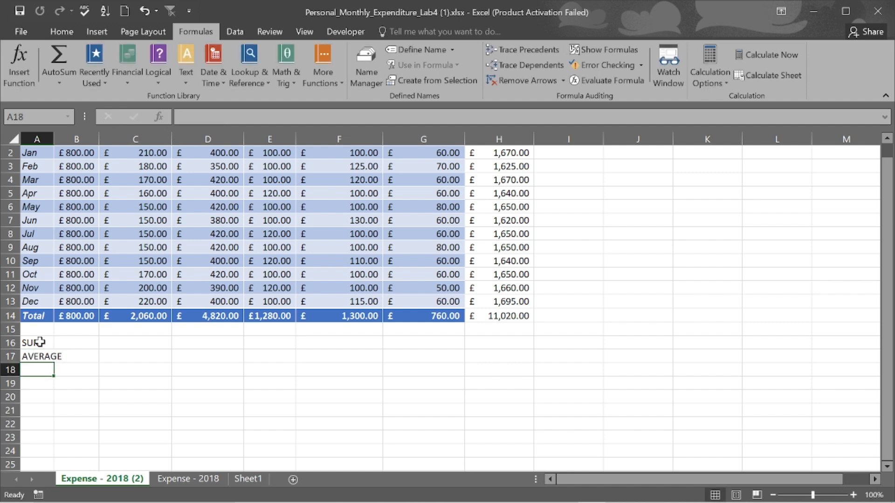
pyautogui.write('MIN')
pyautogui.press('Return')
pyautogui.write('MQA')
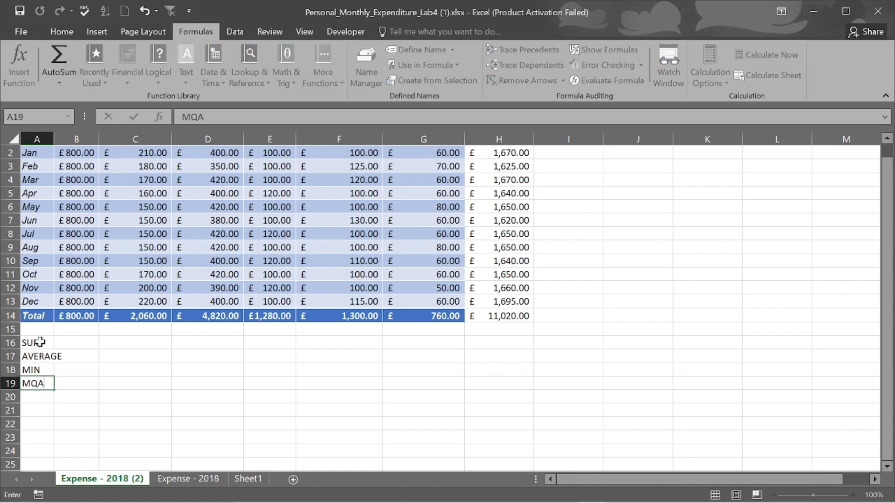
pyautogui.write('X')
pyautogui.press('Return')
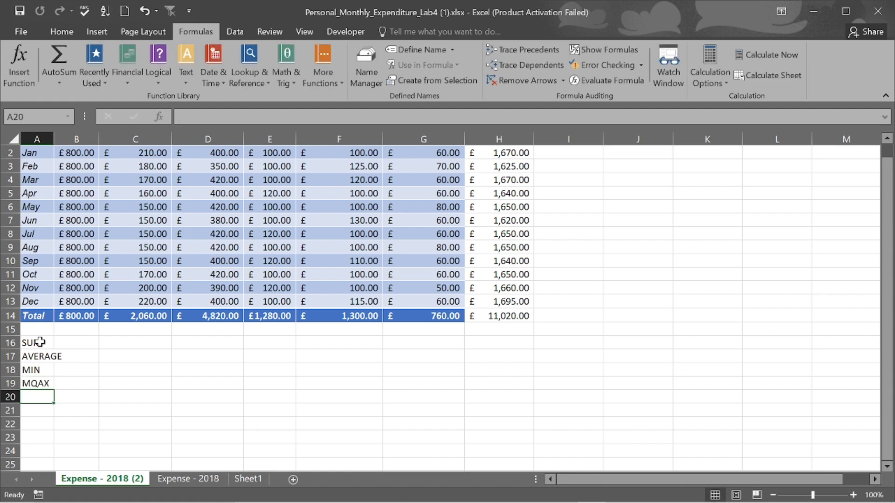
pyautogui.doubleClick(39, 382)
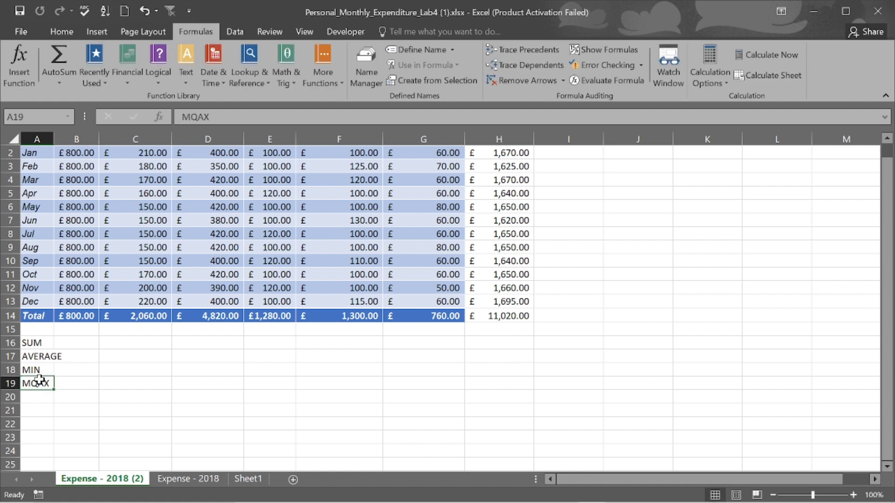
pyautogui.press('BackSpace')
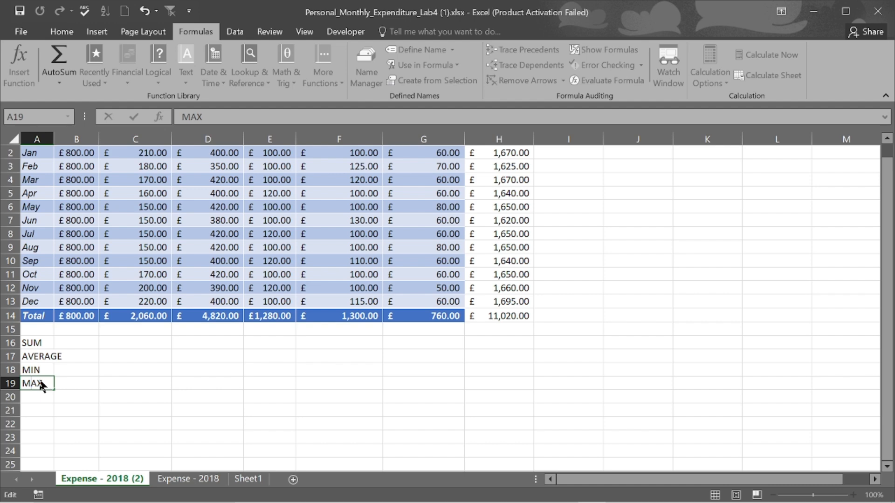
pyautogui.press('Return')
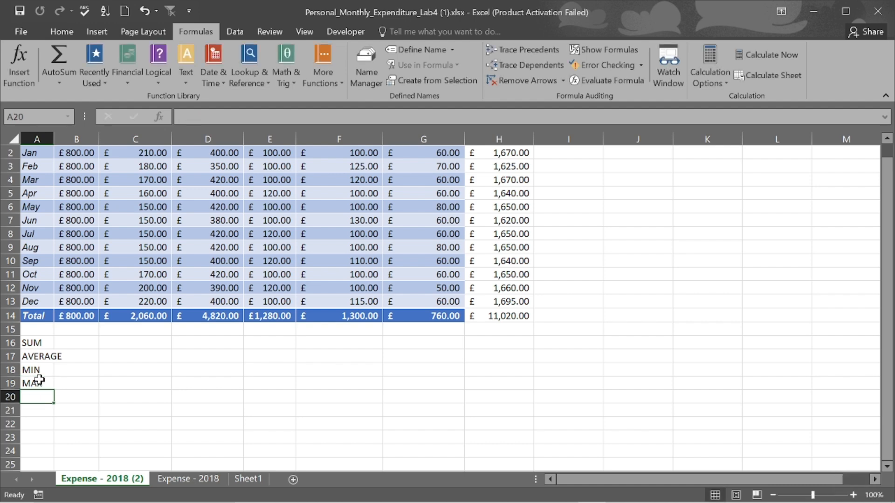
# Step: Add the labels COUNT in A20 and MEDIAN in A21
pyautogui.write('COUNT')
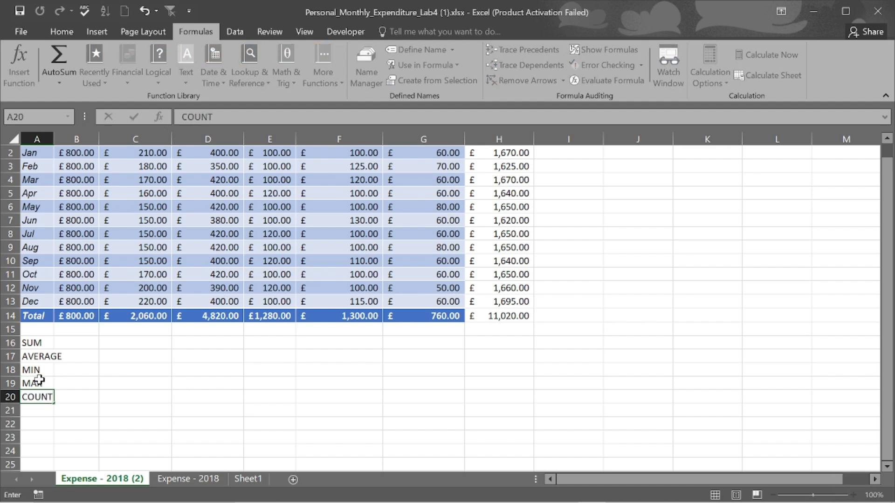
pyautogui.press('Return')
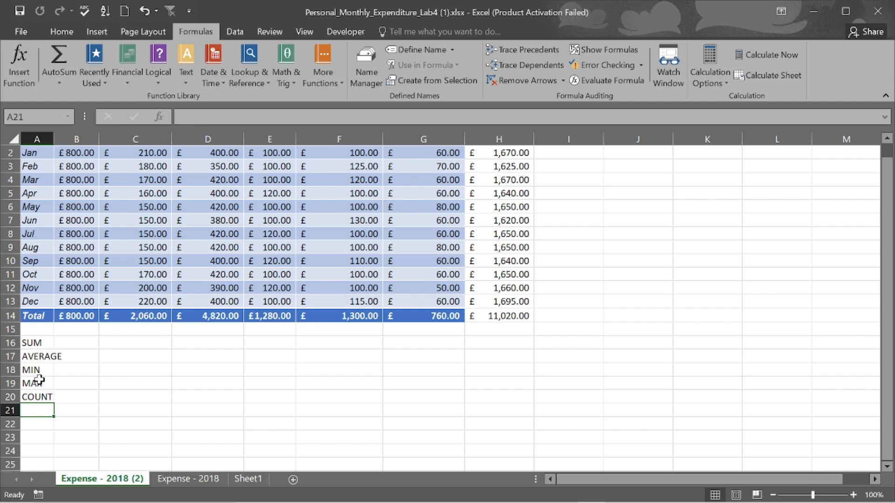
pyautogui.write('MEDIAN')
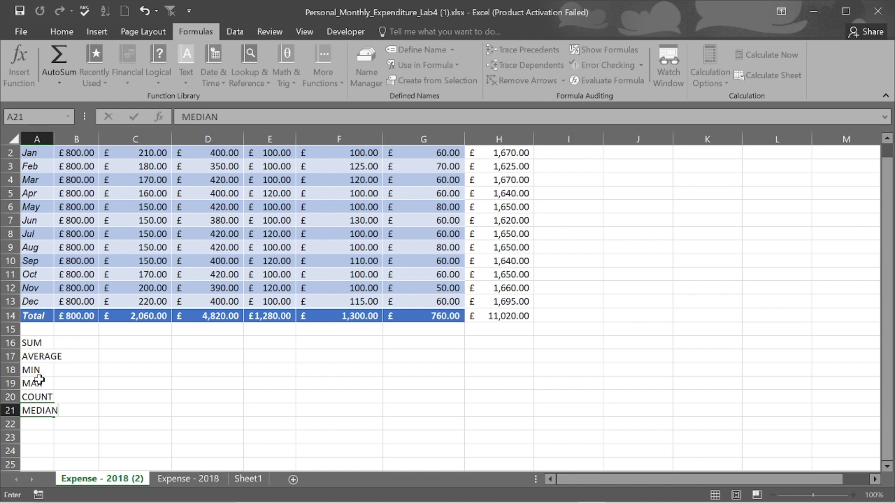
pyautogui.press('Return')
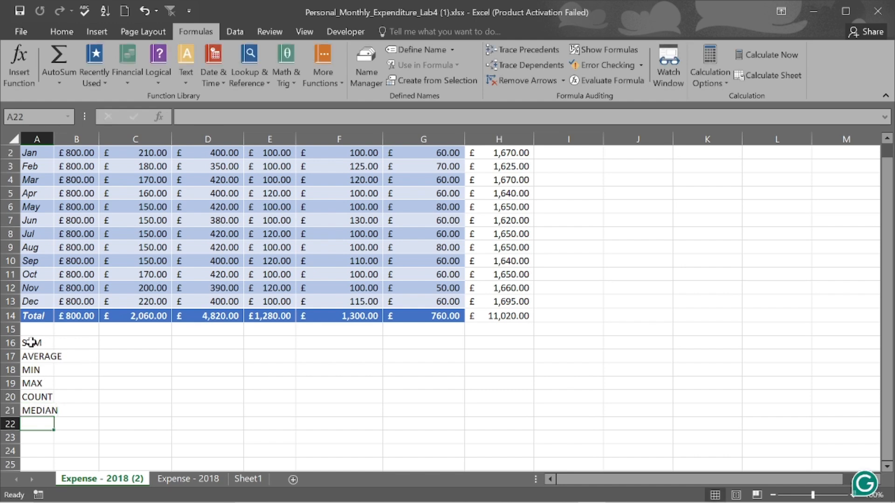
# Step: AutoFit all column widths on the sheet to their contents
pyautogui.click(10, 134)
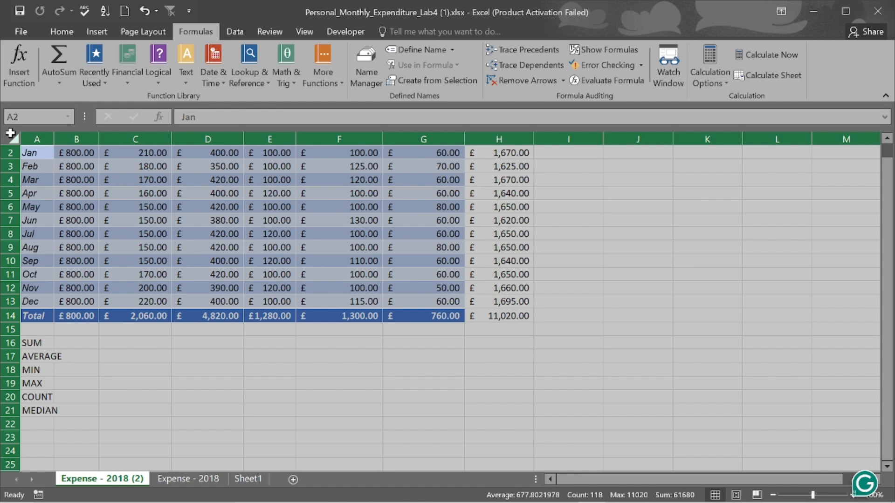
pyautogui.doubleClick(54, 138)
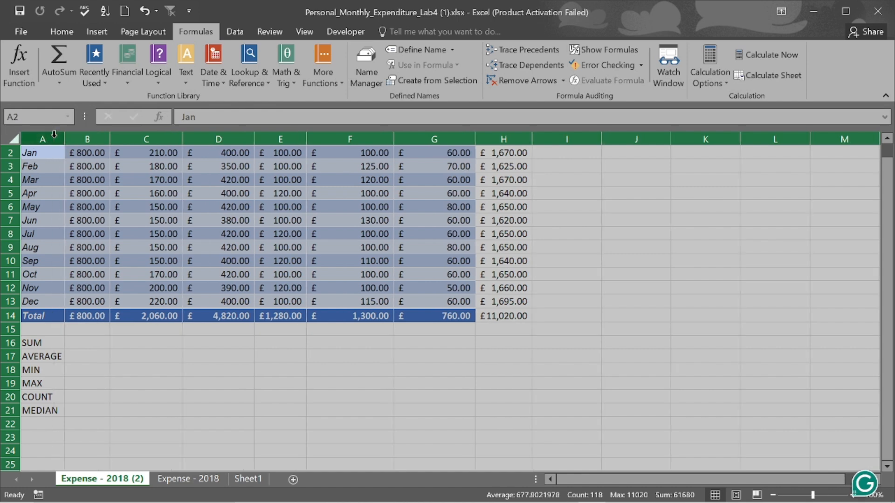
pyautogui.click(87, 345)
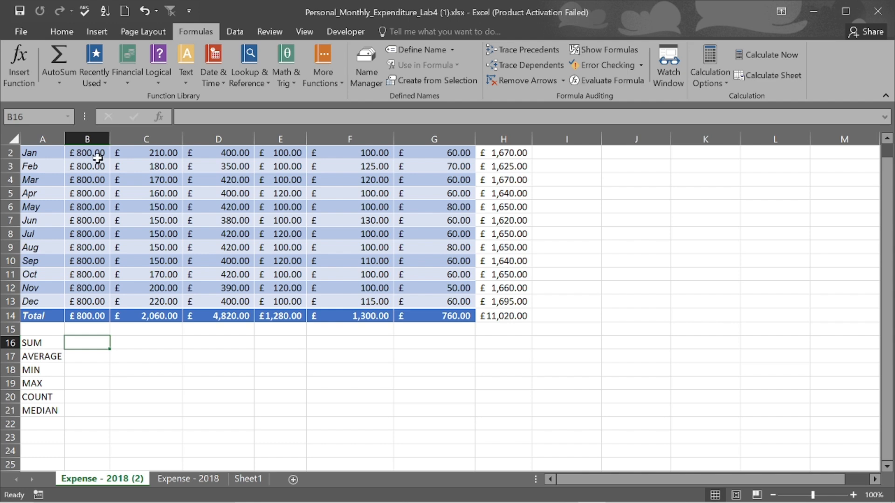
pyautogui.scroll(1, 85, 155)
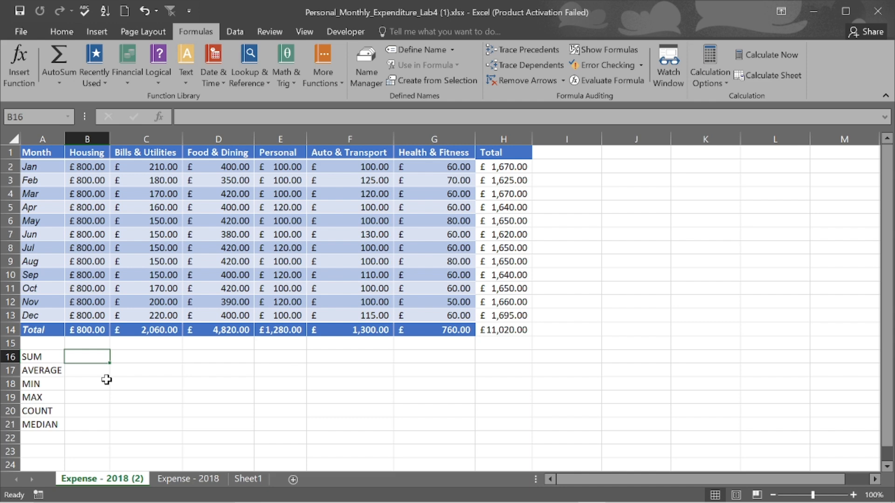
# Step: Make the function labels in A16:A21 bold at font size 12 and AutoFit all the sheet's columns to match
pyautogui.click(41, 363)
pyautogui.moveTo(41, 363); pyautogui.dragTo(41, 425)
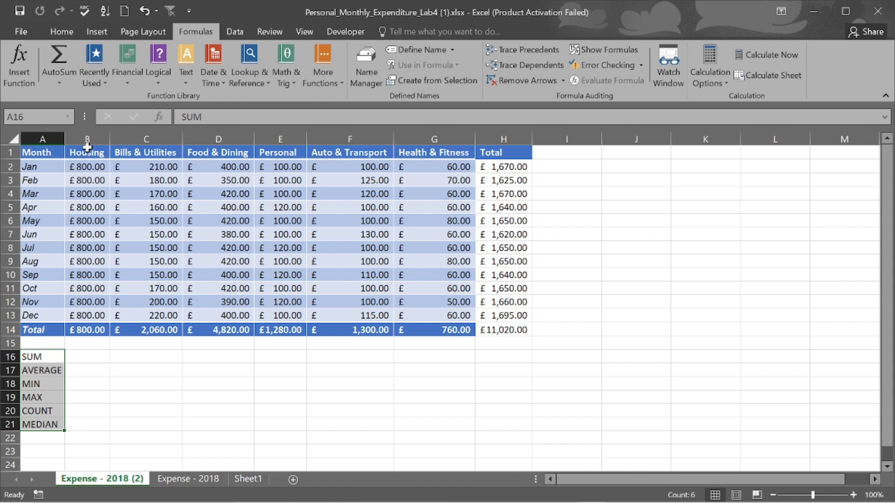
pyautogui.click(62, 31)
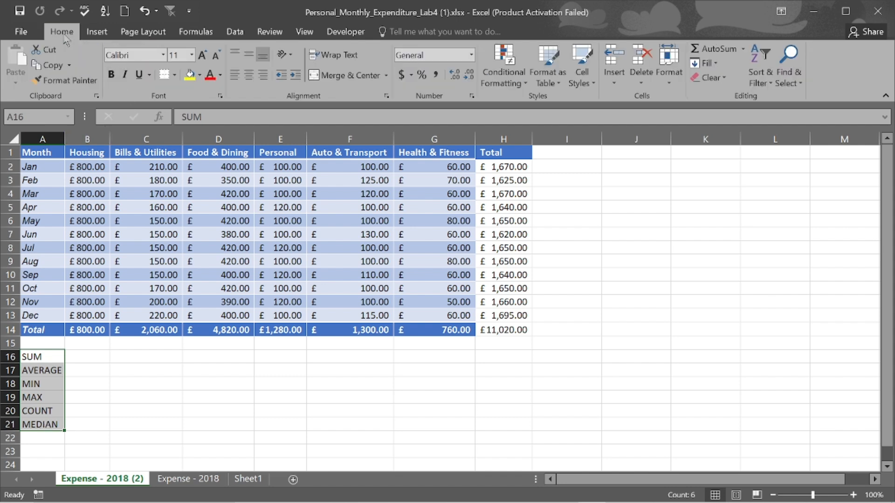
pyautogui.click(111, 76)
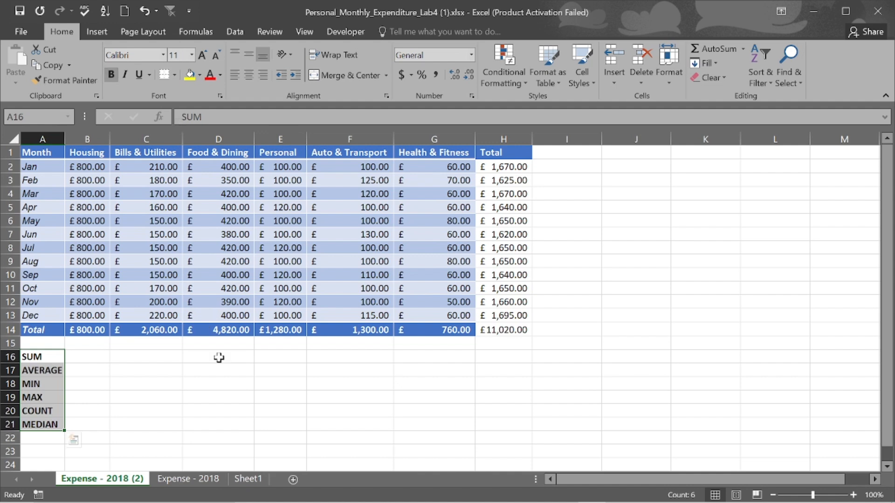
pyautogui.click(191, 55)
pyautogui.click(177, 125)
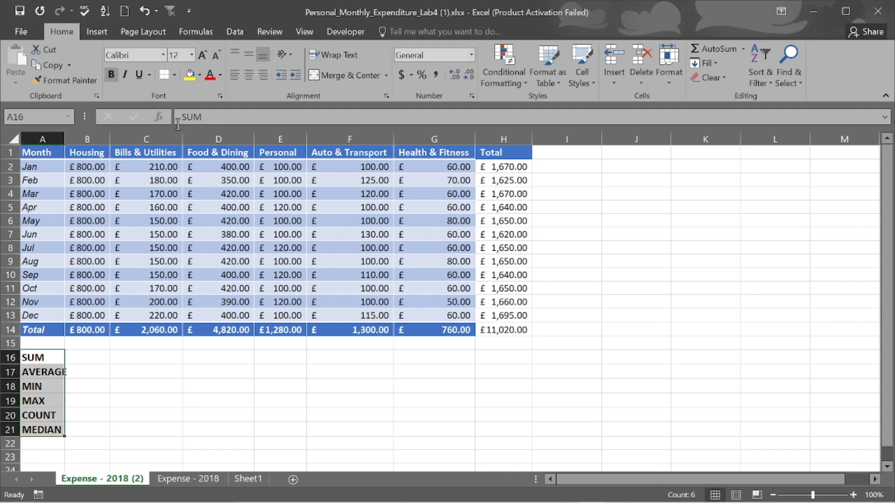
pyautogui.click(10, 140)
pyautogui.doubleClick(64, 144)
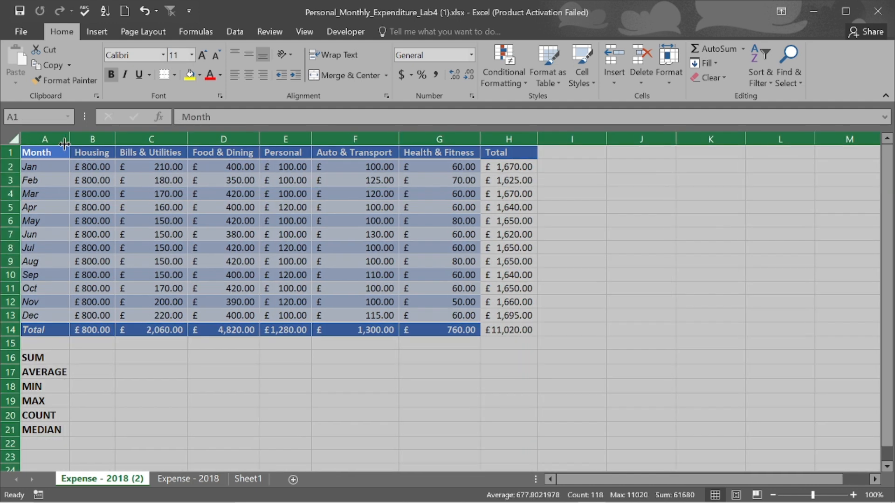
# Step: Give the label cells A16:A21 a blue fill like the table header and a white font colour
pyautogui.click(38, 358)
pyautogui.moveTo(37, 358); pyautogui.dragTo(42, 438)
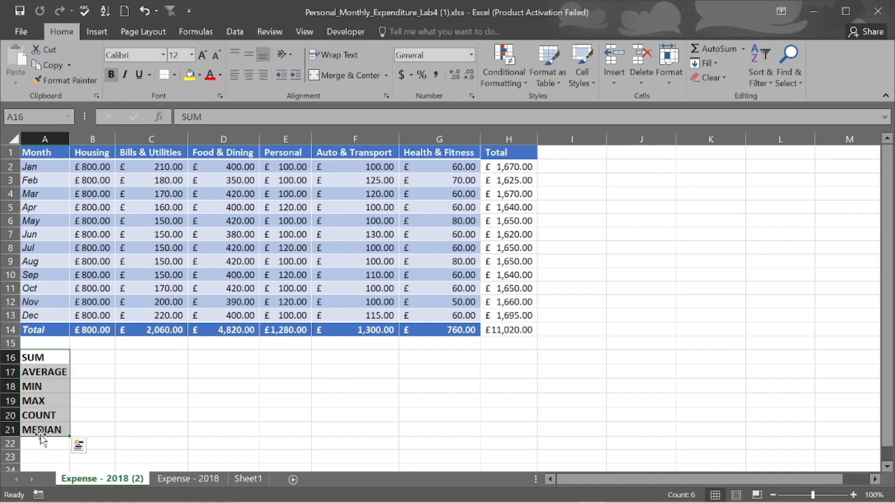
pyautogui.click(200, 76)
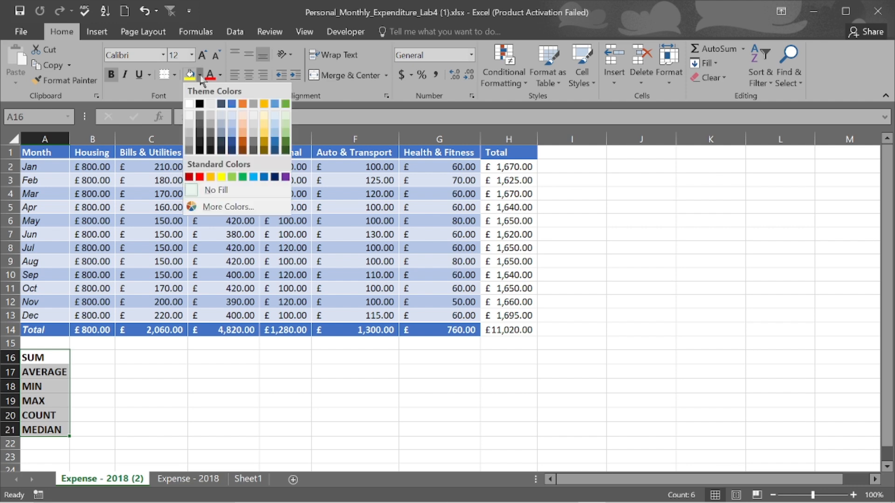
pyautogui.click(232, 105)
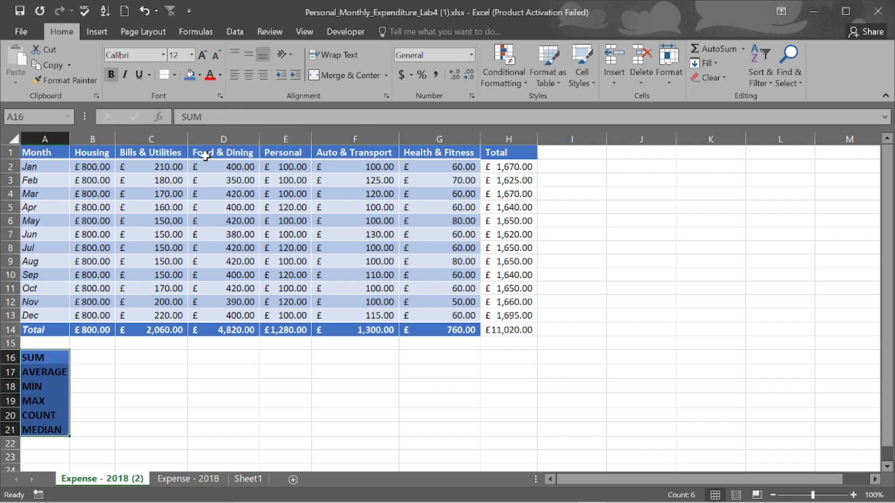
pyautogui.click(221, 76)
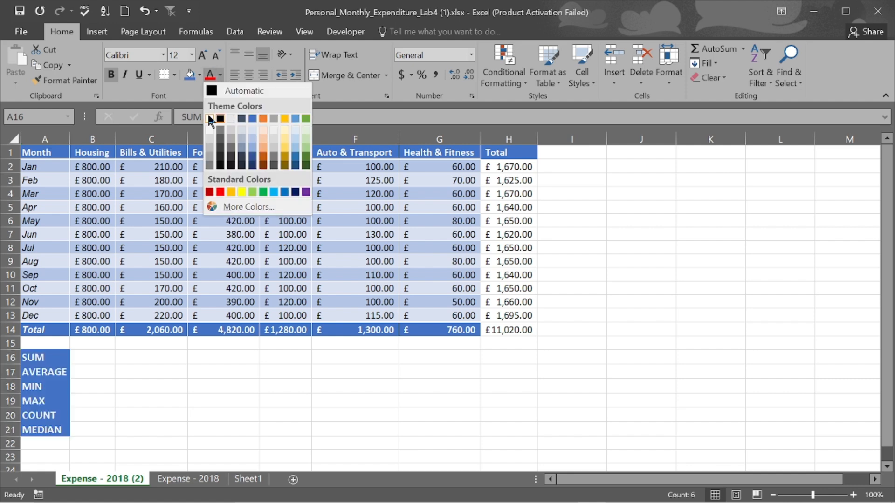
pyautogui.click(211, 119)
# Step: Fill the result cells B16:B21 with the light blue theme colour
pyautogui.click(91, 360)
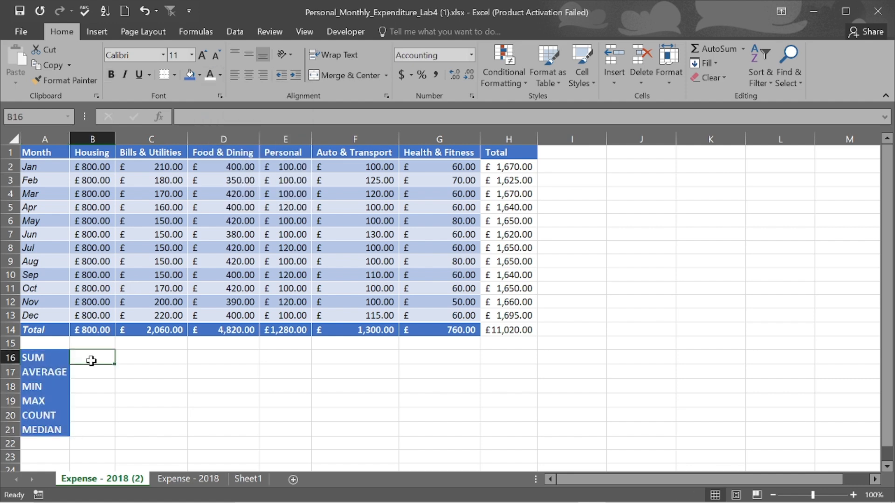
pyautogui.moveTo(91, 361); pyautogui.dragTo(90, 432)
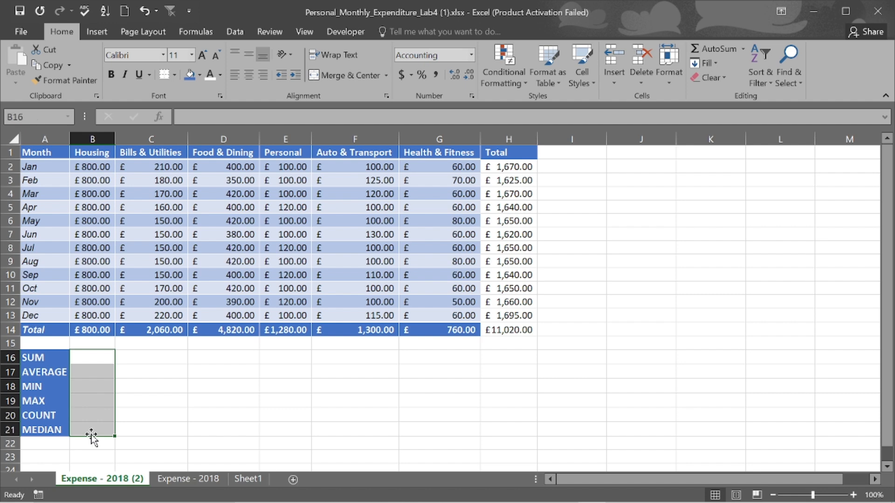
pyautogui.click(200, 76)
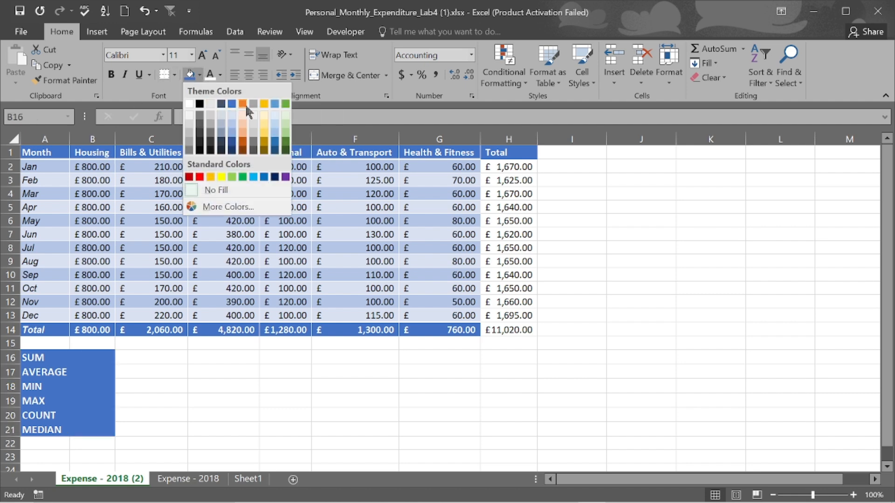
pyautogui.click(231, 116)
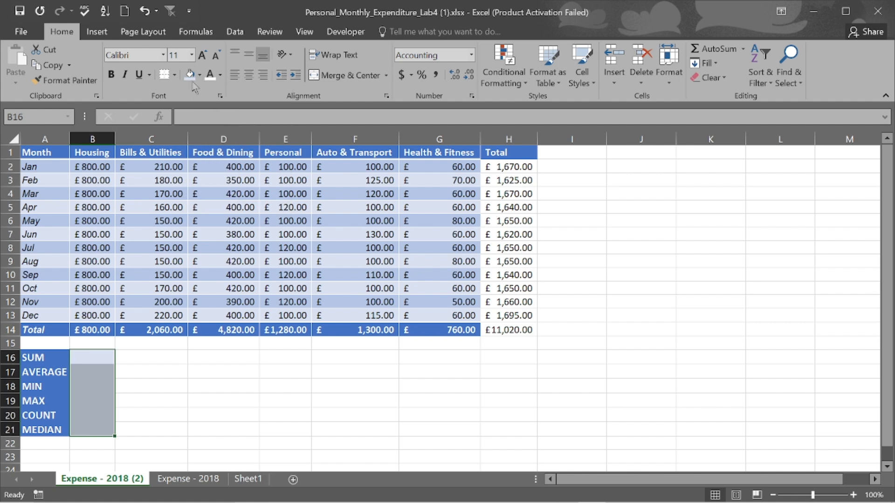
# Step: Sum the Housing values from Jan to Dec in B16 with =SUM(B2:B13)
pyautogui.click(90, 357)
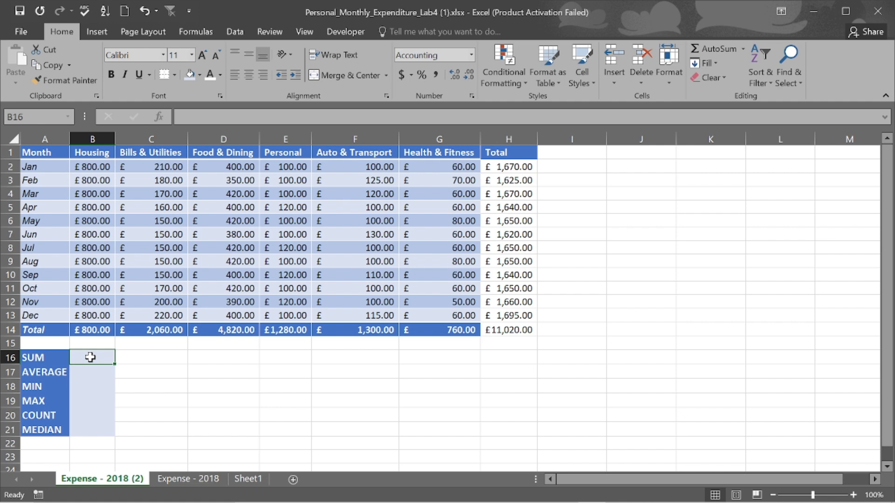
pyautogui.write('=S')
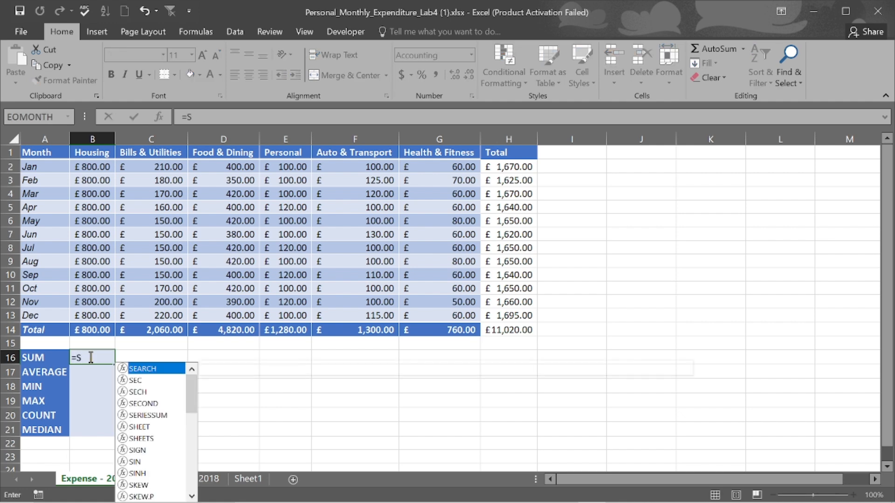
pyautogui.write('UM')
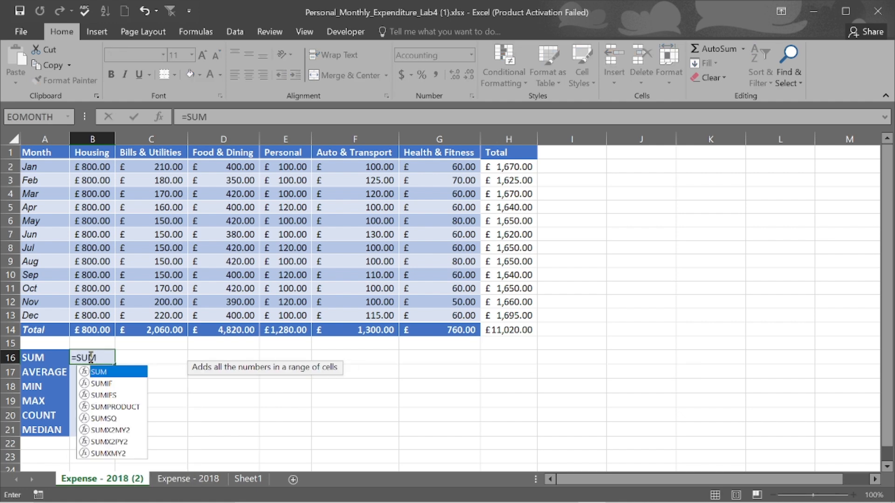
pyautogui.write('(')
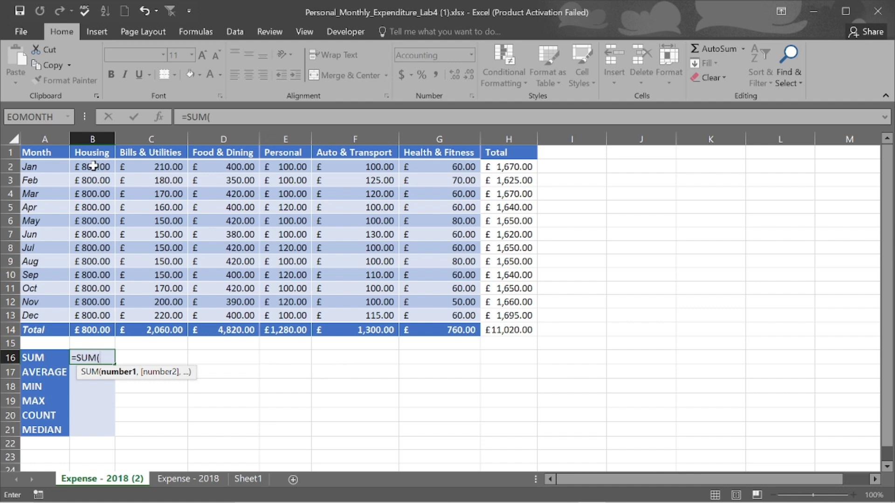
pyautogui.moveTo(93, 166); pyautogui.dragTo(95, 313)
pyautogui.press('Return')
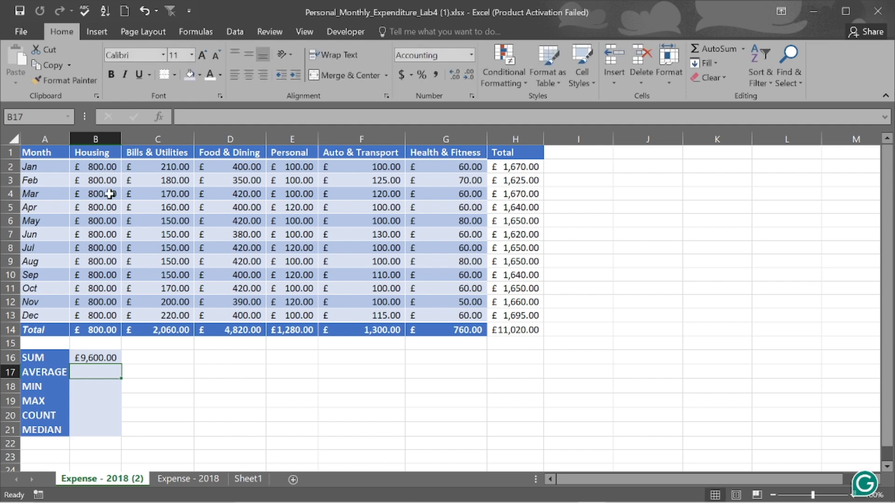
# Step: Change the Housing sum formula in B16 to =SUM(B2:B12)
pyautogui.click(101, 357)
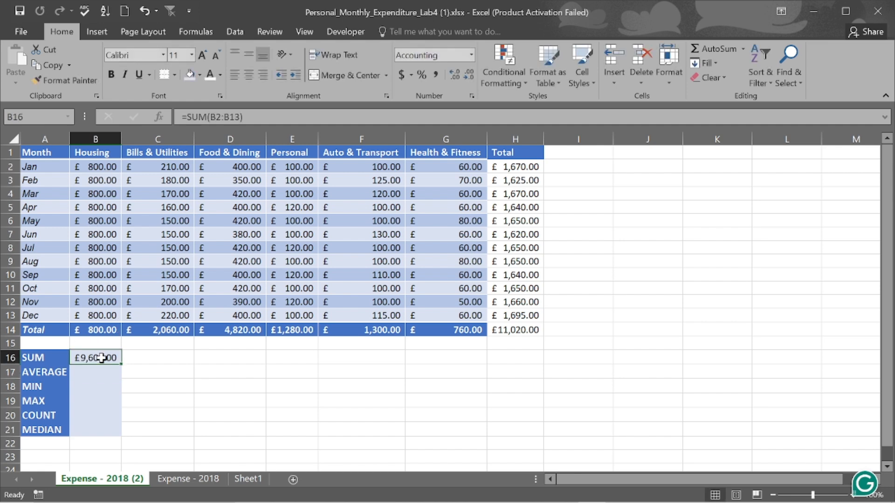
pyautogui.click(240, 117)
pyautogui.press('BackSpace')
pyautogui.write('2')
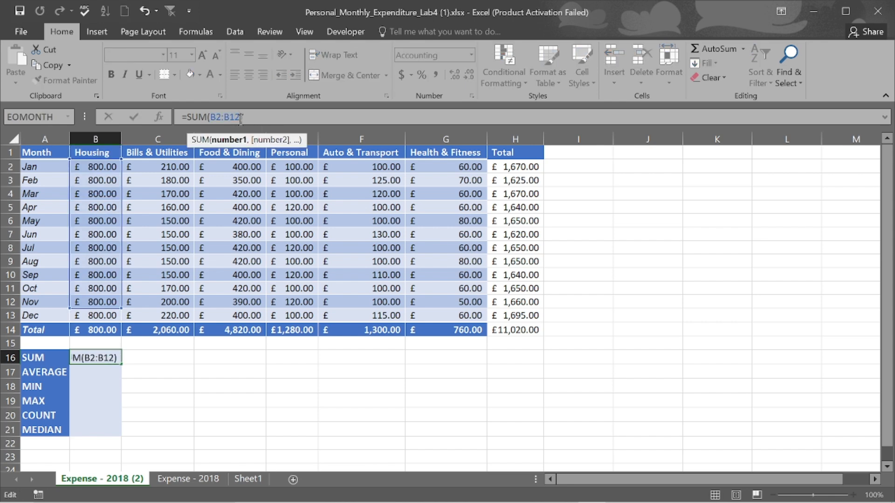
pyautogui.press('Return')
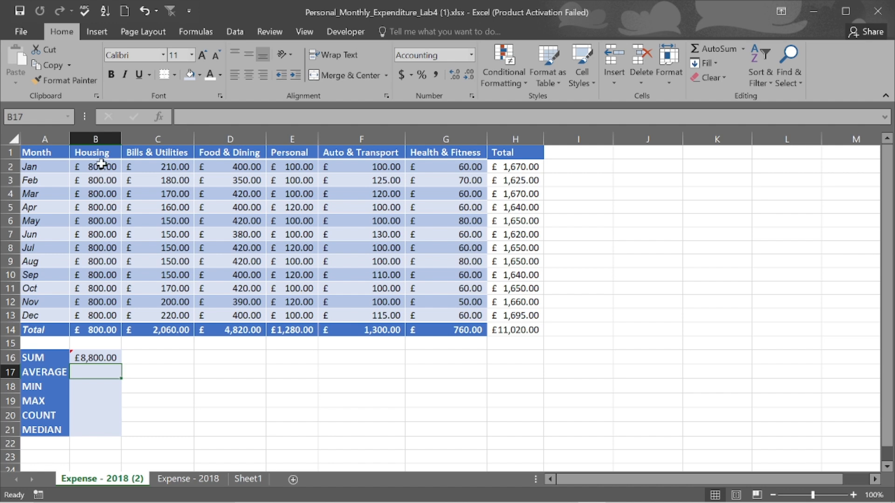
# Step: Inspect the Housing total formula in B14 and replace its SUBTOTAL function name with SUM
pyautogui.click(106, 330)
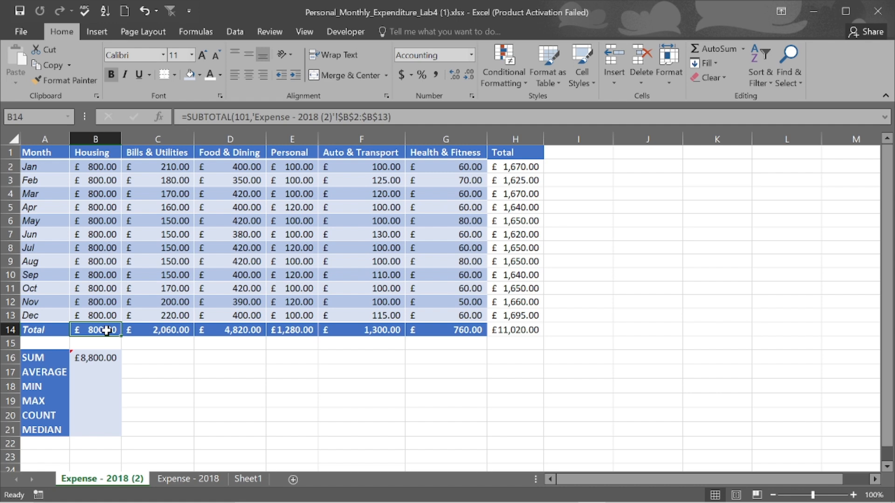
pyautogui.doubleClick(106, 330)
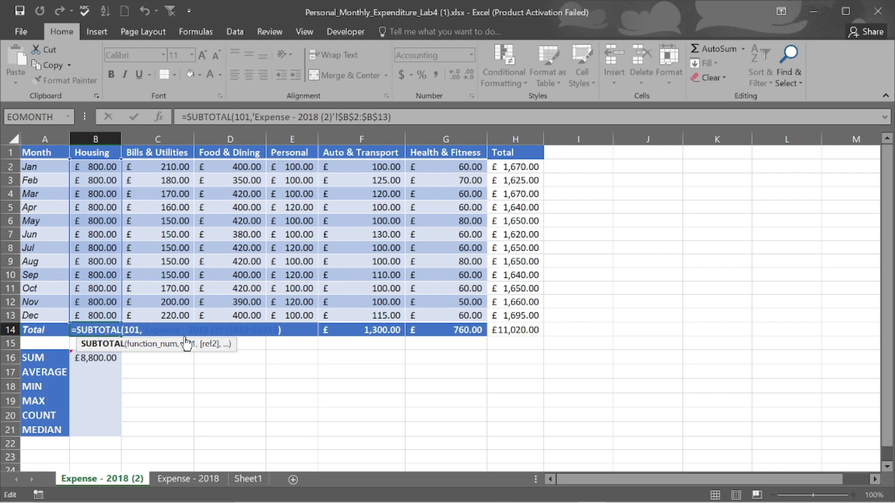
pyautogui.click(133, 402)
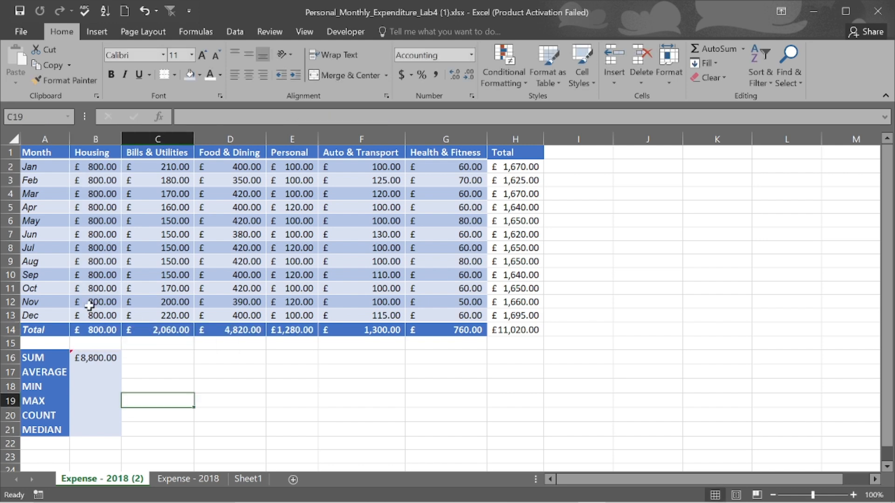
pyautogui.click(100, 331)
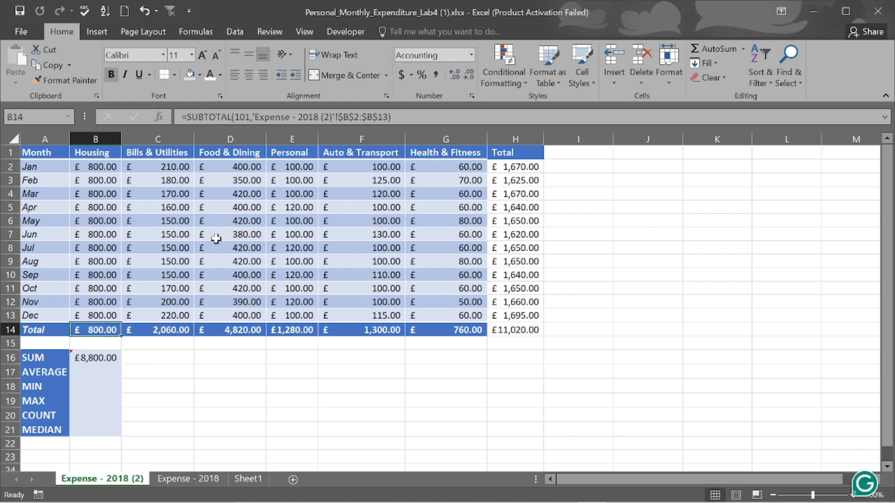
pyautogui.click(397, 116)
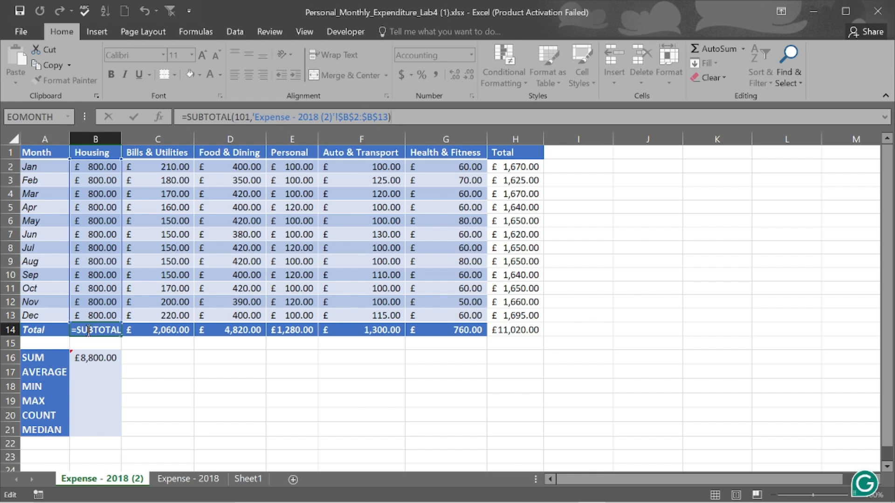
pyautogui.doubleClick(103, 331)
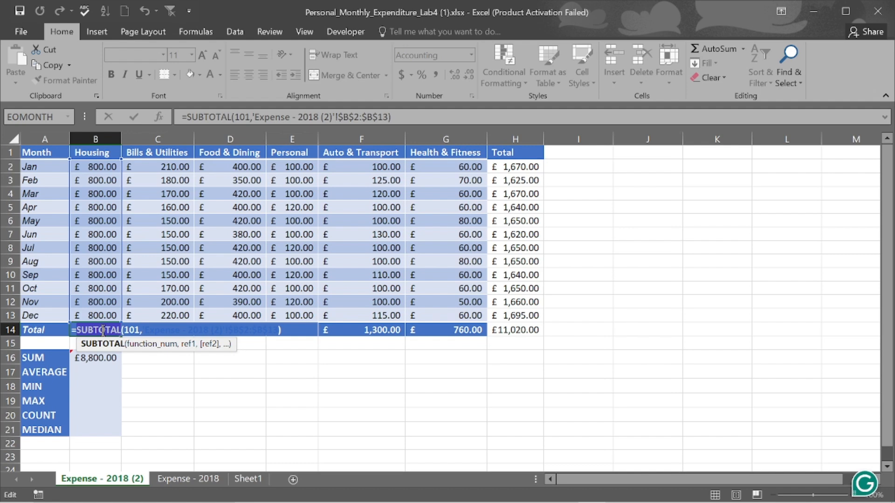
pyautogui.write('S')
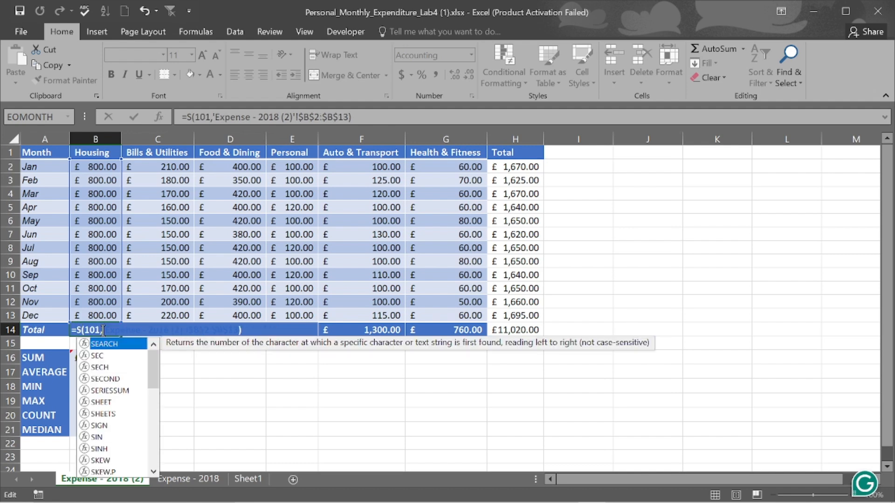
pyautogui.press('Escape')
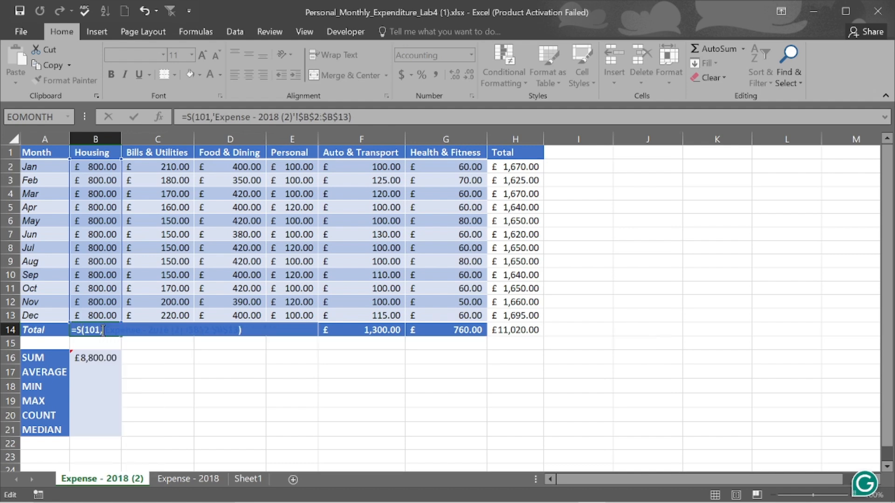
pyautogui.press('BackSpace')
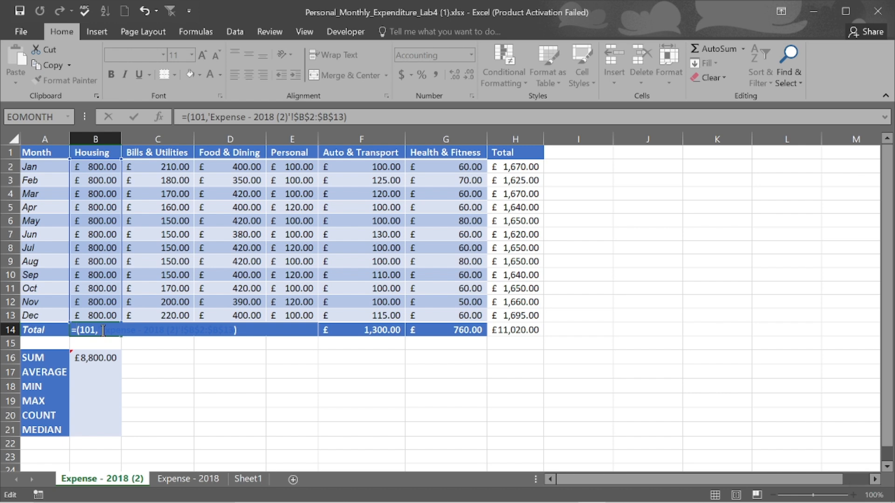
pyautogui.write('SUM')
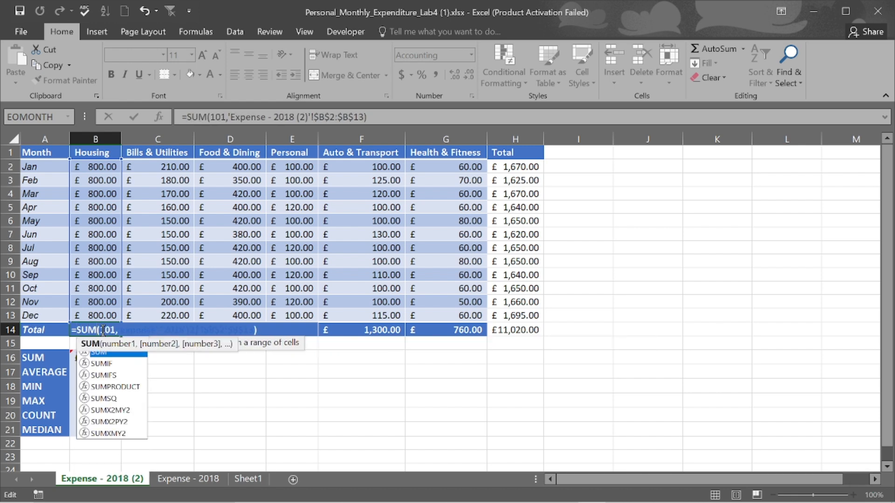
pyautogui.press('Return')
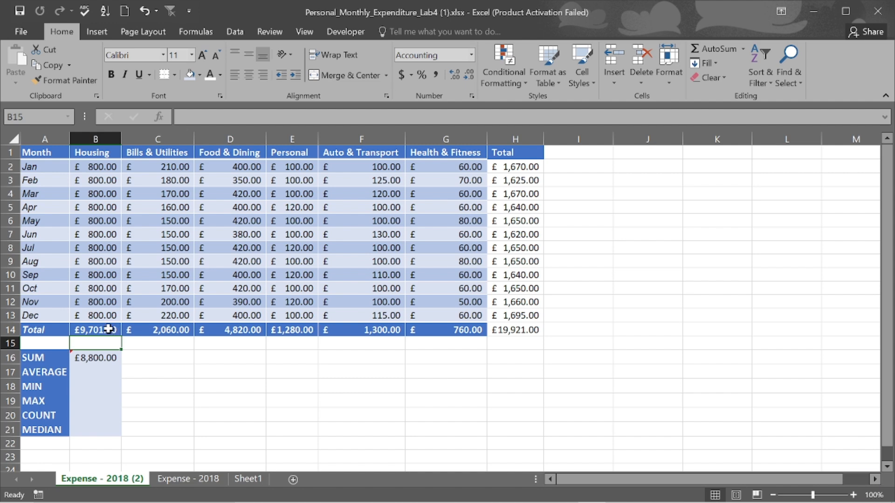
# Step: Delete all the arguments from the Housing total formula in B14, keeping only =SUM
pyautogui.click(108, 329)
pyautogui.click(379, 117)
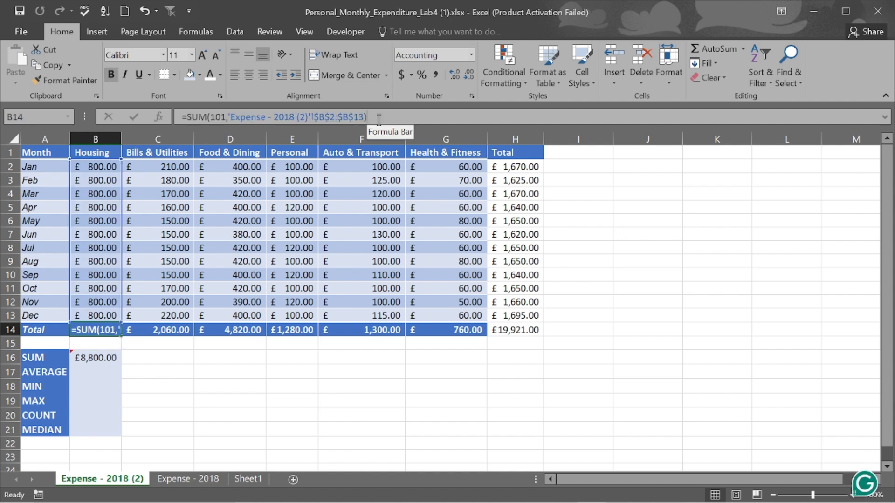
pyautogui.press('BackSpace')
pyautogui.press('BackSpace')
pyautogui.press('BackSpace')
pyautogui.press('BackSpace')
pyautogui.press('BackSpace')
pyautogui.press('BackSpace')
pyautogui.press('BackSpace')
pyautogui.press('BackSpace')
pyautogui.press('BackSpace')
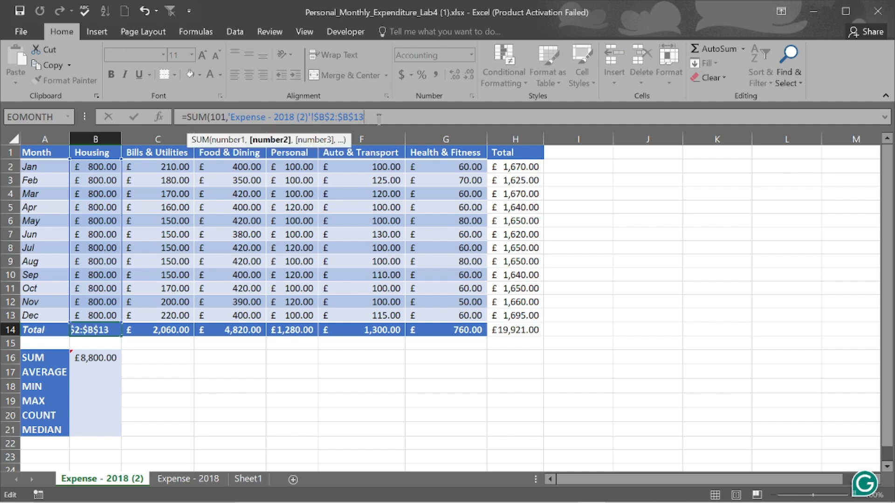
pyautogui.press('BackSpace')
pyautogui.press('BackSpace')
pyautogui.press('BackSpace')
pyautogui.press('BackSpace')
pyautogui.press('BackSpace')
pyautogui.press('BackSpace')
pyautogui.press('BackSpace')
pyautogui.press('BackSpace')
pyautogui.press('BackSpace')
pyautogui.press('BackSpace')
pyautogui.press('BackSpace')
pyautogui.press('BackSpace')
pyautogui.press('BackSpace')
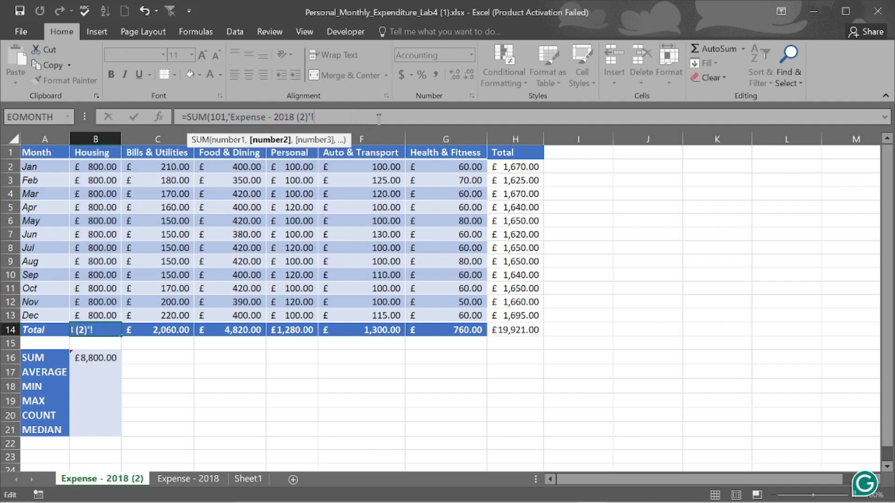
pyautogui.press('BackSpace')
pyautogui.press('BackSpace')
pyautogui.press('BackSpace')
pyautogui.press('BackSpace')
pyautogui.press('BackSpace')
pyautogui.press('BackSpace')
pyautogui.press('BackSpace')
pyautogui.press('BackSpace')
pyautogui.press('BackSpace')
pyautogui.press('BackSpace')
pyautogui.press('BackSpace')
pyautogui.press('BackSpace')
pyautogui.press('BackSpace')
pyautogui.press('BackSpace')
pyautogui.press('BackSpace')
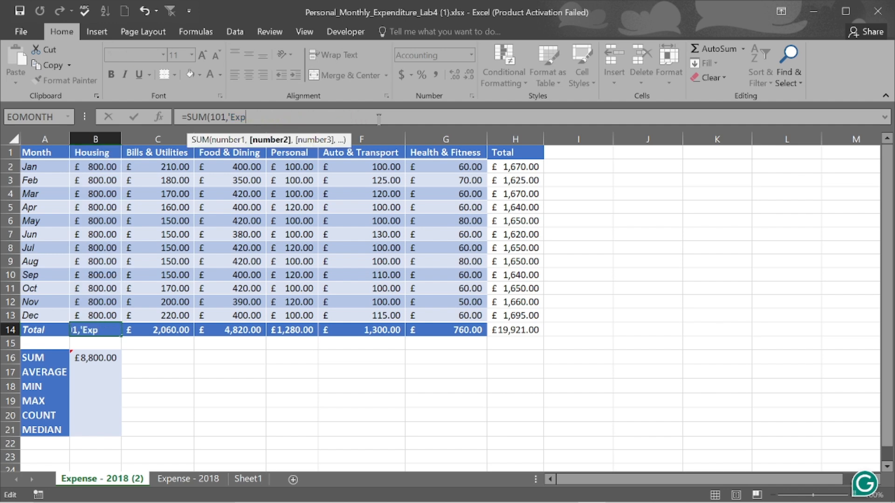
pyautogui.press('BackSpace')
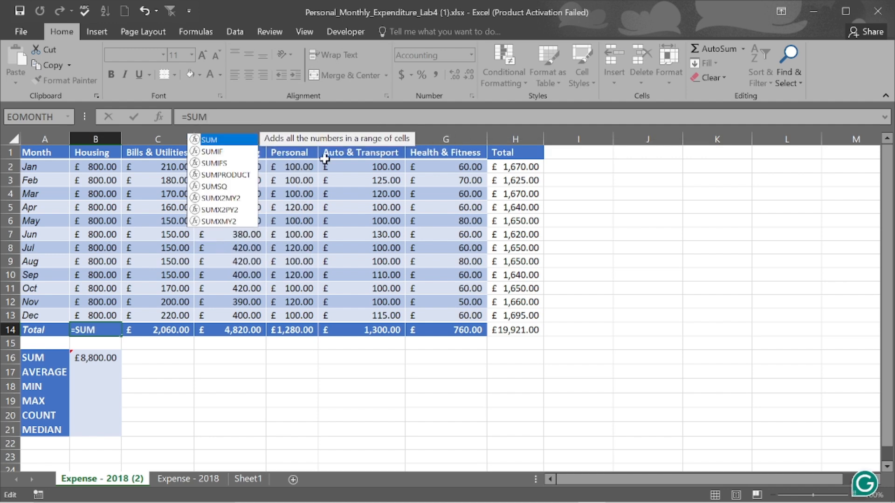
# Step: Complete the Housing total in B14 as a sum of the Jan to Dec values, B2:B13
pyautogui.moveTo(90, 169); pyautogui.dragTo(101, 311)
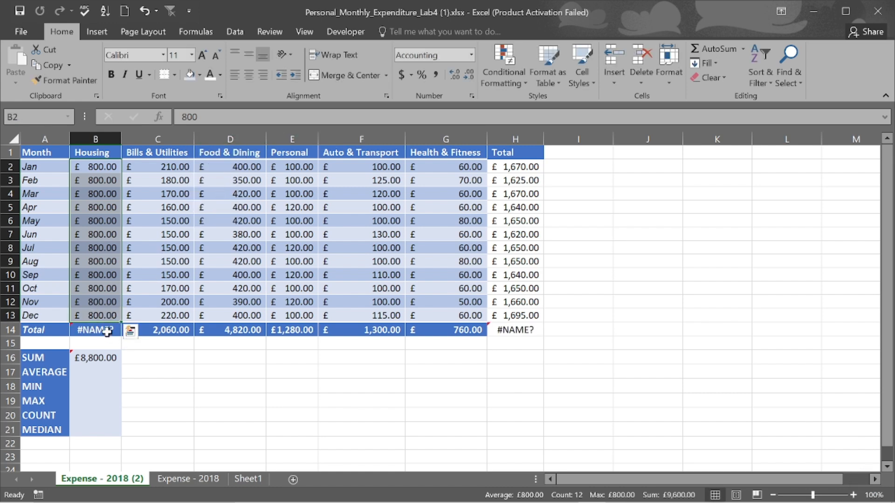
pyautogui.doubleClick(102, 331)
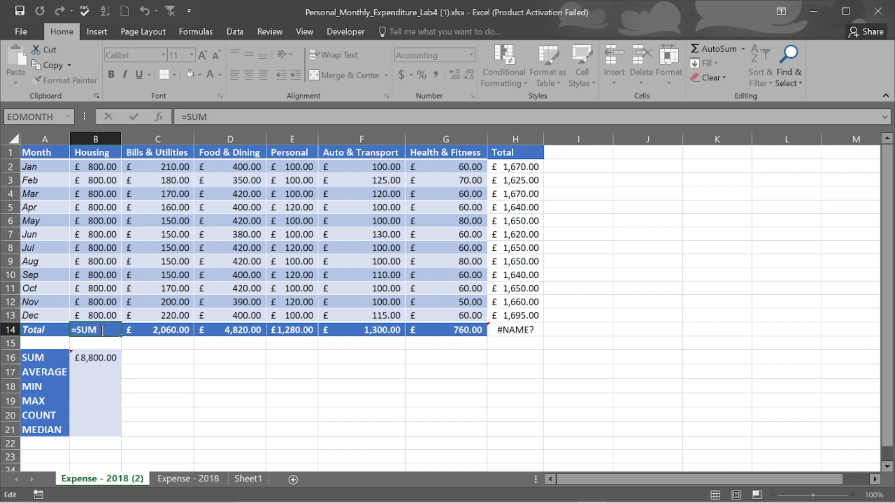
pyautogui.write('(')
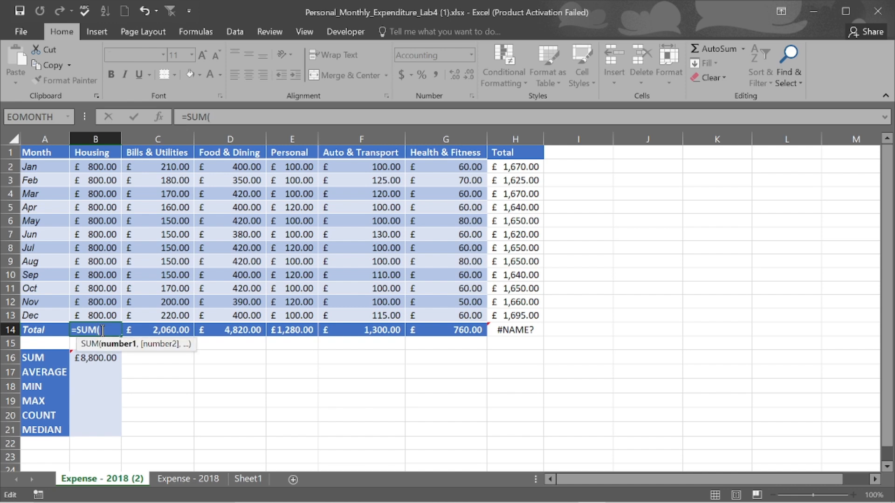
pyautogui.moveTo(92, 167); pyautogui.dragTo(106, 314)
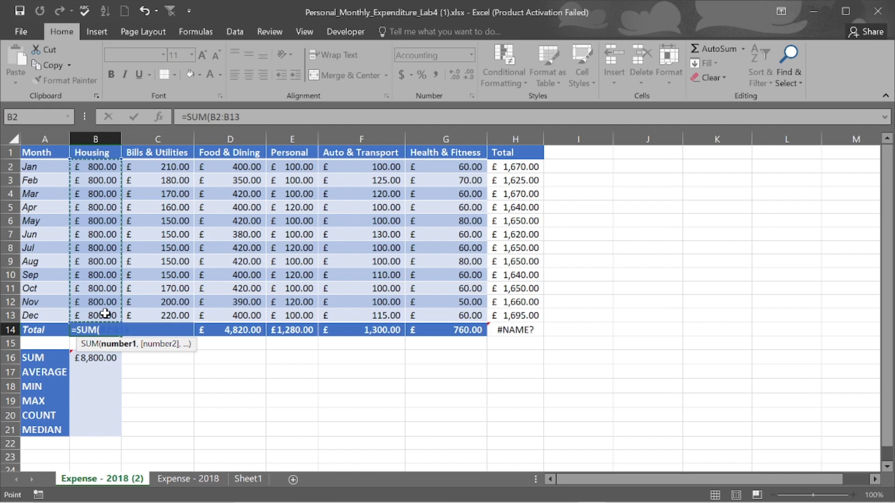
pyautogui.press('Return')
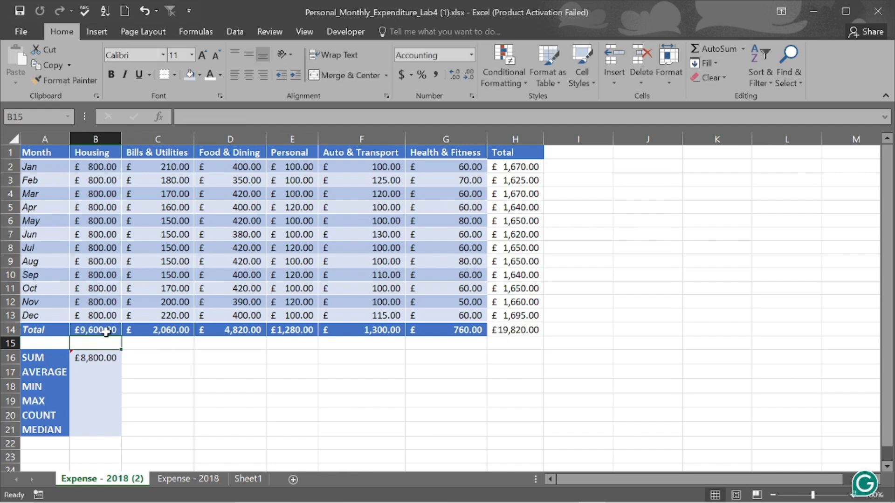
# Step: AutoFill the SUM formula from B14 across the Total row to G14 and compare the formulas in B14 and C14
pyautogui.click(106, 331)
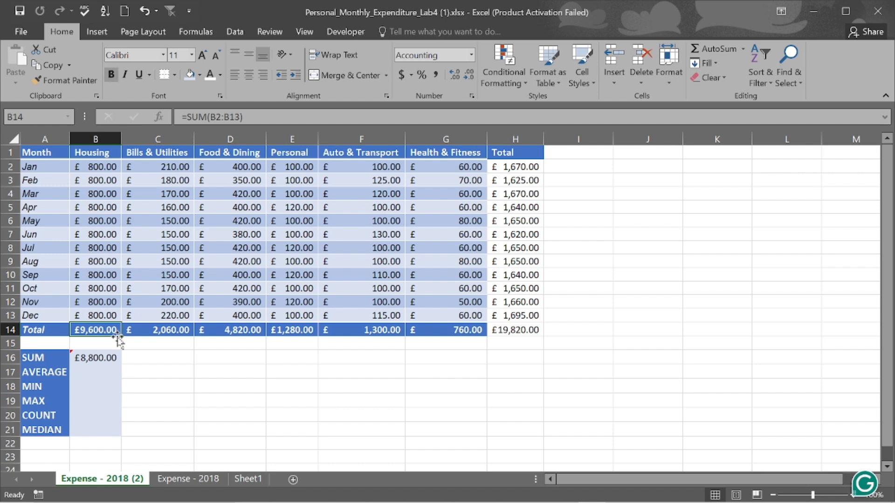
pyautogui.moveTo(120, 337); pyautogui.dragTo(478, 333)
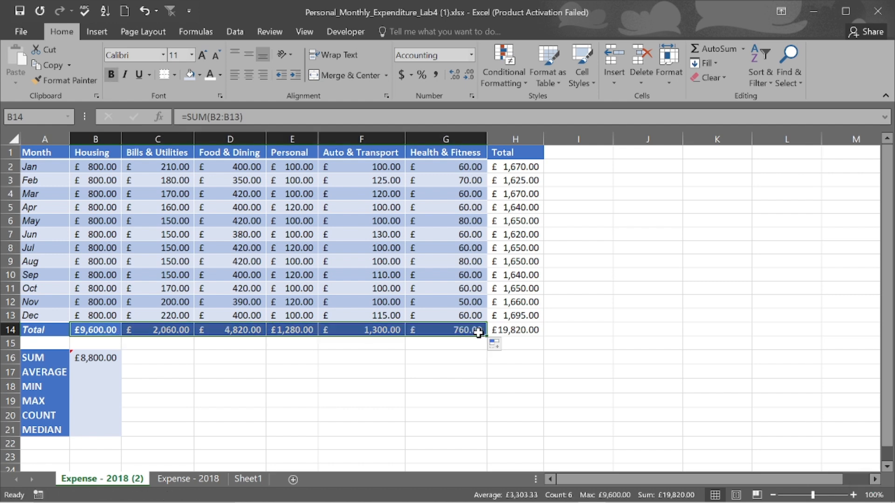
pyautogui.click(170, 331)
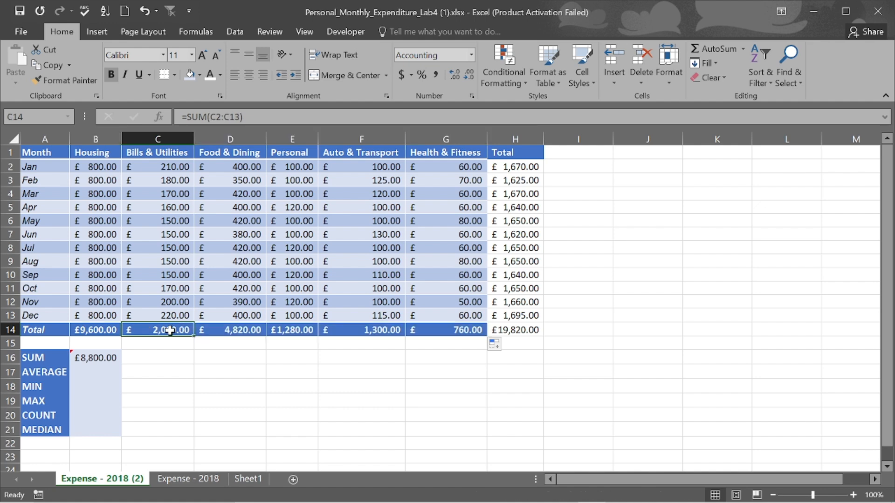
pyautogui.click(102, 329)
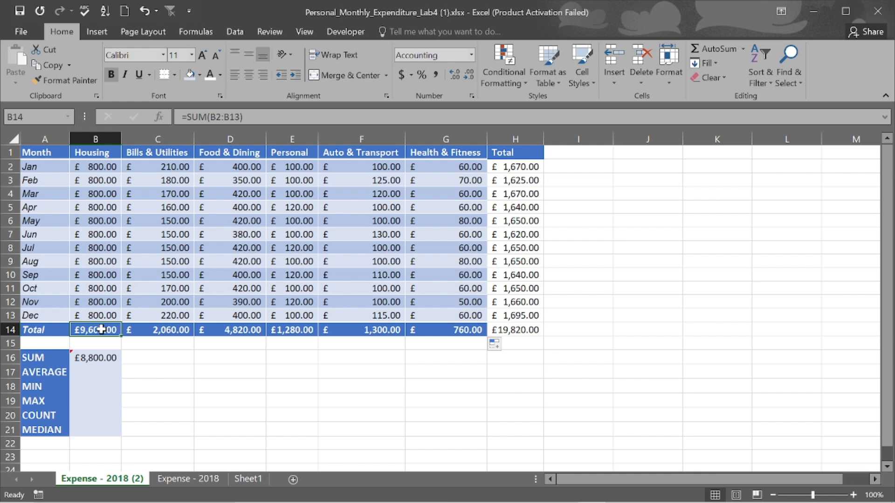
pyautogui.click(156, 329)
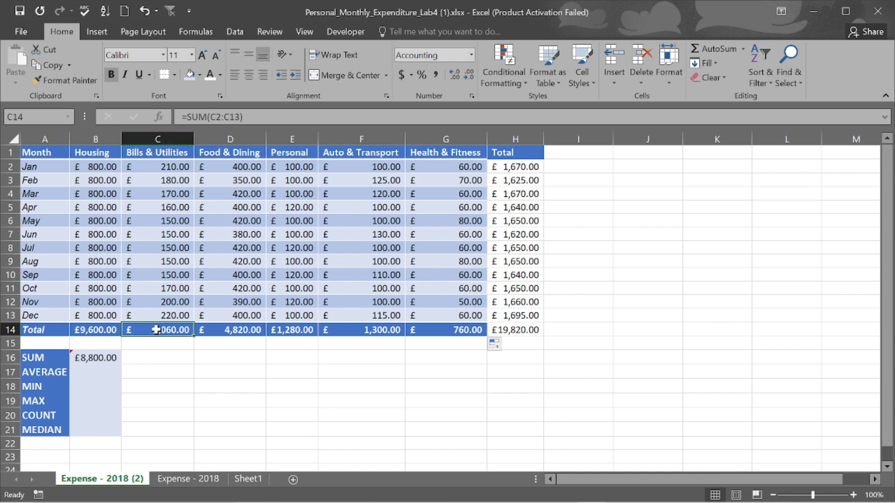
pyautogui.click(107, 330)
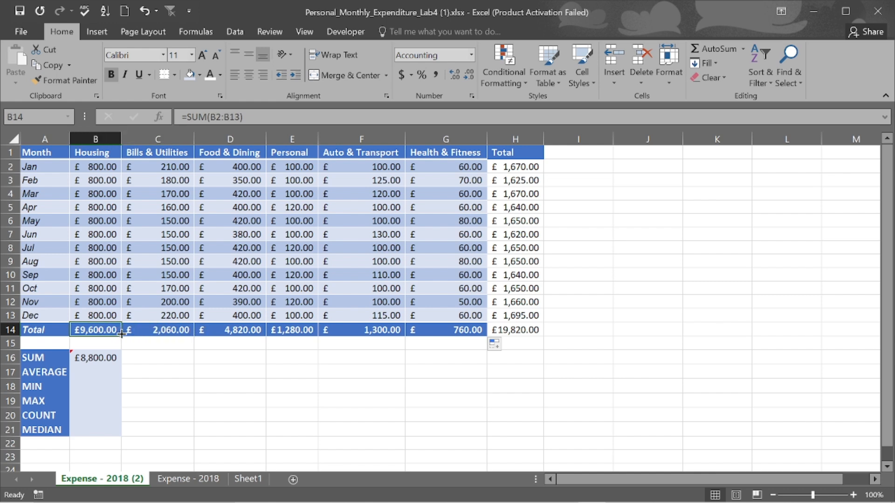
pyautogui.moveTo(119, 337); pyautogui.dragTo(484, 335)
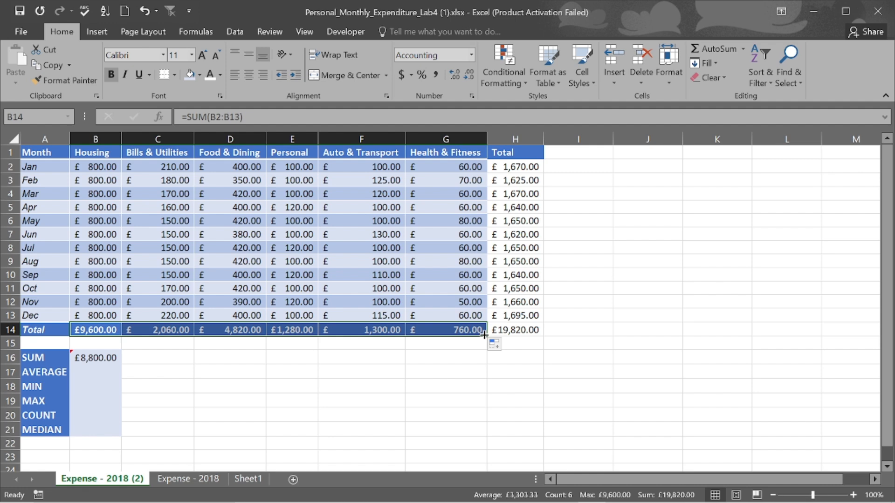
# Step: Correct the SUM formula in B16 of the summary block so its range covers B2:B13
pyautogui.click(108, 357)
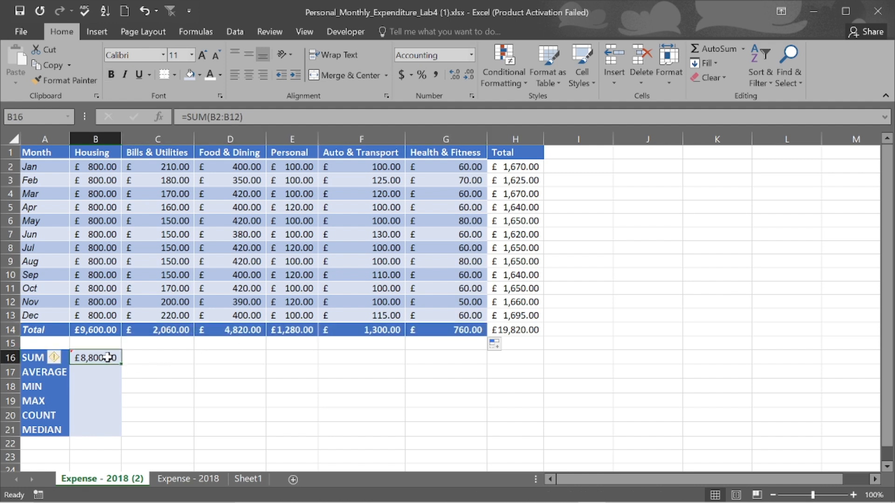
pyautogui.doubleClick(109, 357)
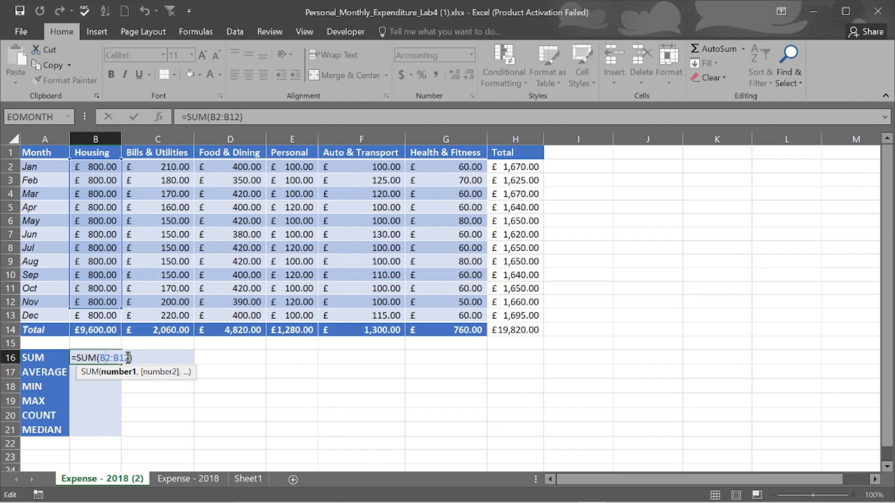
pyautogui.press('BackSpace')
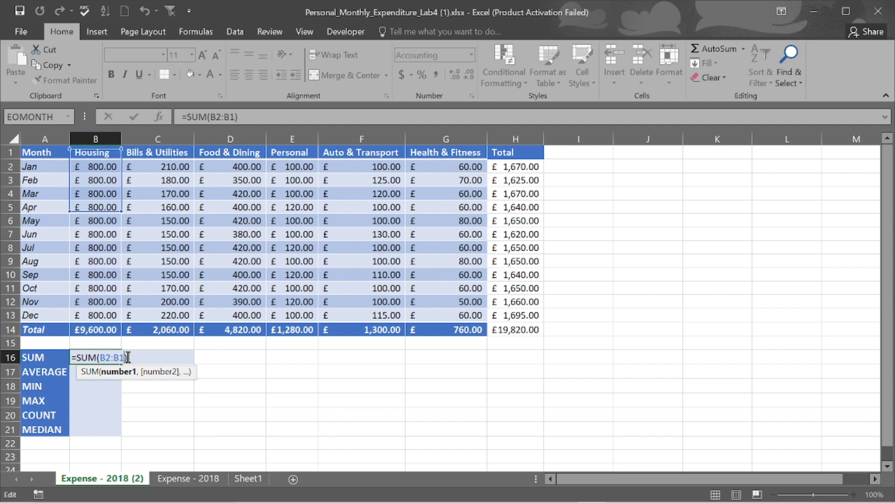
pyautogui.write('3')
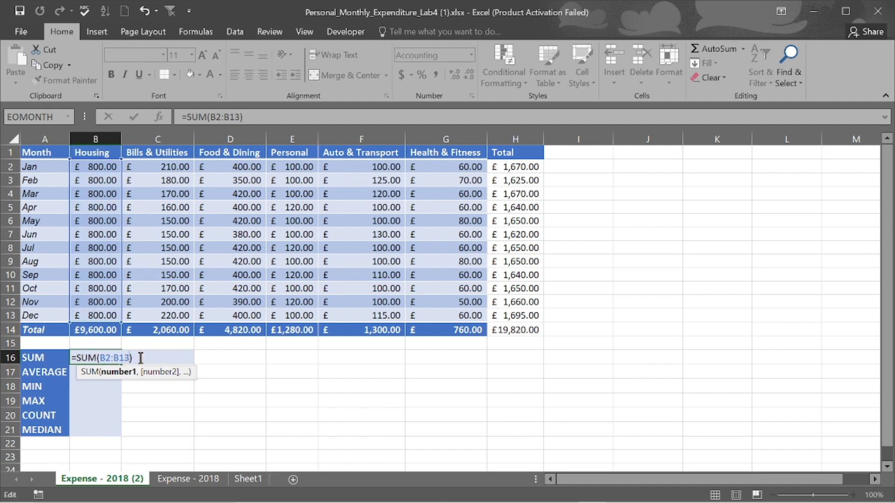
pyautogui.press('Return')
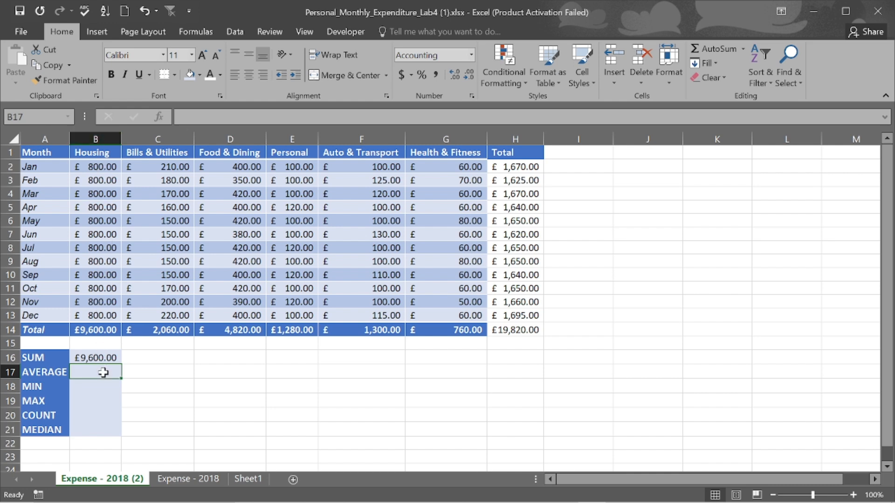
pyautogui.write('=')
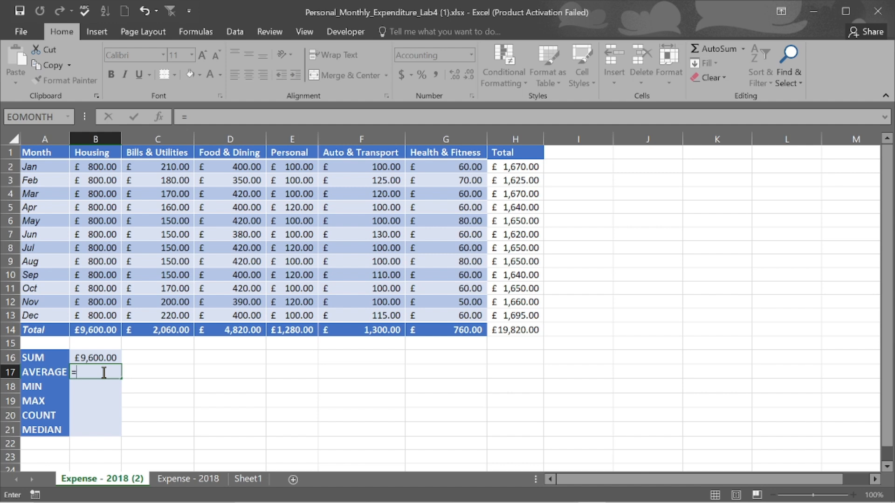
pyautogui.press('BackSpace')
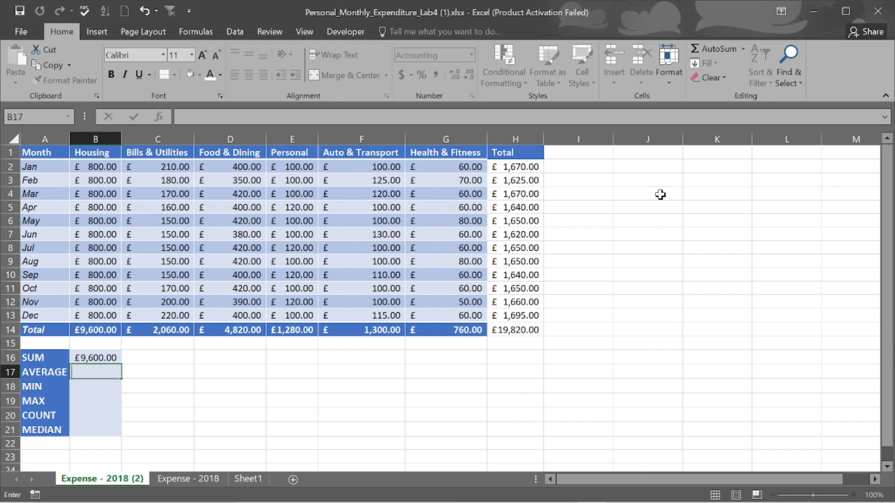
pyautogui.click(743, 48)
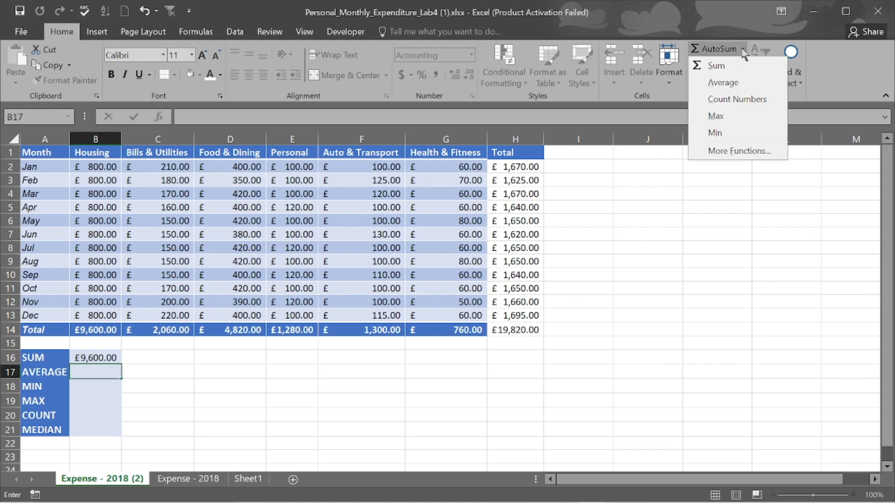
pyautogui.press('Escape')
pyautogui.press('Escape')
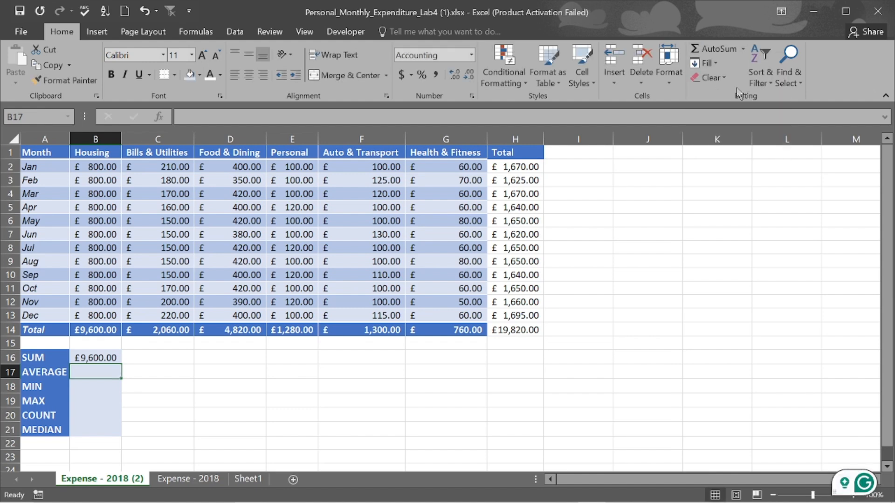
# Step: Insert the AutoSum Average function in B17 over the Housing values from Jan to Dec, B2:B13
pyautogui.click(743, 49)
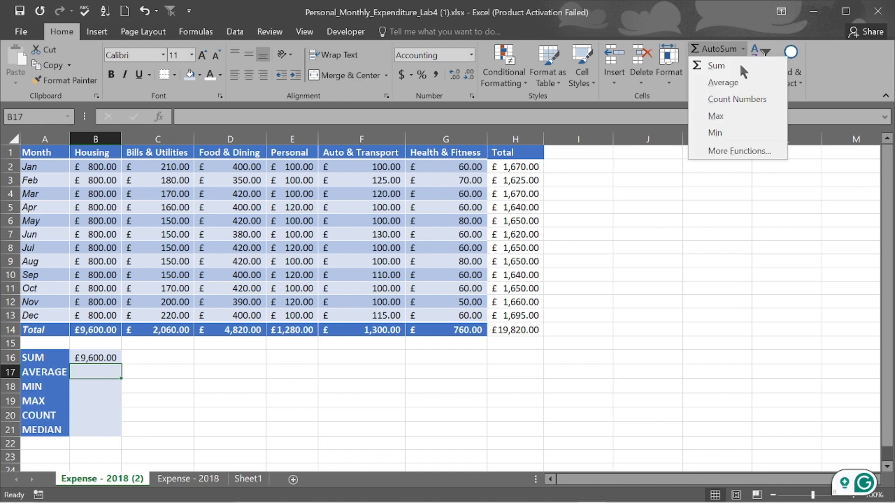
pyautogui.click(723, 83)
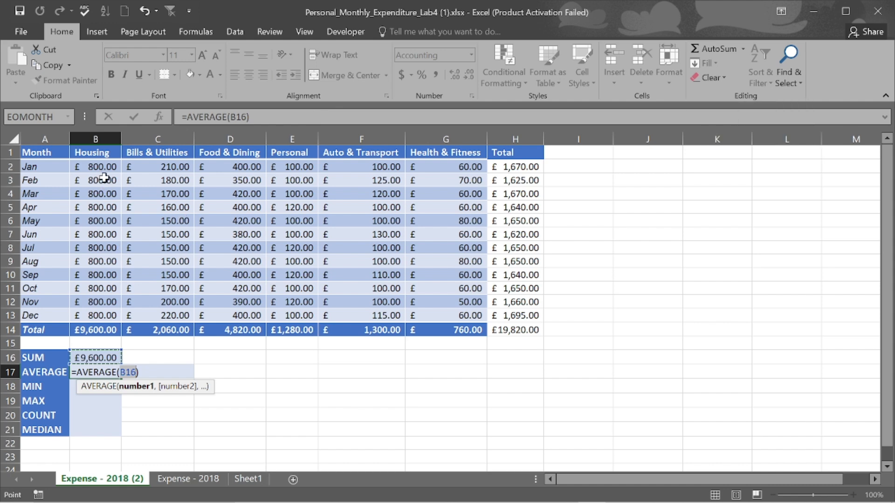
pyautogui.moveTo(102, 166); pyautogui.dragTo(107, 311)
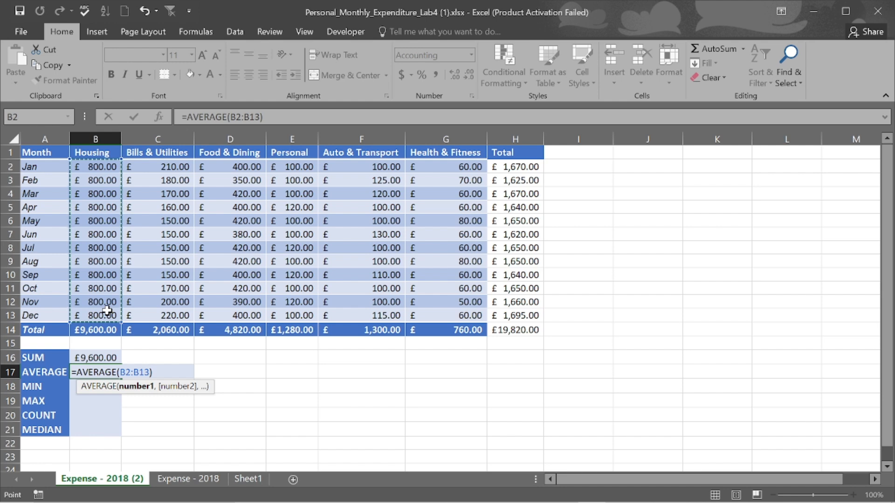
# Step: Complete the AVERAGE formula over B2:B13 in B17 and fill it down through B21
pyautogui.press('Return')
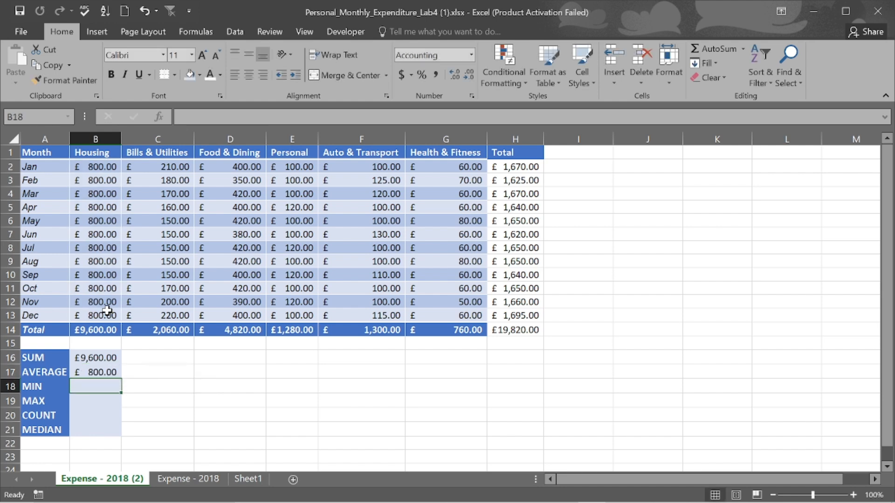
pyautogui.click(102, 371)
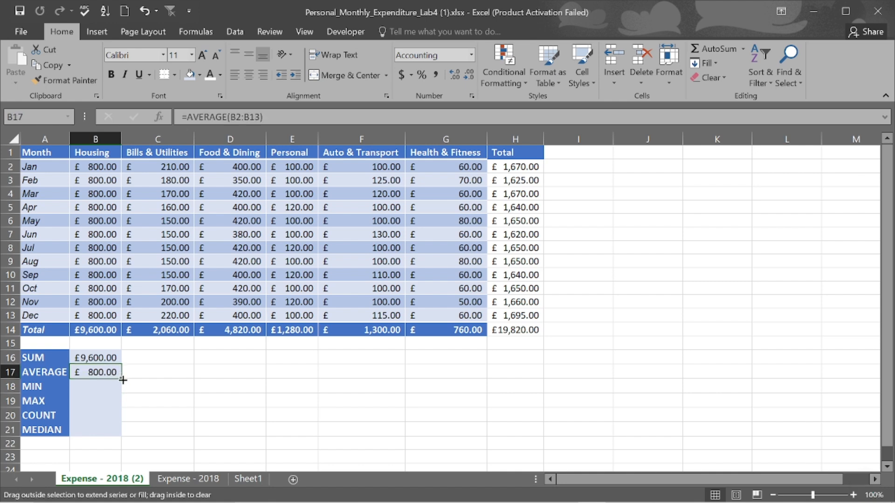
pyautogui.moveTo(122, 380); pyautogui.dragTo(123, 436)
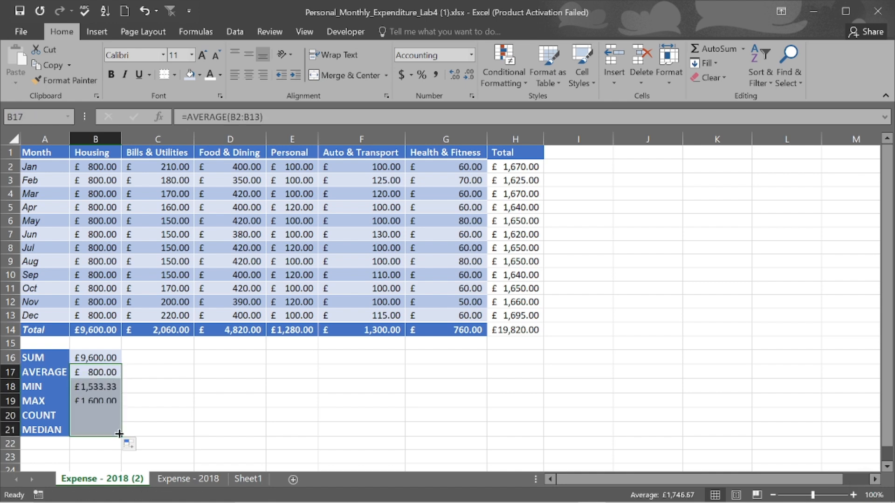
# Step: Change the function in the MIN cell B18 so the formula is =MIN(B3:B14)
pyautogui.click(86, 387)
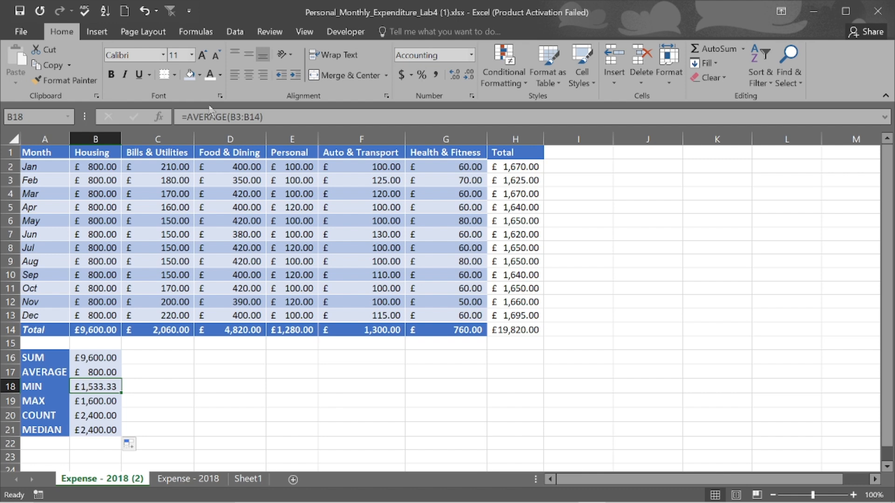
pyautogui.click(228, 116)
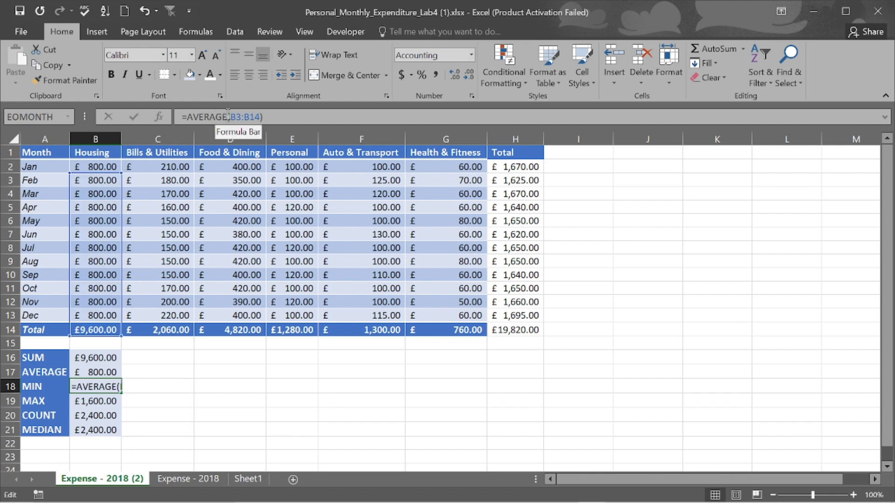
pyautogui.press('BackSpace')
pyautogui.press('BackSpace')
pyautogui.press('BackSpace')
pyautogui.press('BackSpace')
pyautogui.press('BackSpace')
pyautogui.press('BackSpace')
pyautogui.press('BackSpace')
pyautogui.write('M')
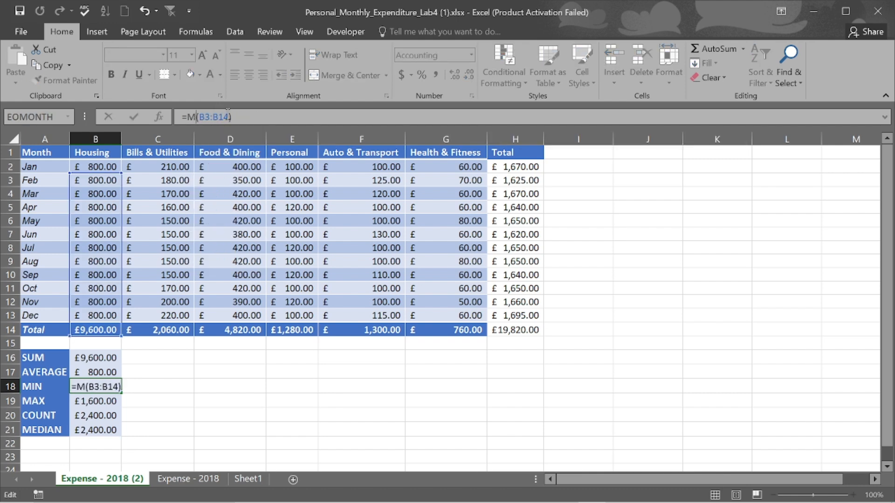
pyautogui.write('IN')
pyautogui.press('Return')
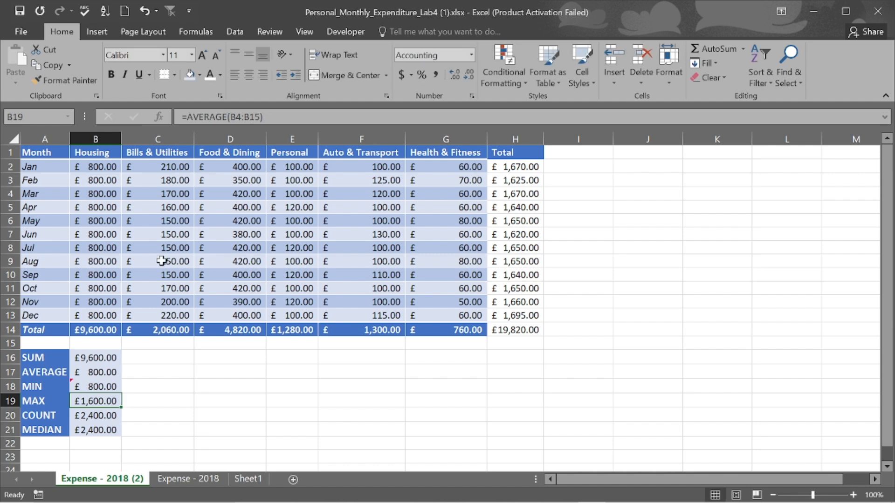
# Step: Change the function in the MAX cell B19 so the formula is =MAX(B4:B15)
pyautogui.click(226, 116)
pyautogui.press('BackSpace')
pyautogui.press('BackSpace')
pyautogui.press('BackSpace')
pyautogui.press('BackSpace')
pyautogui.press('BackSpace')
pyautogui.press('BackSpace')
pyautogui.press('BackSpace')
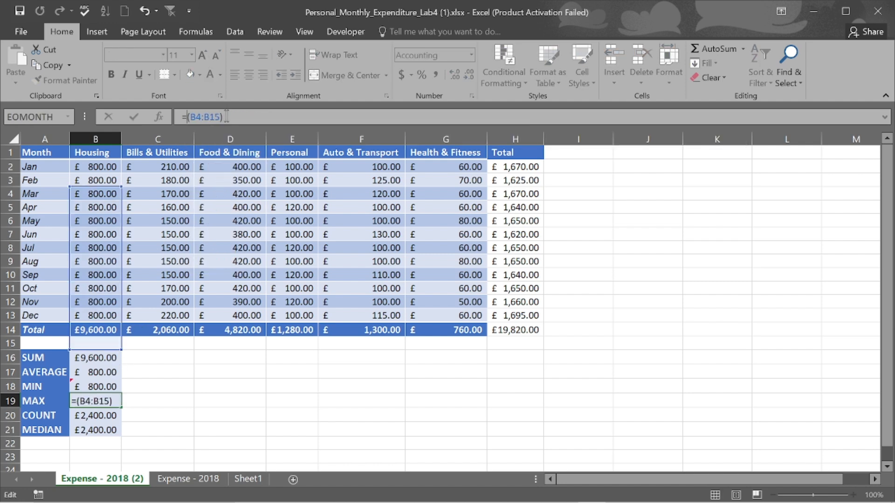
pyautogui.write('MAX')
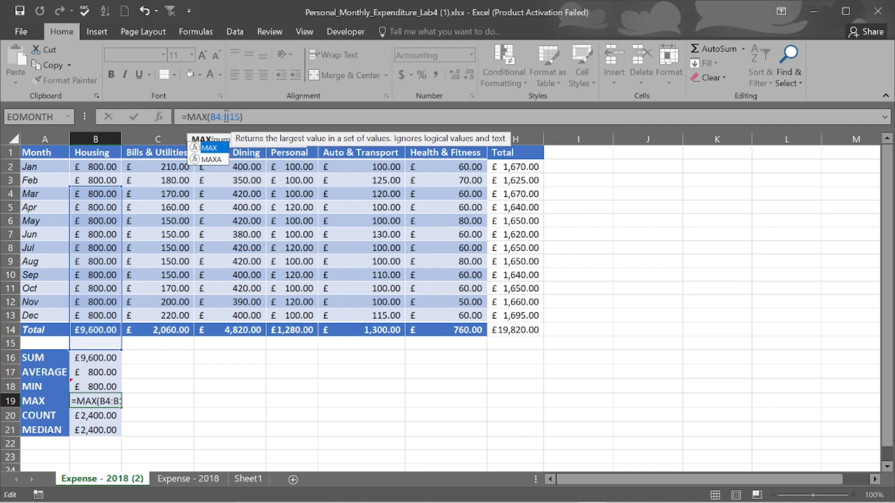
pyautogui.press('Return')
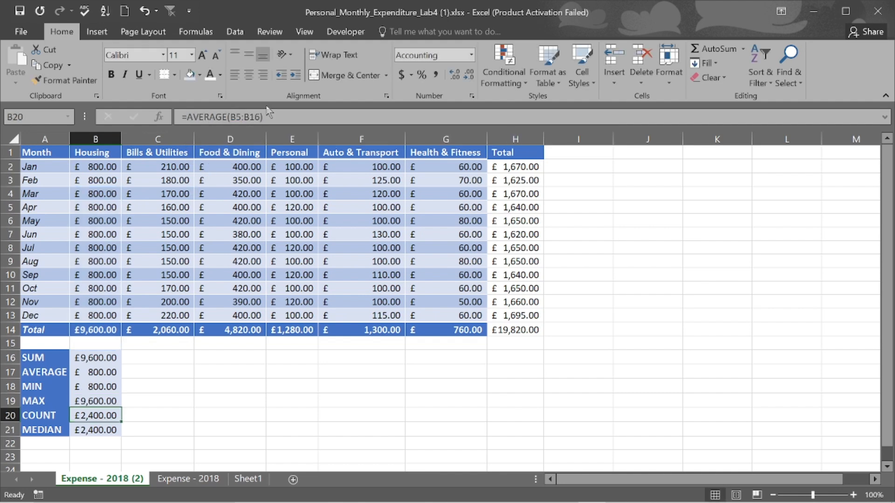
# Step: Change the function in the COUNT cell B20 so the formula is =COUNT(B5:B16)
pyautogui.click(226, 116)
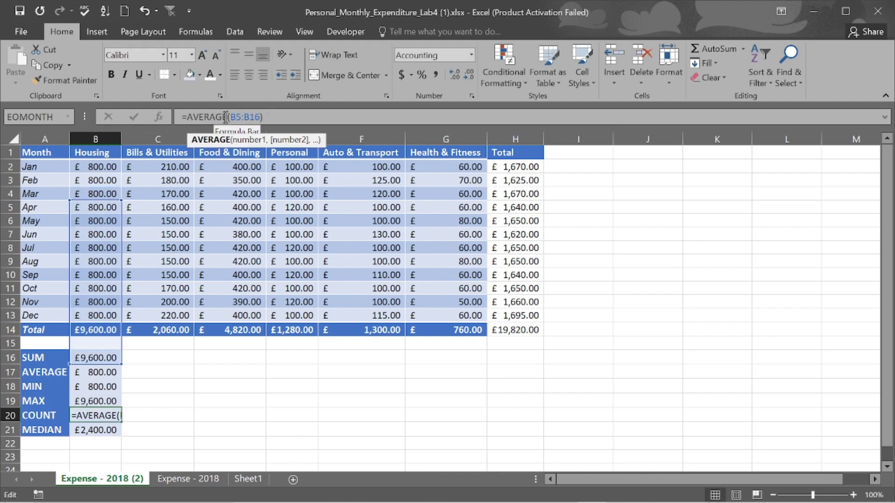
pyautogui.press('BackSpace')
pyautogui.press('BackSpace')
pyautogui.press('BackSpace')
pyautogui.press('BackSpace')
pyautogui.press('BackSpace')
pyautogui.press('BackSpace')
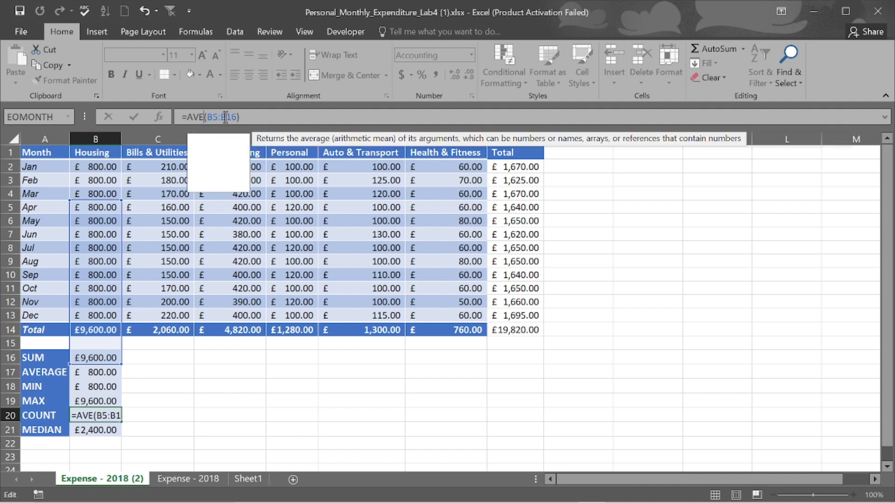
pyautogui.press('BackSpace')
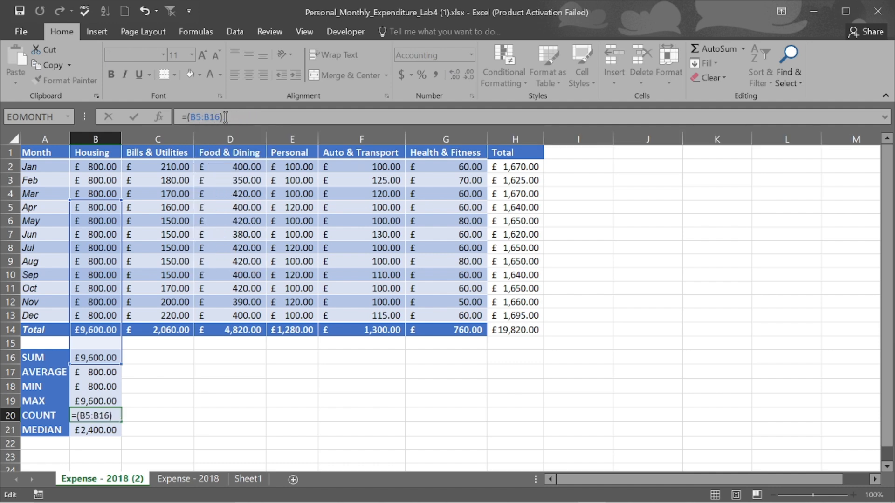
pyautogui.write('COUNT')
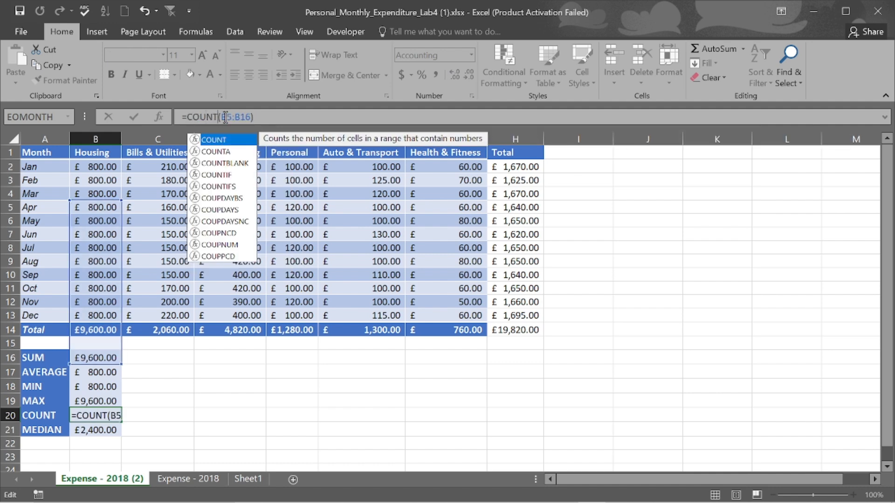
pyautogui.press('Return')
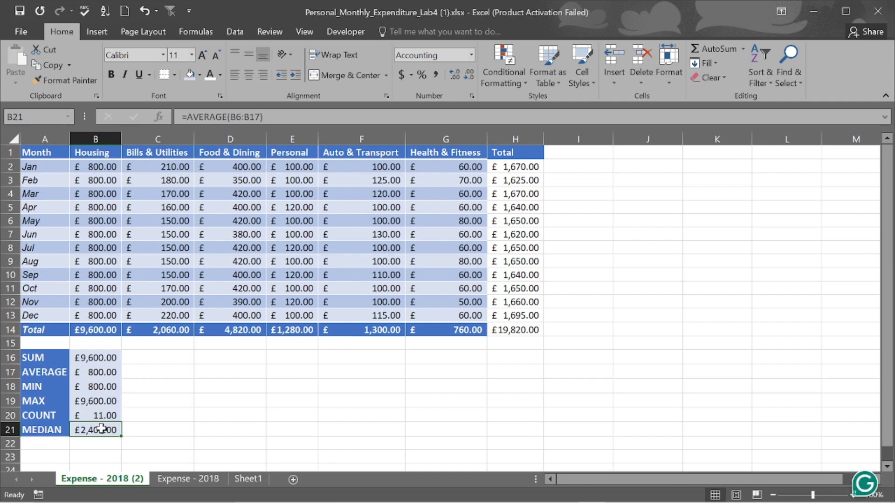
# Step: Change the function in the MEDIAN cell B21 so the formula is =MEDIAN(B6:B17)
pyautogui.doubleClick(101, 429)
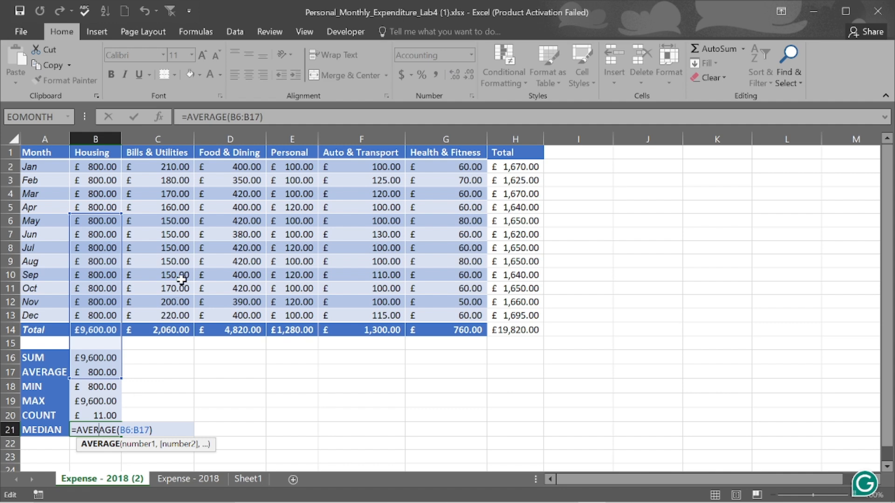
pyautogui.click(226, 118)
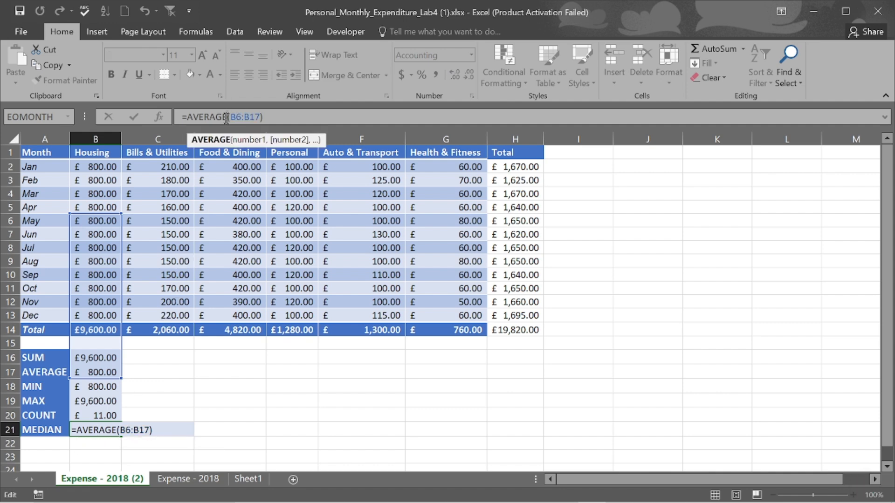
pyautogui.press('BackSpace')
pyautogui.press('BackSpace')
pyautogui.press('BackSpace')
pyautogui.press('BackSpace')
pyautogui.press('BackSpace')
pyautogui.press('BackSpace')
pyautogui.press('BackSpace')
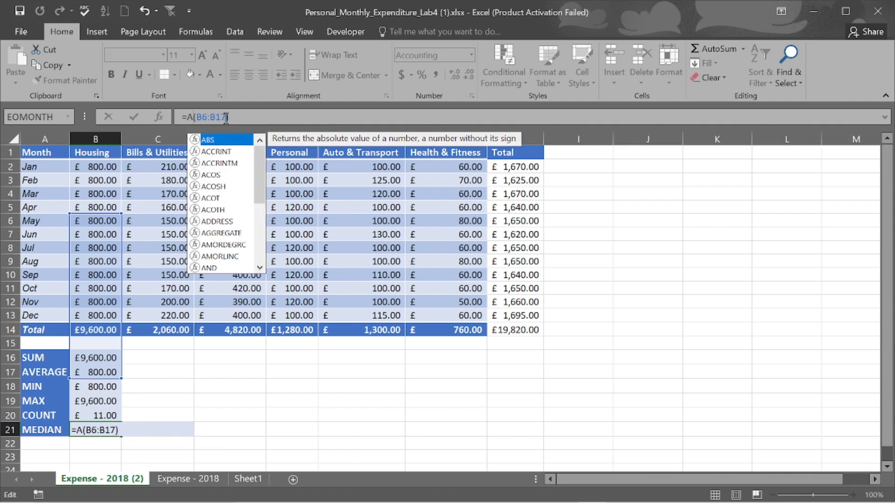
pyautogui.write('ME')
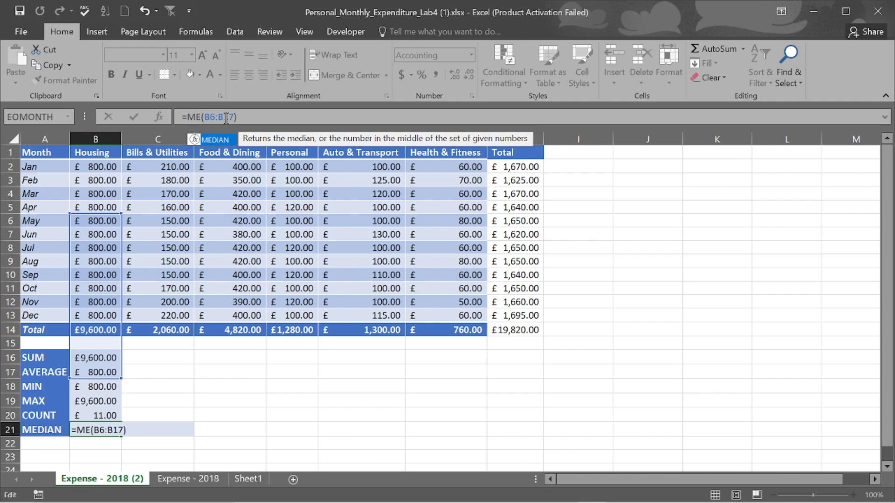
pyautogui.write('DI')
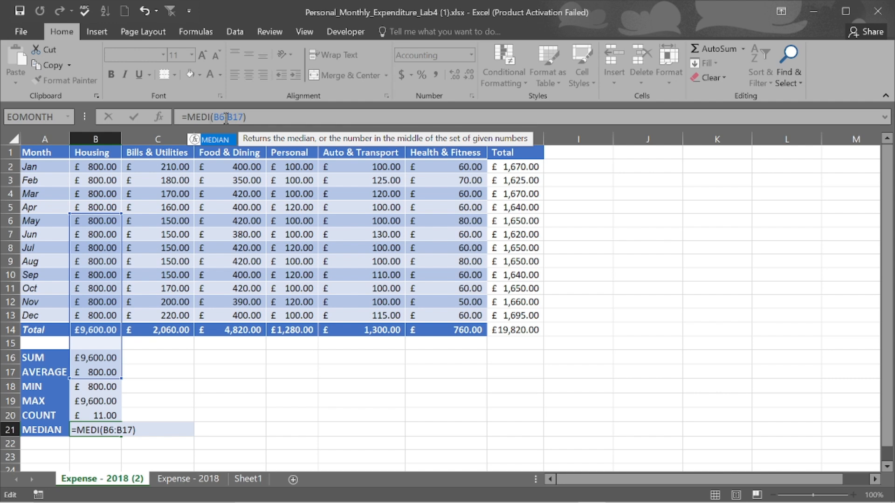
pyautogui.write('AN')
pyautogui.click(301, 120)
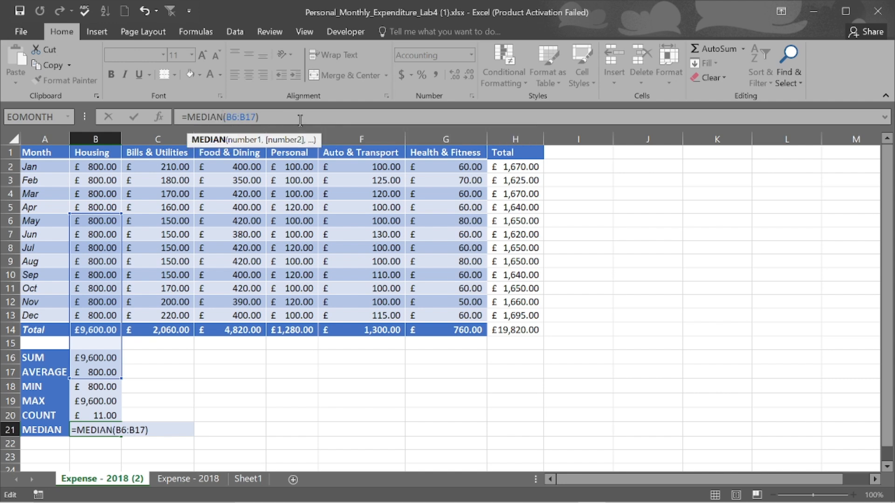
pyautogui.press('Return')
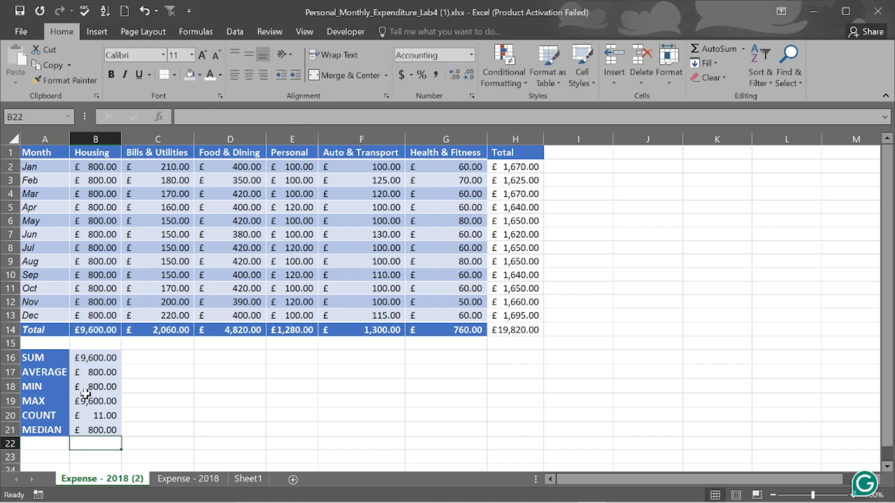
# Step: Format the COUNT result in B20 as Number with no decimal places
pyautogui.click(107, 415)
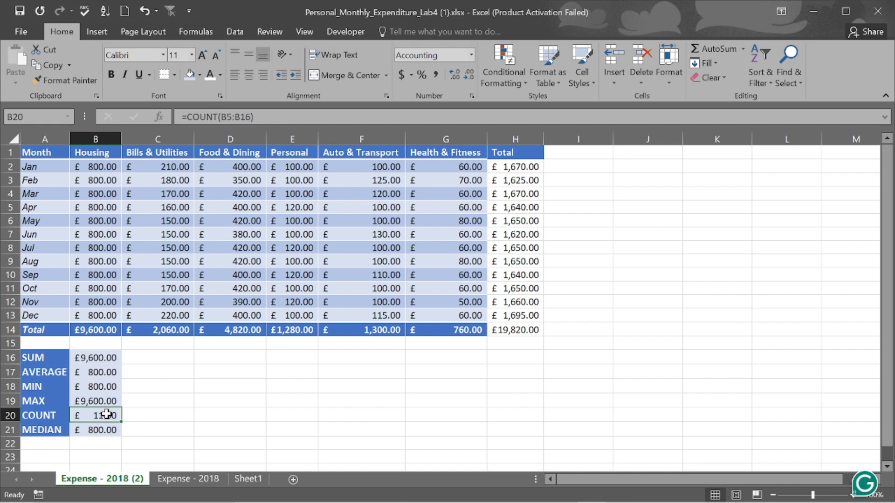
pyautogui.click(106, 220)
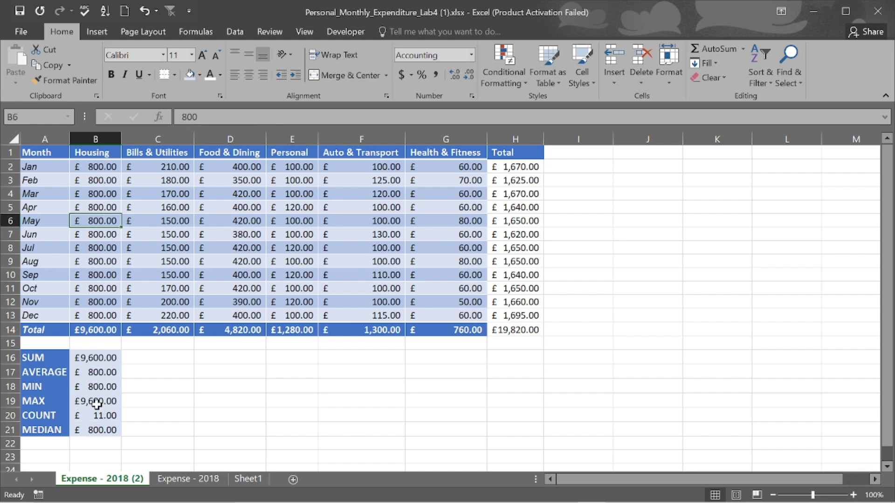
pyautogui.click(108, 416)
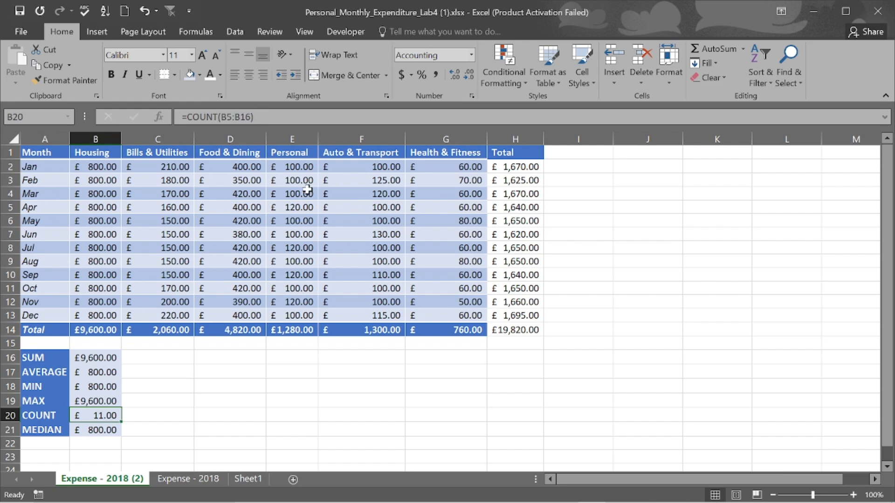
pyautogui.click(471, 56)
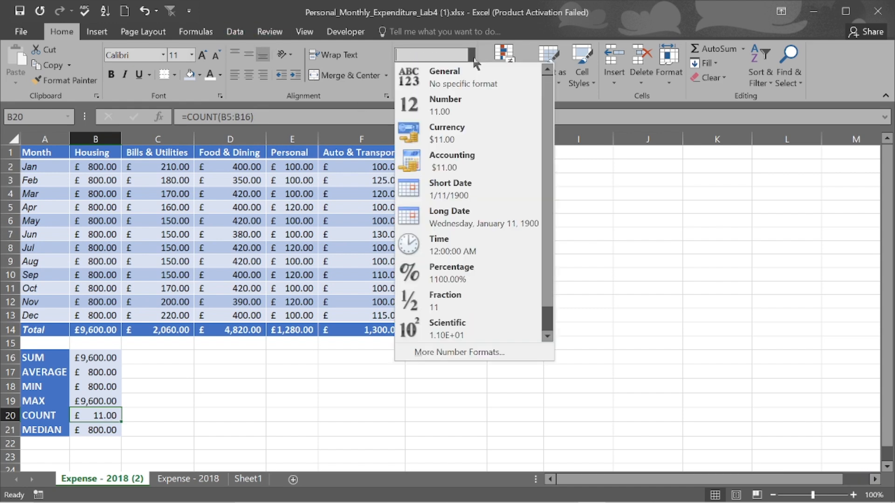
pyautogui.click(465, 102)
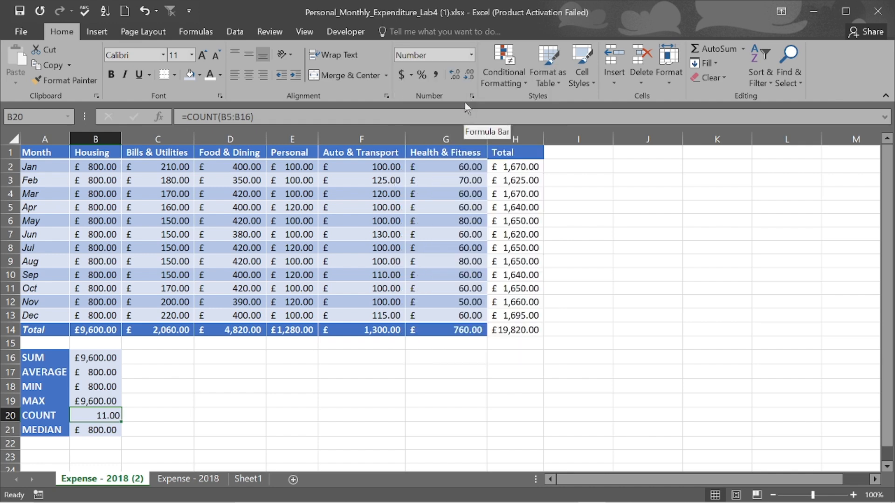
pyautogui.click(470, 76)
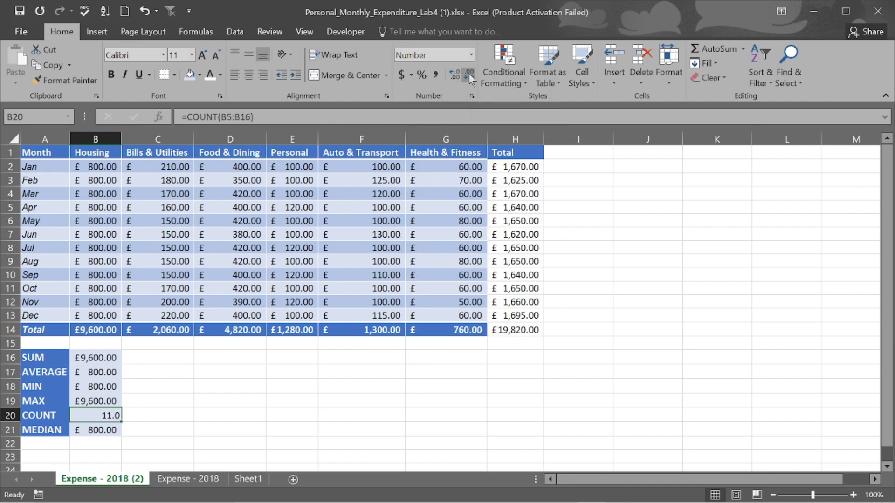
pyautogui.click(470, 77)
pyautogui.click(300, 430)
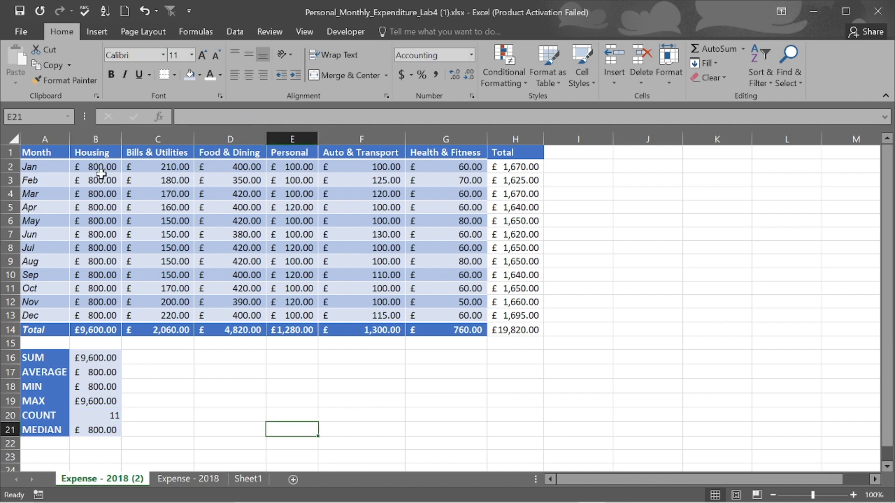
# Step: Fill the SUM formula from B16 across to G16 and extend that row of formulas down through row 21
pyautogui.click(128, 411)
pyautogui.click(103, 357)
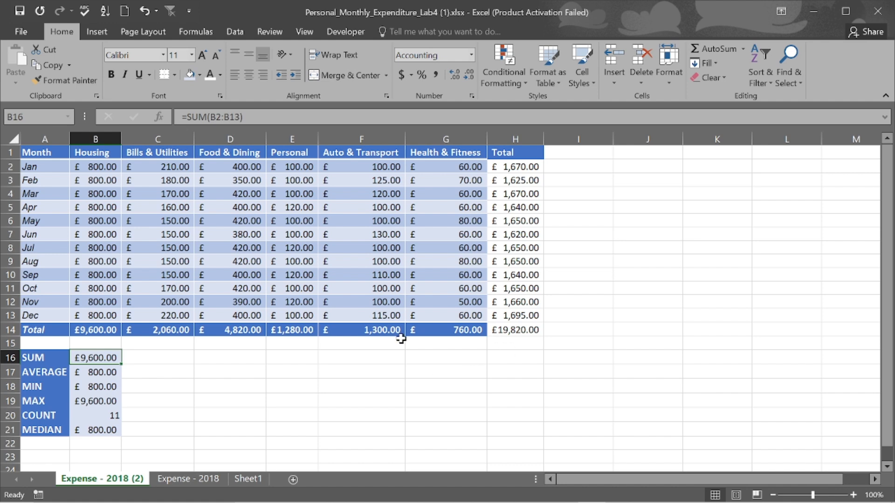
pyautogui.moveTo(121, 364); pyautogui.dragTo(480, 364)
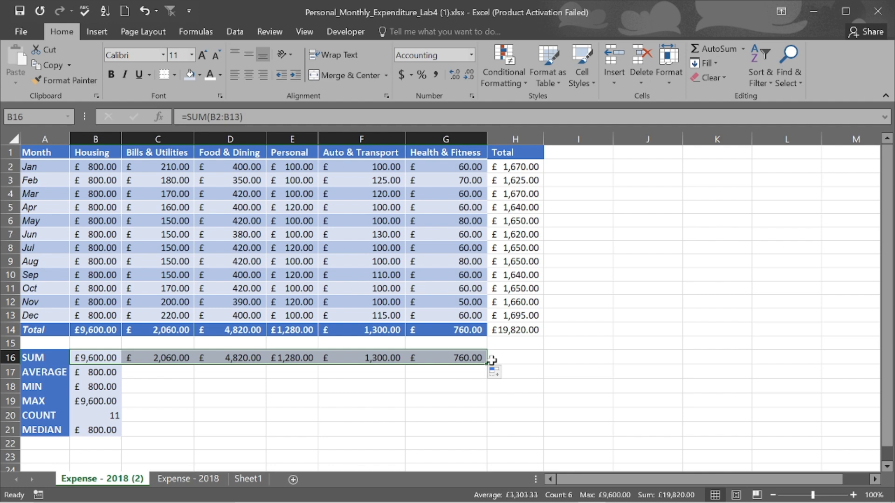
pyautogui.moveTo(488, 364); pyautogui.dragTo(484, 434)
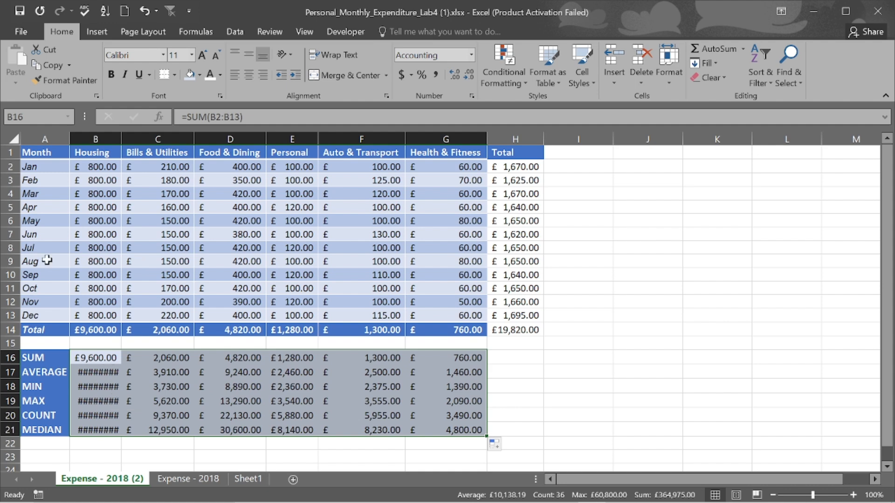
# Step: Autofit the widths of all columns in the sheet to their contents
pyautogui.click(14, 138)
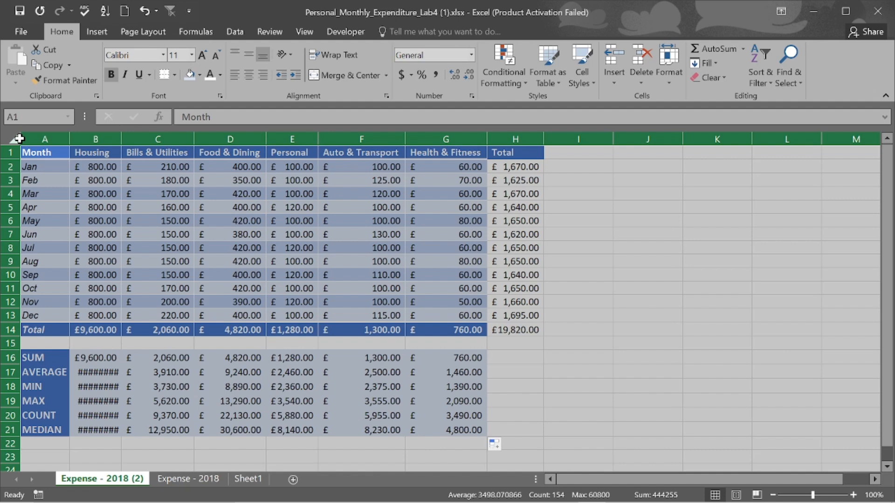
pyautogui.doubleClick(70, 135)
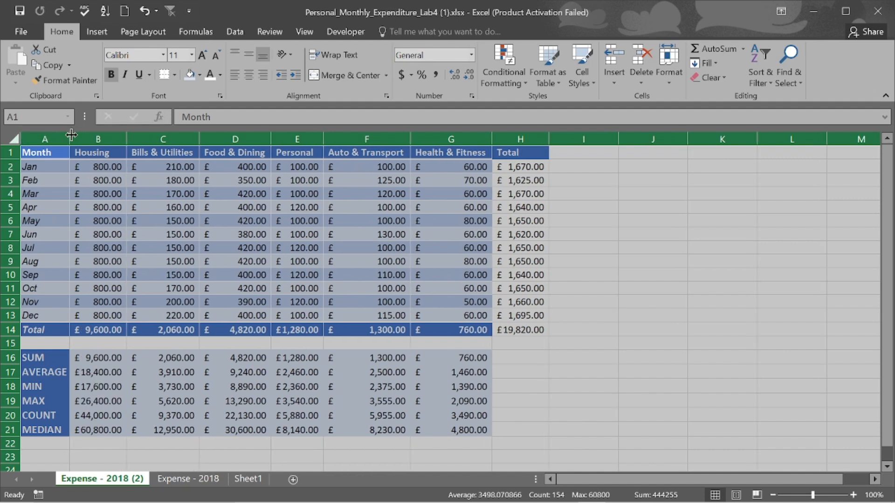
pyautogui.click(533, 386)
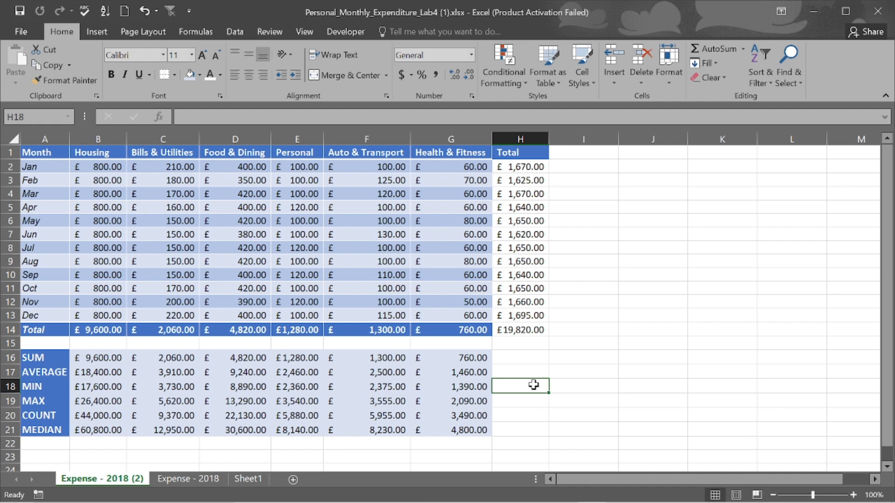
# Step: Fill the SUM formula from G16 into the Total column and extend it down through H21
pyautogui.click(479, 355)
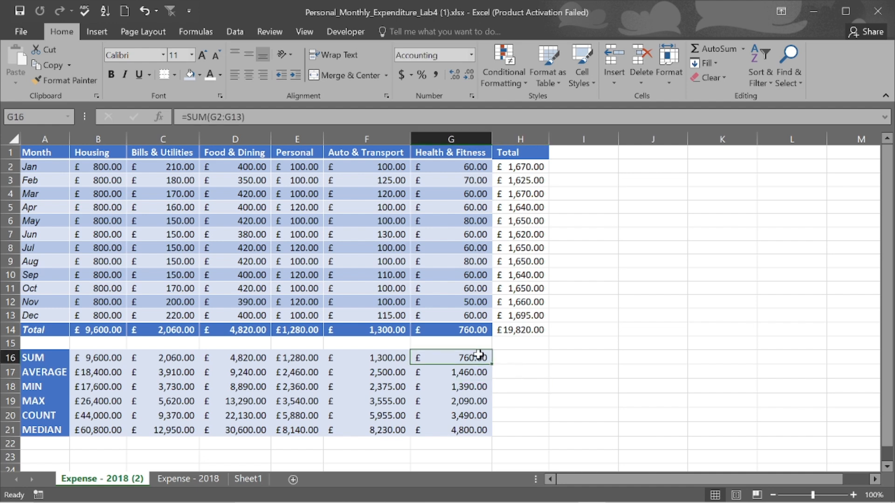
pyautogui.moveTo(479, 355); pyautogui.dragTo(510, 357)
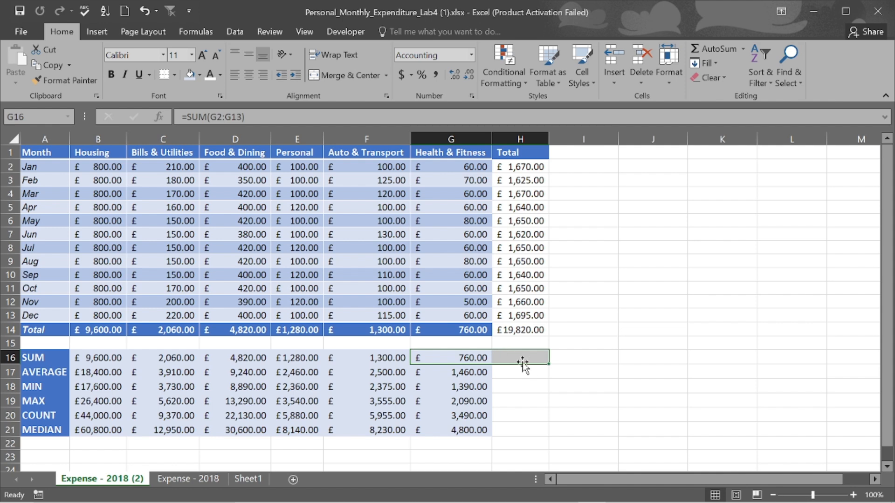
pyautogui.click(472, 357)
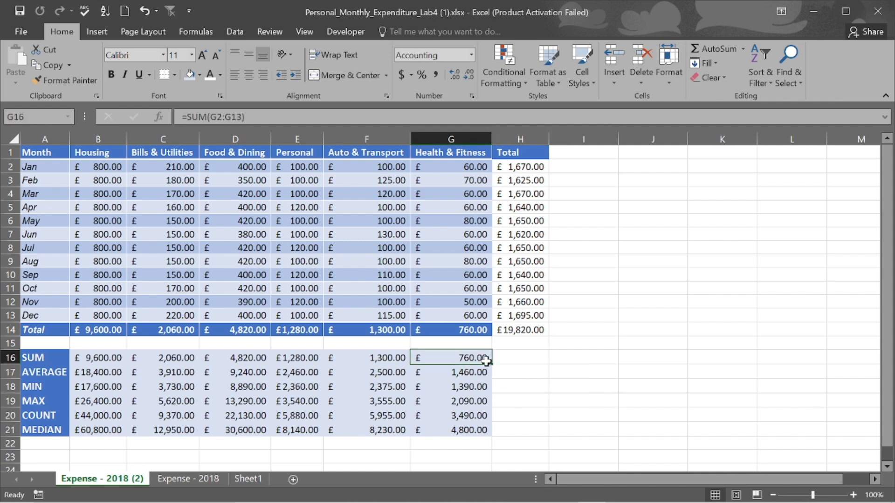
pyautogui.moveTo(494, 364); pyautogui.dragTo(544, 435)
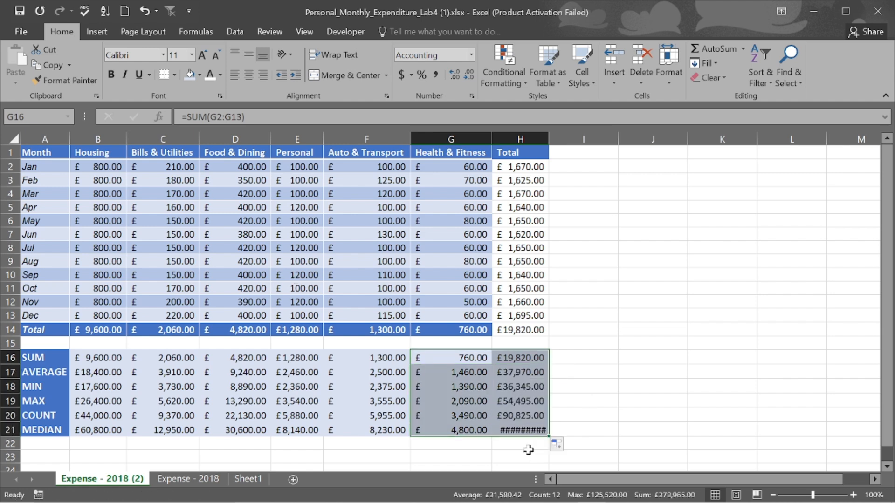
# Step: Autofit all column widths of the sheet so the values added in column H fit
pyautogui.click(14, 139)
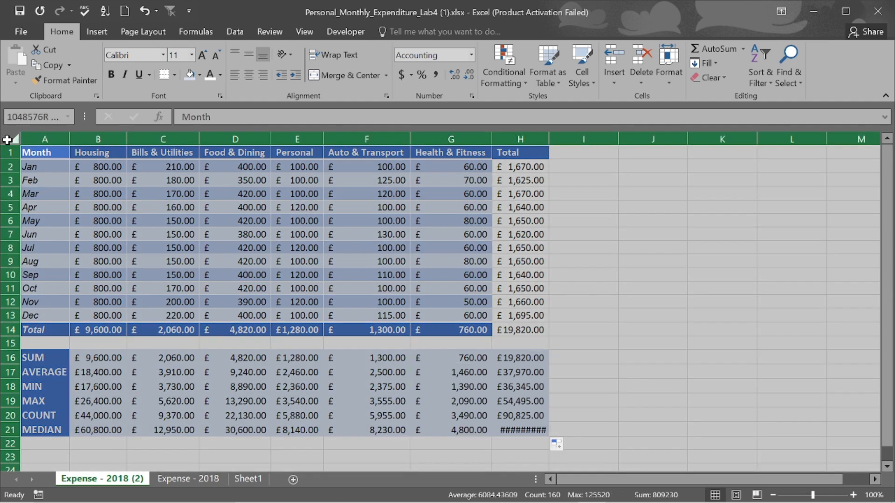
pyautogui.doubleClick(68, 139)
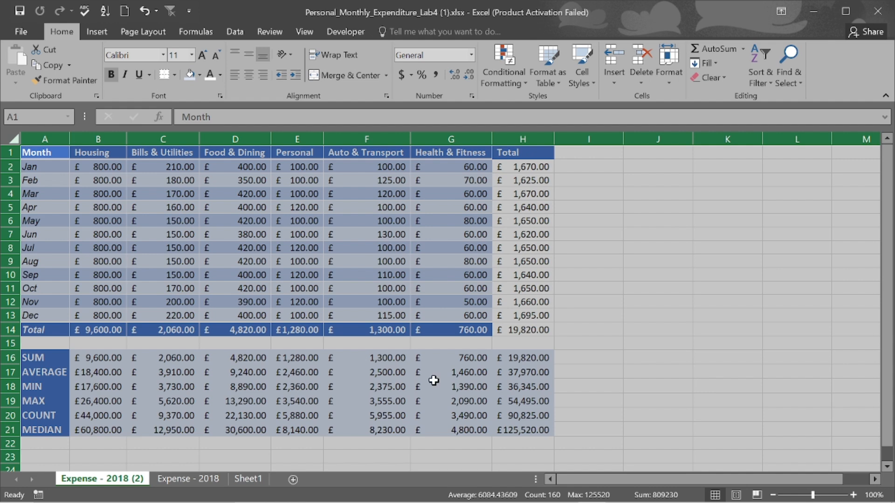
pyautogui.click(605, 386)
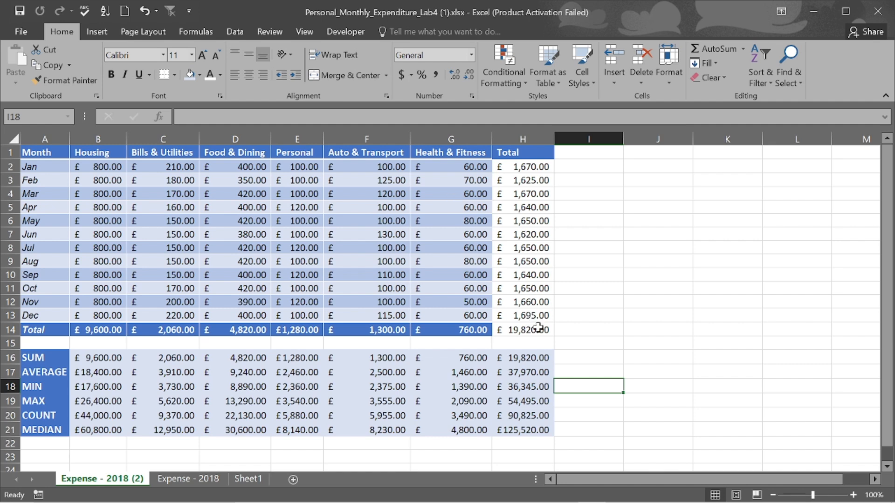
# Step: Switch to the PowerPoint training deck and advance to the "Relative References (Recap)" slide
pyautogui.moveTo(620, 490)
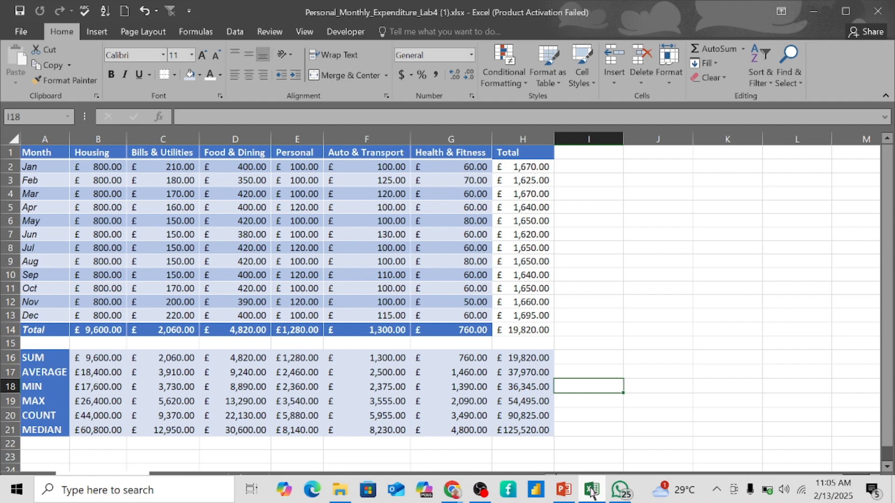
pyautogui.click(564, 491)
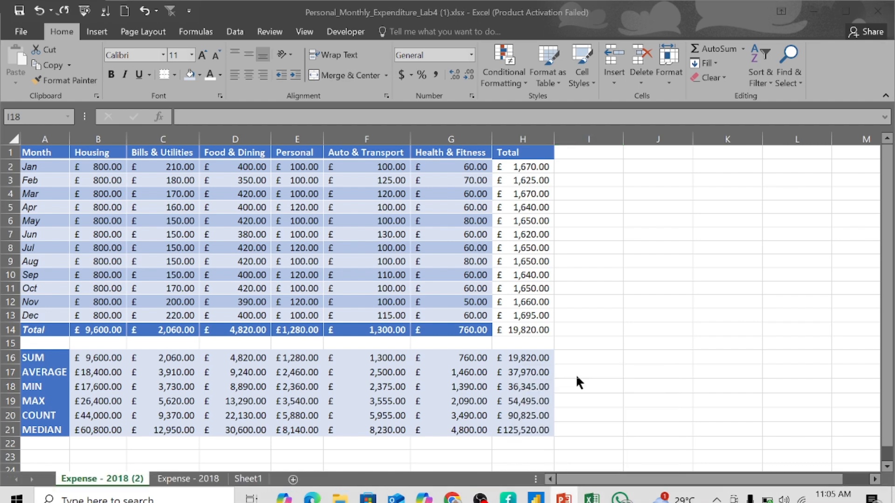
pyautogui.press('pagedown')
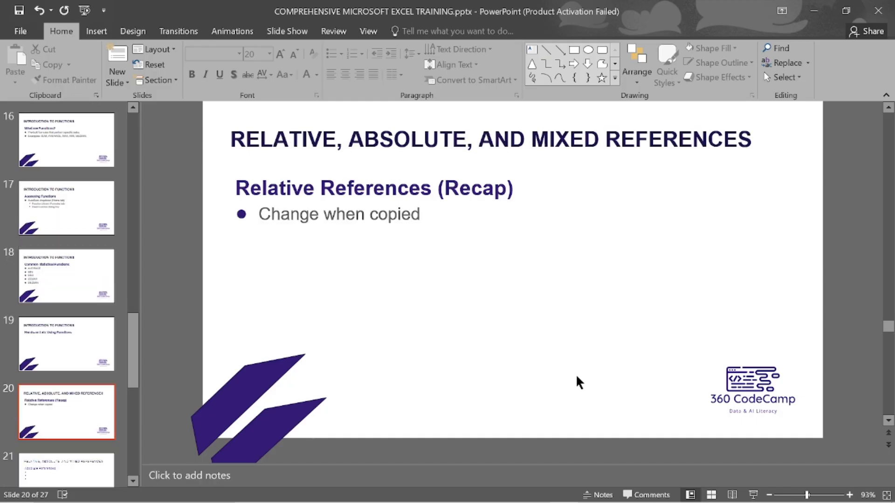
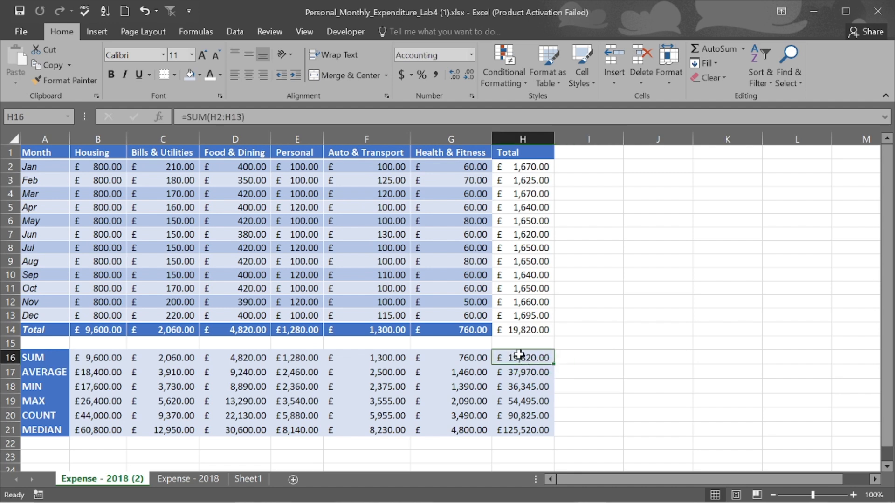
pyautogui.click(591, 355)
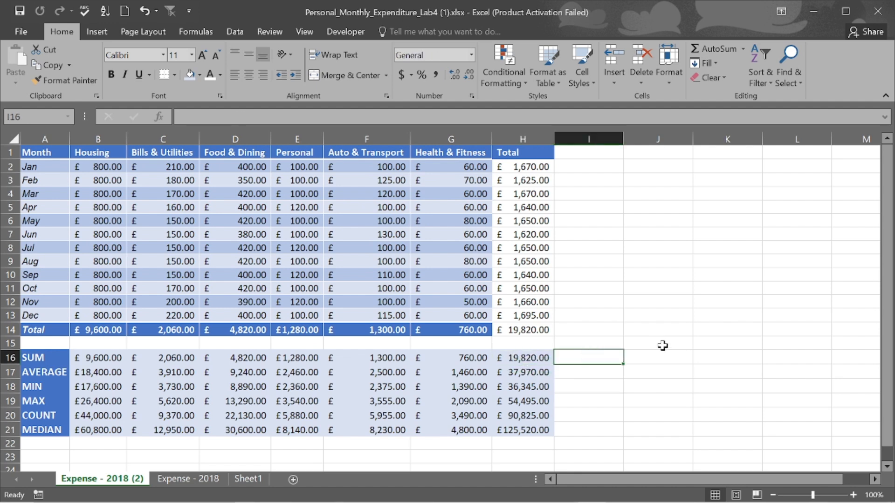
pyautogui.click(662, 355)
pyautogui.click(729, 357)
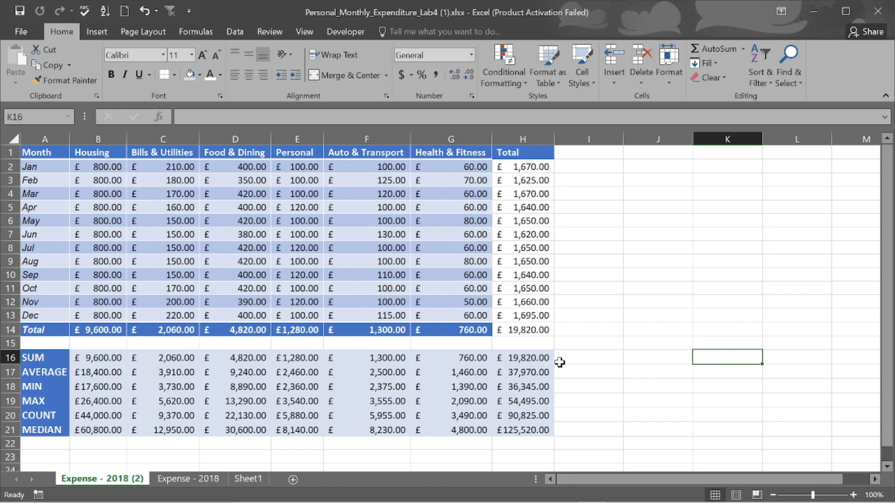
pyautogui.click(542, 359)
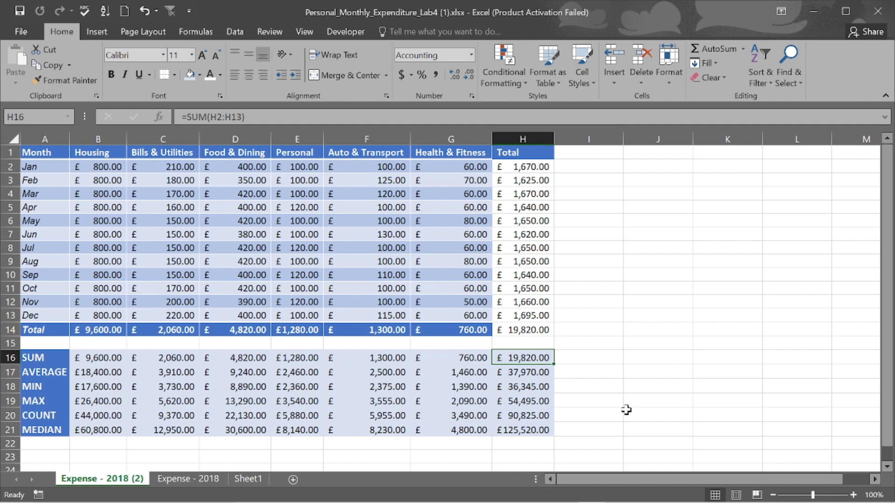
pyautogui.moveTo(606, 495)
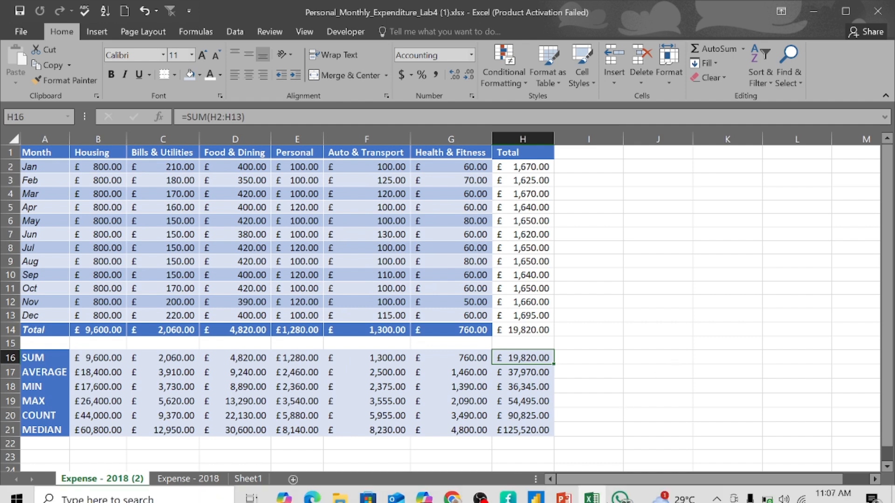
pyautogui.click(592, 491)
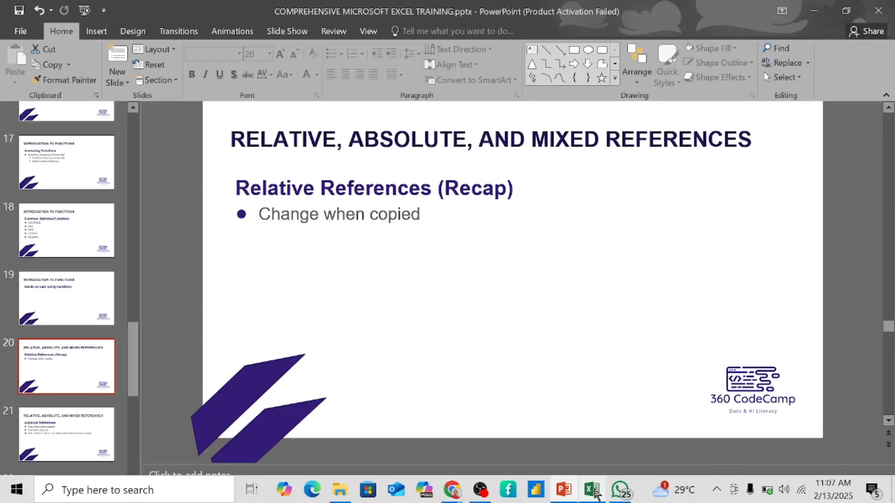
pyautogui.click(593, 491)
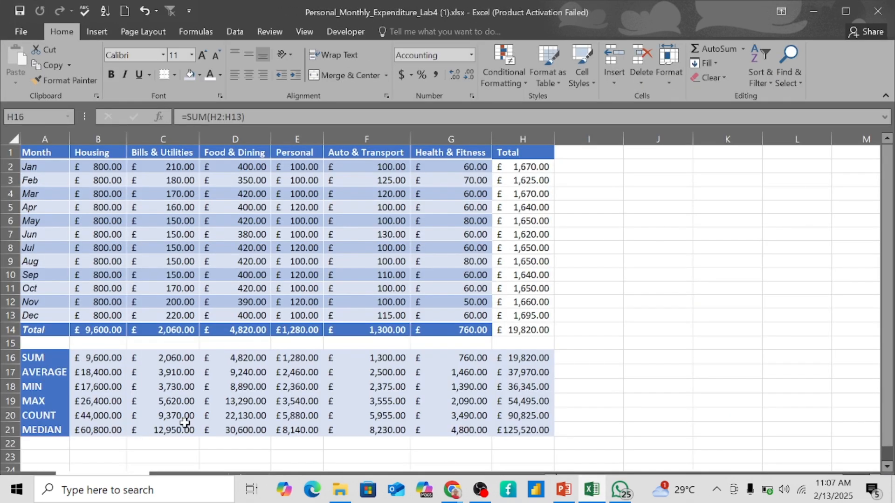
# Step: Go to Sheet1 and enter 1 as the first S/N value in cell A2
pyautogui.click(248, 480)
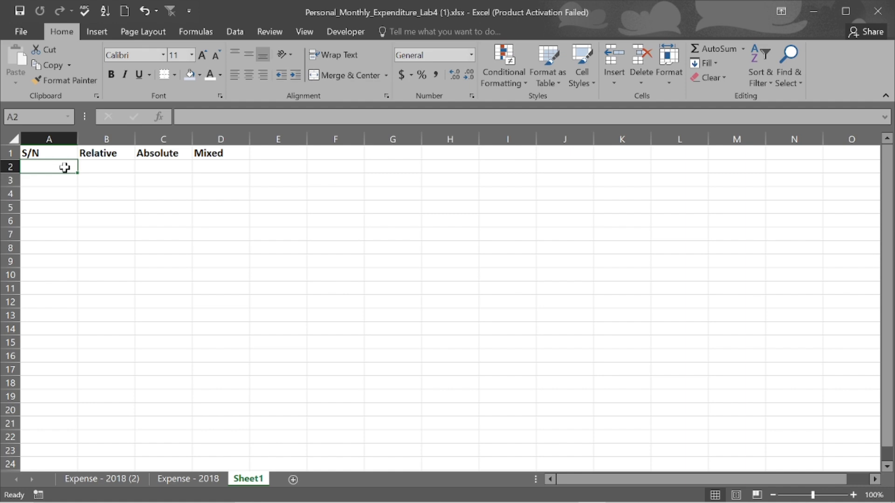
pyautogui.write('1')
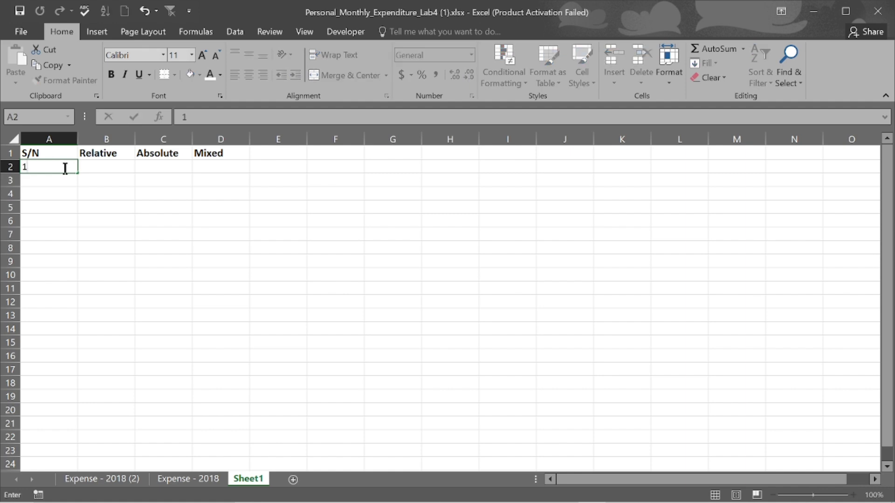
pyautogui.press('Return')
# Step: Try to fill the single value in A2 down through A10, and undo the fill
pyautogui.click(64, 169)
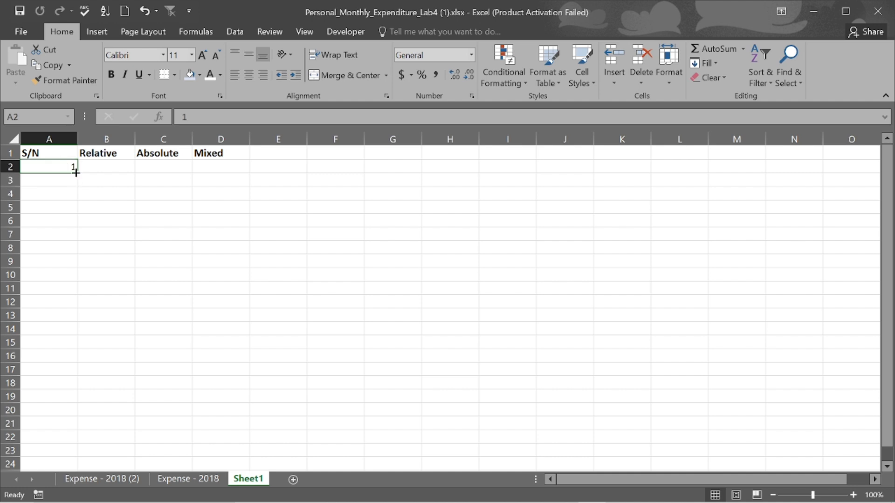
pyautogui.moveTo(76, 172); pyautogui.dragTo(67, 286)
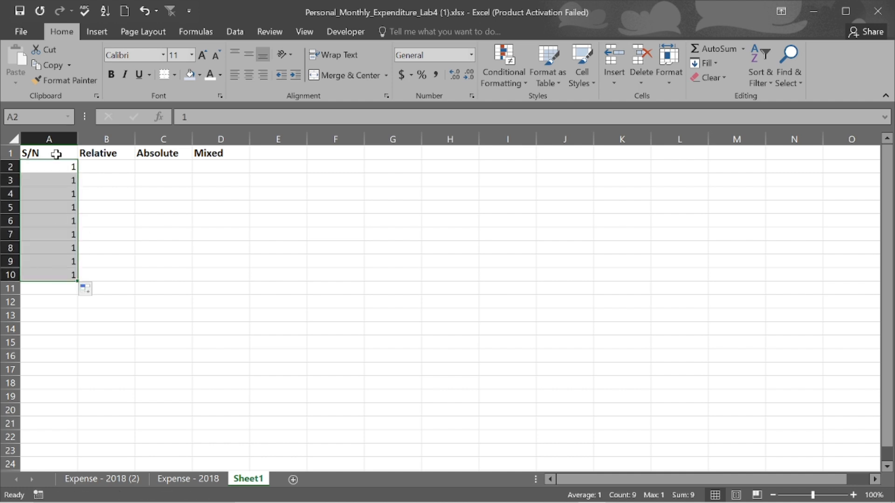
pyautogui.hotkey('ctrl', 'z')
# Step: Enter 2 in A3 and extend the series from A2:A3 down to A10 to number the rows 1 to 9
pyautogui.click(62, 180)
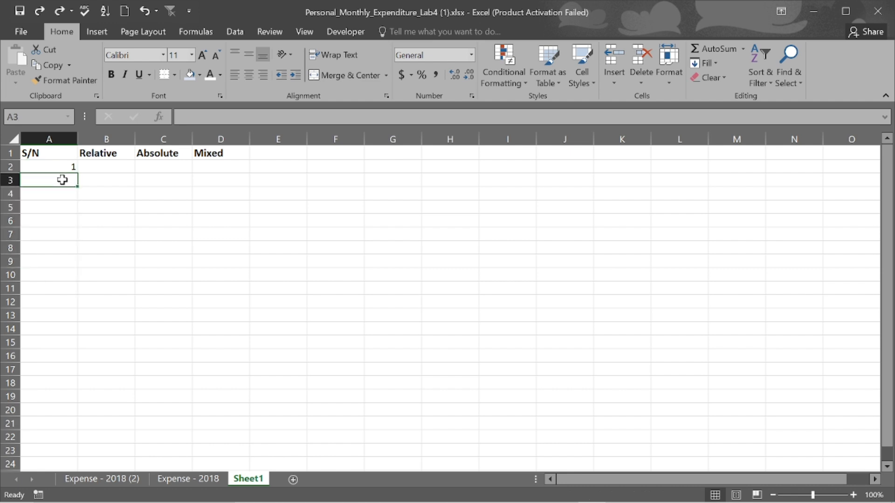
pyautogui.write('2')
pyautogui.press('Return')
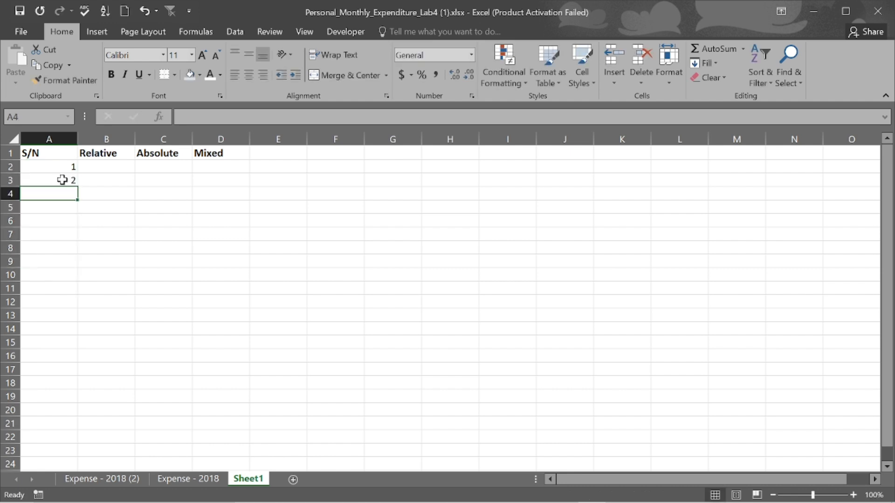
pyautogui.click(67, 166)
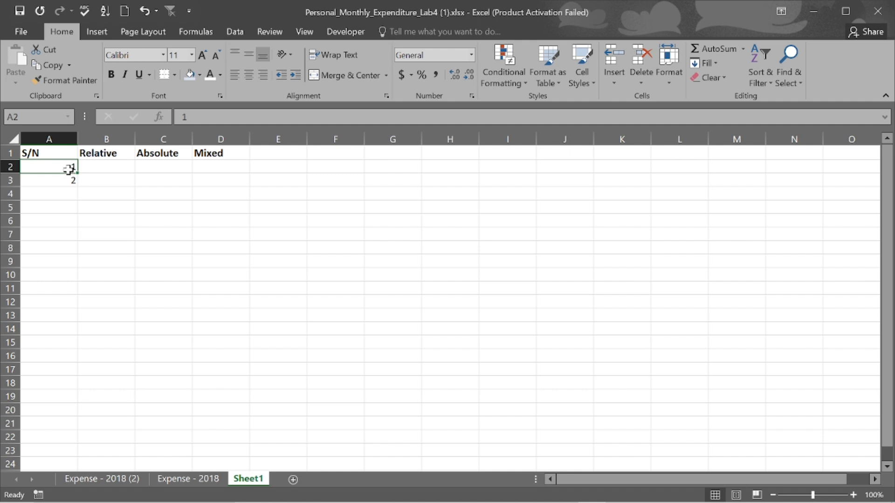
pyautogui.moveTo(69, 166); pyautogui.dragTo(74, 279)
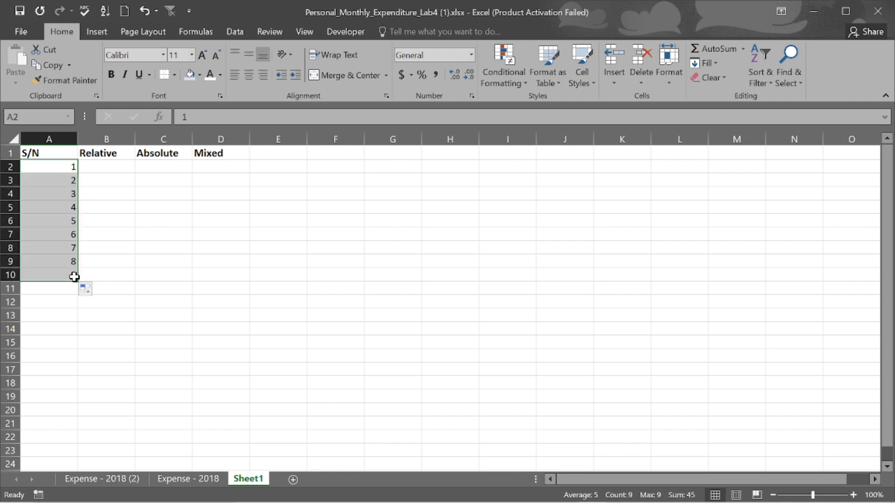
# Step: Enter the relative-reference formula =A2+A4 in cell B5 of the Relative column
pyautogui.click(117, 170)
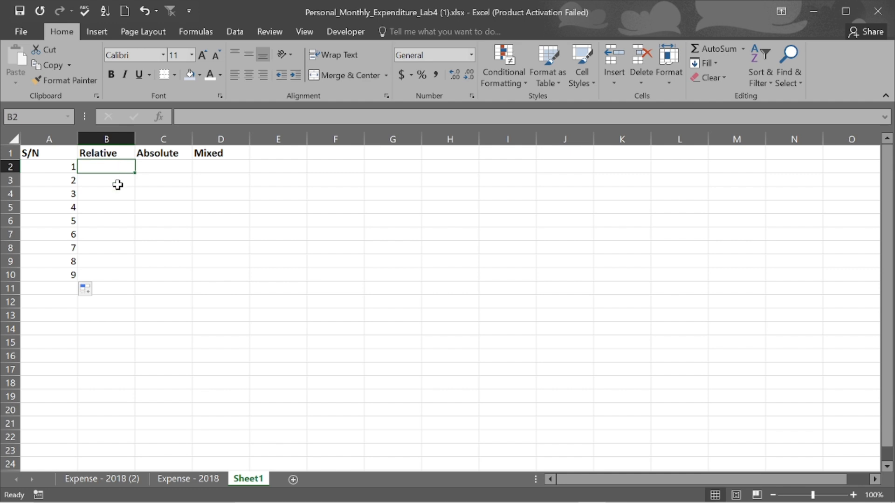
pyautogui.click(118, 206)
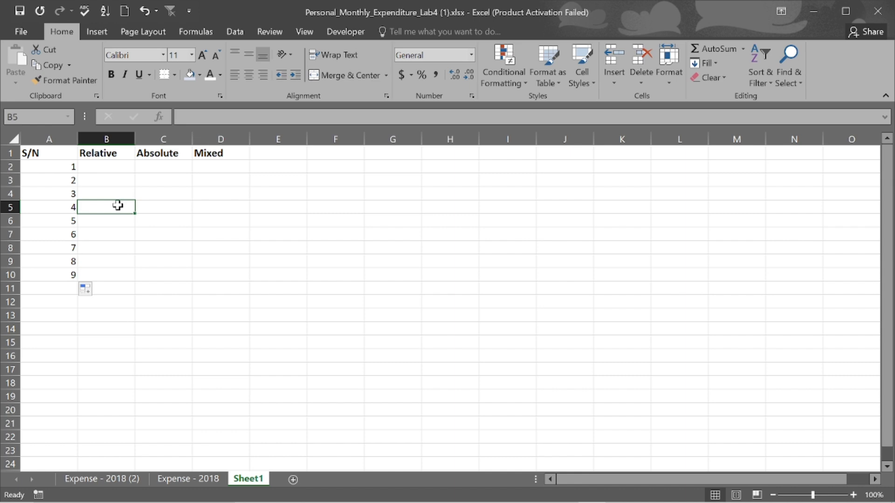
pyautogui.write('=')
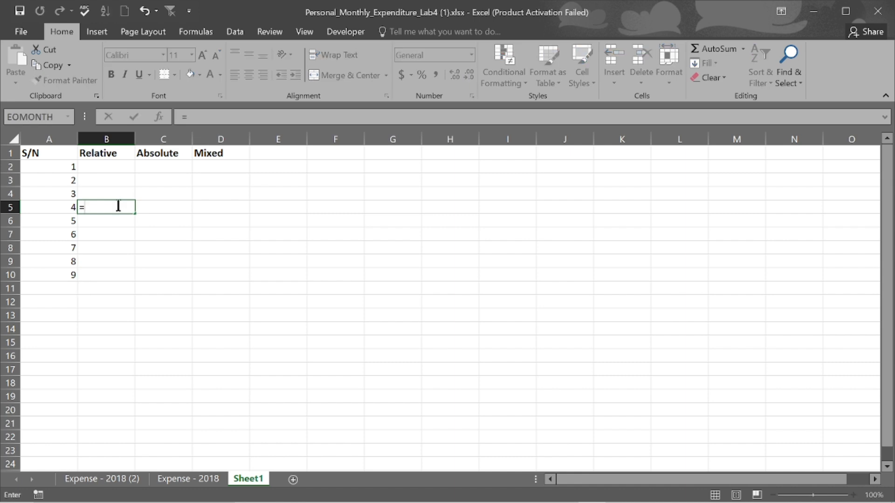
pyautogui.click(67, 169)
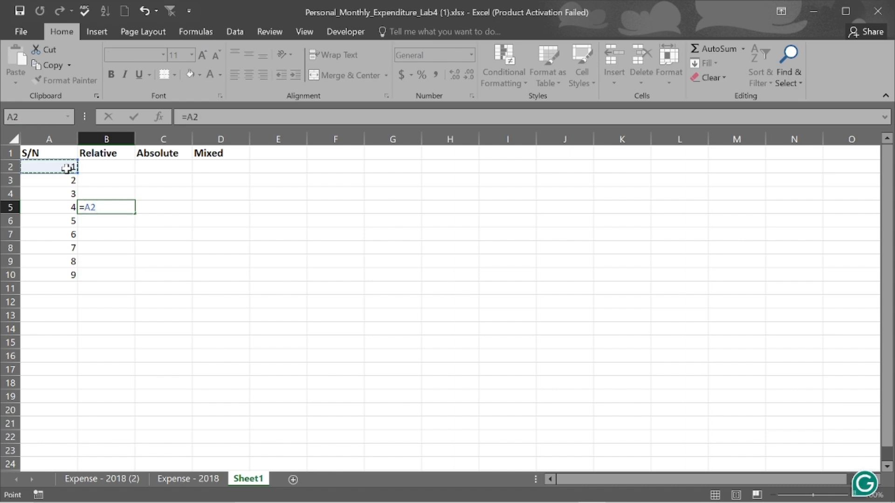
pyautogui.write('+')
pyautogui.click(68, 194)
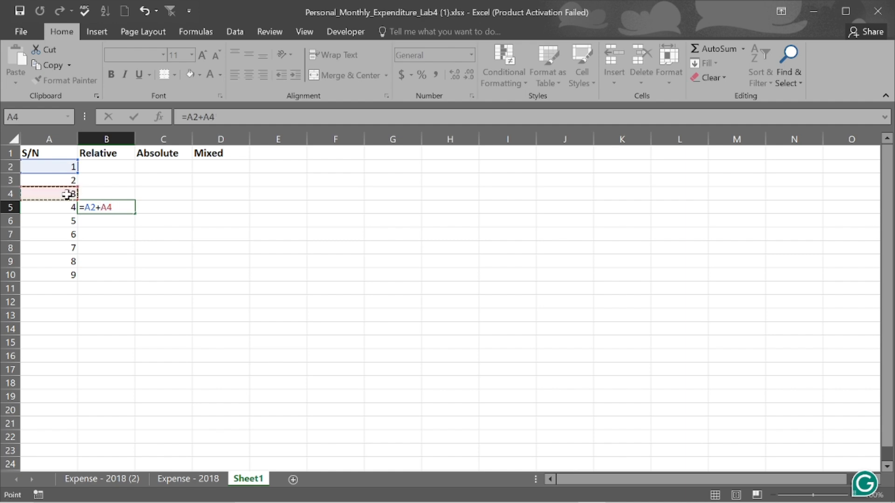
pyautogui.press('Return')
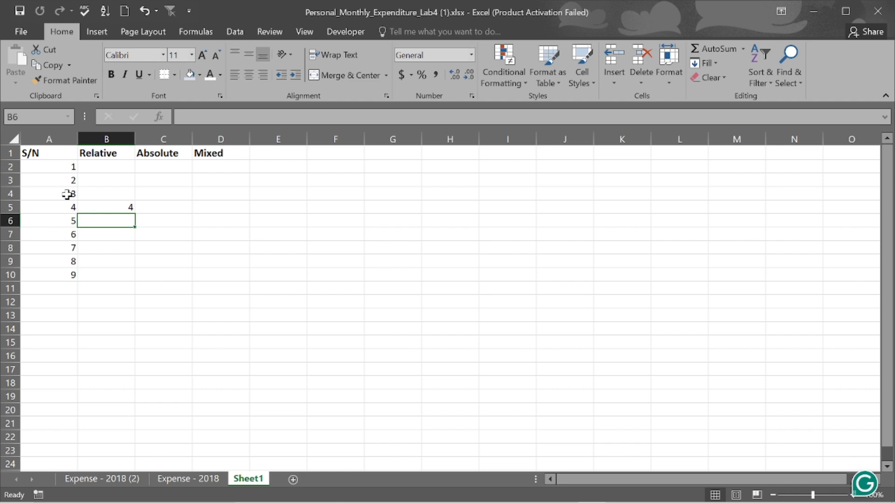
pyautogui.click(71, 195)
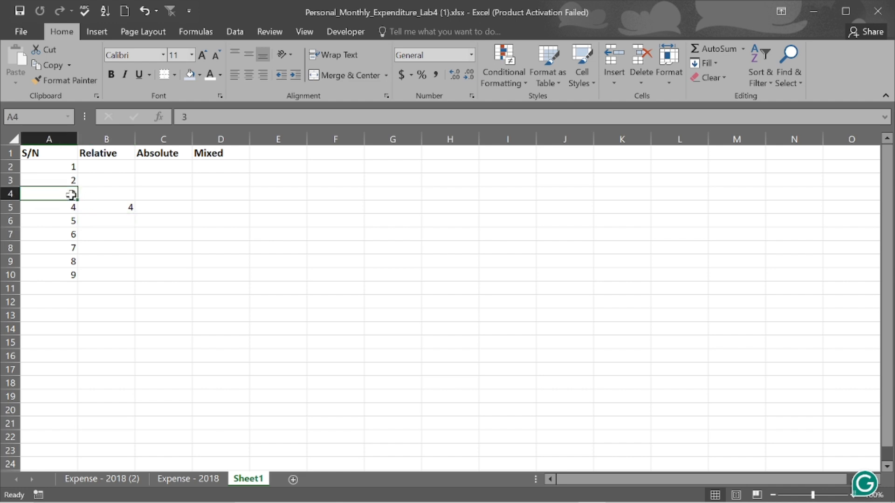
# Step: Change the operator in the B5 formula to multiplication so it is =A2*A4
pyautogui.click(123, 204)
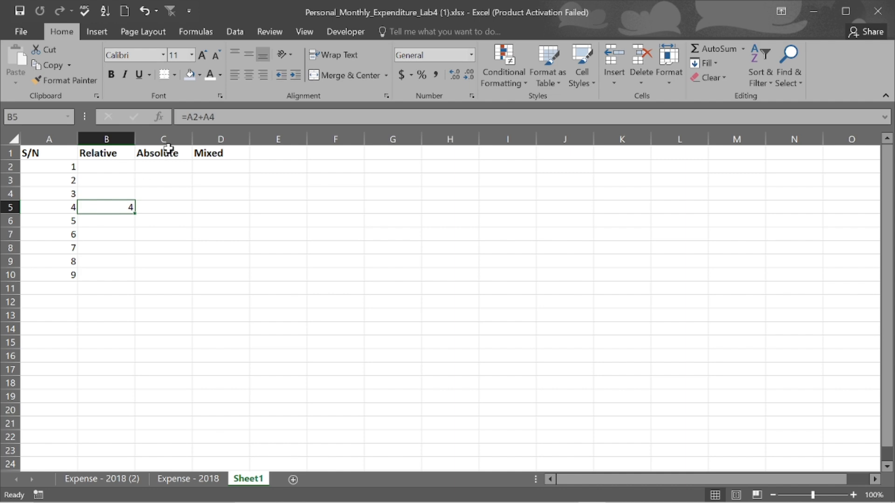
pyautogui.click(205, 118)
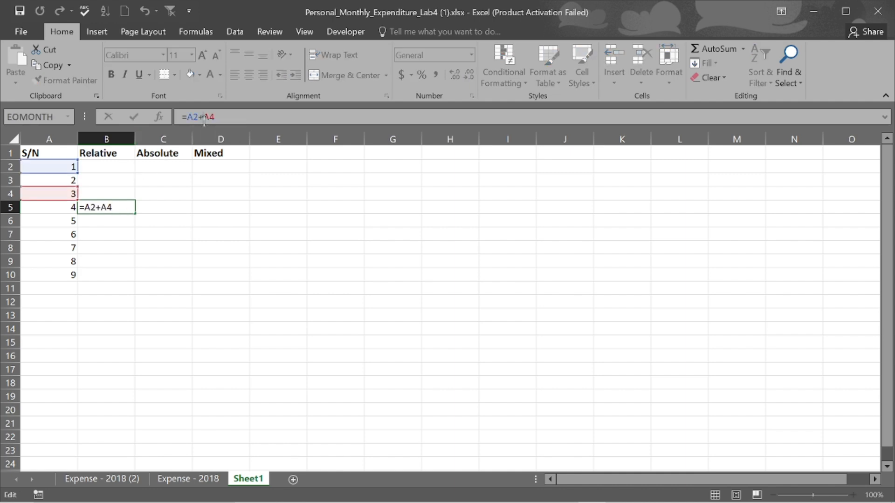
pyautogui.press('BackSpace')
pyautogui.write('*')
pyautogui.press('Return')
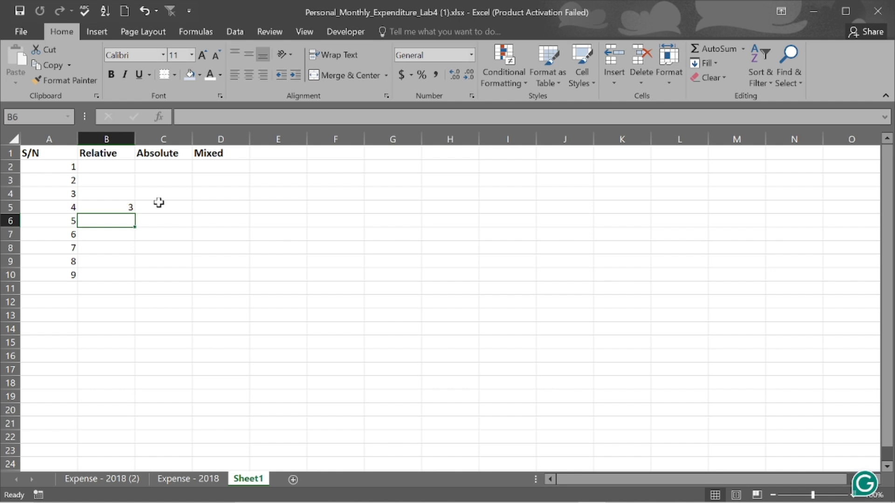
# Step: Fill the B5 formula down to B7 and inspect the cell references in each of the three formulas
pyautogui.click(122, 207)
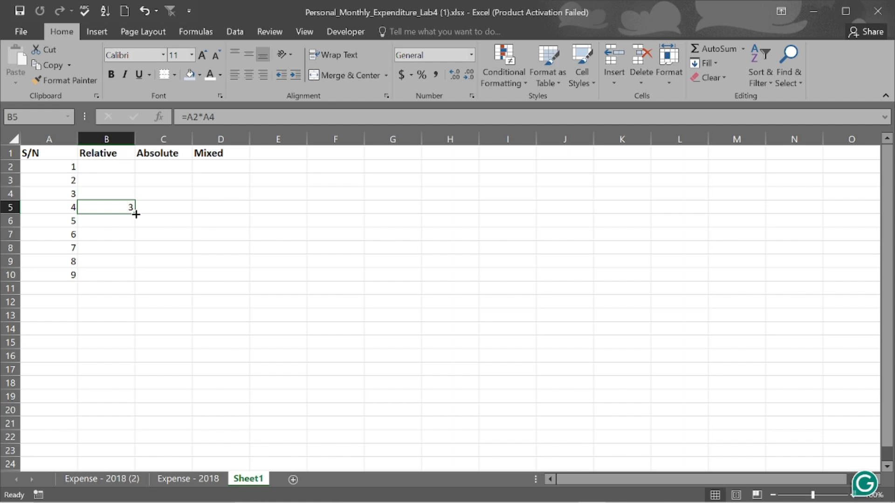
pyautogui.moveTo(137, 214); pyautogui.dragTo(136, 242)
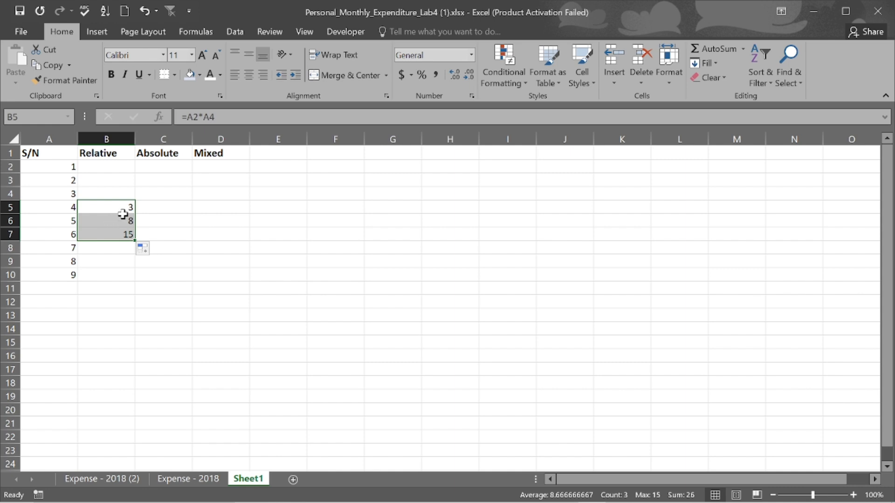
pyautogui.click(125, 219)
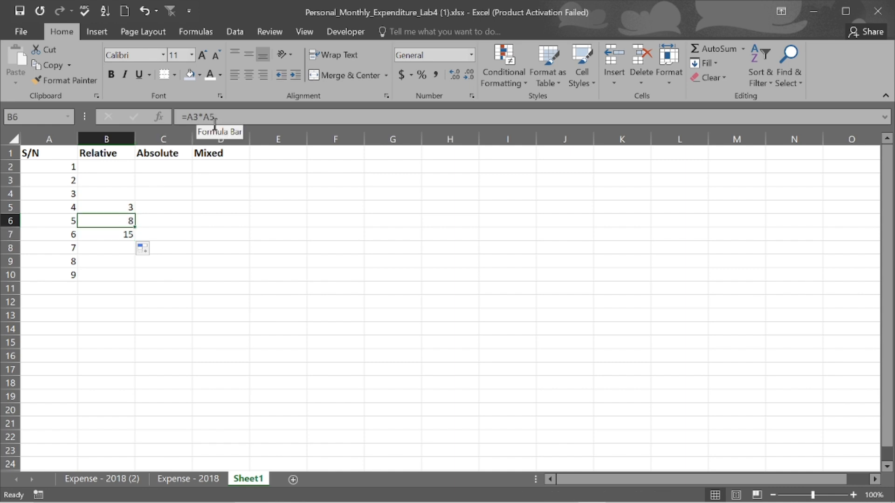
pyautogui.click(117, 207)
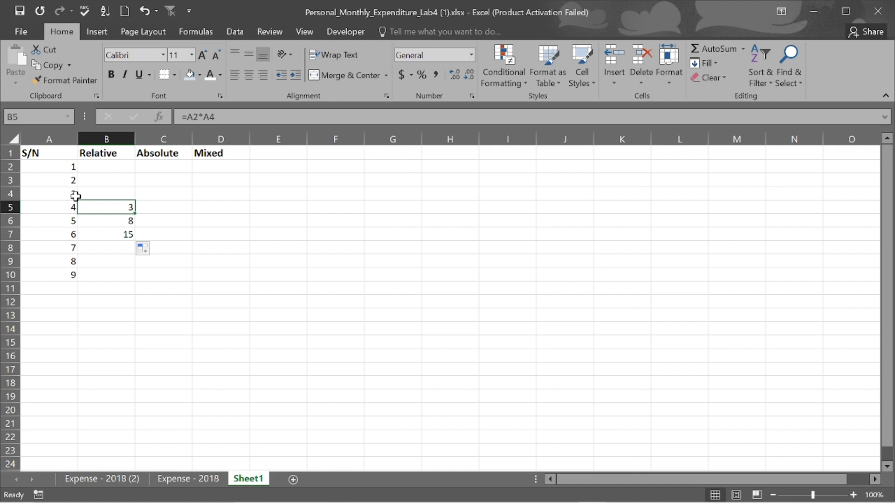
pyautogui.click(107, 220)
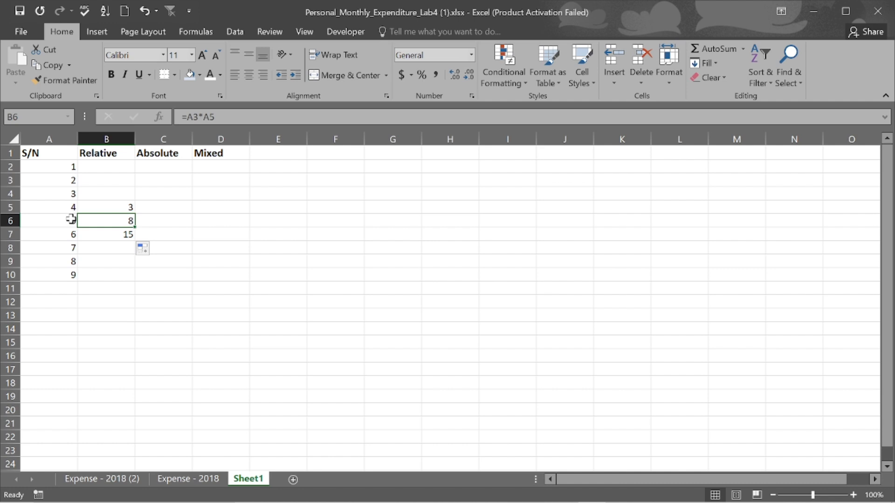
pyautogui.click(103, 231)
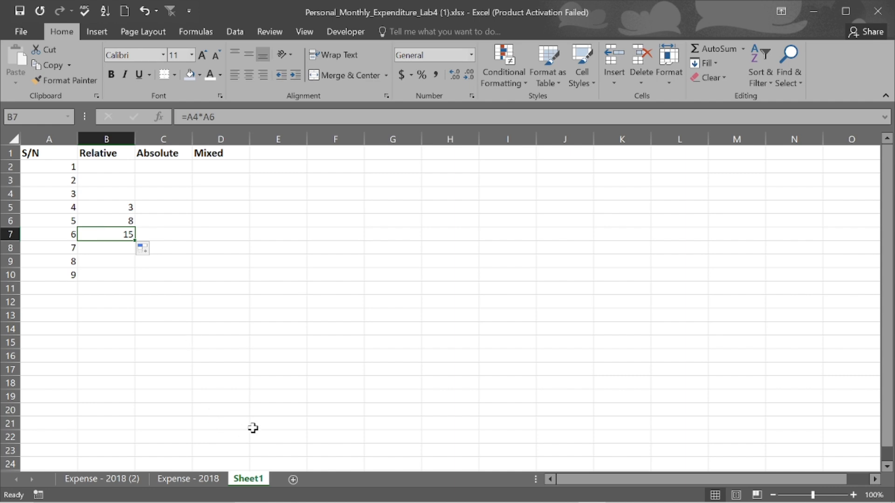
# Step: Review the summary formulas on the Expense - 2018 (2) sheet against the relative-reference example on Sheet1
pyautogui.click(127, 484)
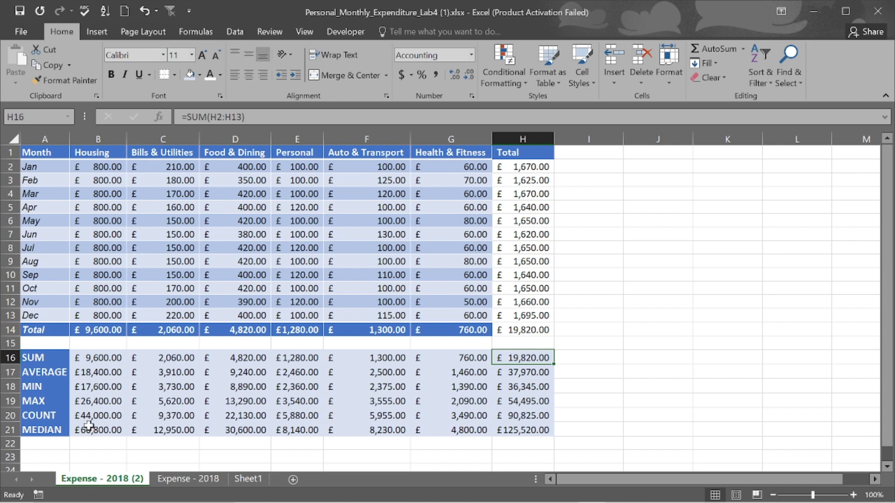
pyautogui.click(248, 480)
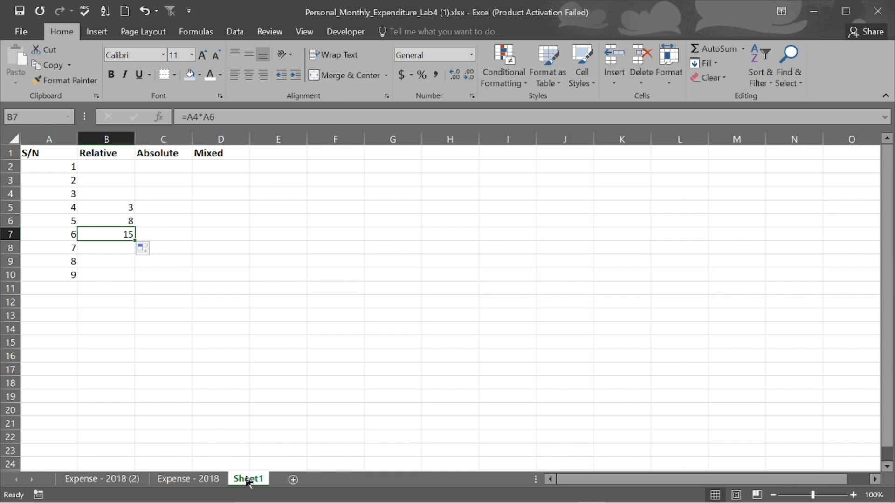
pyautogui.moveTo(247, 502)
pyautogui.click(102, 479)
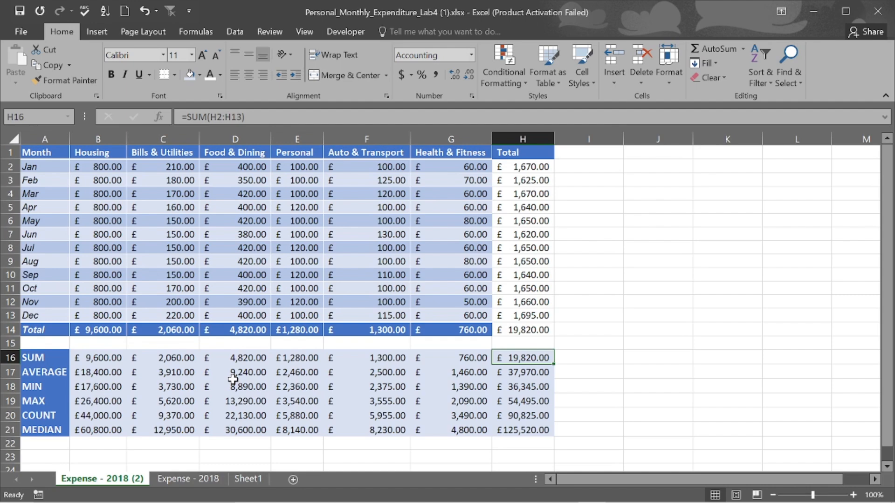
# Step: Switch to the PowerPoint training deck and advance from the Relative References recap to the Absolute References slide
pyautogui.moveTo(566, 497)
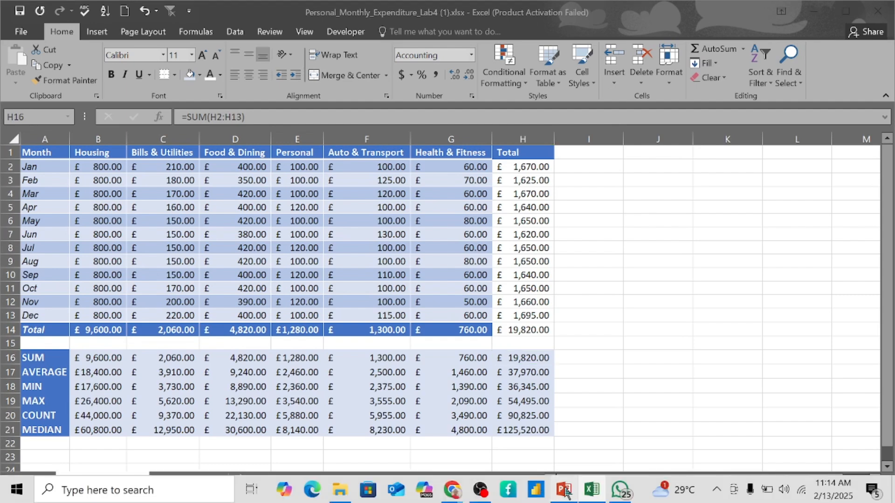
pyautogui.click(565, 491)
pyautogui.click(565, 491)
pyautogui.click(565, 490)
pyautogui.press('pagedown')
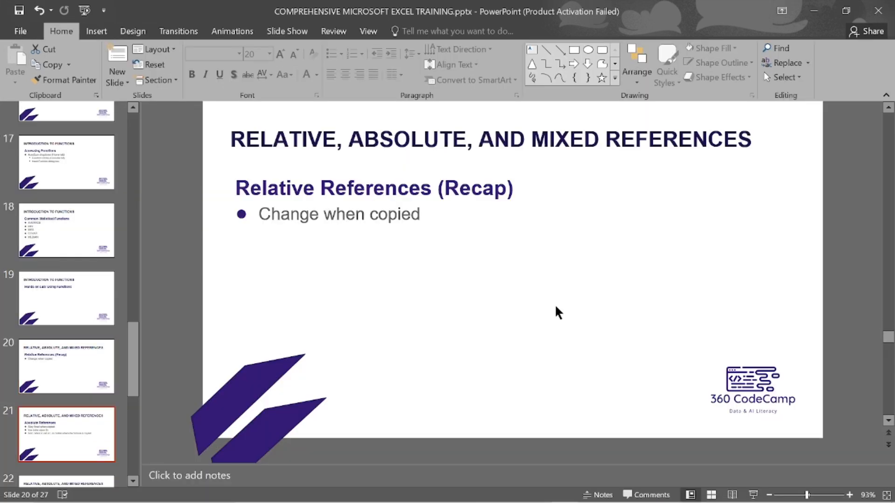
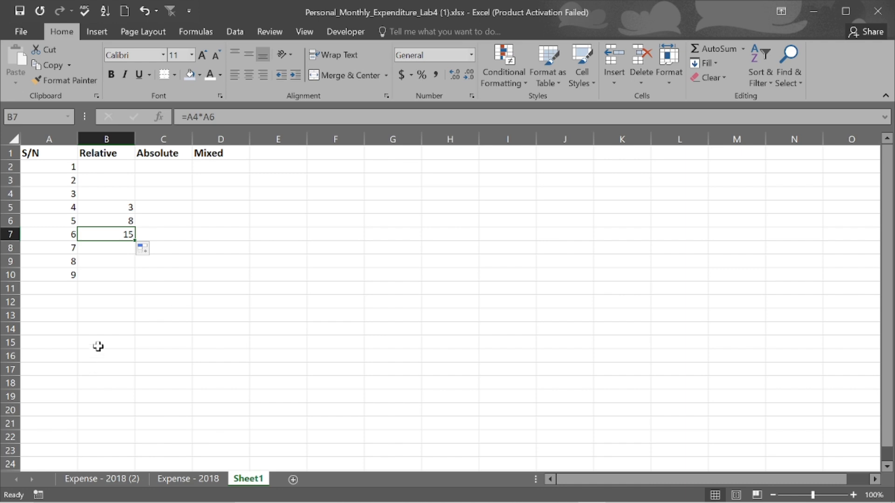
# Step: Begin the formula =A2*A4 in cell C5 of the Absolute column on Sheet1 in Excel
pyautogui.click(161, 206)
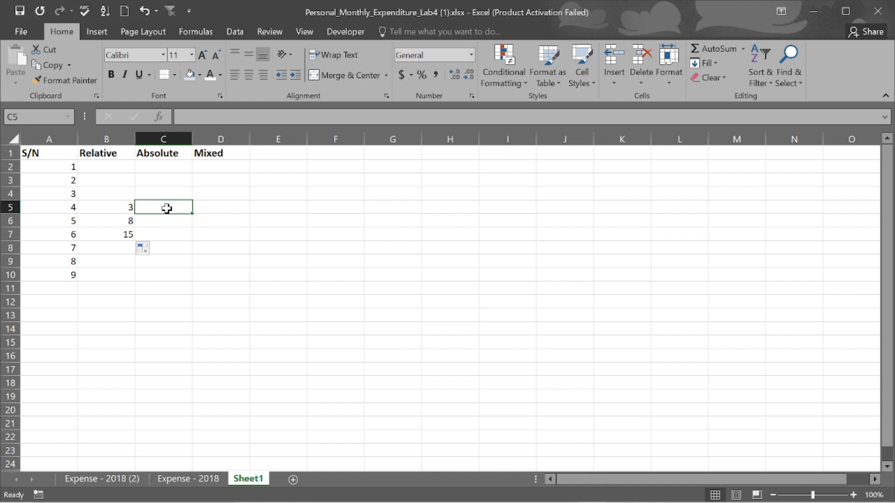
pyautogui.write('=')
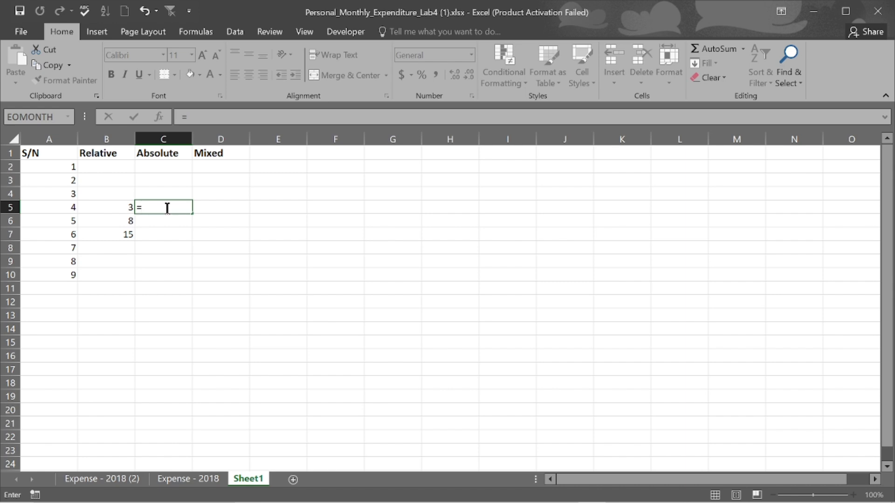
pyautogui.click(73, 170)
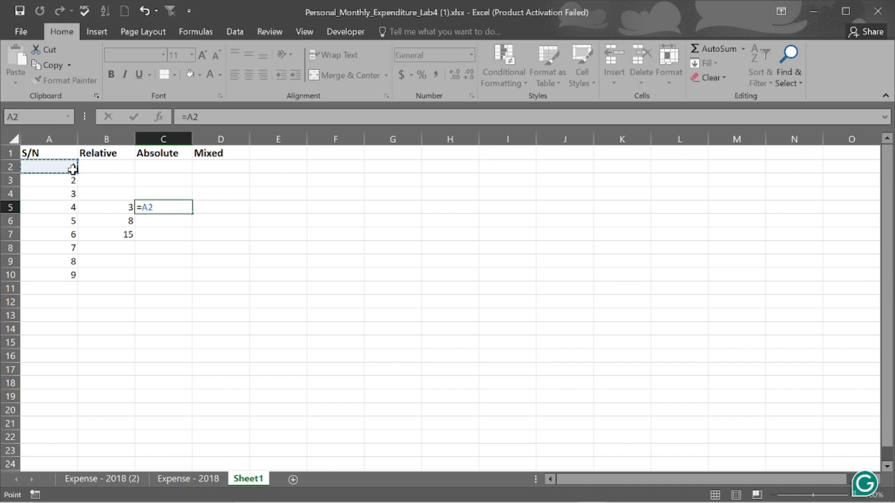
pyautogui.write('*')
pyautogui.click(71, 194)
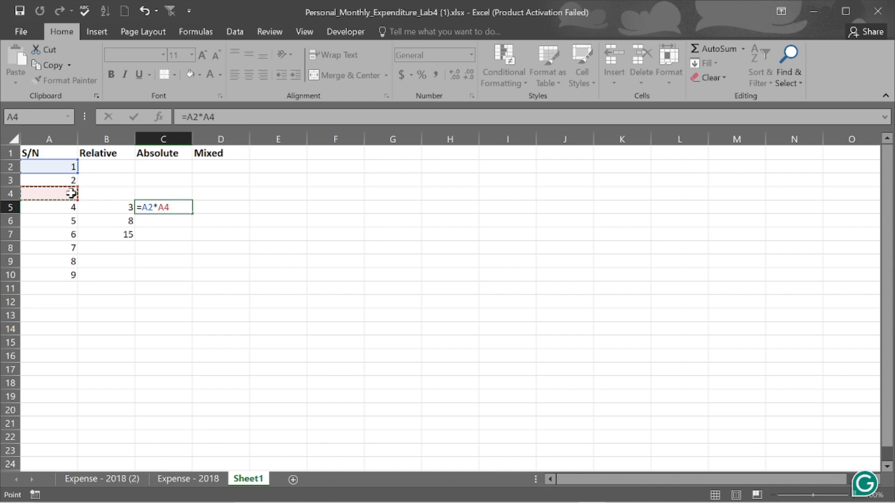
# Step: Cycle the A4 reference in the C5 formula through its absolute and mixed forms back to relative
pyautogui.press('F4')
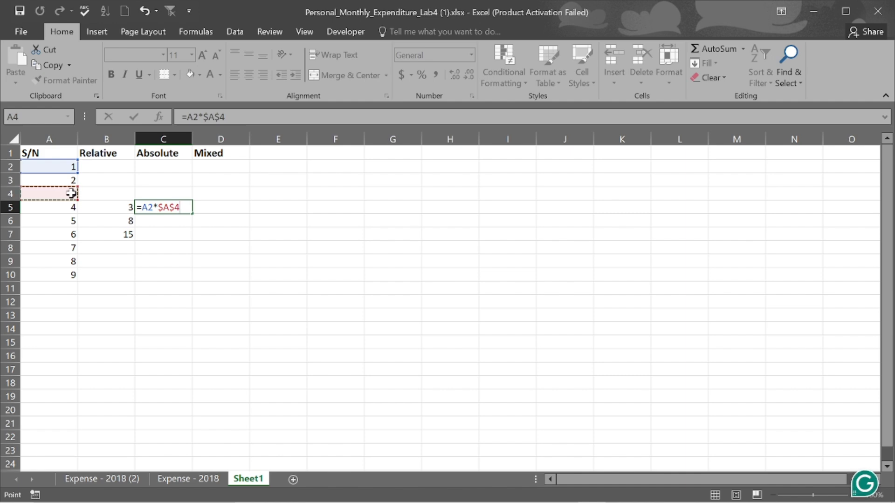
pyautogui.press('F4')
pyautogui.press('F4')
pyautogui.press('F4')
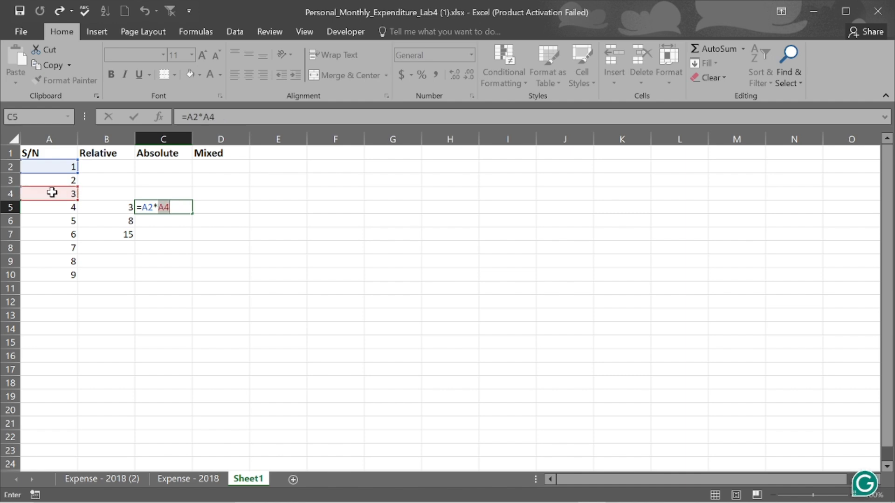
# Step: Cycle both references of the C5 formula together through the absolute and mixed forms back to =A2*A4
pyautogui.click(149, 208)
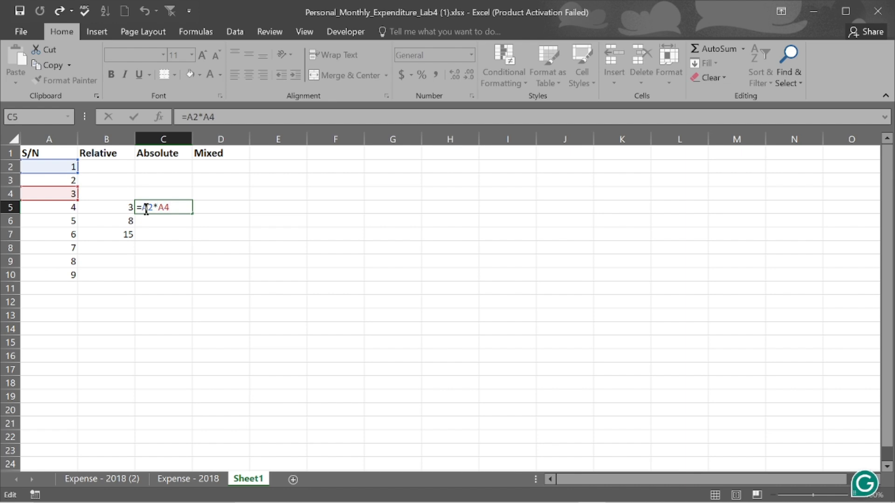
pyautogui.moveTo(143, 208); pyautogui.dragTo(170, 208)
pyautogui.press('F4')
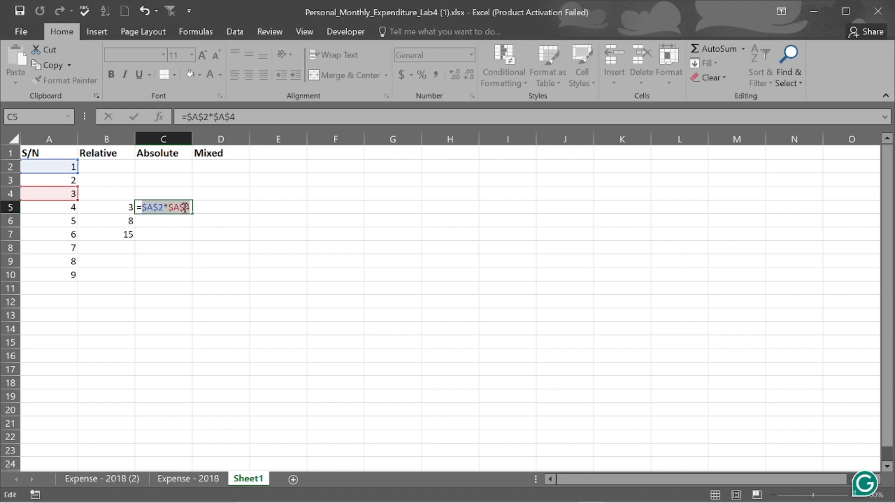
pyautogui.press('F4')
pyautogui.press('F4')
pyautogui.press('F4')
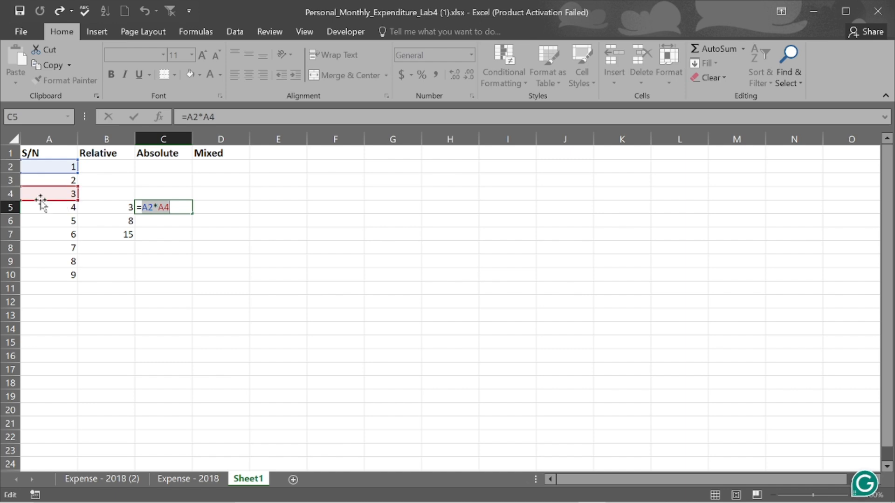
# Step: Make both references in the C5 formula absolute as =$A$2*$A$4, and undo the conversion
pyautogui.click(145, 207)
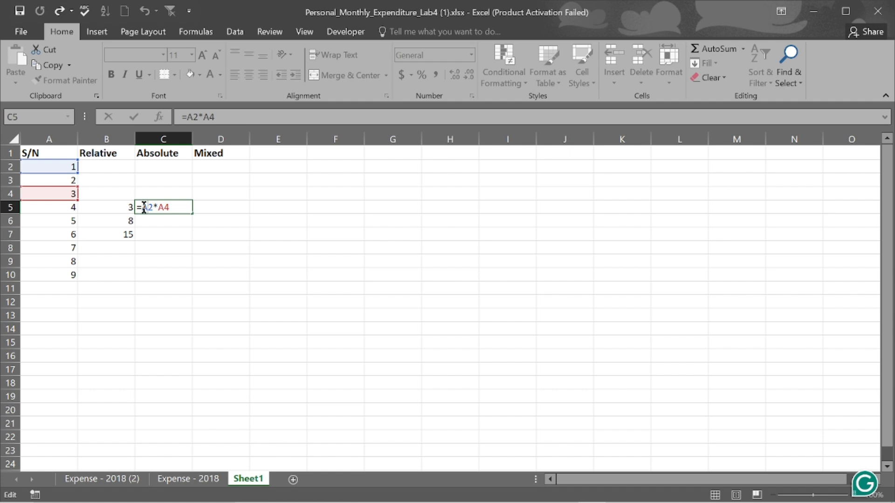
pyautogui.moveTo(142, 206); pyautogui.dragTo(171, 206)
pyautogui.press('F4')
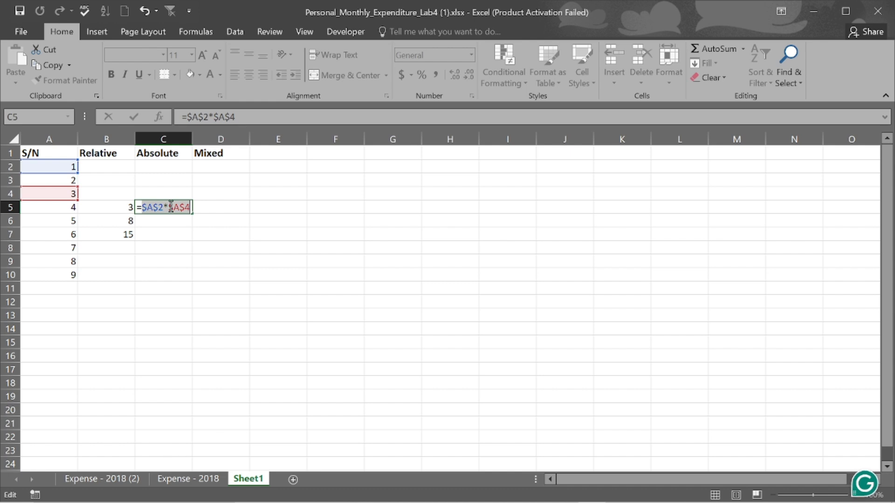
pyautogui.hotkey('ctrl', 'z')
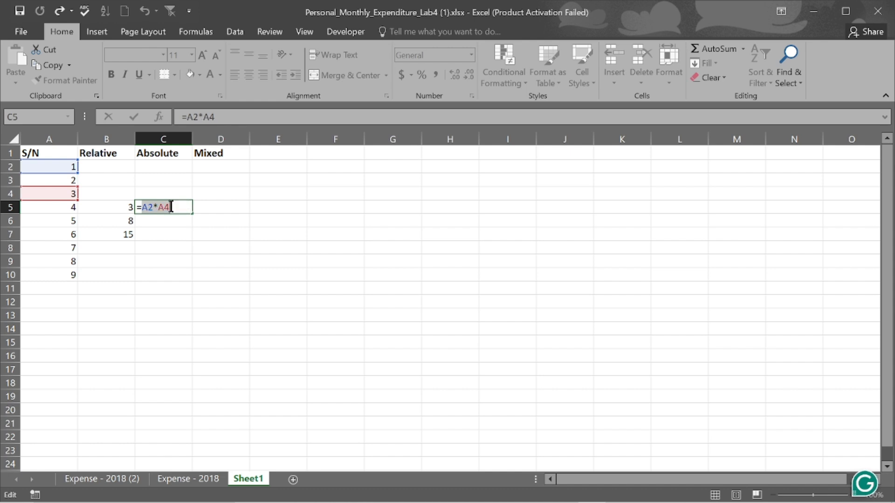
# Step: Insert dollar signs manually before the column and row of A2 so the C5 formula is =$A$2*A4
pyautogui.click(144, 210)
pyautogui.write('$')
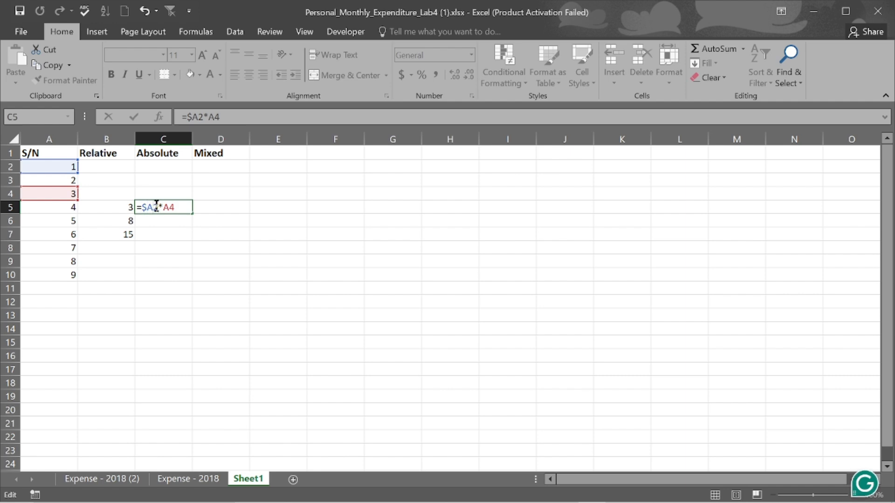
pyautogui.click(157, 206)
pyautogui.write('$')
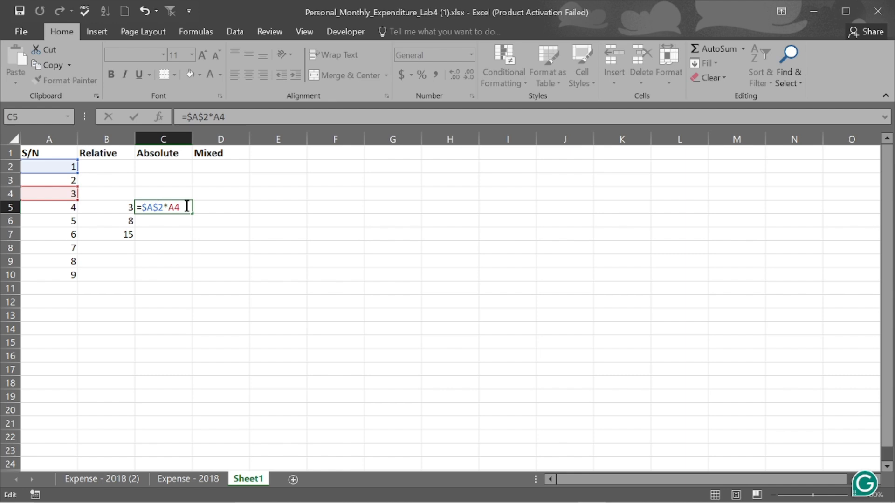
# Step: Undo and redo the dollar-sign edit repeatedly, and delete both dollar signs from the A2 reference in C5
pyautogui.hotkey('ctrl', 'z')
pyautogui.hotkey('ctrl', 'y')
pyautogui.hotkey('ctrl', 'z')
pyautogui.hotkey('ctrl', 'y')
pyautogui.hotkey('ctrl', 'z')
pyautogui.hotkey('ctrl', 'y')
pyautogui.hotkey('ctrl', 'z')
pyautogui.hotkey('ctrl', 'y')
pyautogui.hotkey('ctrl', 'z')
pyautogui.hotkey('ctrl', 'y')
pyautogui.moveTo(141, 207); pyautogui.dragTo(160, 206)
pyautogui.click(160, 206)
pyautogui.press('BackSpace')
pyautogui.click(148, 206)
pyautogui.press('BackSpace')
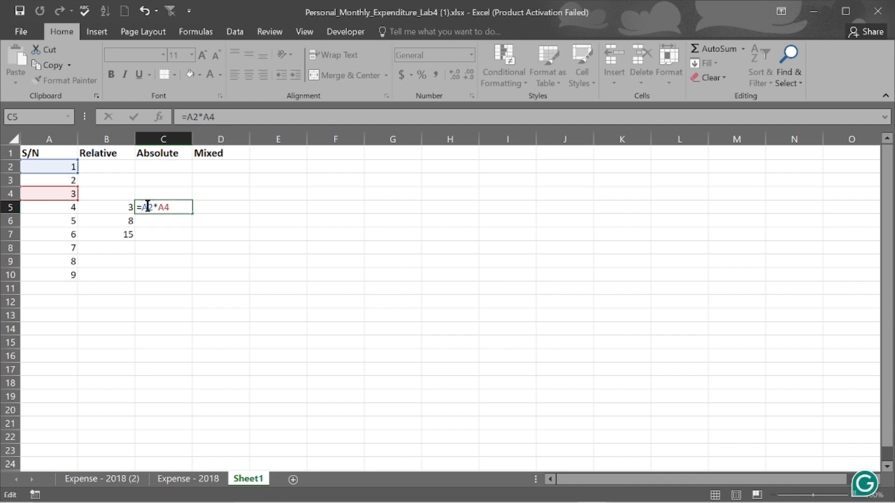
# Step: Convert both references in the C5 formula to absolute and enter it as =$A$2*$A$4
pyautogui.moveTo(147, 206); pyautogui.dragTo(174, 208)
pyautogui.click(175, 209)
pyautogui.press('F4')
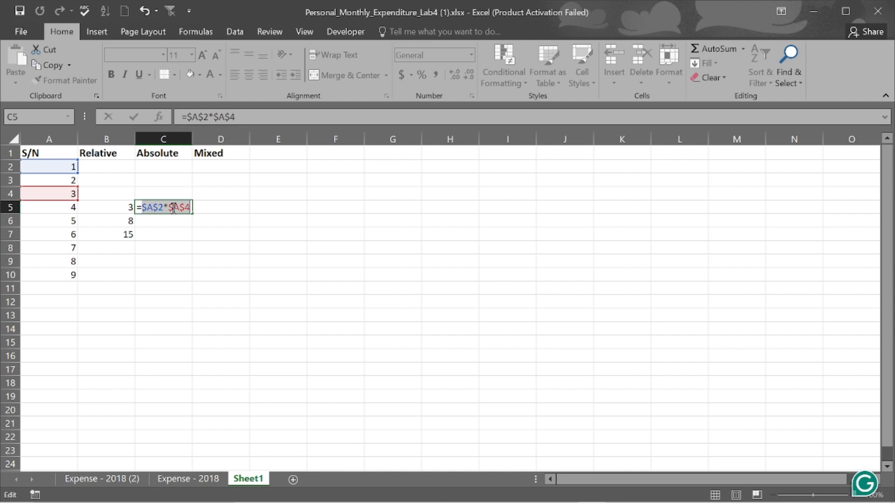
pyautogui.press('Return')
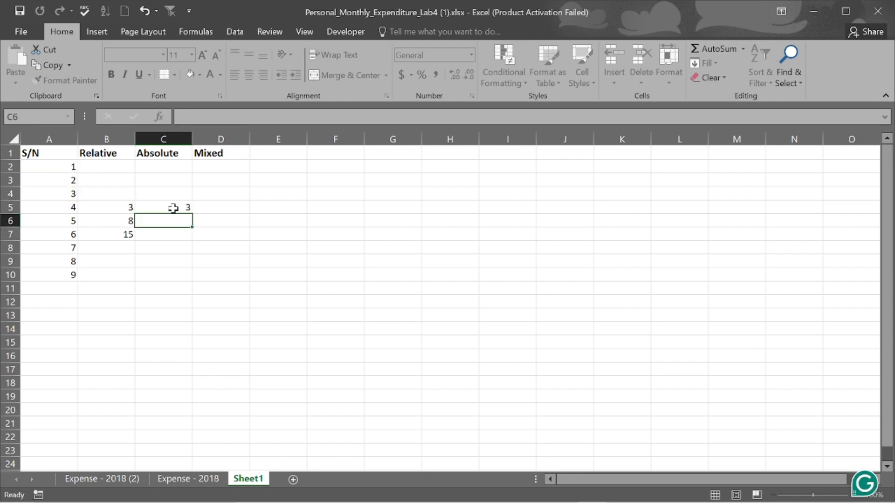
# Step: Fill the absolute-reference formula from C5 down to C7 and inspect the copied formula in C7
pyautogui.click(182, 208)
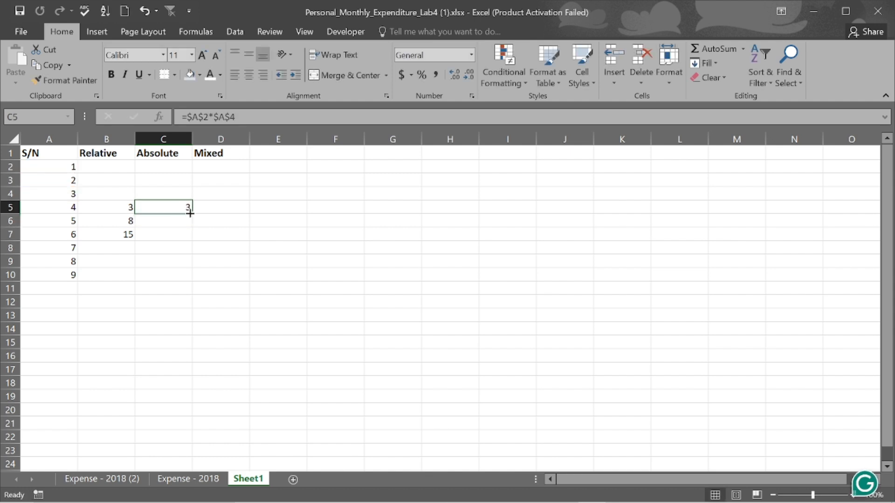
pyautogui.moveTo(190, 213); pyautogui.dragTo(187, 237)
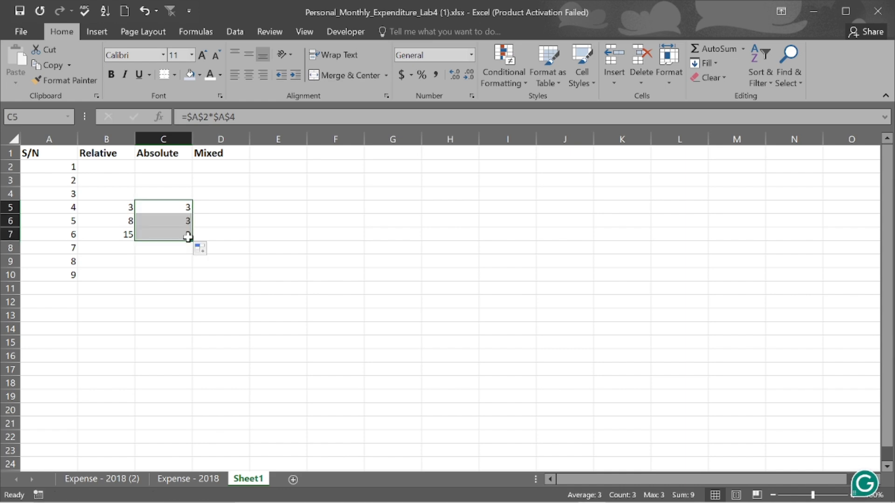
pyautogui.click(188, 238)
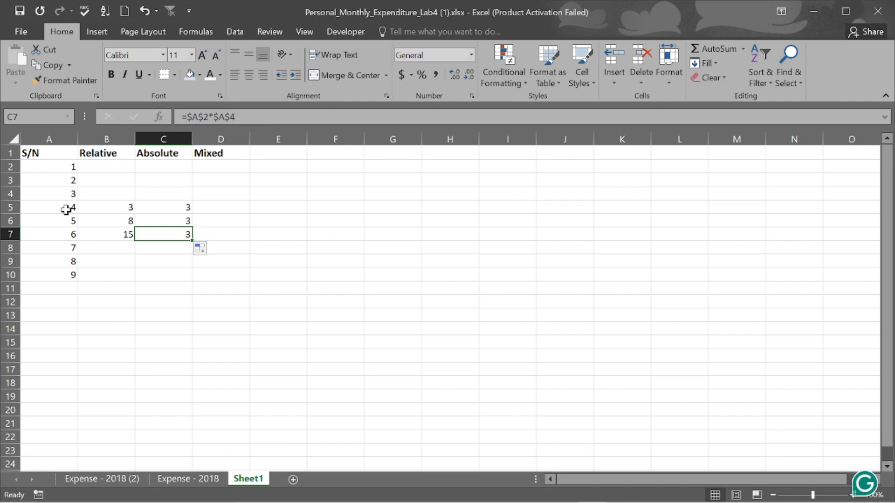
# Step: Change both absolute references in the C5 formula to row 5 so it reads =$A$5*$A$5
pyautogui.click(169, 208)
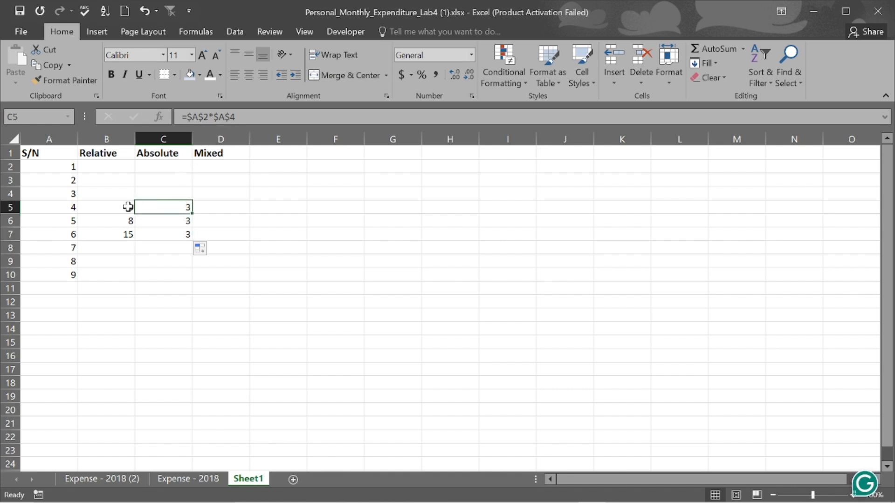
pyautogui.click(210, 117)
pyautogui.press('BackSpace')
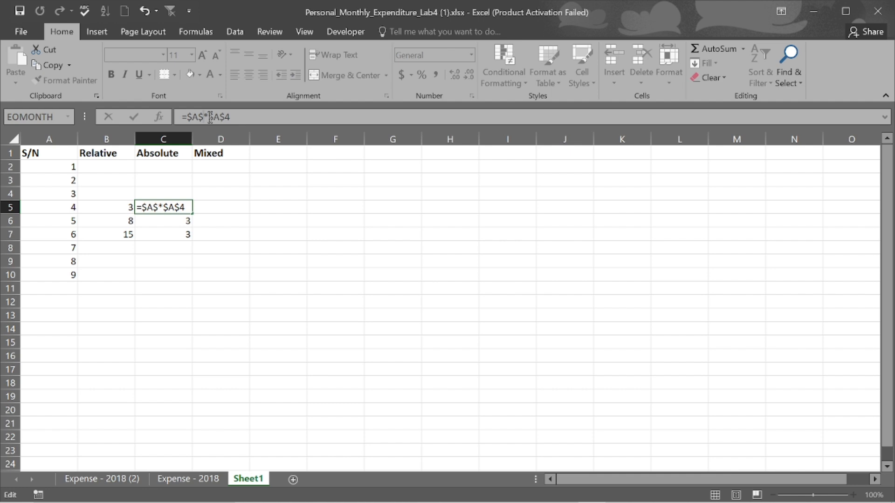
pyautogui.write('5')
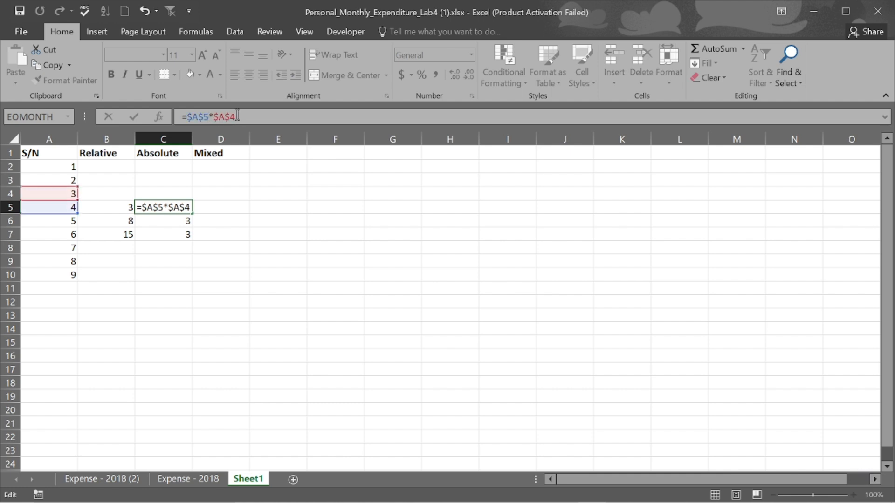
pyautogui.press('BackSpace')
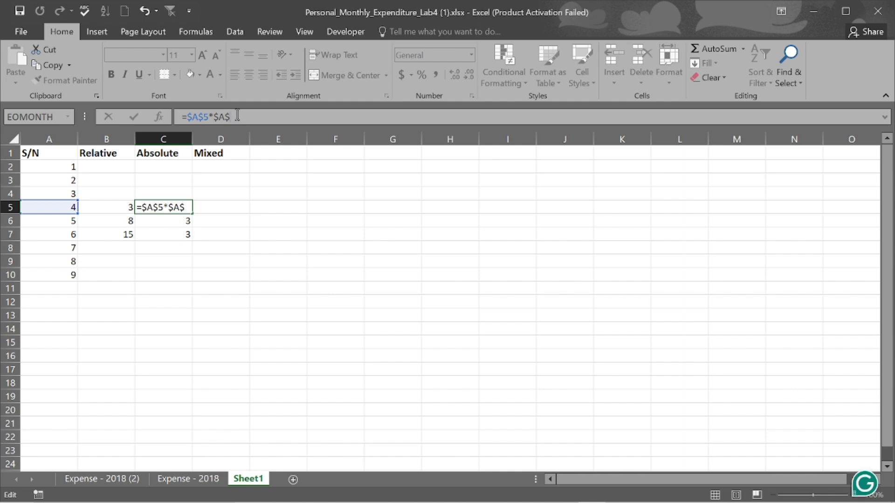
pyautogui.write('5')
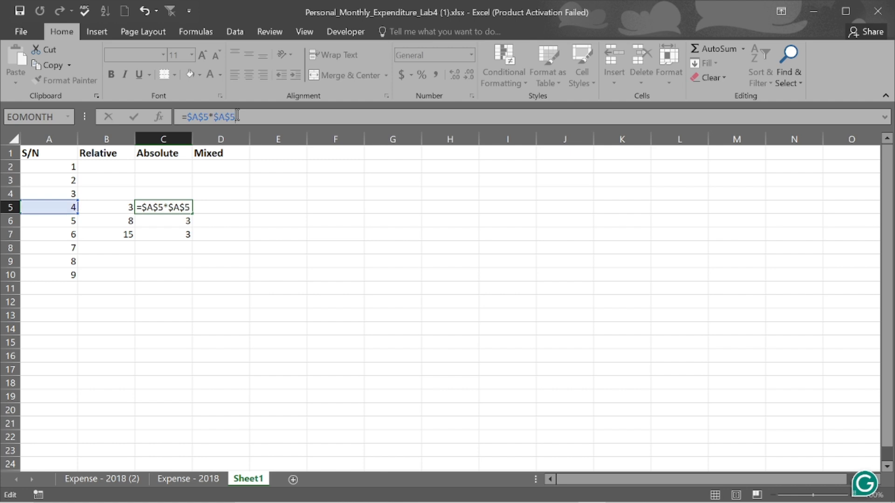
pyautogui.press('Return')
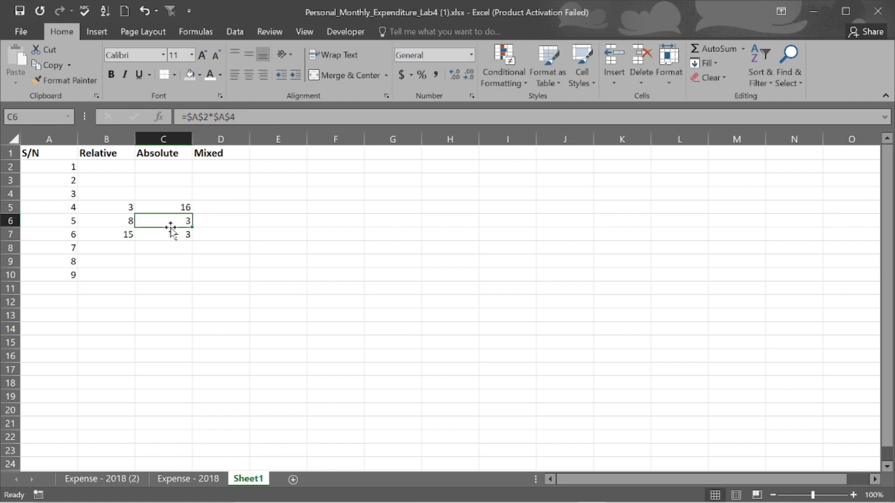
# Step: Fill the revised absolute formula from C5 down to C7 and inspect the copied formula in C6
pyautogui.click(175, 207)
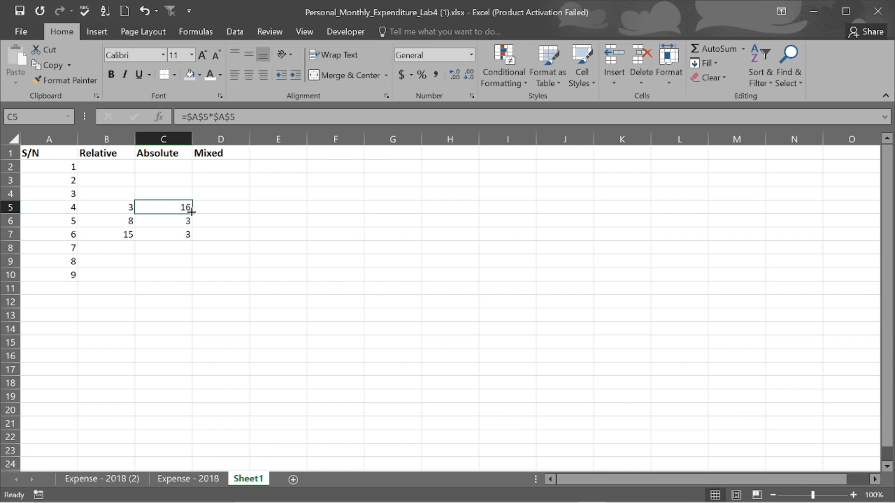
pyautogui.moveTo(192, 214); pyautogui.dragTo(191, 239)
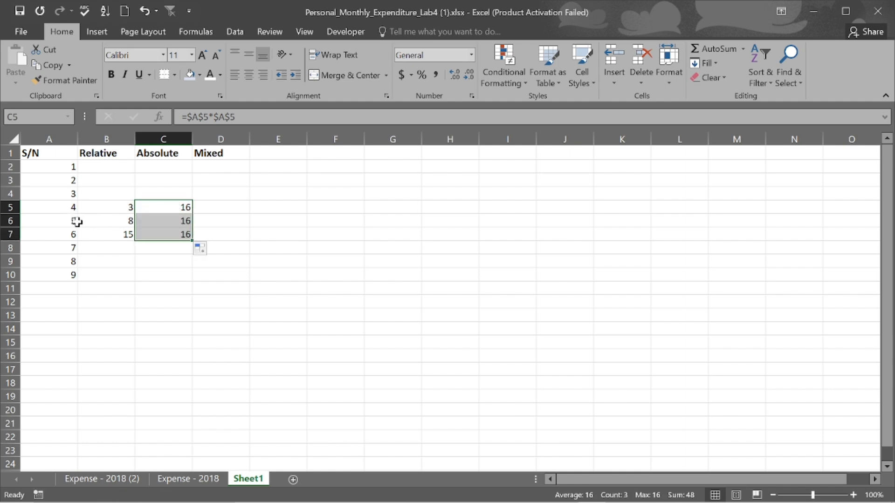
pyautogui.click(181, 224)
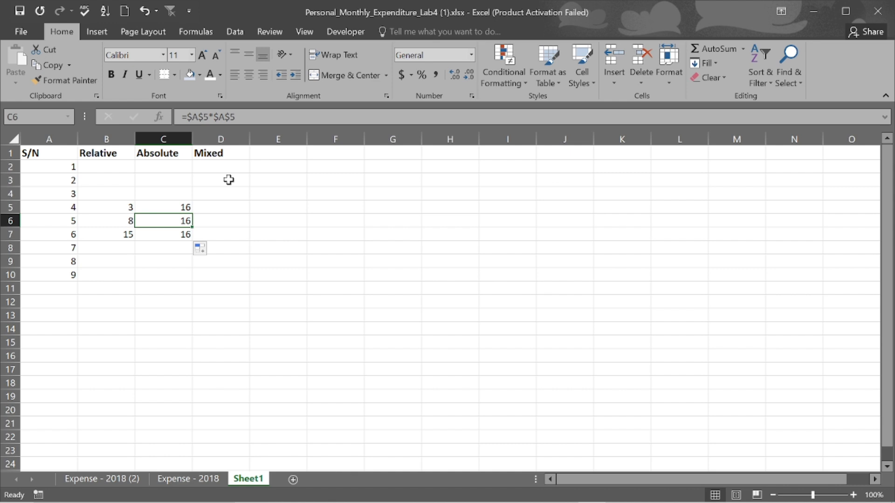
# Step: Start a mixed-reference formula in D5 with =A$2*$, locking the row of A2 and leaving the second reference open
pyautogui.click(222, 211)
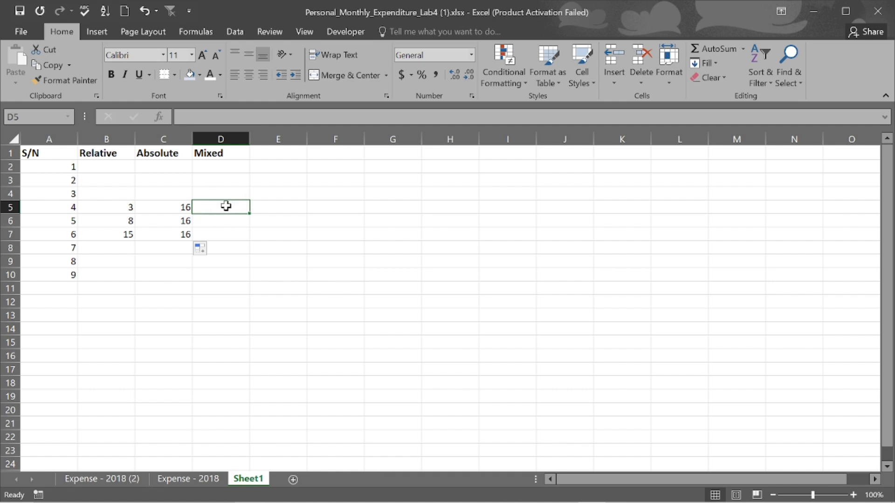
pyautogui.write('=')
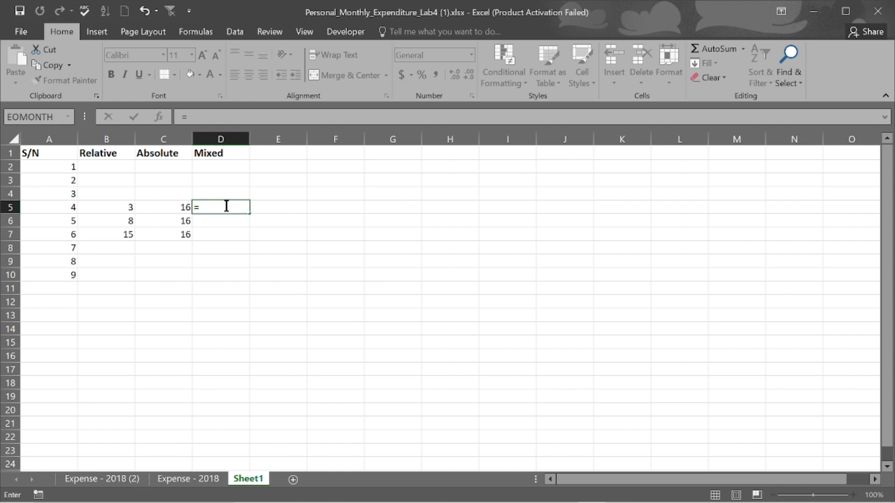
pyautogui.write('A')
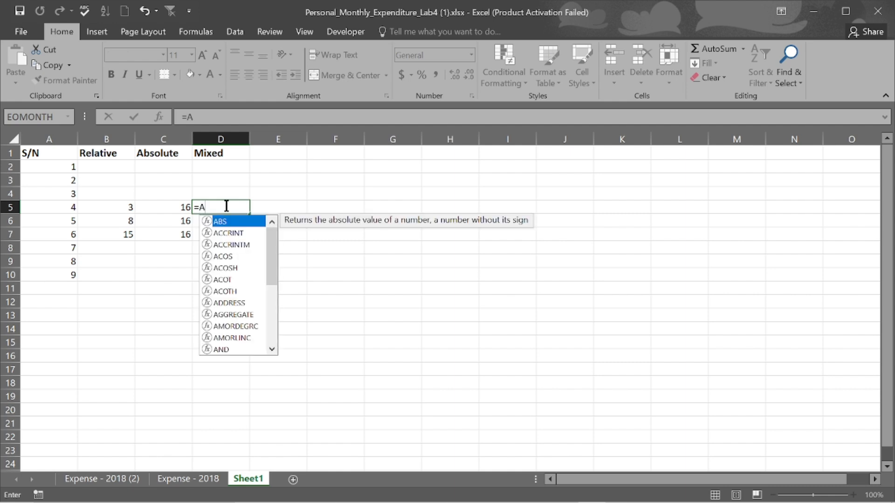
pyautogui.write('$')
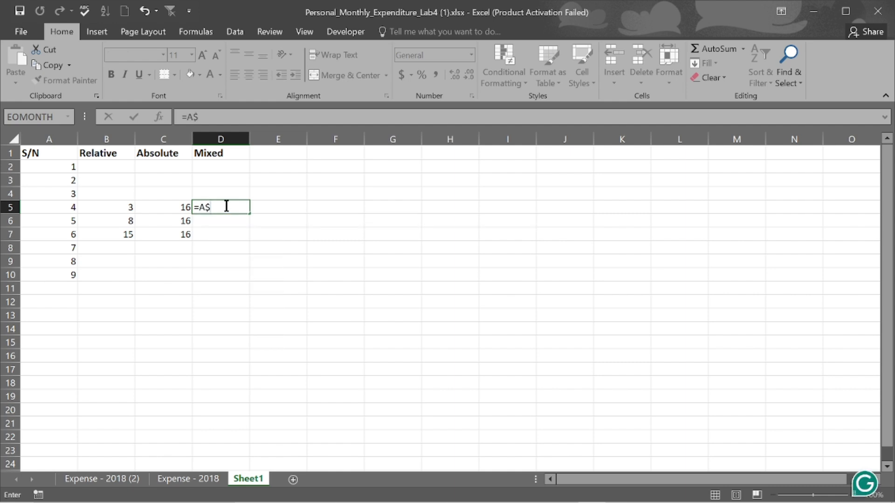
pyautogui.write('1')
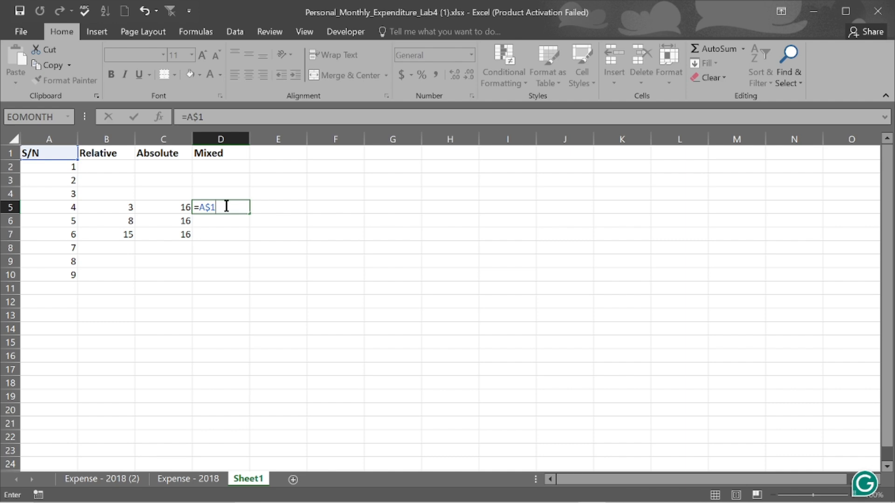
pyautogui.press('BackSpace')
pyautogui.write('2')
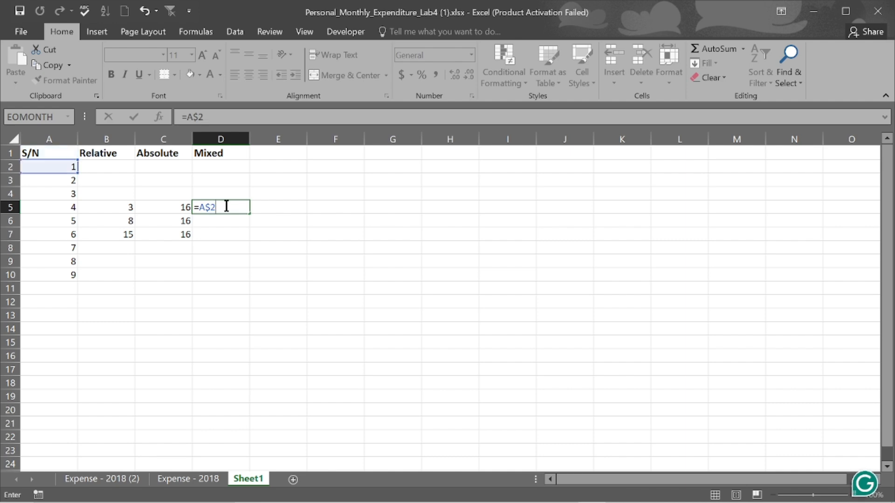
pyautogui.write('*')
pyautogui.write('$')
pyautogui.click(182, 210)
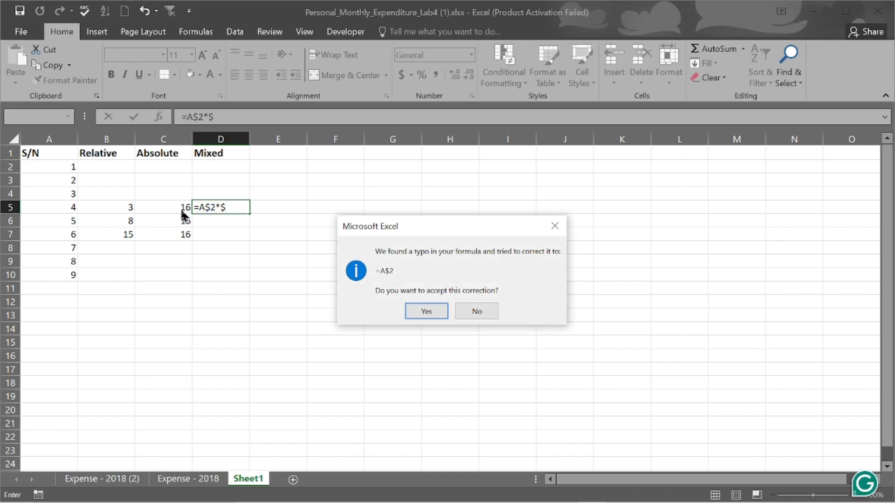
pyautogui.click(466, 309)
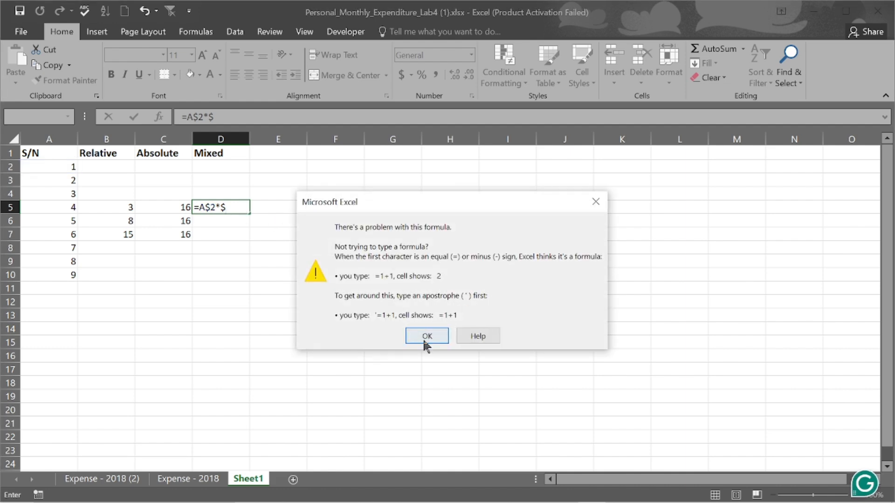
pyautogui.click(424, 340)
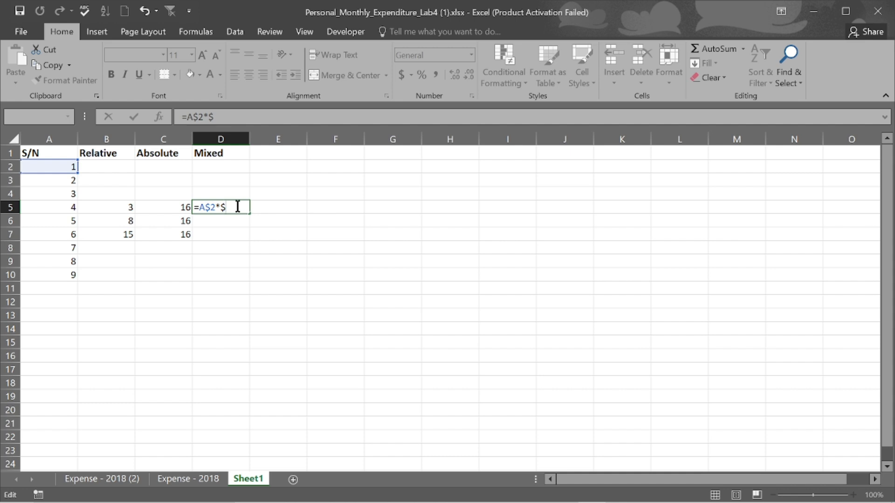
# Step: Complete the D5 formula with the column-locked reference $B5 and enter it as =A$2*$B5
pyautogui.write('B')
pyautogui.write('5')
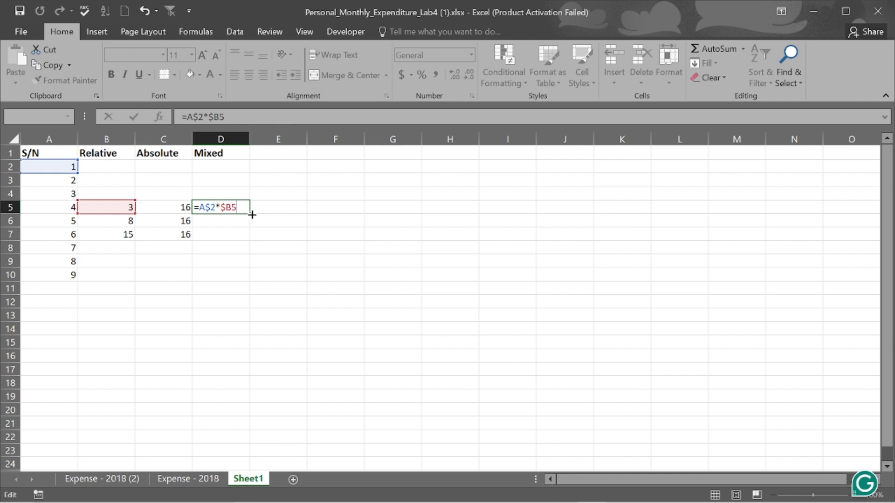
pyautogui.press('Return')
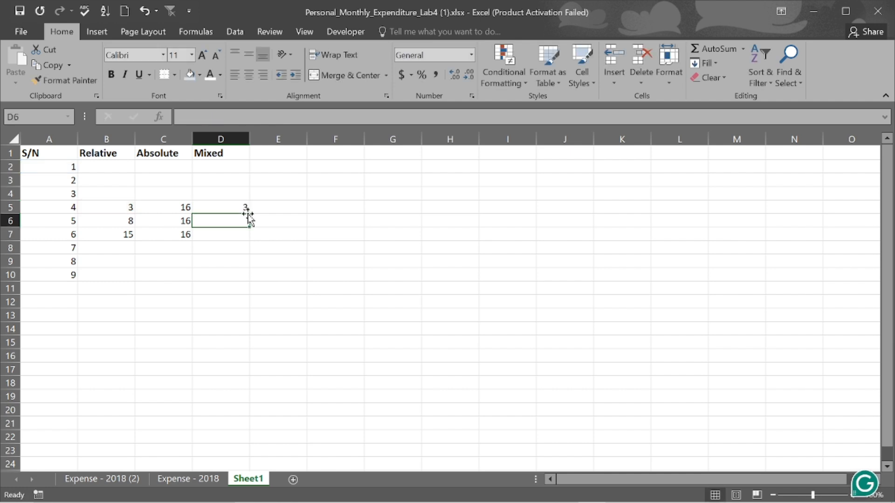
# Step: Fill the mixed-reference formula from D5 down to D7 and inspect the formulas in D5, D6 and D7
pyautogui.click(240, 207)
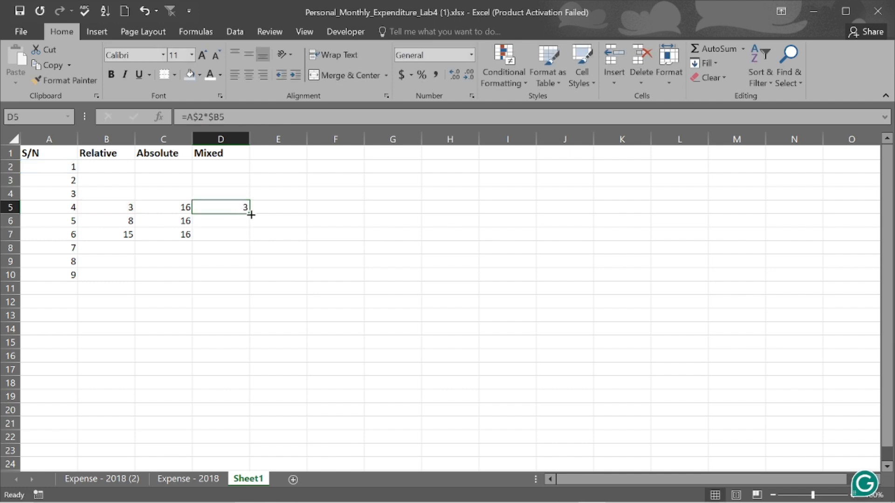
pyautogui.moveTo(249, 213); pyautogui.dragTo(241, 236)
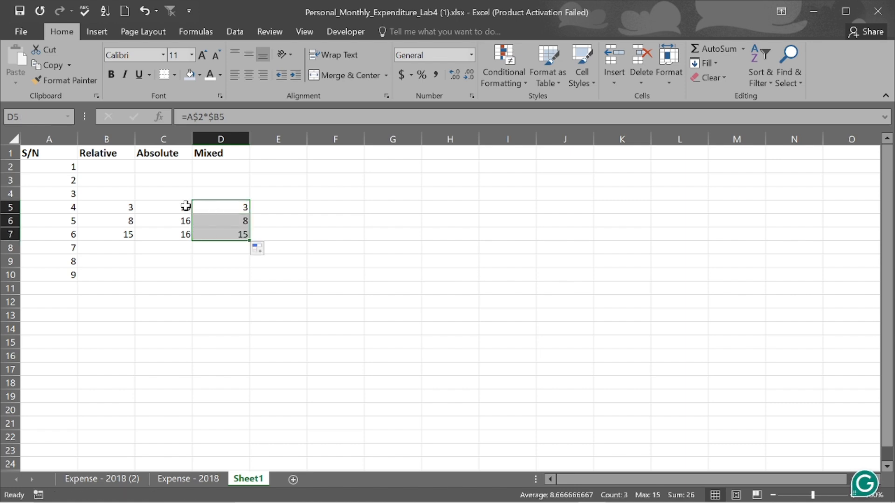
pyautogui.click(212, 209)
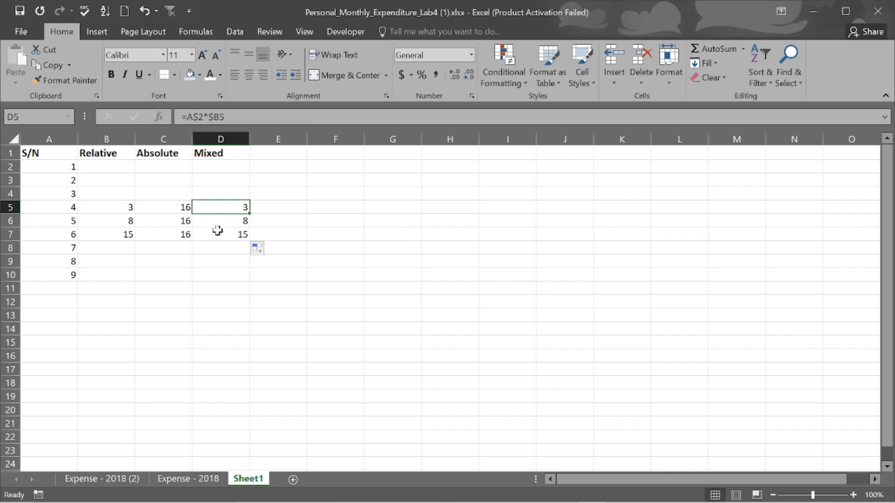
pyautogui.click(234, 223)
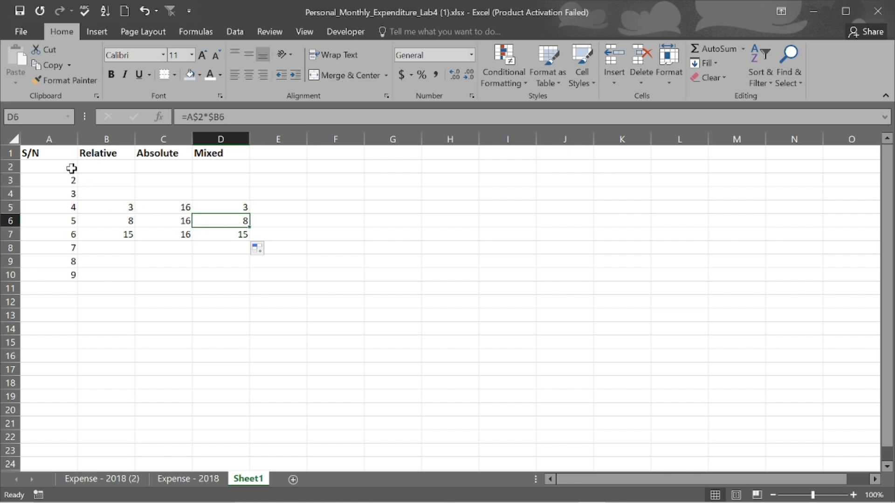
pyautogui.click(231, 236)
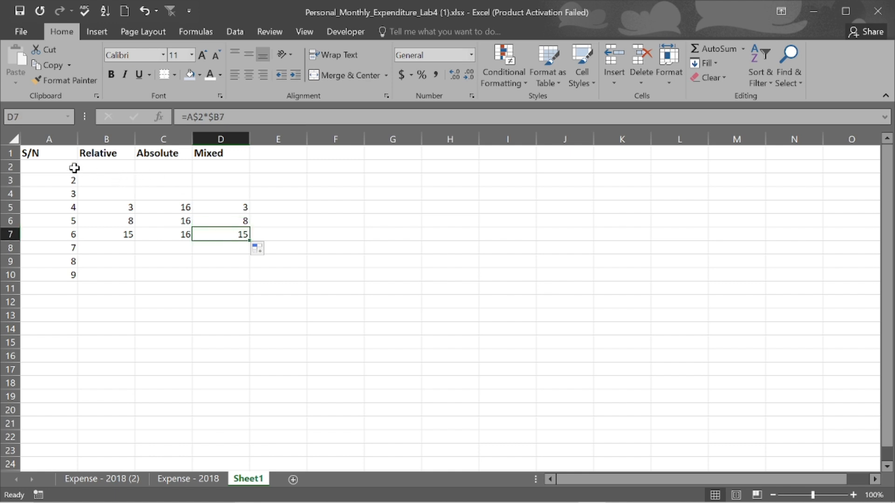
pyautogui.doubleClick(243, 233)
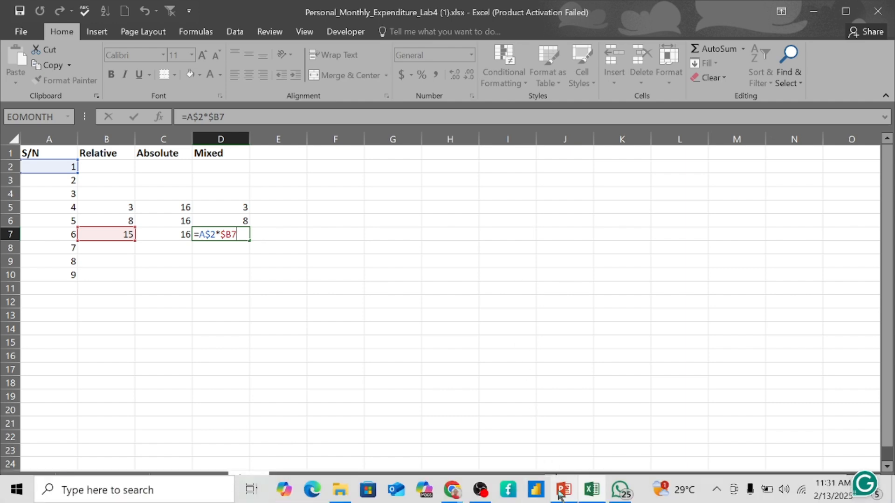
# Step: Switch to the PowerPoint training presentation and view the Common Formula Errors slide
pyautogui.click(559, 493)
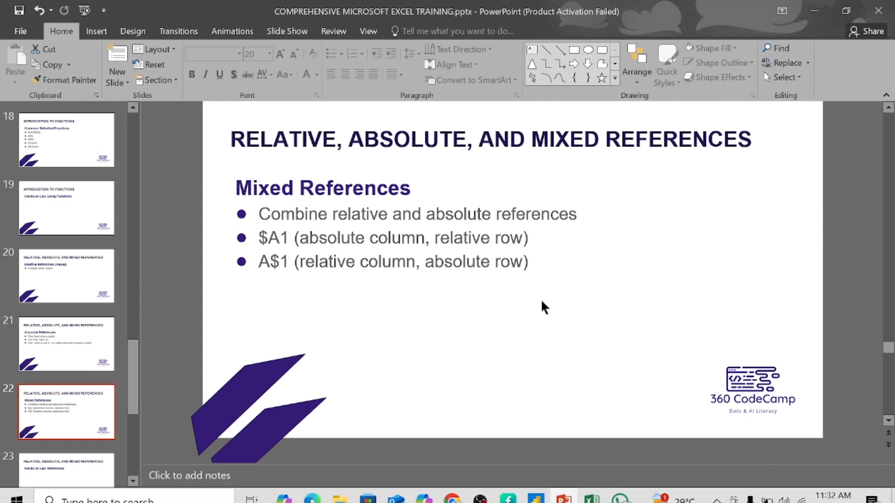
pyautogui.scroll(-1, 543, 307)
pyautogui.scroll(-1, 543, 307)
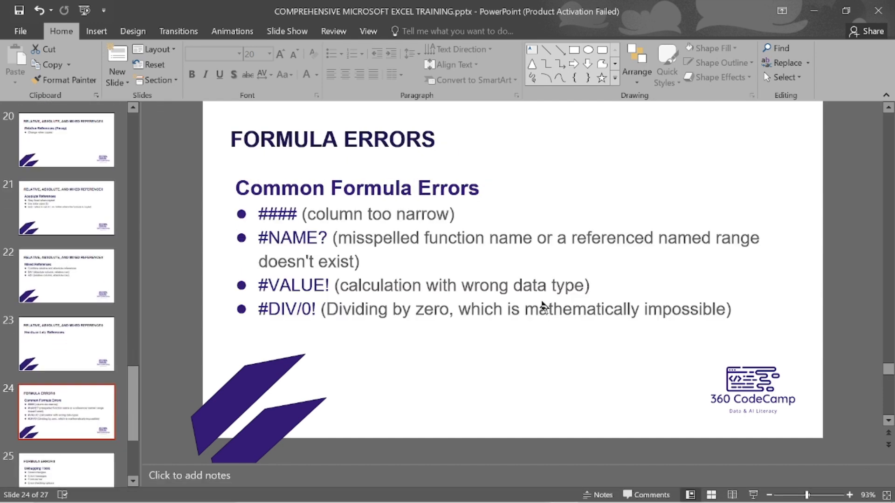
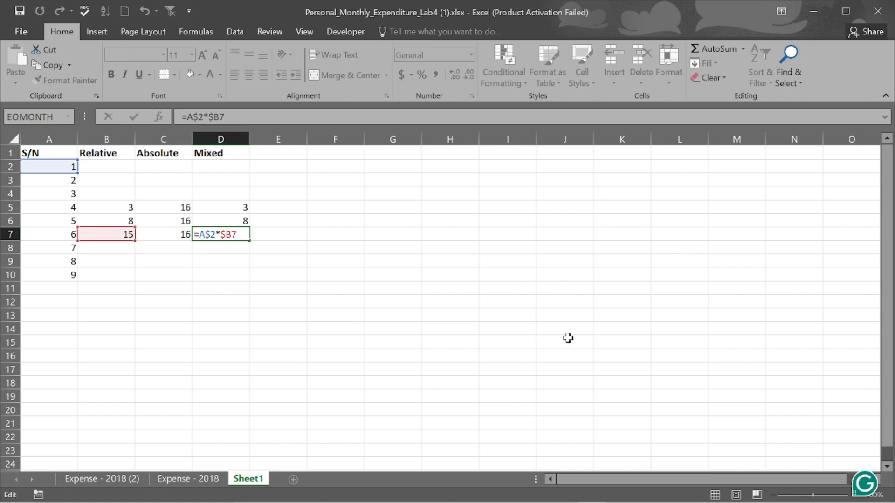
# Step: Close the D7 formula unchanged and enter the date and time 13/03/2025 03:26 in F7
pyautogui.click(324, 234)
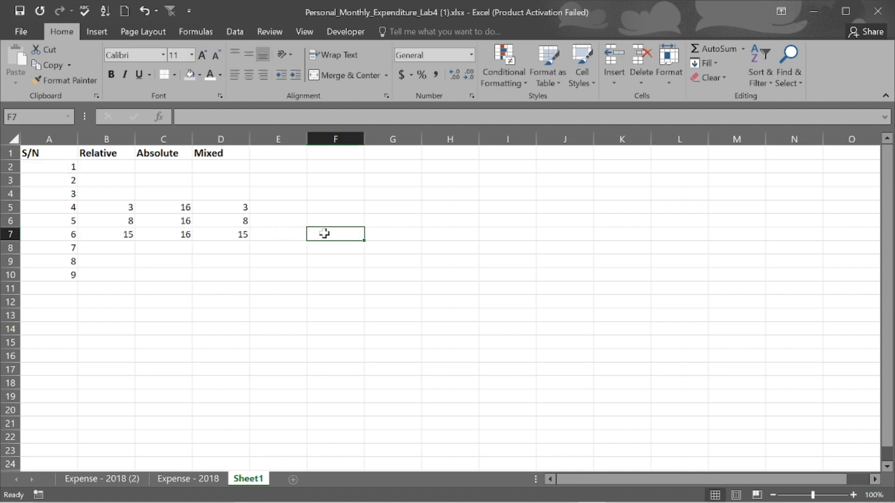
pyautogui.write('13/')
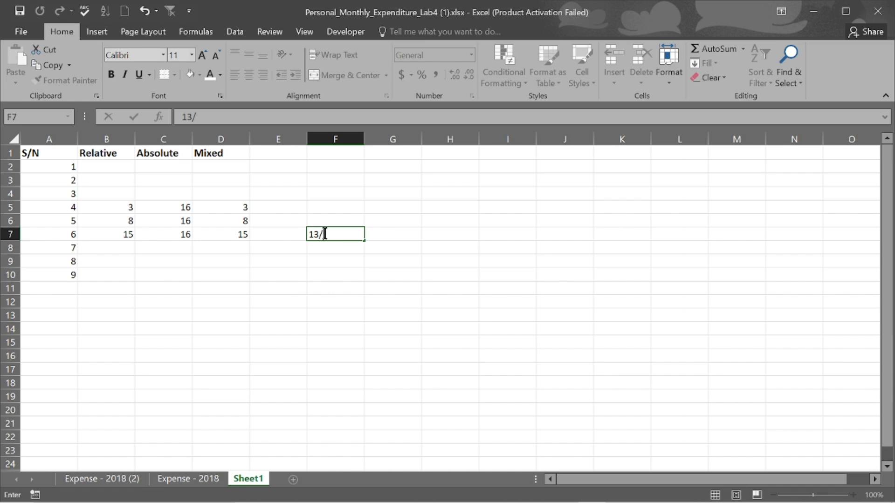
pyautogui.write('03')
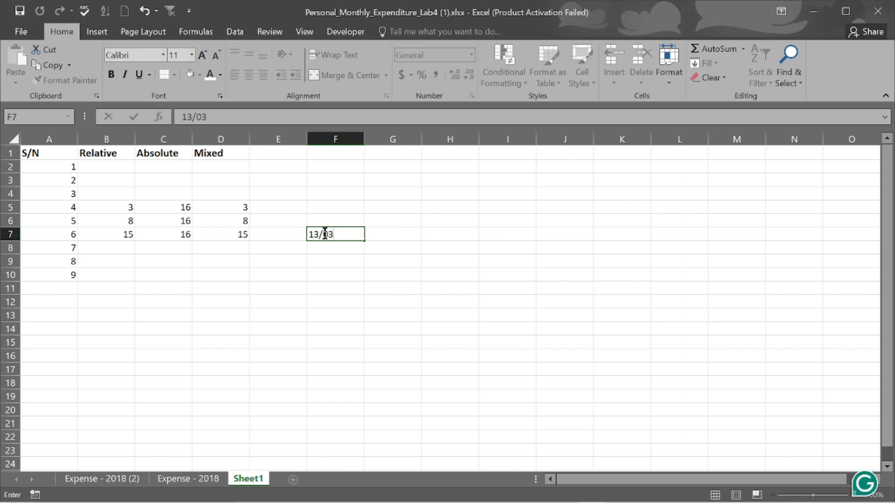
pyautogui.write('/2025')
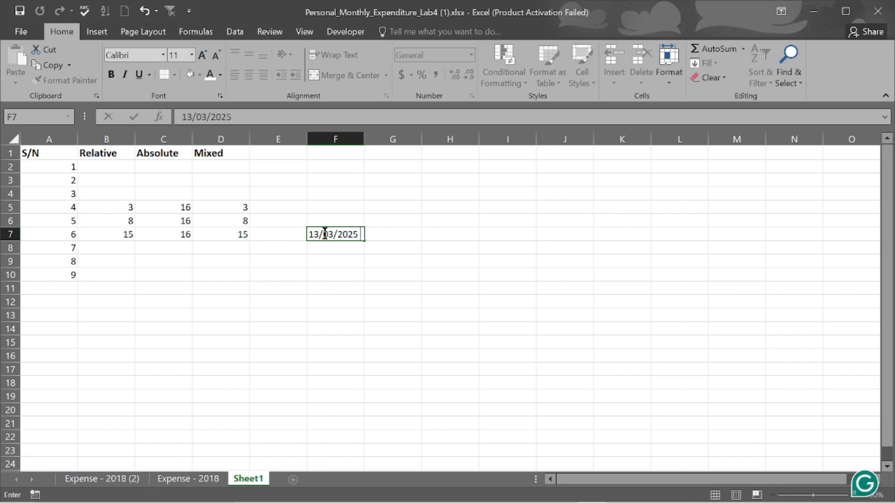
pyautogui.write(' 03:26')
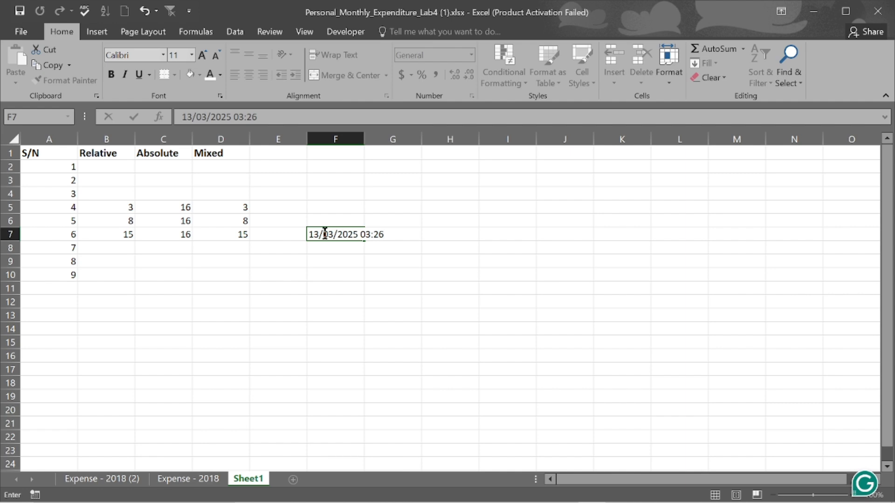
pyautogui.press('Return')
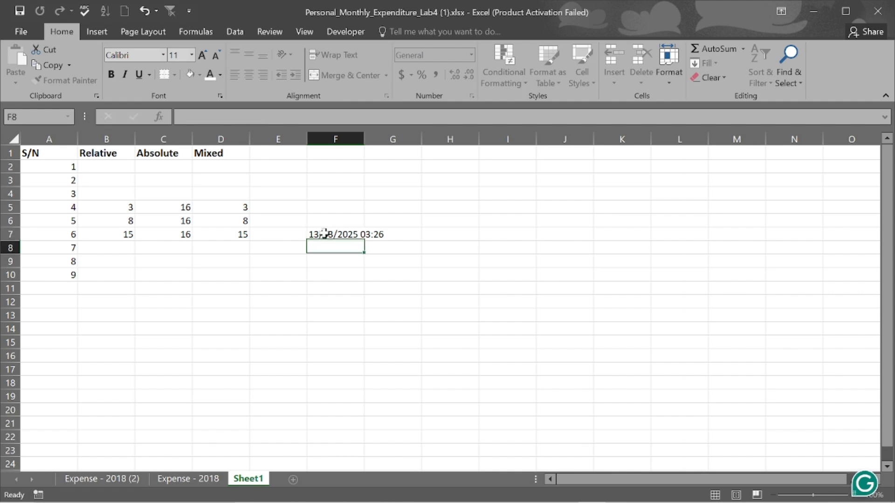
# Step: Narrow column F below the width of the date and time in F7
pyautogui.click(324, 233)
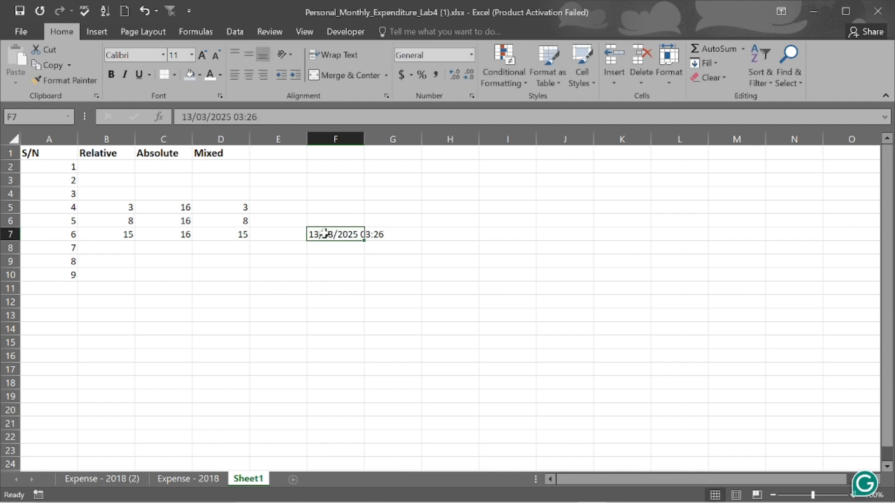
pyautogui.doubleClick(322, 233)
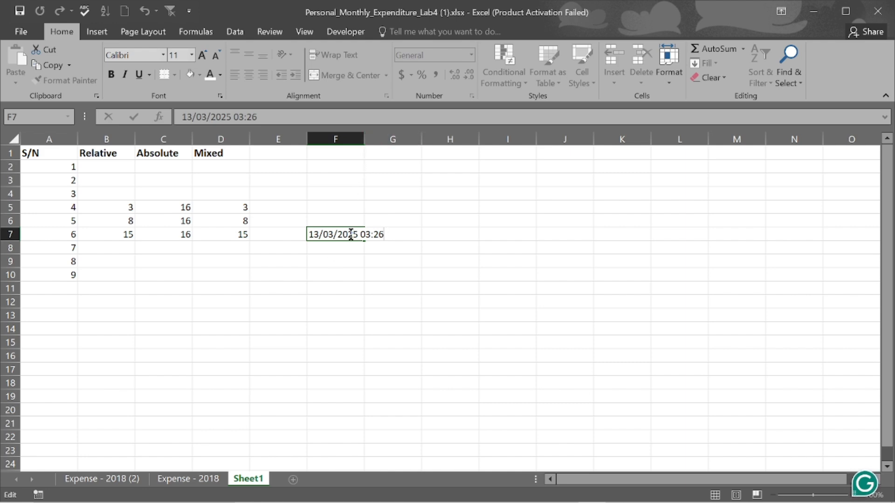
pyautogui.press('Return')
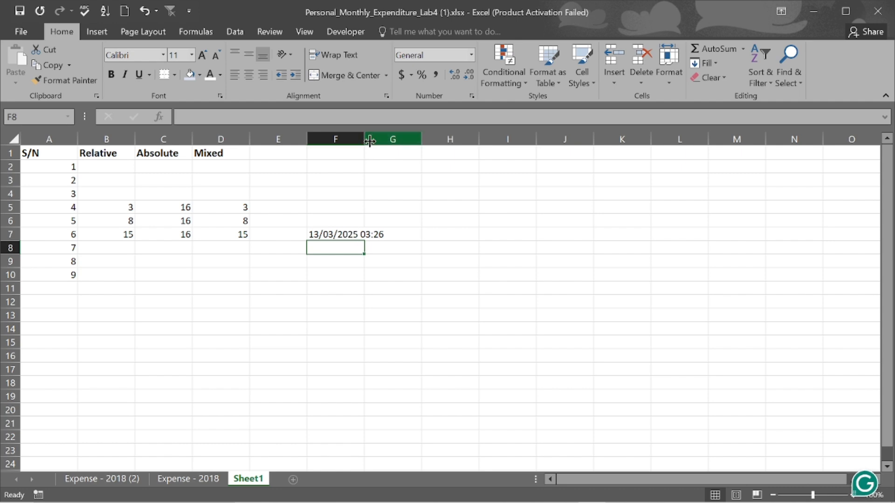
pyautogui.moveTo(364, 140); pyautogui.dragTo(347, 145)
# Step: Extend the F7 entry to 13/03/2025 03:26 HHHHHHHHHHHH
pyautogui.doubleClick(330, 234)
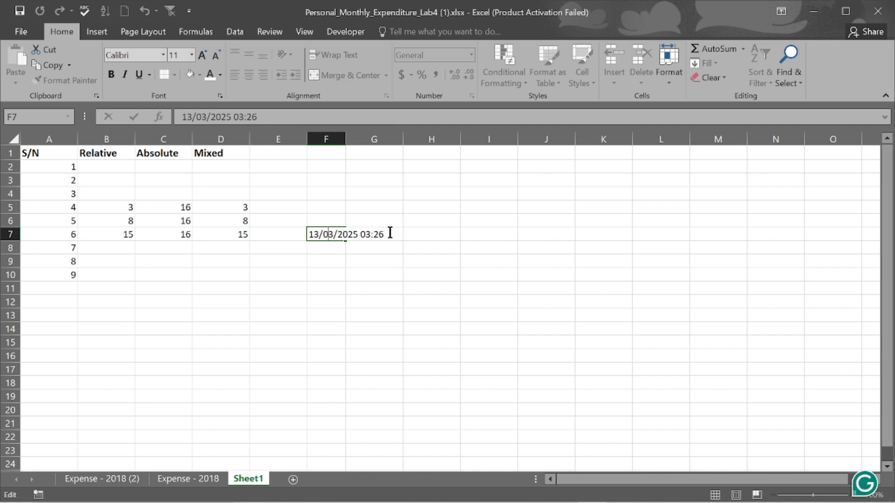
pyautogui.doubleClick(343, 238)
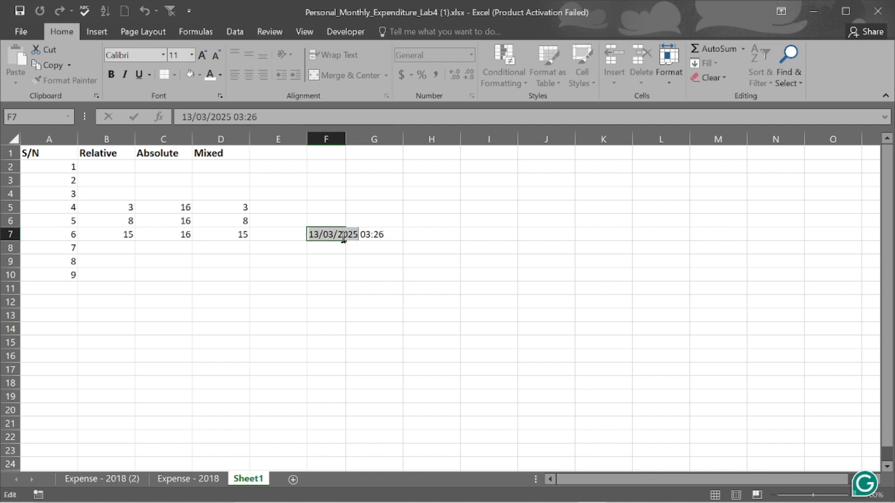
pyautogui.click(383, 238)
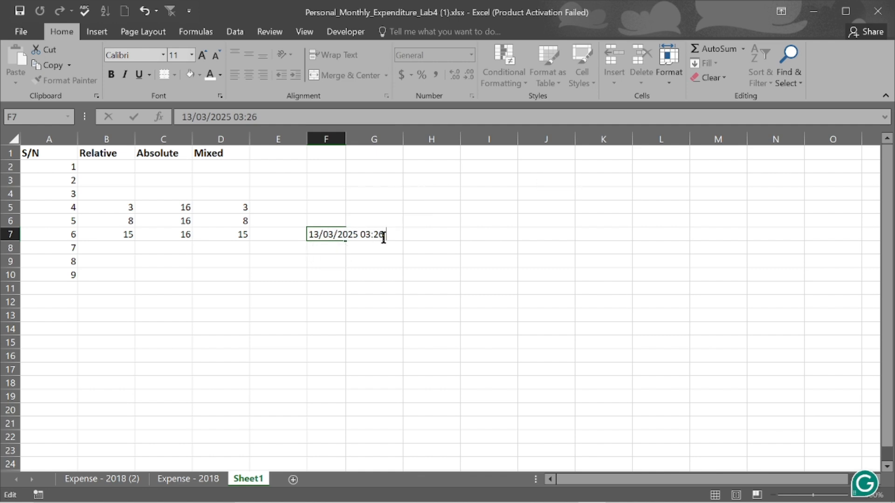
pyautogui.write('HHHHHHHHHHHH')
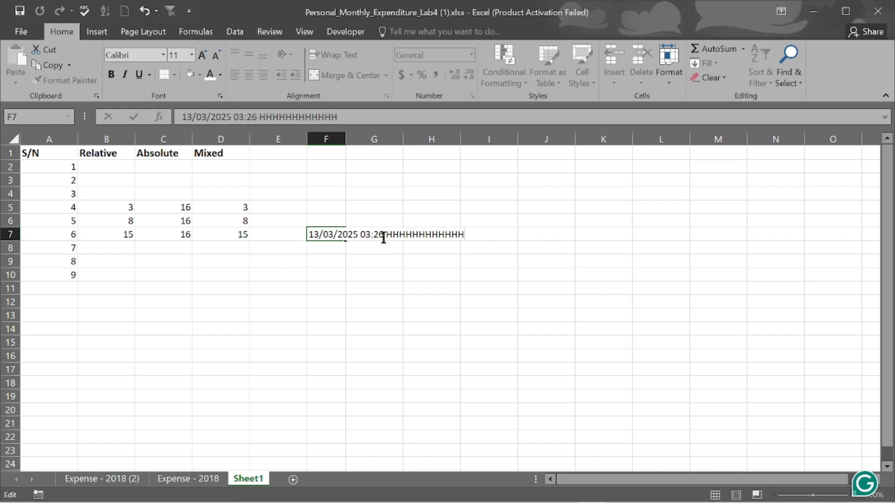
pyautogui.press('Return')
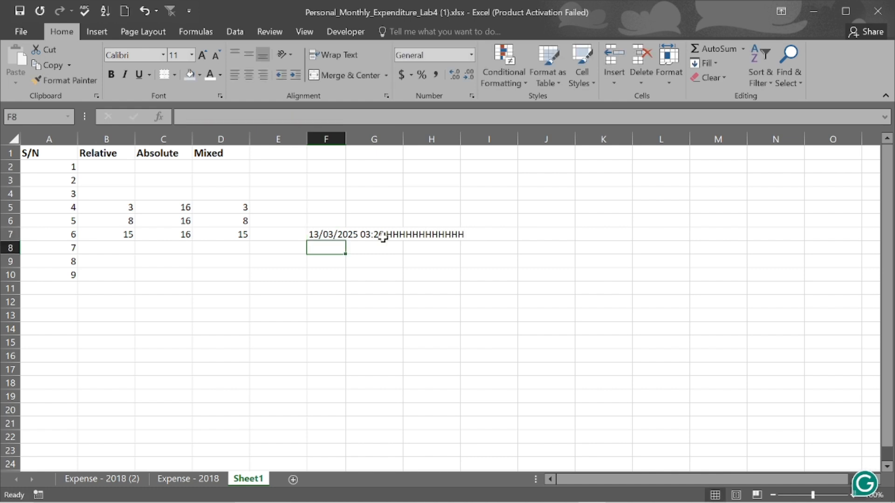
# Step: Check the overflowing entry across F7 to H7, and undo the F7 entries together with the column F width changes
pyautogui.click(344, 234)
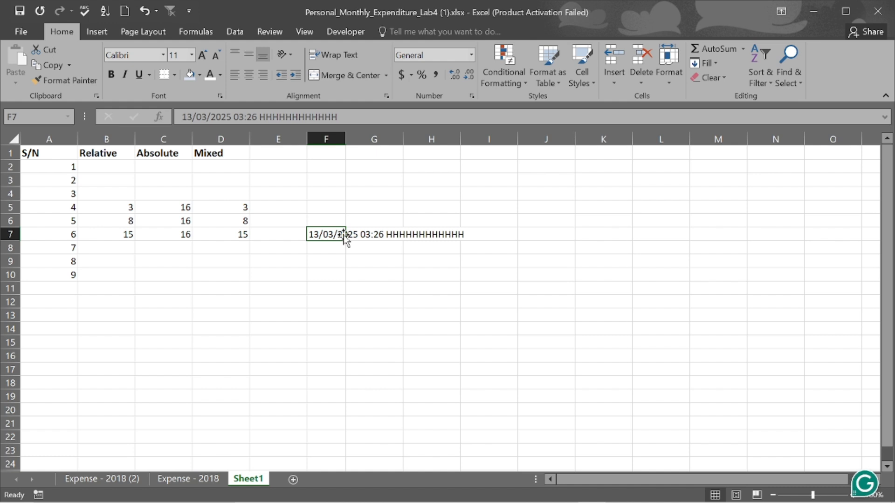
pyautogui.moveTo(344, 237); pyautogui.dragTo(344, 239)
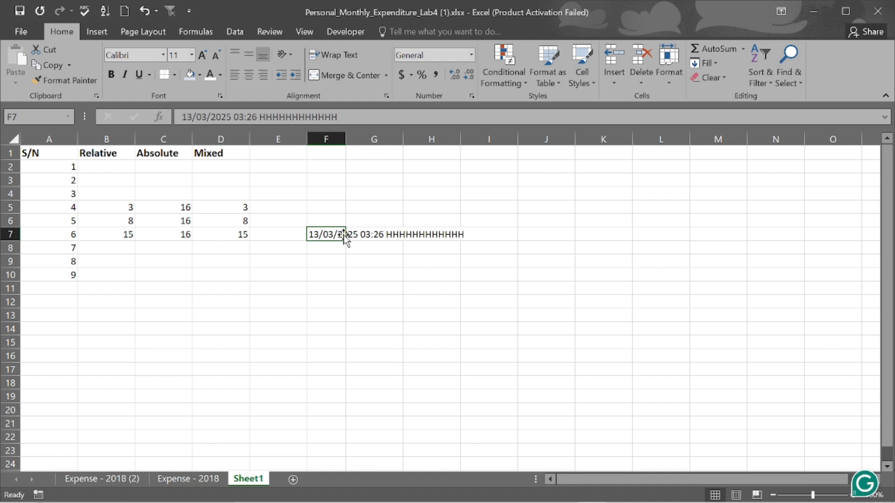
pyautogui.click(455, 235)
pyautogui.doubleClick(455, 236)
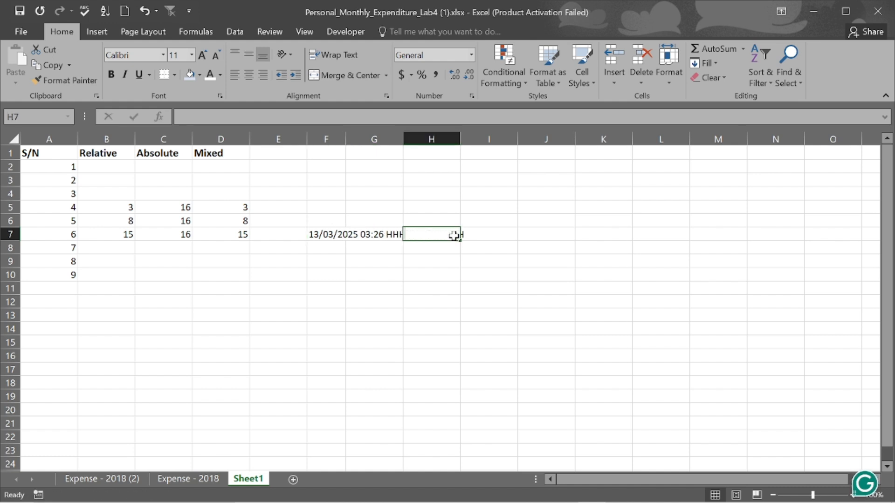
pyautogui.click(332, 237)
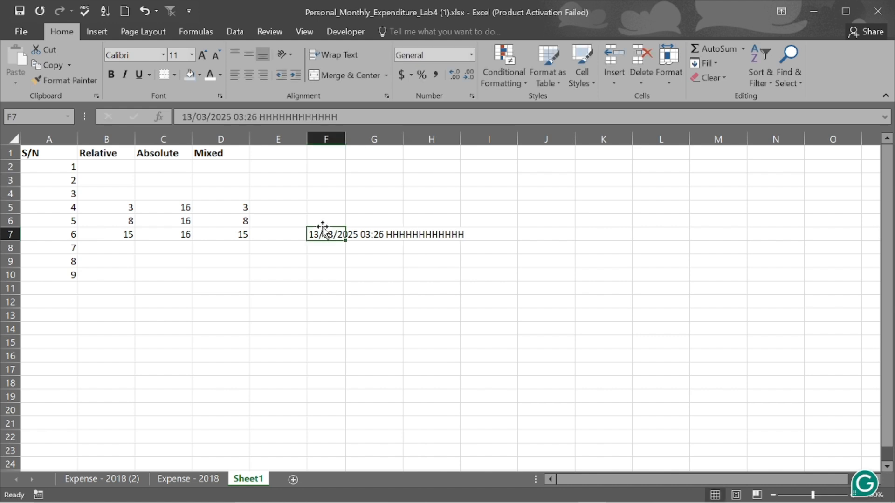
pyautogui.hotkey('ctrl', 'z')
pyautogui.hotkey('ctrl', 'z')
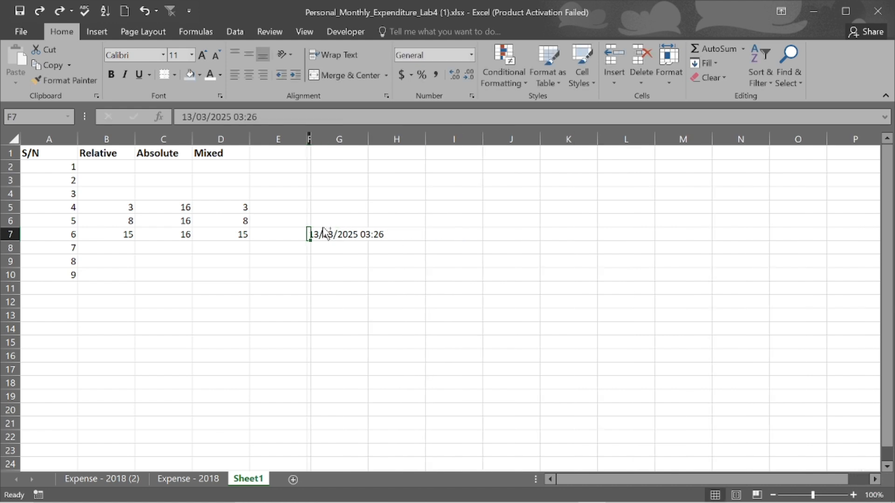
pyautogui.hotkey('ctrl', 'z')
pyautogui.hotkey('ctrl', 'z')
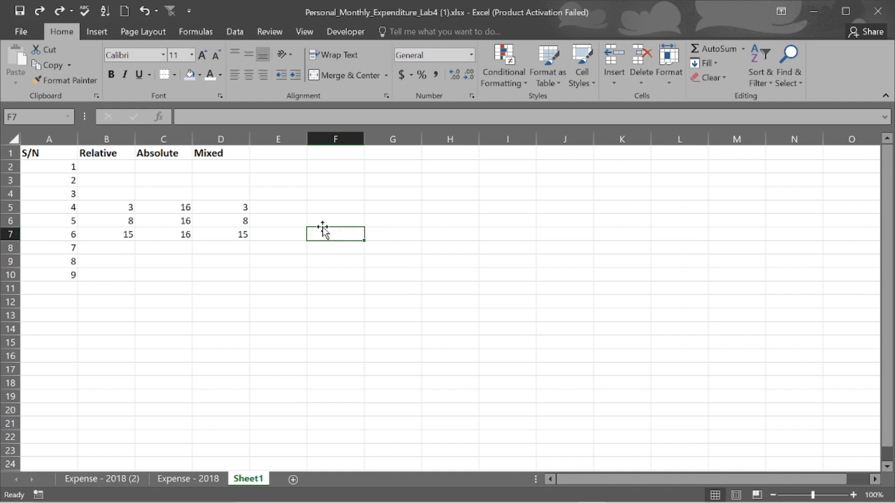
# Step: Switch to the Expense - 2018 (2) sheet and narrow the Total column H until its amounts appear as ##
pyautogui.click(113, 480)
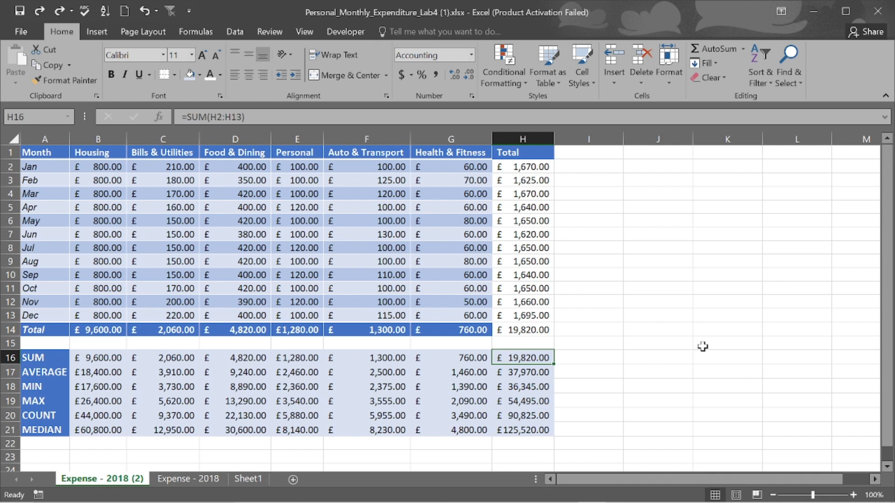
pyautogui.scroll(-2, 608, 346)
pyautogui.scroll(1, 608, 345)
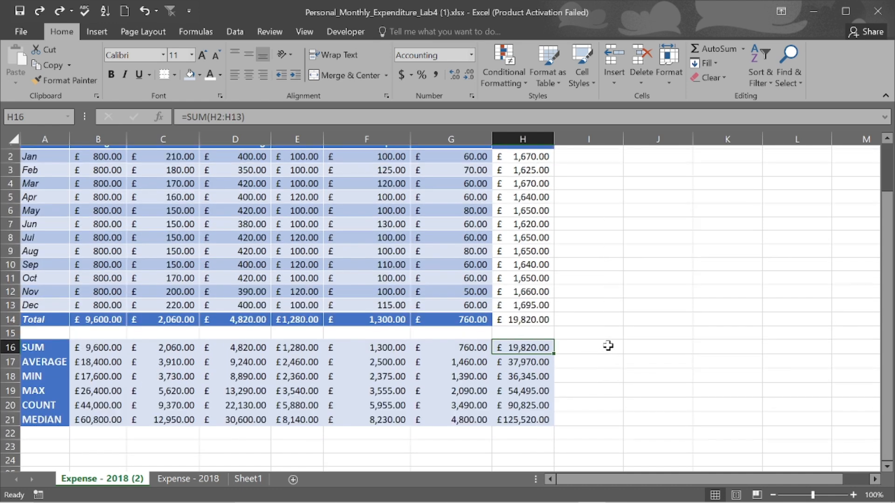
pyautogui.scroll(1, 550, 249)
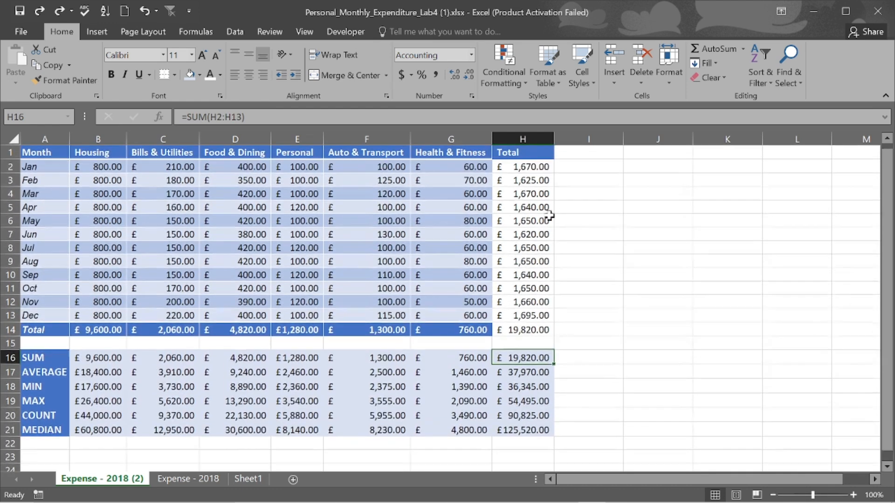
pyautogui.click(555, 152)
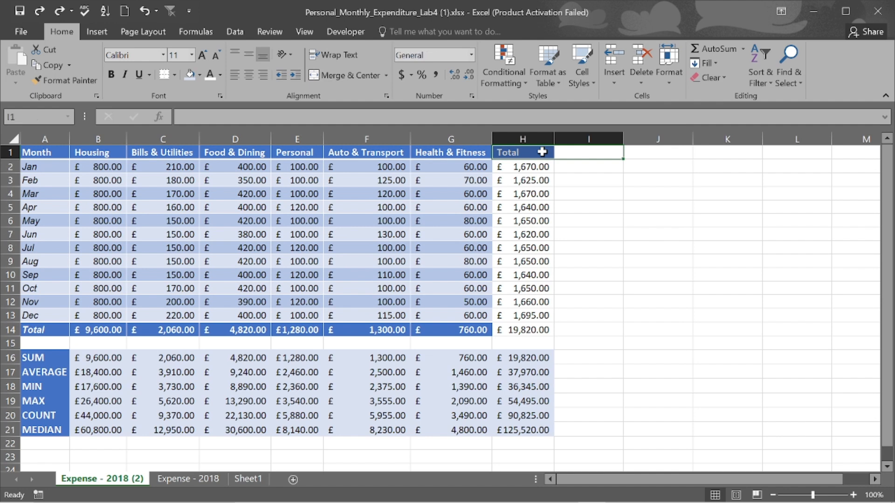
pyautogui.click(554, 139)
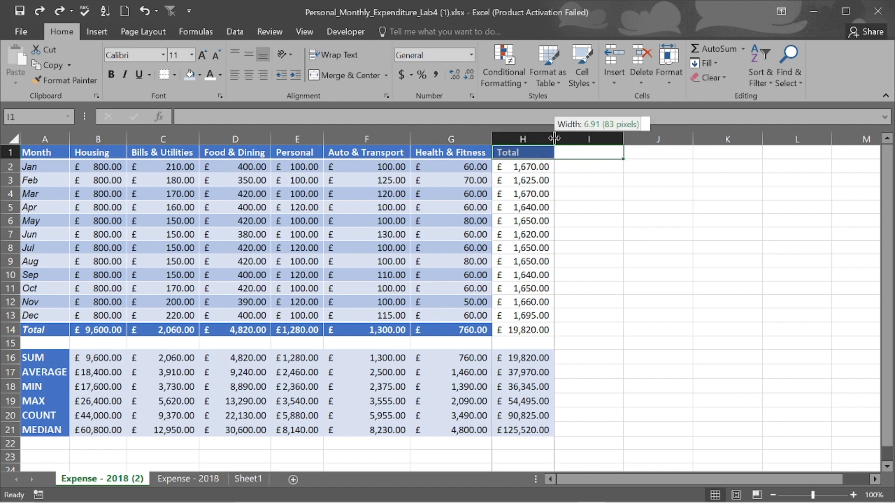
pyautogui.moveTo(555, 139); pyautogui.dragTo(513, 145)
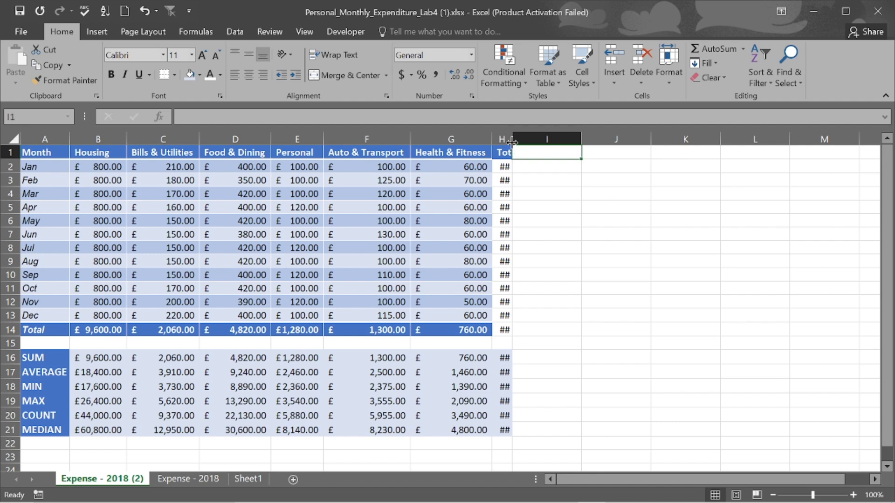
# Step: Widen the Total column H enough to show its full amounts
pyautogui.moveTo(513, 140); pyautogui.dragTo(518, 142)
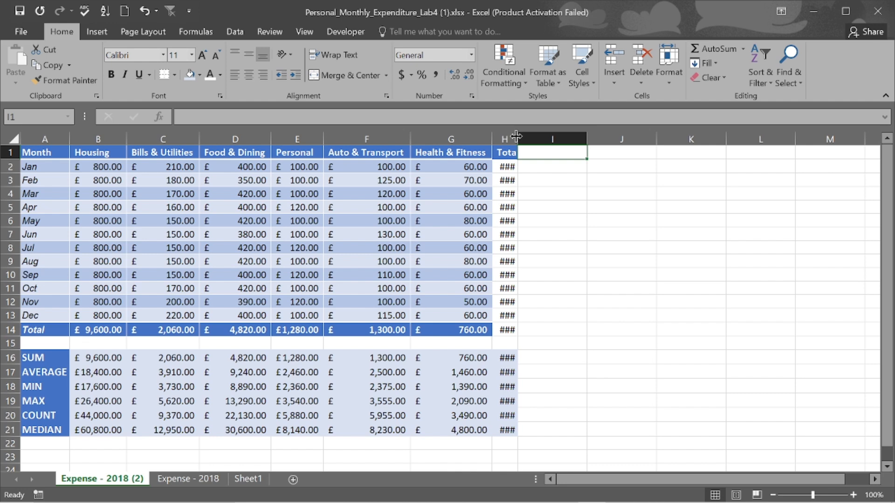
pyautogui.moveTo(516, 136); pyautogui.dragTo(559, 135)
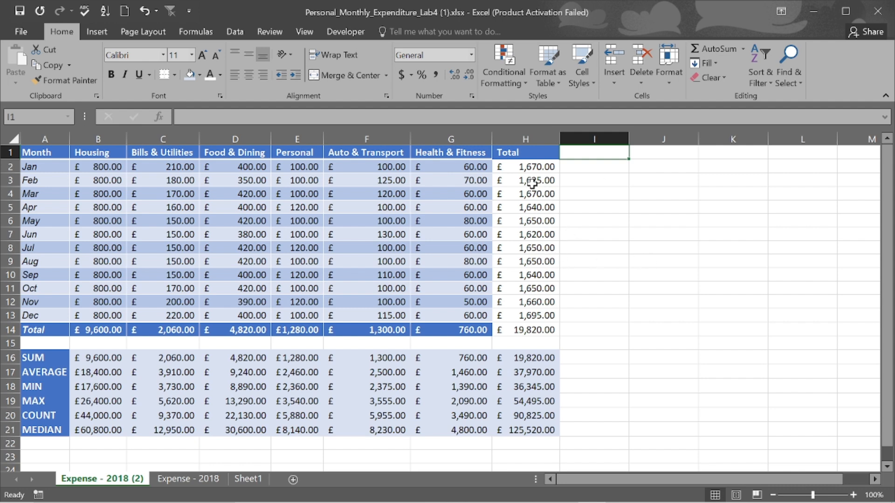
pyautogui.click(526, 167)
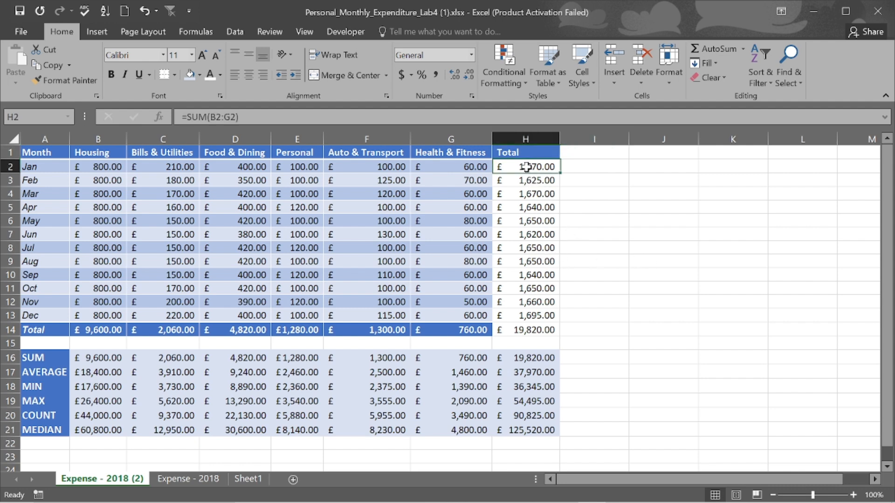
pyautogui.click(576, 167)
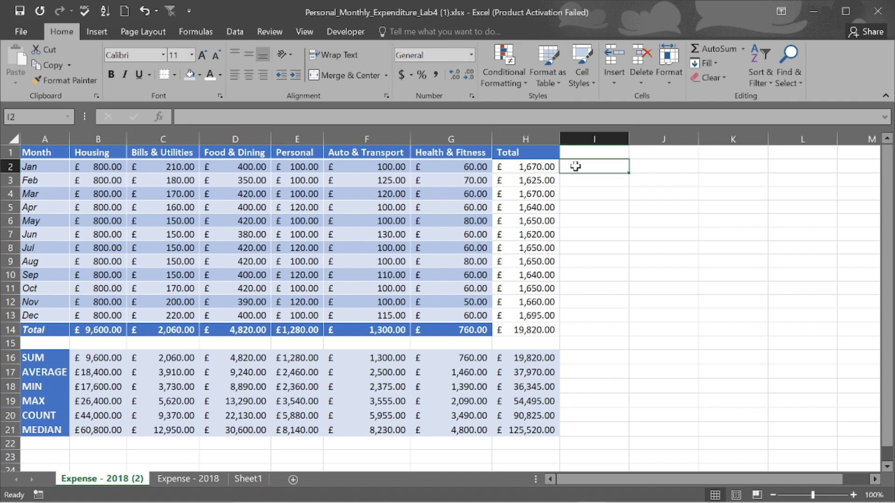
# Step: Misspell the function name in the January total in H2 so the formula reads =SUN(B2:G2)
pyautogui.click(539, 168)
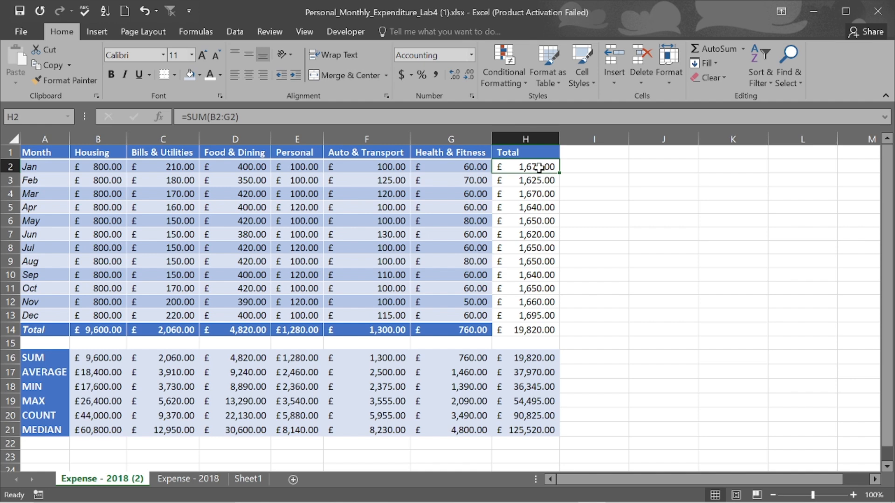
pyautogui.click(206, 117)
pyautogui.press('BackSpace')
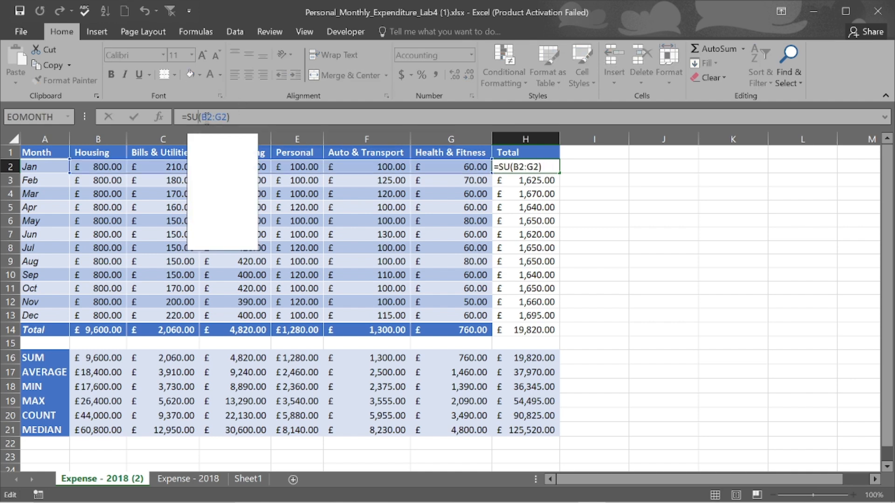
pyautogui.write('N')
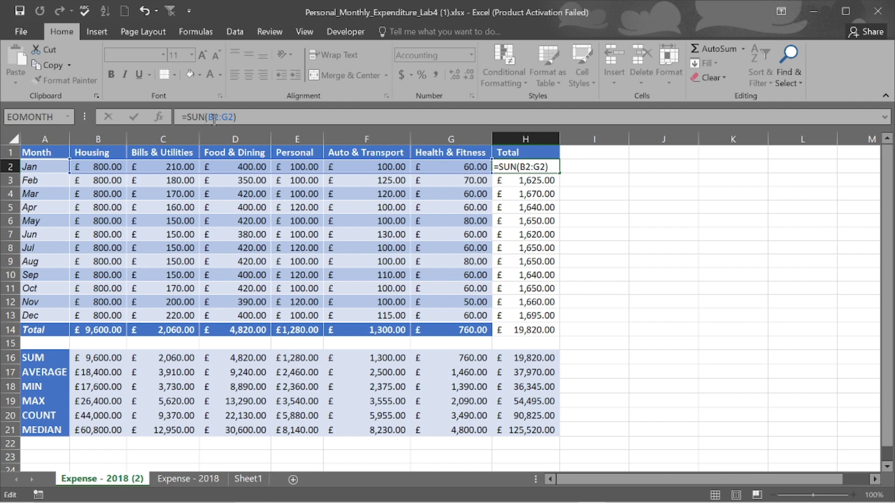
pyautogui.press('Return')
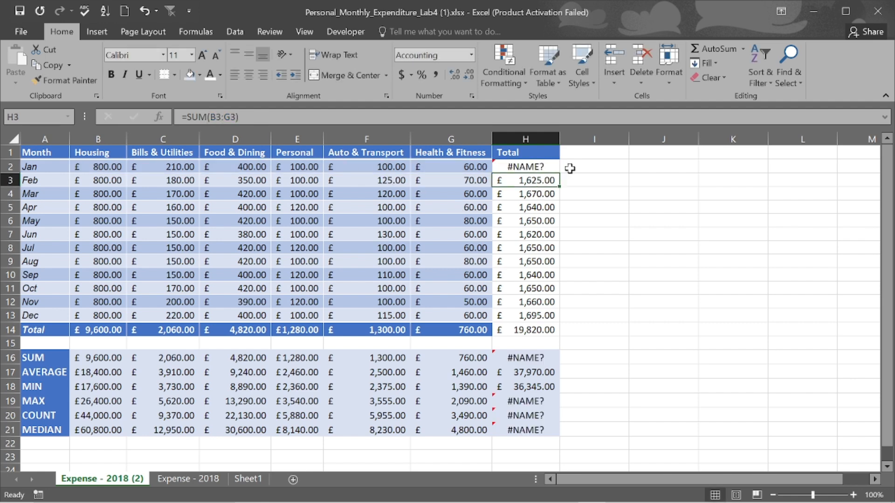
# Step: Open the help on the invalid name error in H2 and place the help window beside the table
pyautogui.click(539, 167)
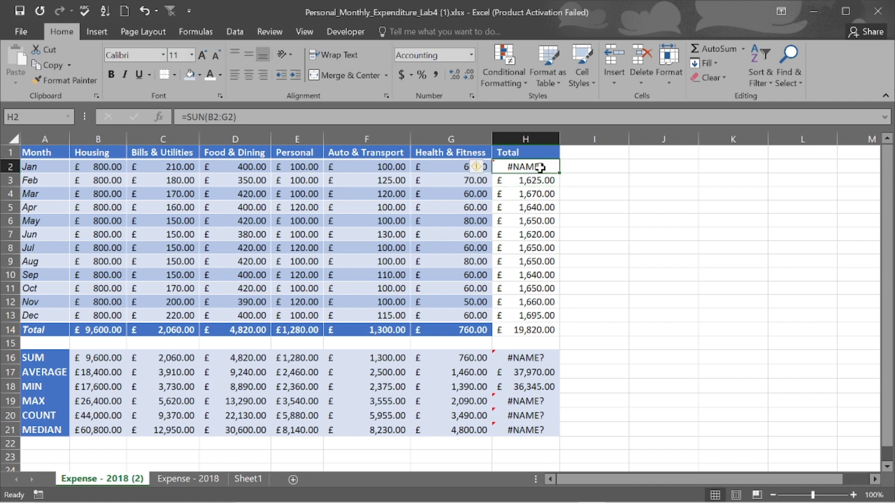
pyautogui.click(486, 168)
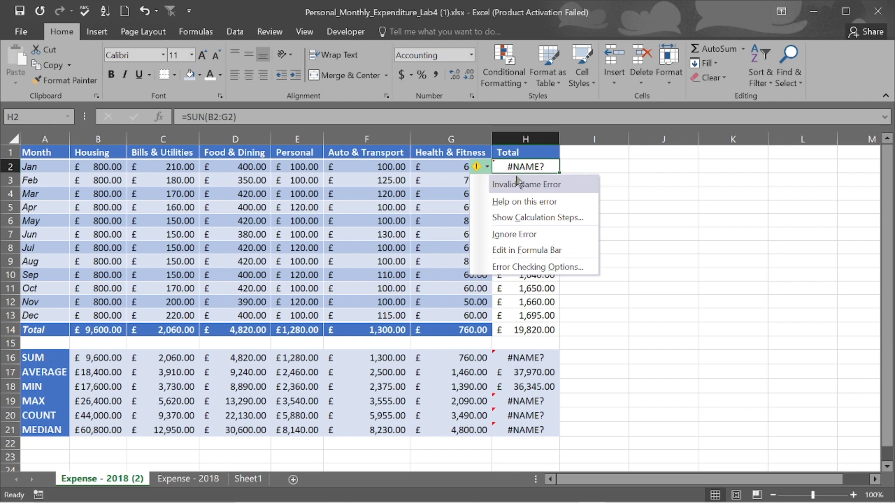
pyautogui.doubleClick(521, 202)
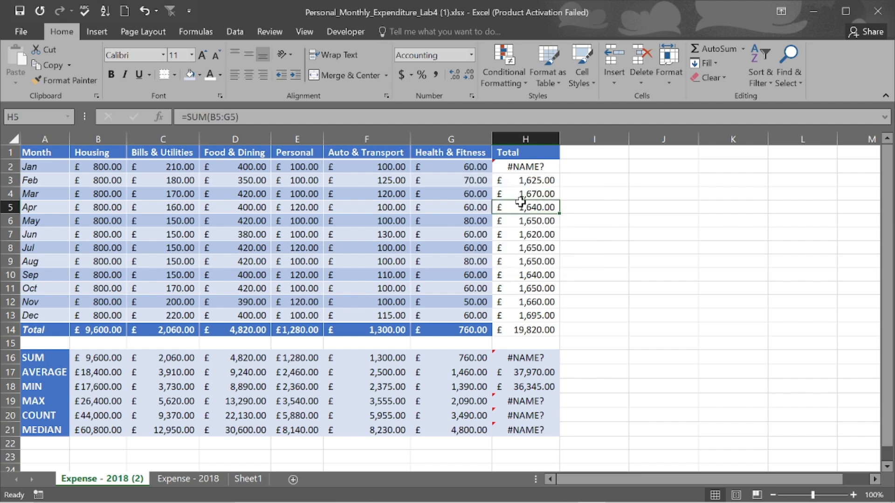
pyautogui.click(513, 169)
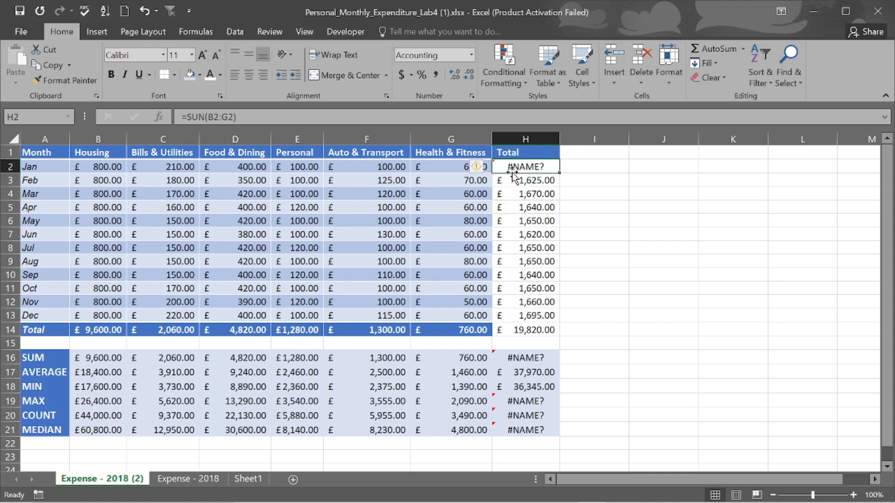
pyautogui.click(488, 167)
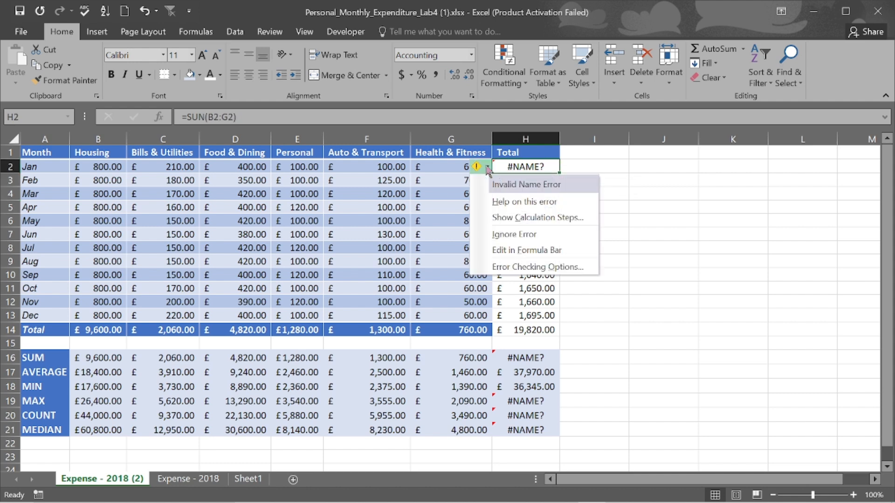
pyautogui.click(503, 198)
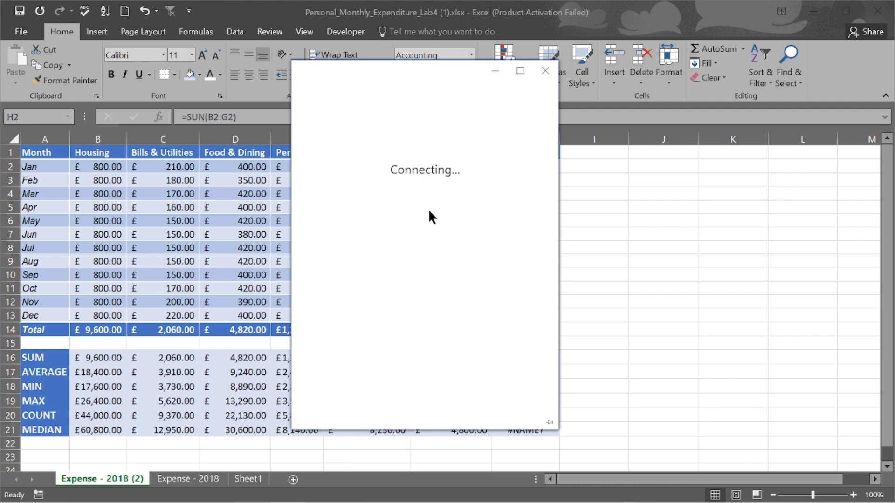
pyautogui.moveTo(469, 69); pyautogui.dragTo(768, 132)
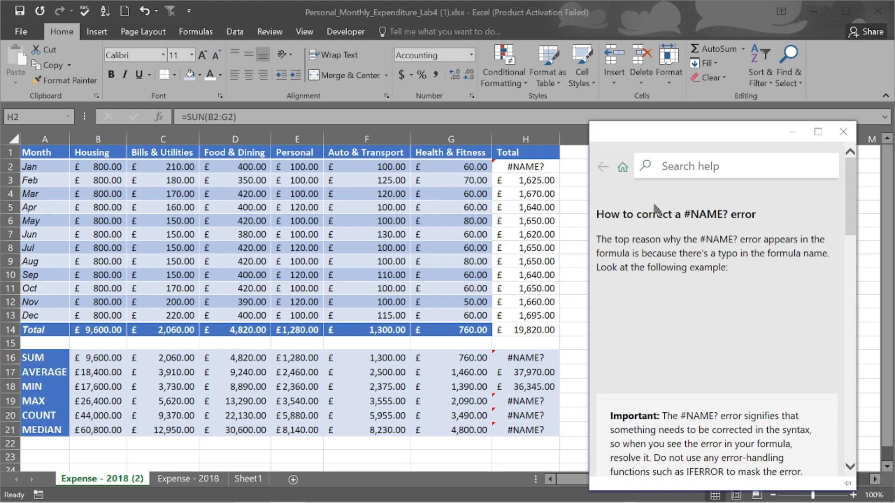
# Step: Correct the misspelled function in the January total in H2 so the formula reads =SUM(B2:G2)
pyautogui.click(511, 168)
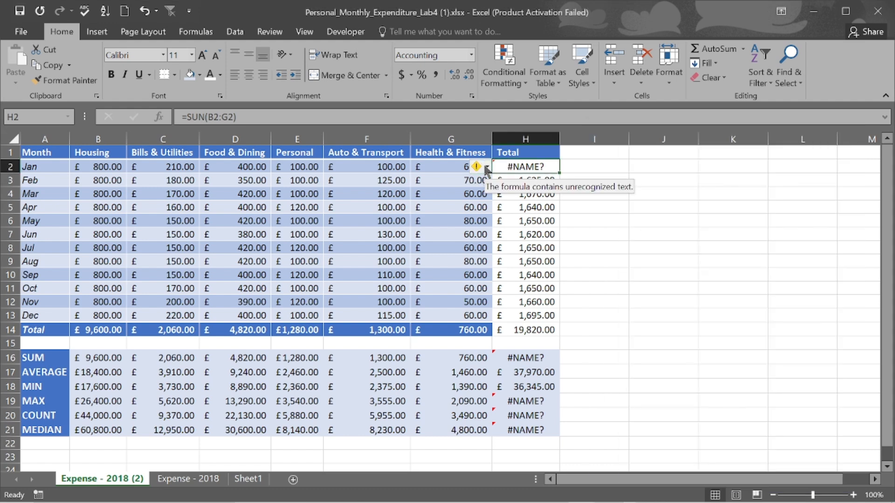
pyautogui.click(486, 167)
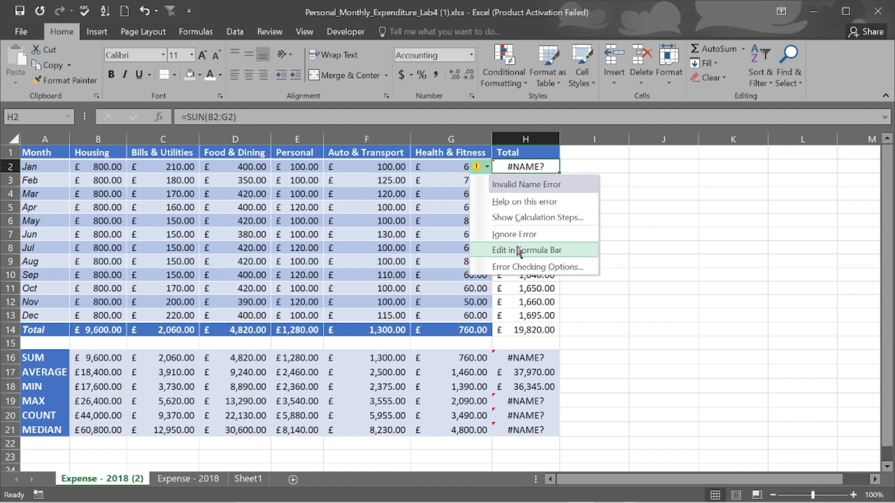
pyautogui.click(204, 117)
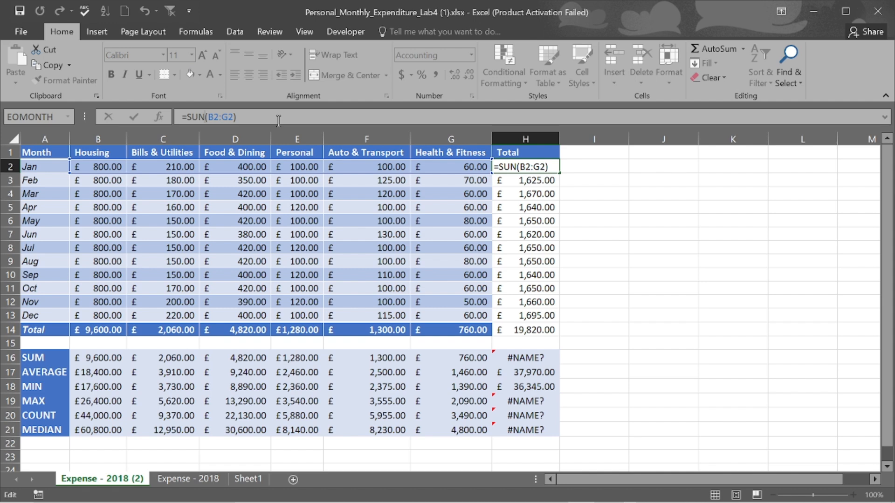
pyautogui.press('BackSpace')
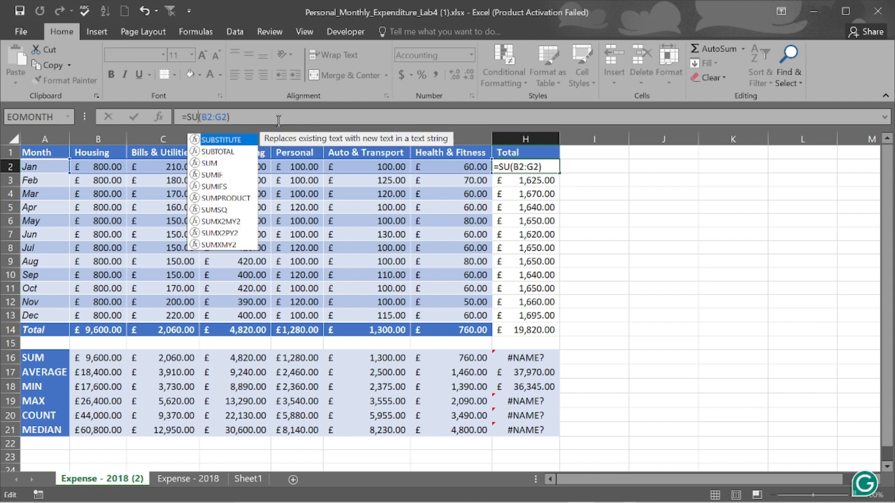
pyautogui.write('M')
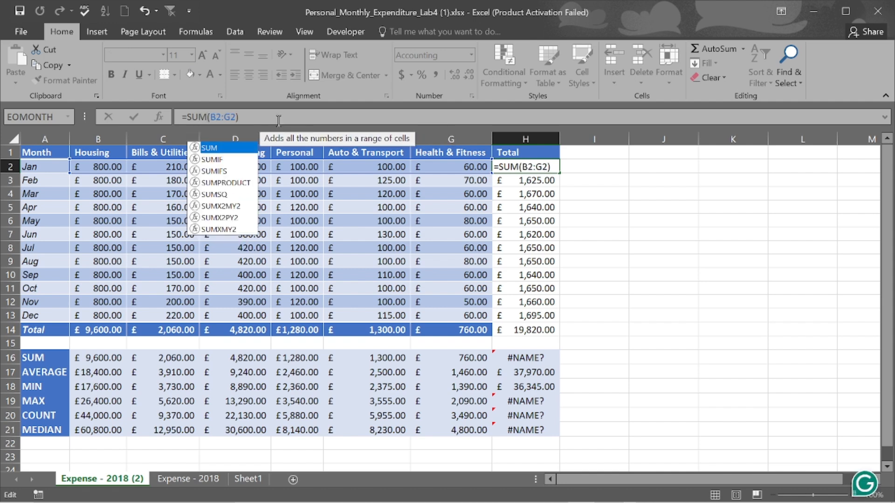
pyautogui.press('Return')
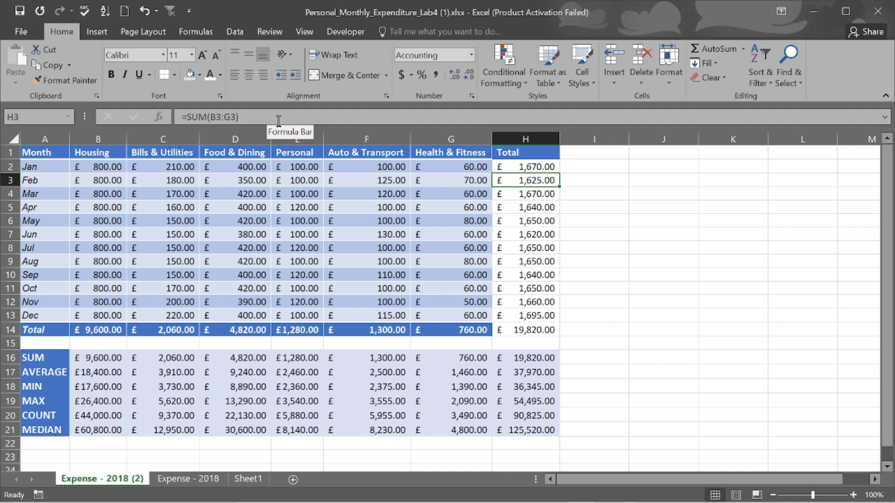
# Step: Switch to PowerPoint to review the Common Formula Errors slide, and return to the expense workbook in Excel
pyautogui.moveTo(519, 501)
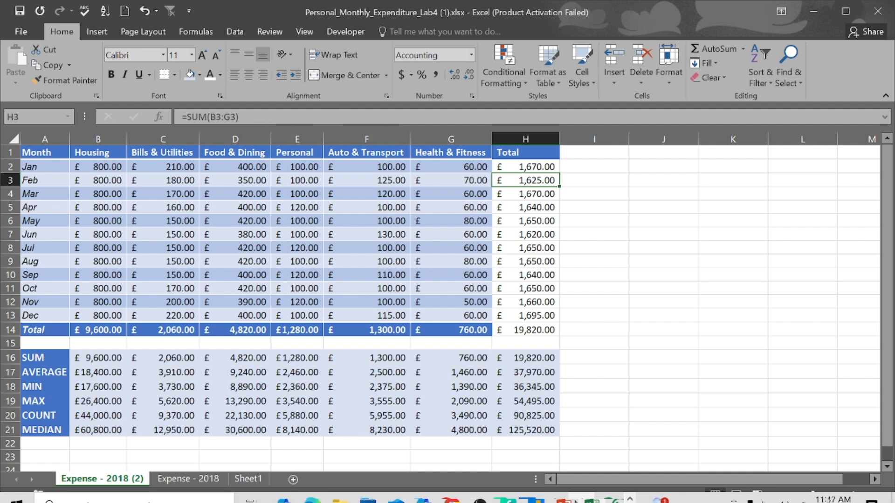
pyautogui.click(553, 497)
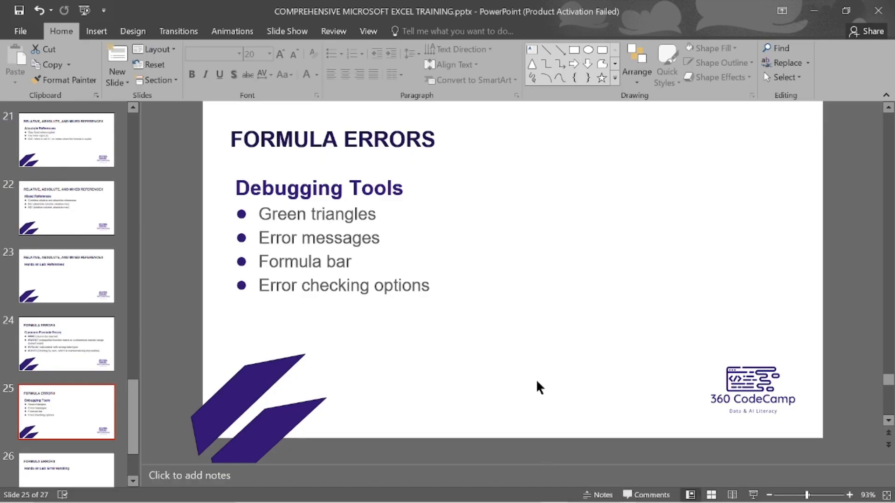
pyautogui.press('pageup')
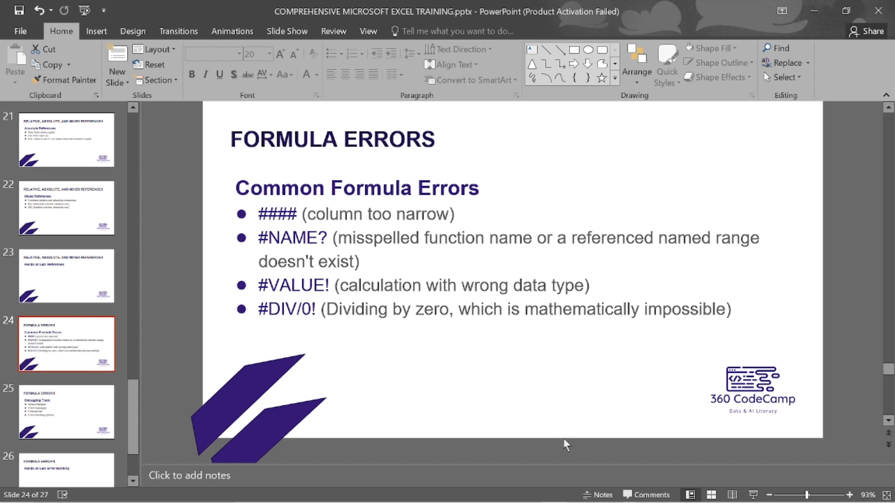
pyautogui.moveTo(581, 500)
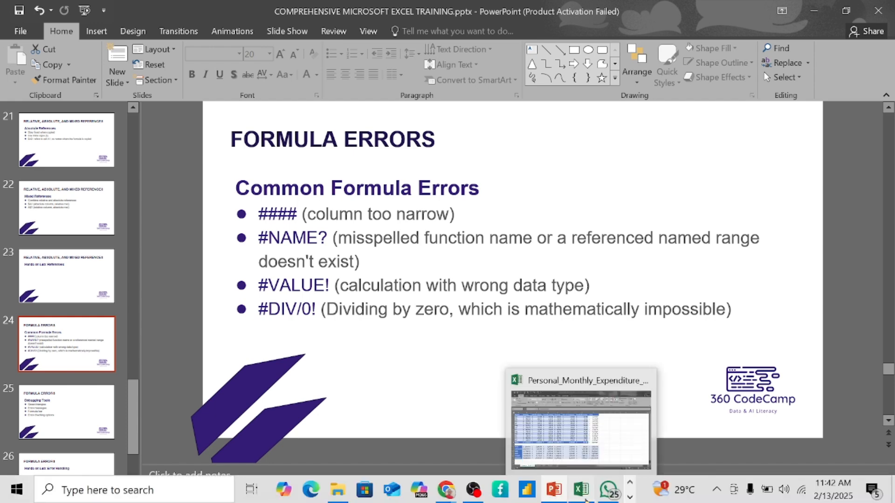
pyautogui.click(622, 413)
# Step: Try to enter the formula =B2*Text) in I2, multiplying January's Housing amount by a text term
pyautogui.click(599, 167)
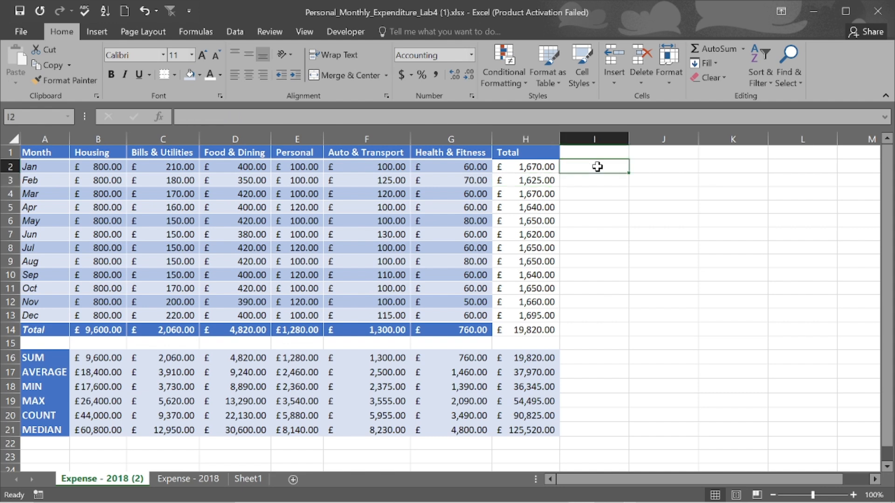
pyautogui.write('=')
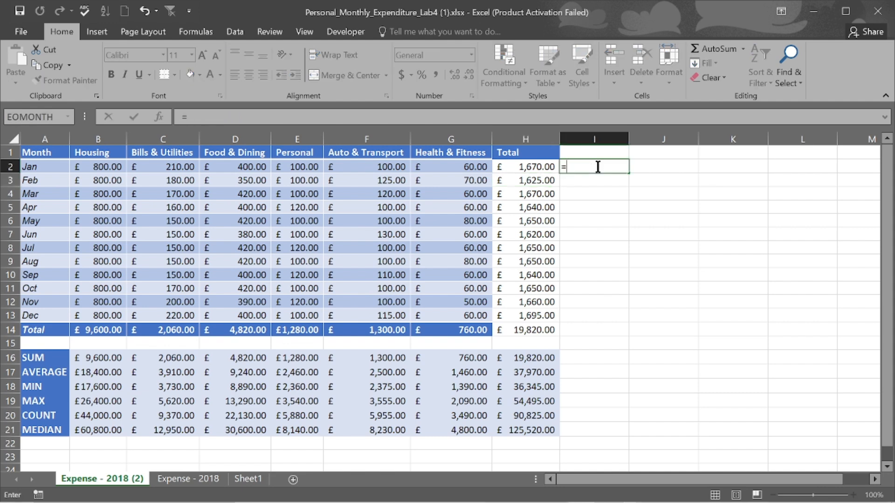
pyautogui.click(95, 168)
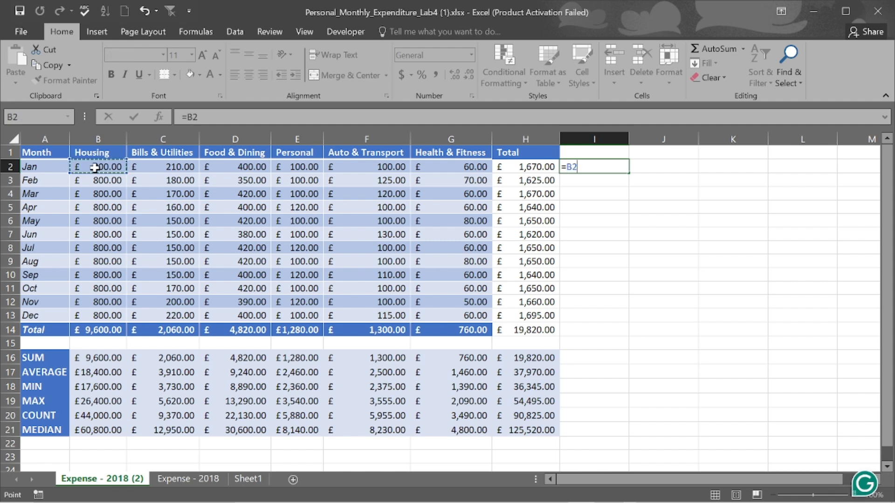
pyautogui.write('*Text')
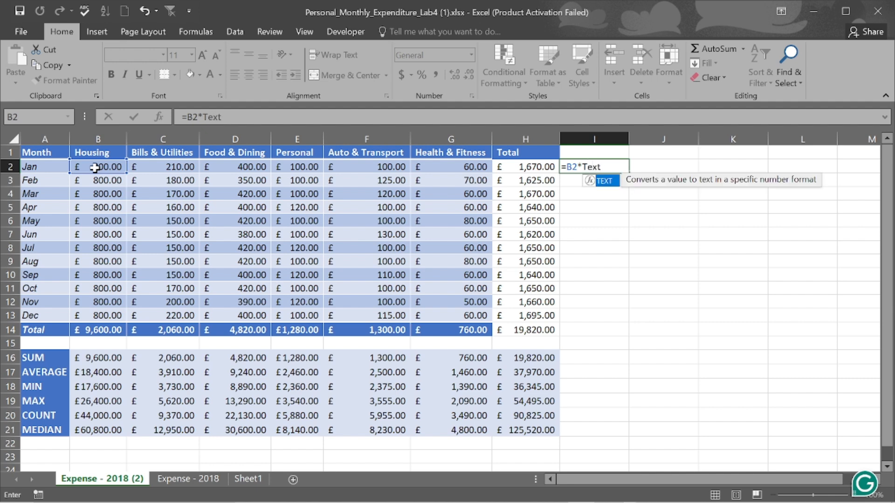
pyautogui.write(')')
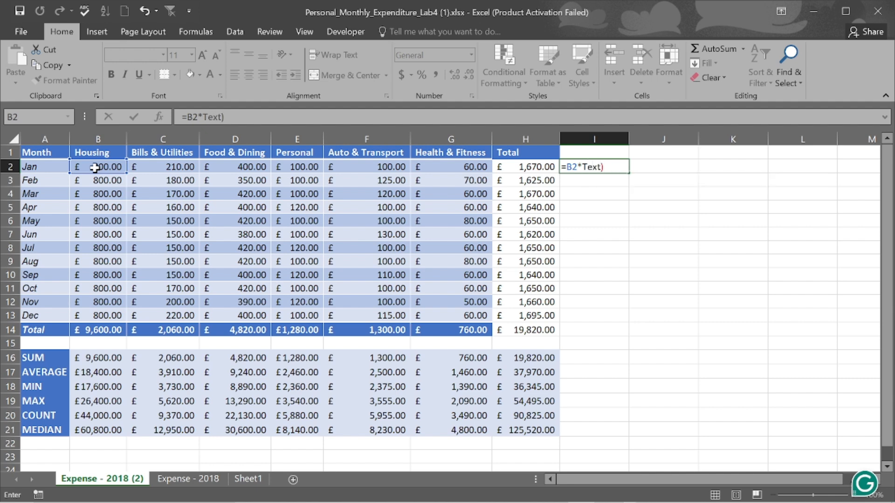
pyautogui.press('Return')
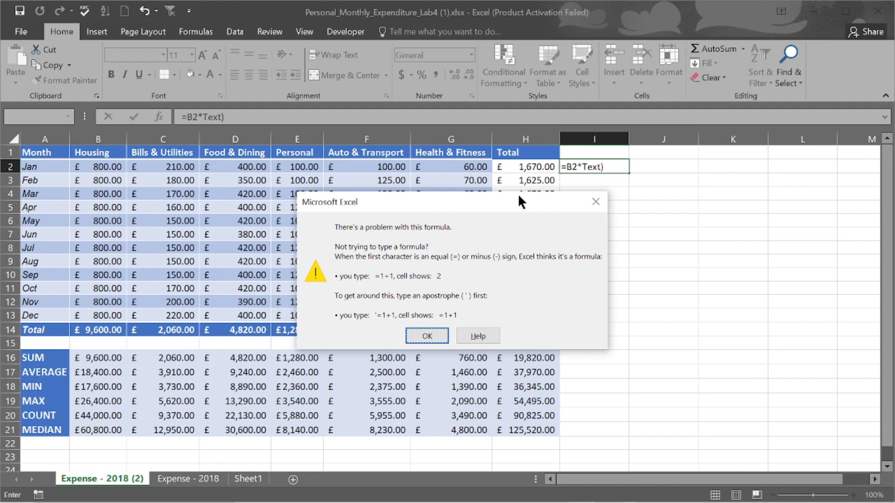
pyautogui.click(434, 330)
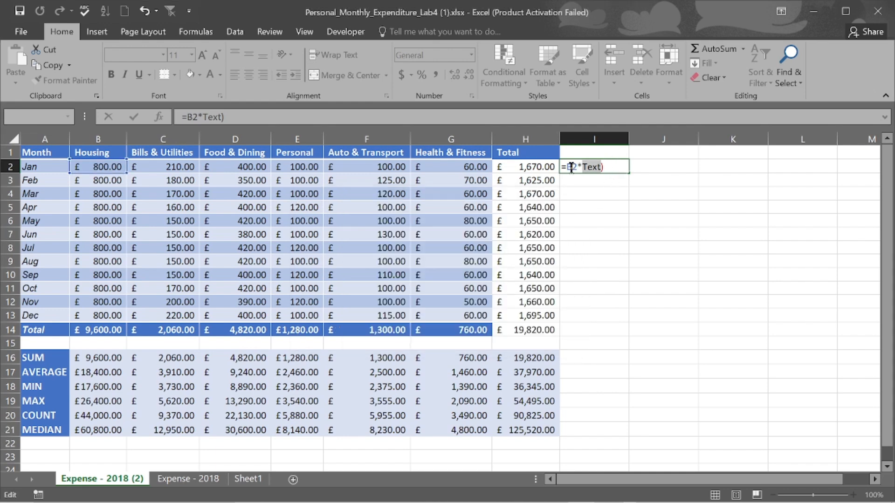
# Step: Remove the stray closing bracket from the formula in I2 so it is entered as =B2*Text
pyautogui.click(606, 166)
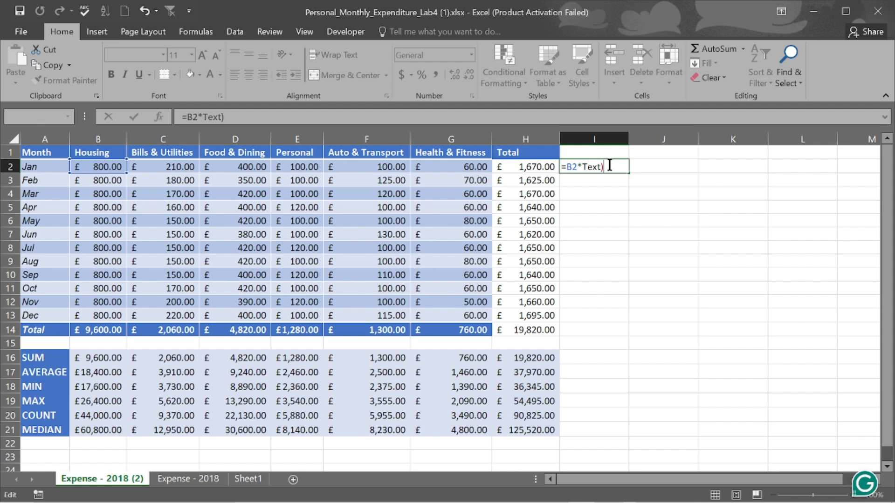
pyautogui.press('BackSpace')
pyautogui.press('Return')
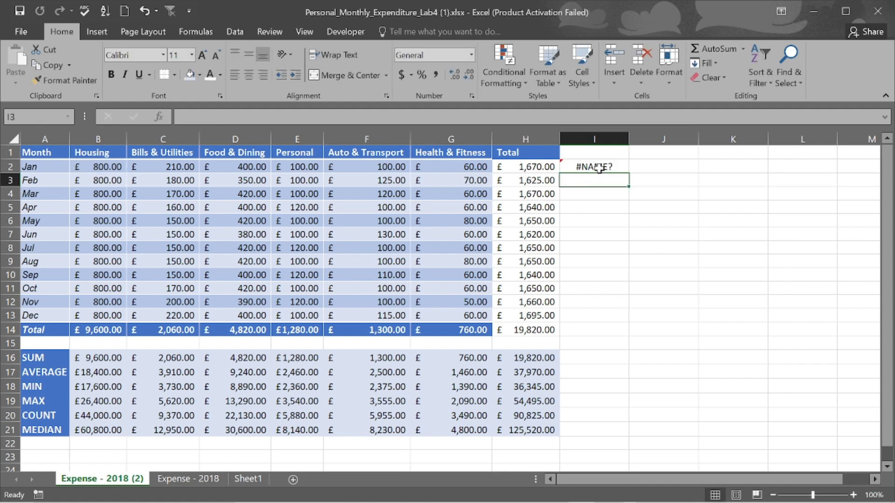
# Step: Replace the formula in I2 with =1*t to multiply a number by a letter
pyautogui.doubleClick(599, 168)
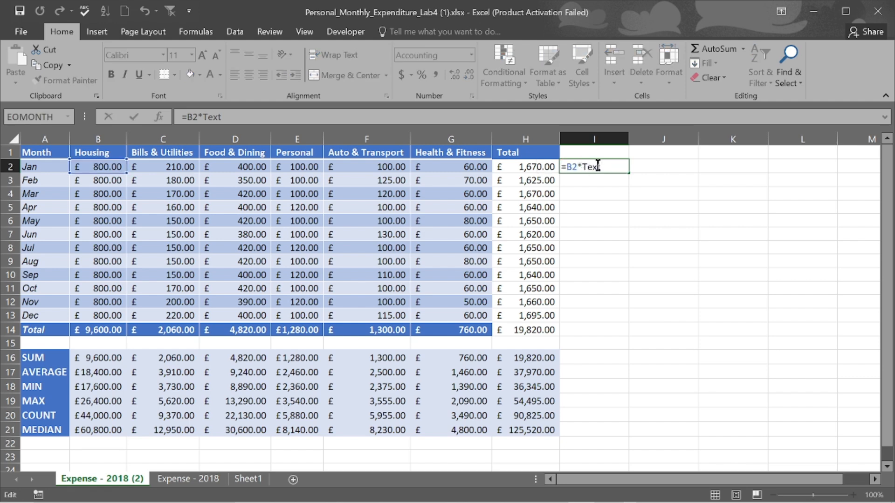
pyautogui.press('BackSpace')
pyautogui.press('BackSpace')
pyautogui.press('BackSpace')
pyautogui.press('BackSpace')
pyautogui.press('BackSpace')
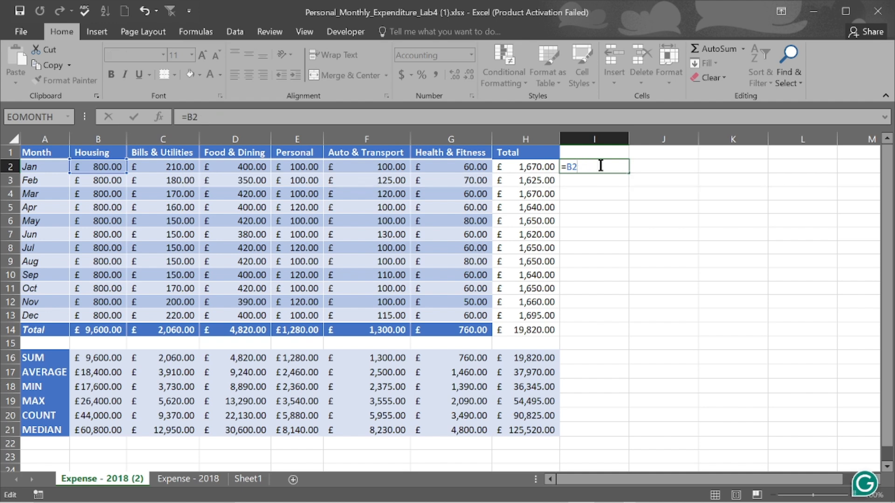
pyautogui.press('BackSpace')
pyautogui.press('BackSpace')
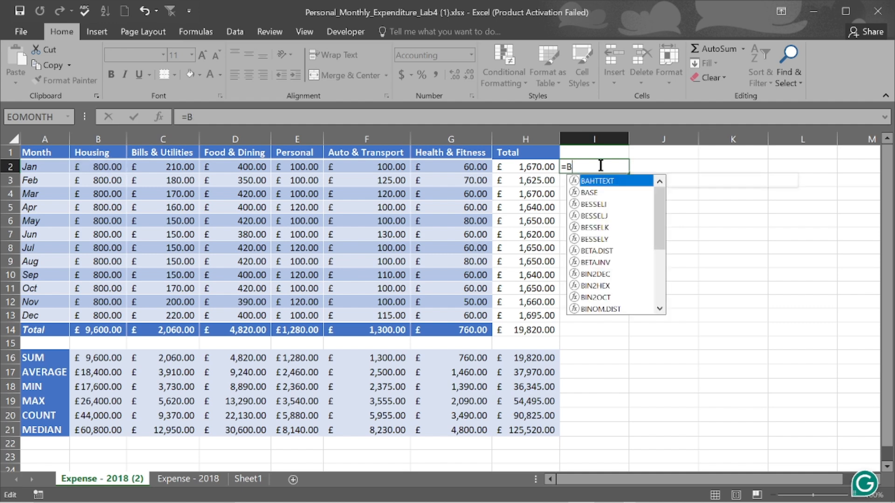
pyautogui.write('1')
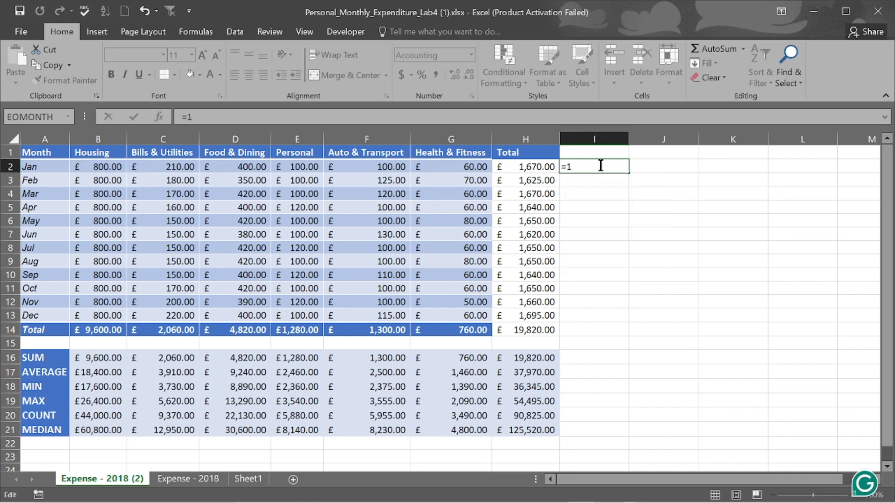
pyautogui.write('*t')
pyautogui.press('Return')
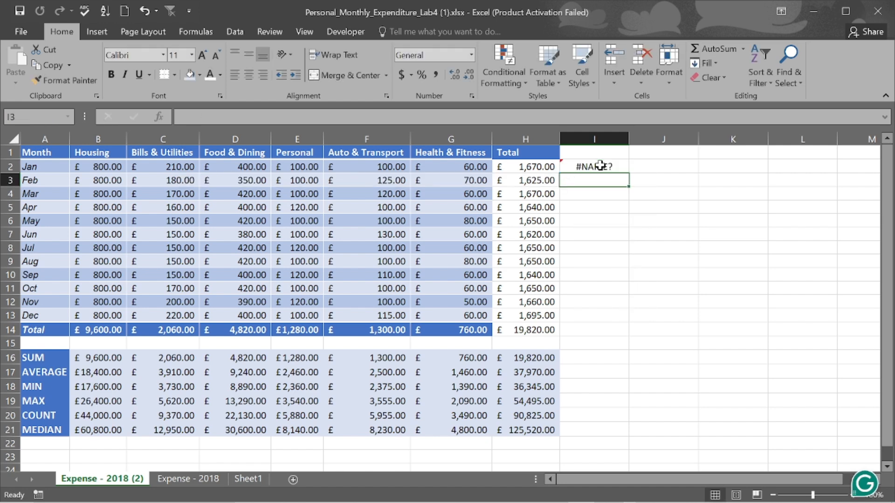
# Step: Replace the formula in I2 with =SUM(A2:B2), adding the January label and its Housing amount, and check the source cell A2
pyautogui.click(600, 165)
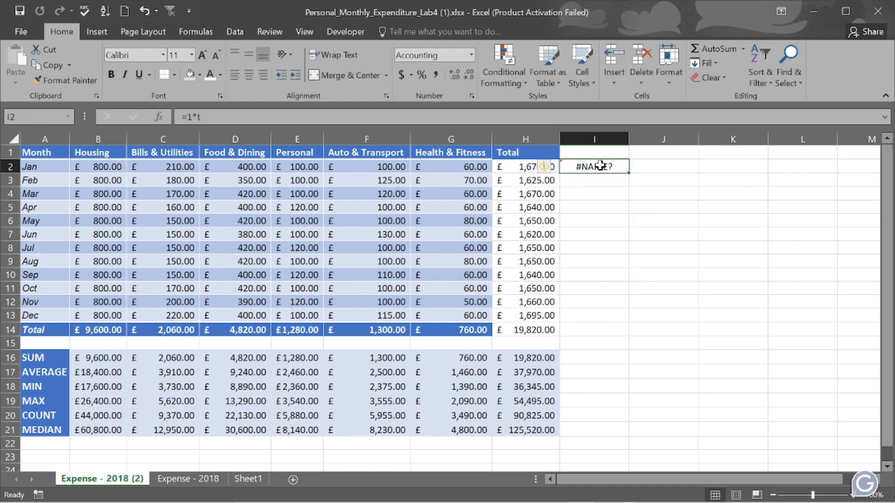
pyautogui.doubleClick(600, 165)
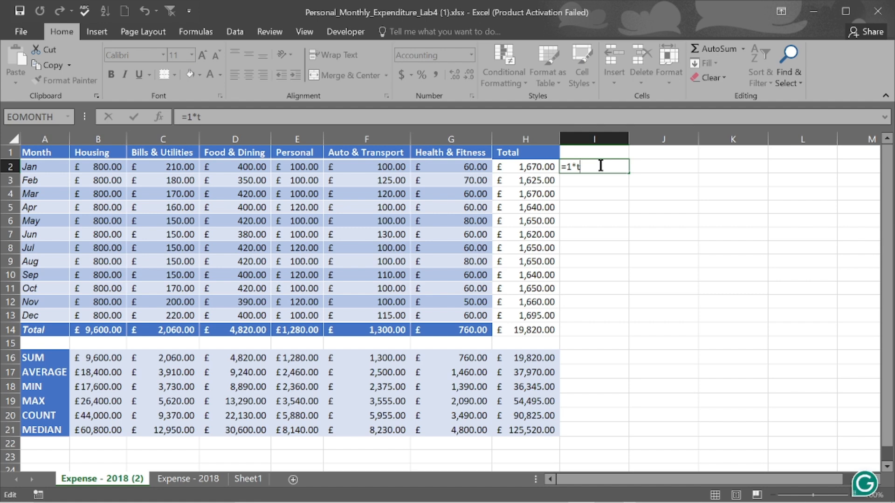
pyautogui.press('BackSpace')
pyautogui.press('BackSpace')
pyautogui.press('BackSpace')
pyautogui.write('sum')
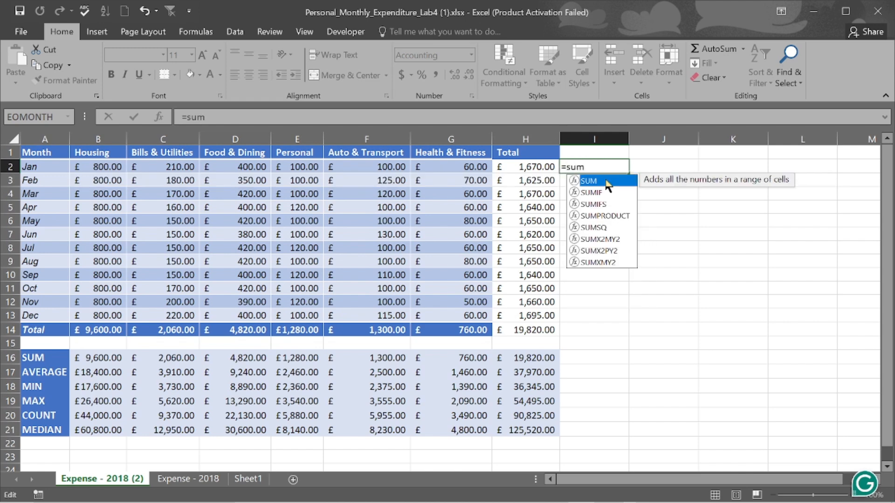
pyautogui.doubleClick(606, 181)
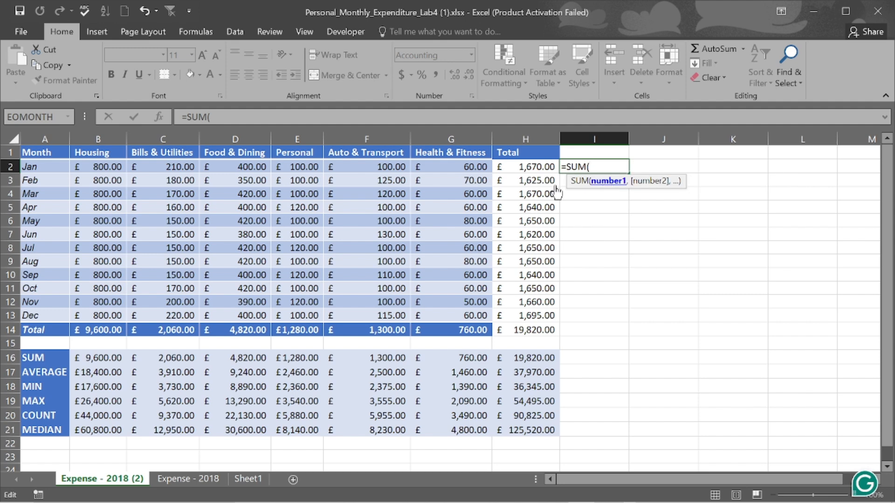
pyautogui.click(48, 167)
pyautogui.moveTo(48, 167); pyautogui.dragTo(111, 168)
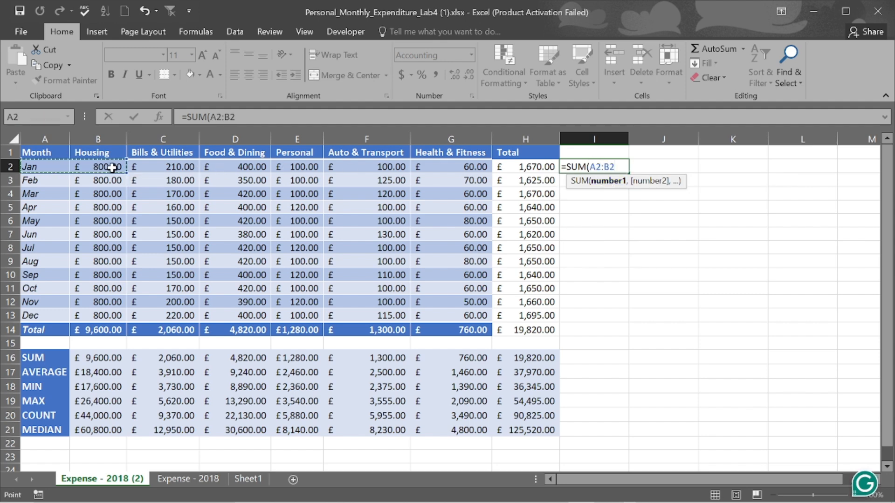
pyautogui.write(')')
pyautogui.press('Return')
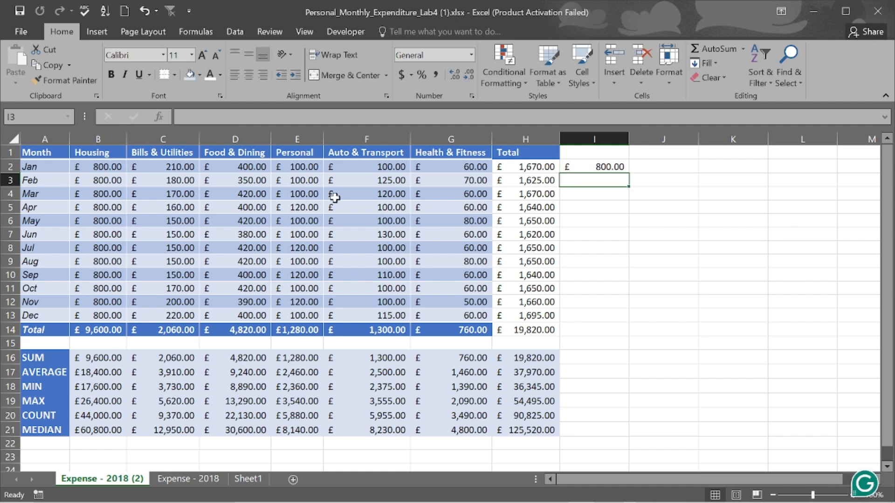
pyautogui.click(592, 162)
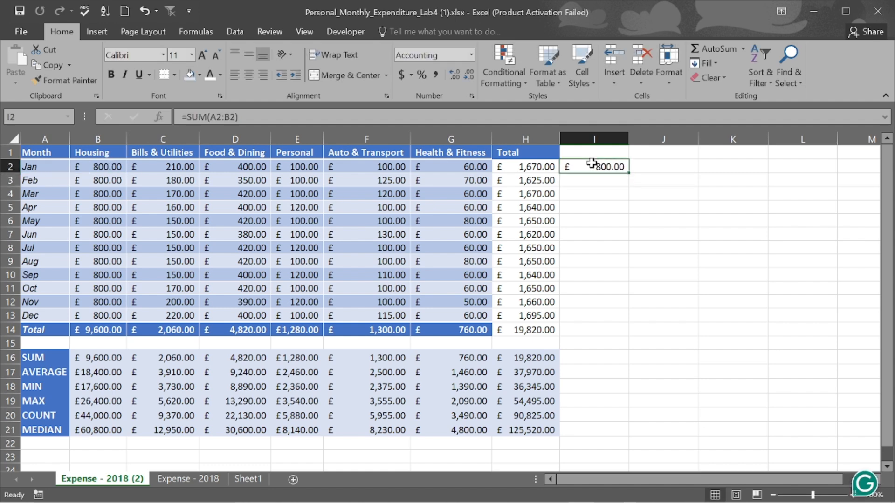
pyautogui.click(54, 167)
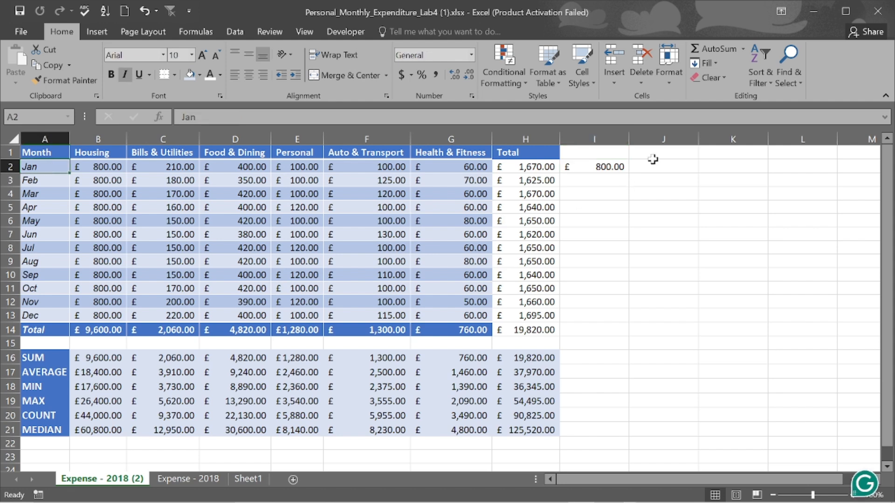
# Step: Replace the formula in I2 with =B2*A2, multiplying January's Housing amount by the month label
pyautogui.click(606, 167)
pyautogui.doubleClick(606, 167)
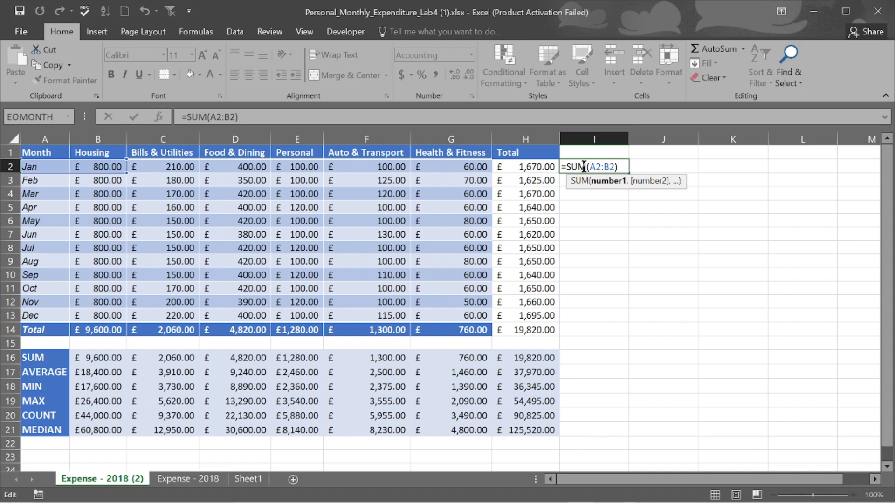
pyautogui.click(620, 166)
pyautogui.press('BackSpace')
pyautogui.press('BackSpace')
pyautogui.press('BackSpace')
pyautogui.press('BackSpace')
pyautogui.press('BackSpace')
pyautogui.press('BackSpace')
pyautogui.press('BackSpace')
pyautogui.press('BackSpace')
pyautogui.press('BackSpace')
pyautogui.press('BackSpace')
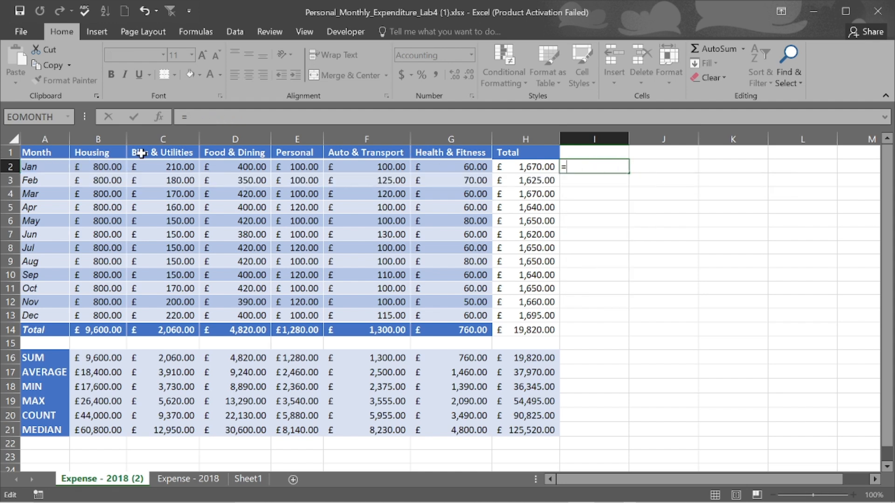
pyautogui.click(87, 166)
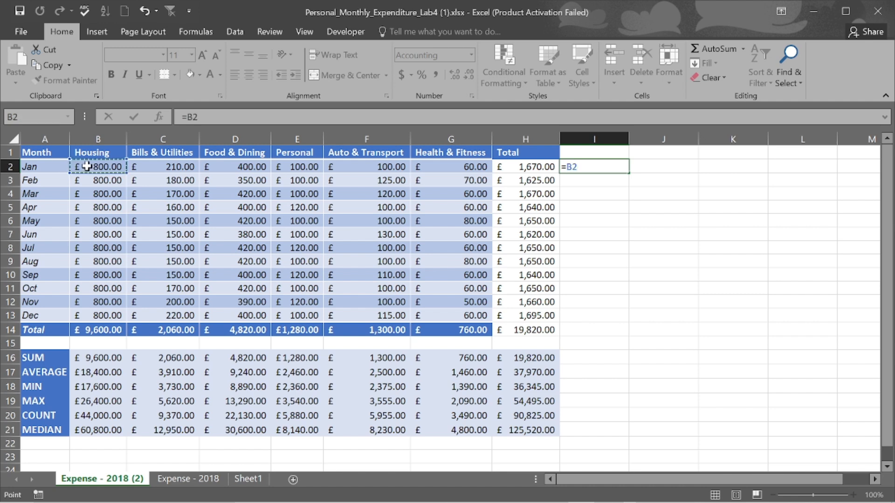
pyautogui.write('*')
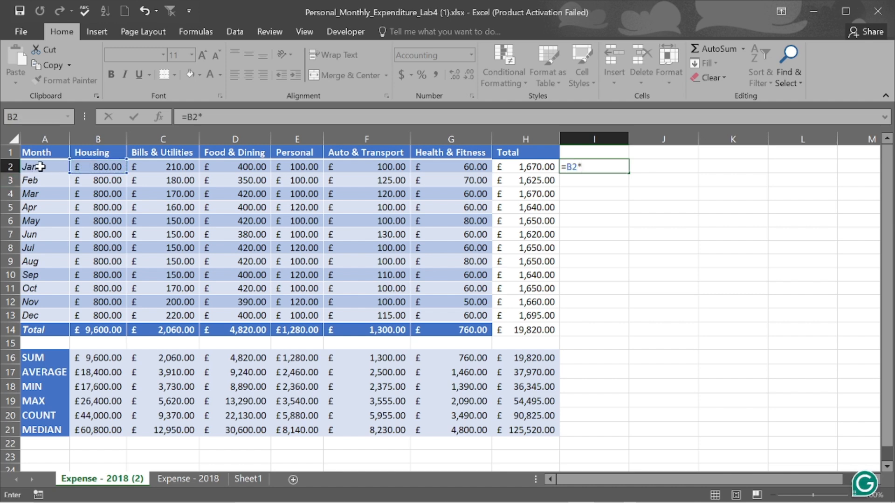
pyautogui.click(41, 167)
pyautogui.press('Return')
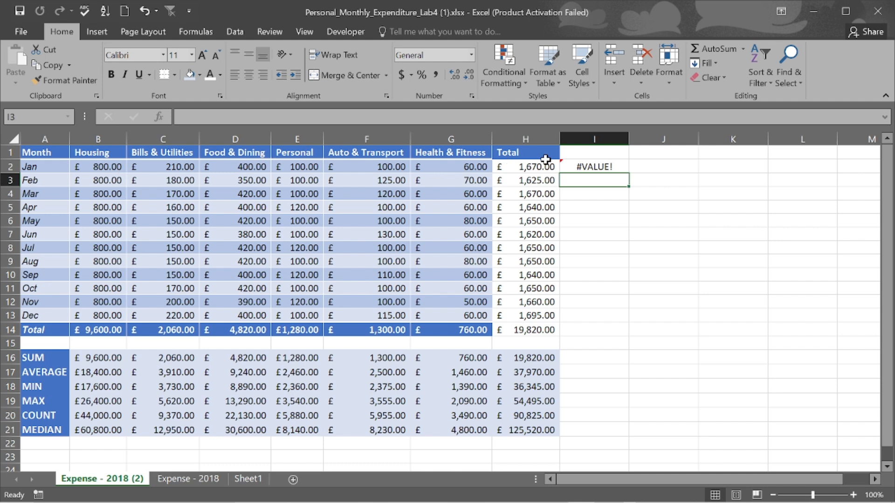
# Step: Inspect the error explanation and the error-checking options offered for I2, leaving the formula as it is
pyautogui.click(592, 166)
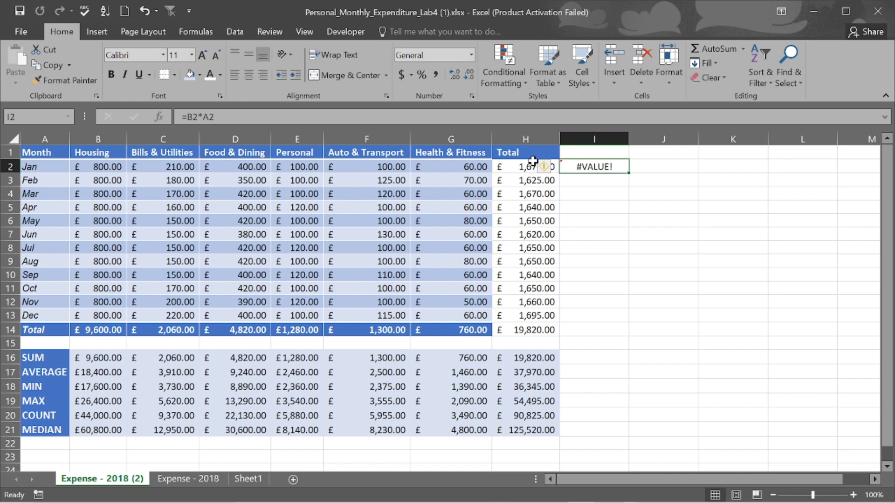
pyautogui.moveTo(555, 168)
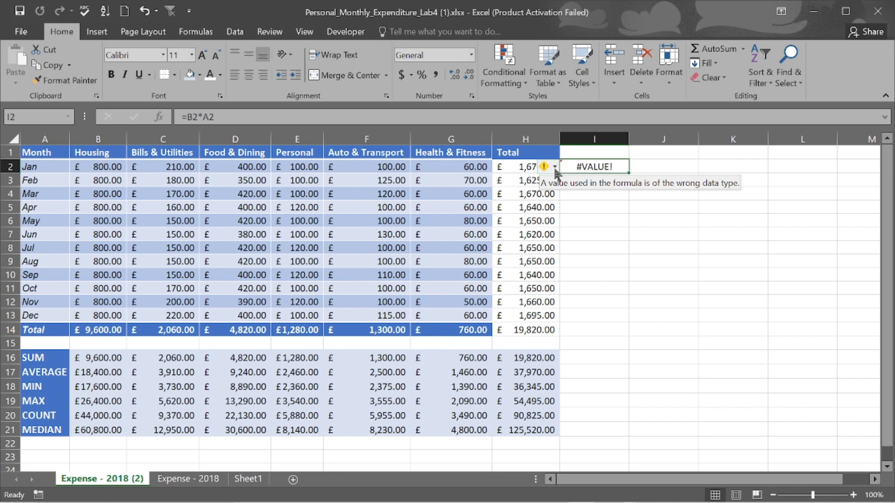
pyautogui.click(554, 168)
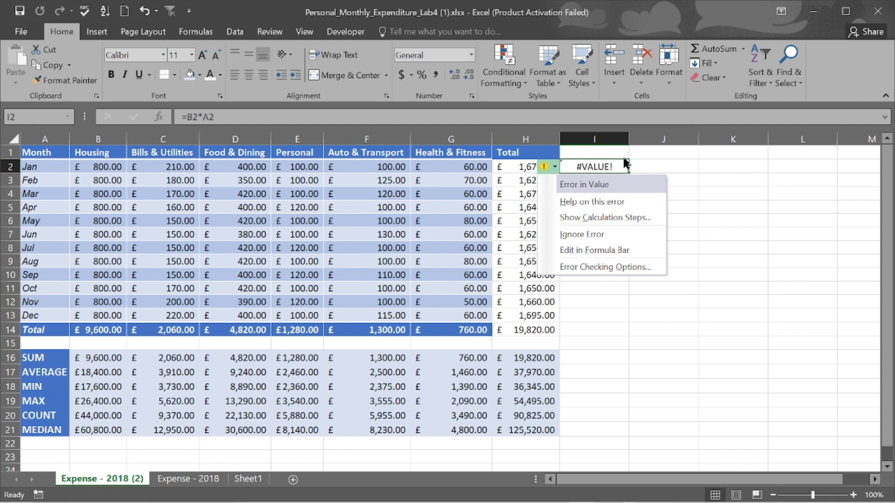
pyautogui.click(647, 156)
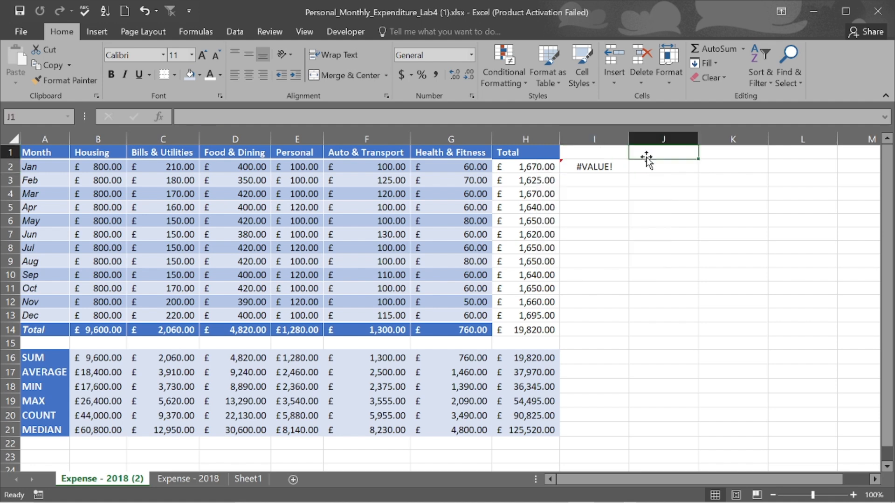
# Step: Switch to PowerPoint to review the Common Formula Errors slide, and return to the Excel workbook
pyautogui.moveTo(528, 502)
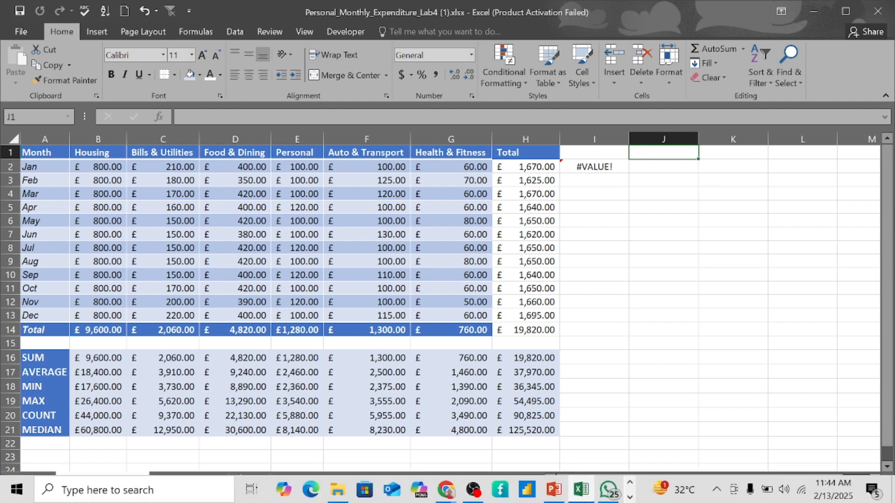
pyautogui.click(551, 497)
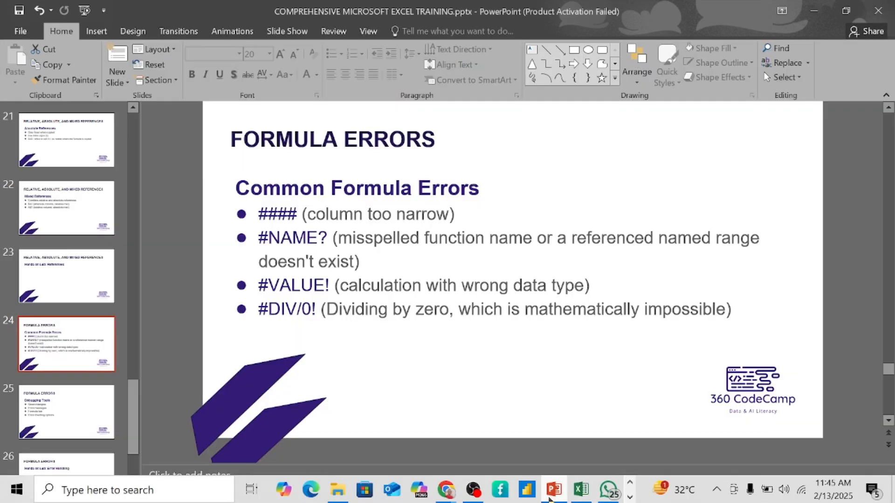
pyautogui.click(552, 494)
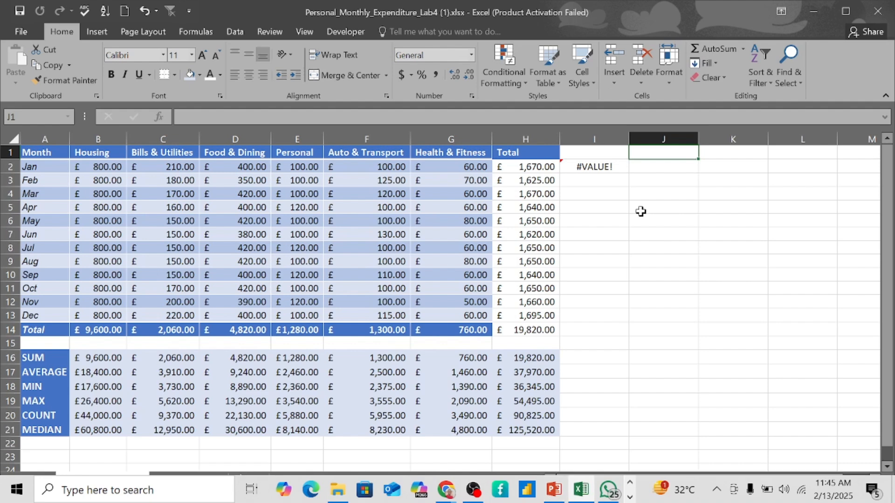
# Step: Enter the formula =H3/0 in I3 to divide February's Total by zero, and reselect the cell
pyautogui.click(601, 180)
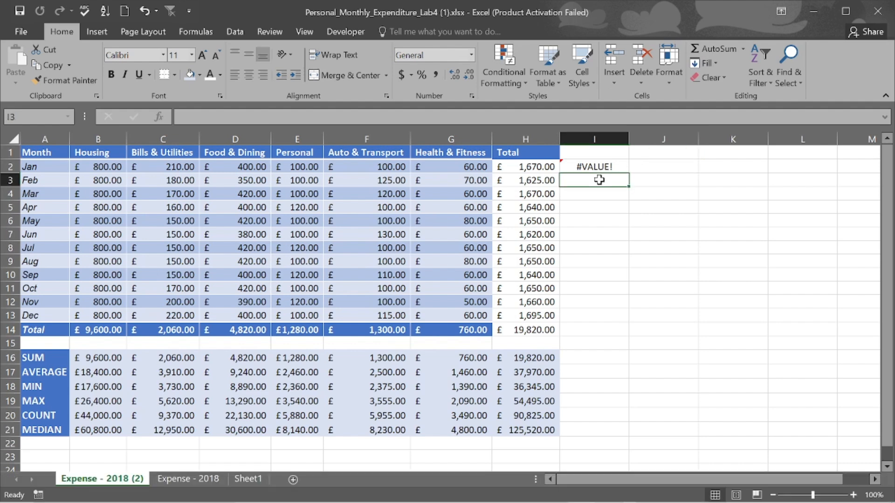
pyautogui.write('=')
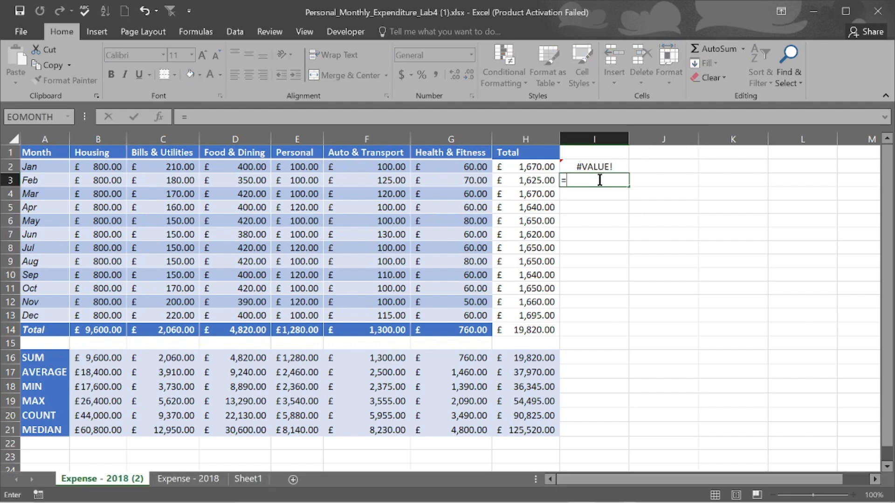
pyautogui.click(523, 182)
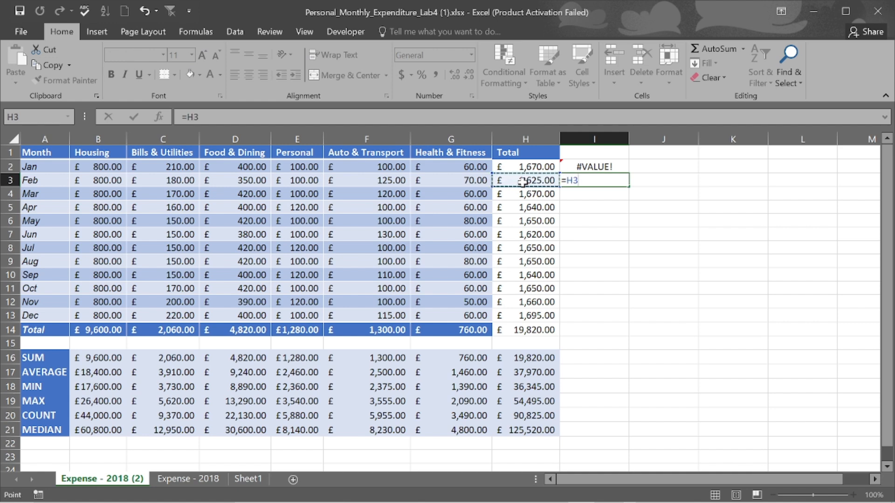
pyautogui.write('/')
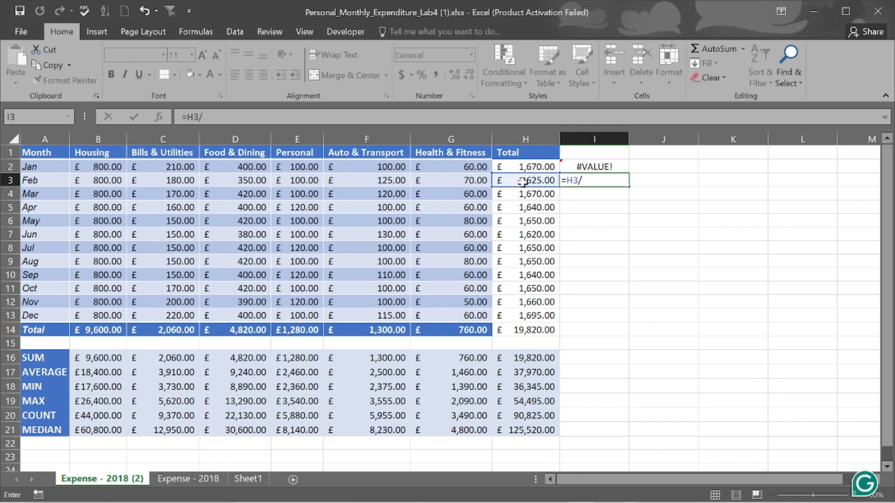
pyautogui.write('0')
pyautogui.press('Return')
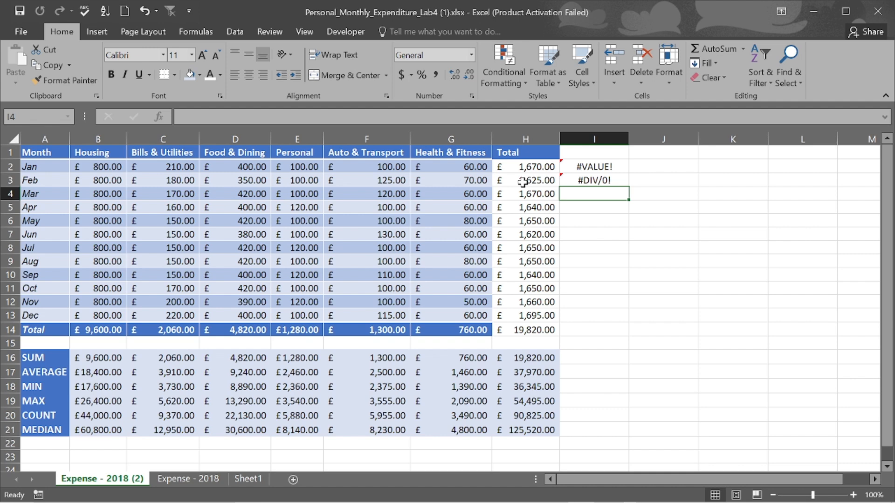
pyautogui.click(592, 180)
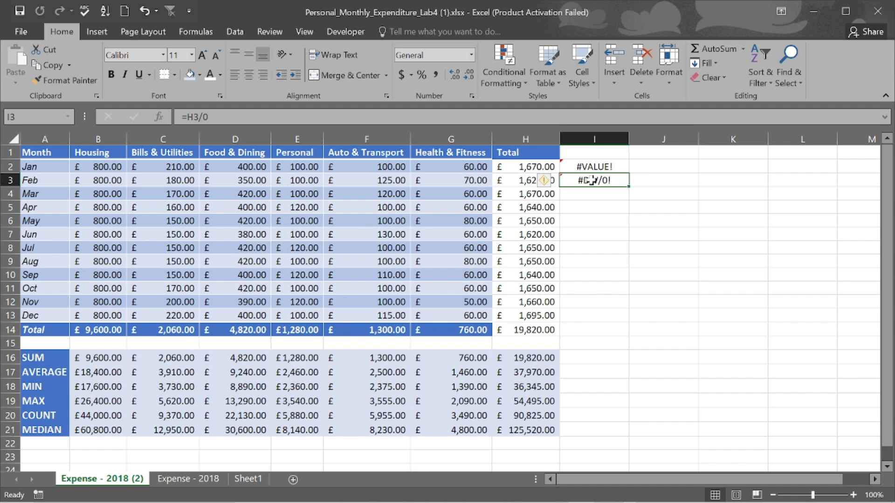
# Step: Examine the Financial, Logical and Text function categories in the function library, including the further Text functions
pyautogui.click(200, 34)
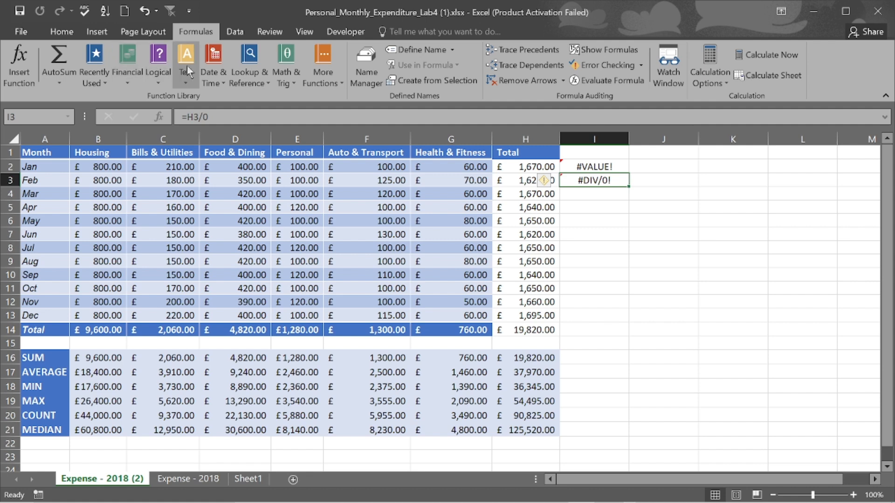
pyautogui.click(130, 82)
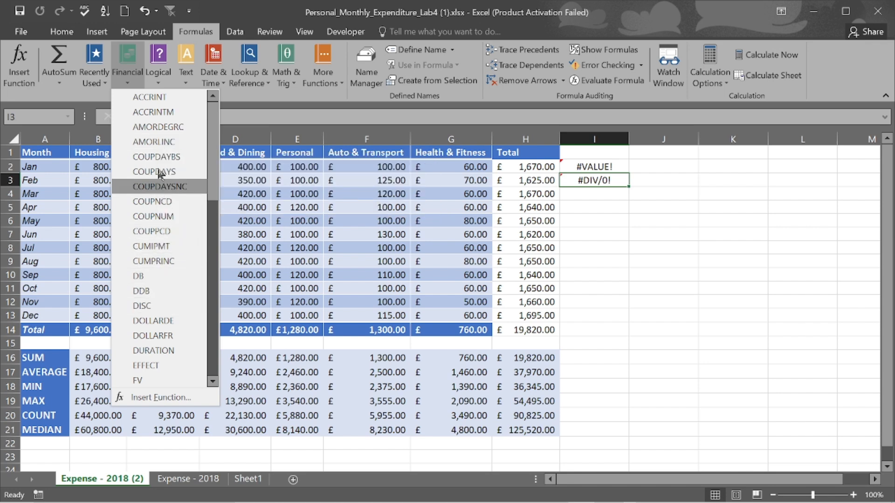
pyautogui.click(128, 82)
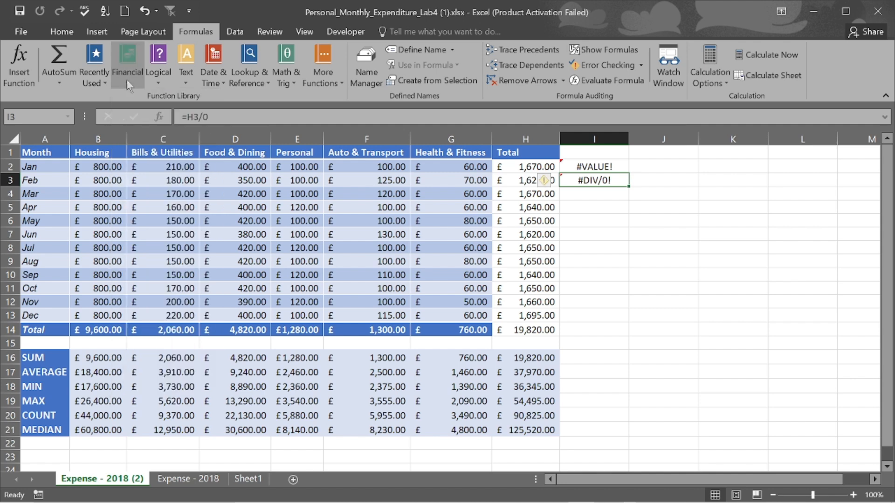
pyautogui.click(156, 83)
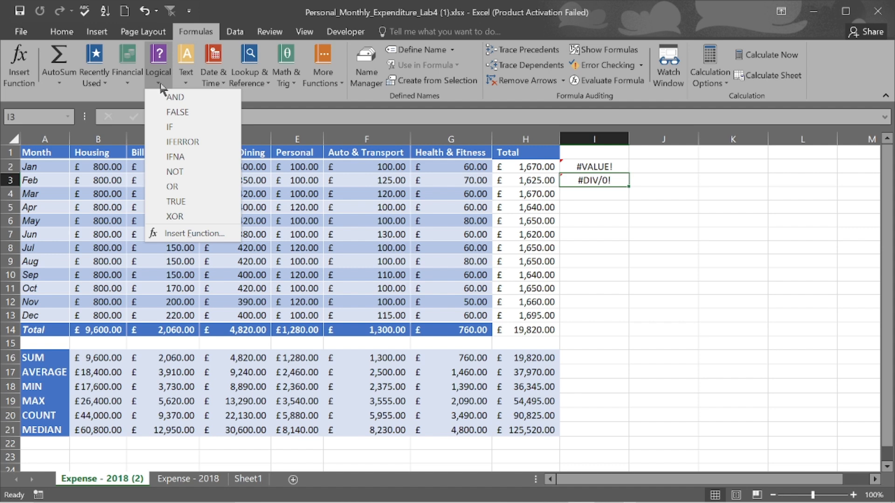
pyautogui.click(160, 84)
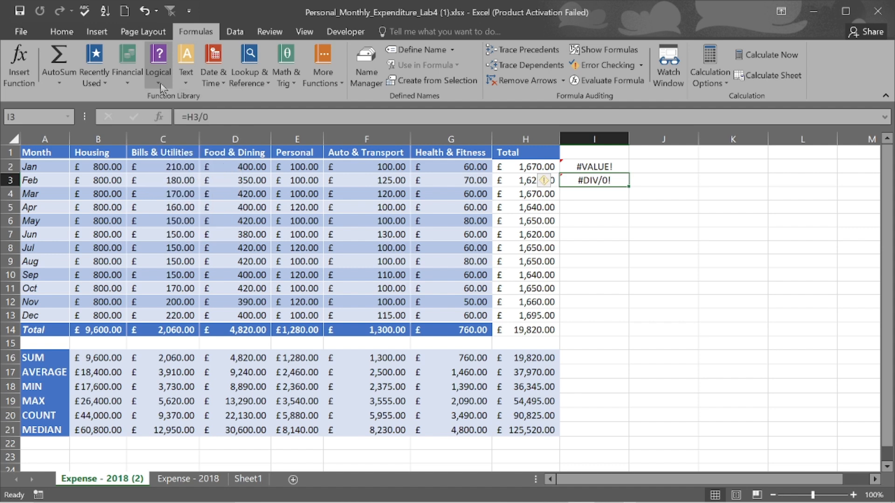
pyautogui.click(185, 84)
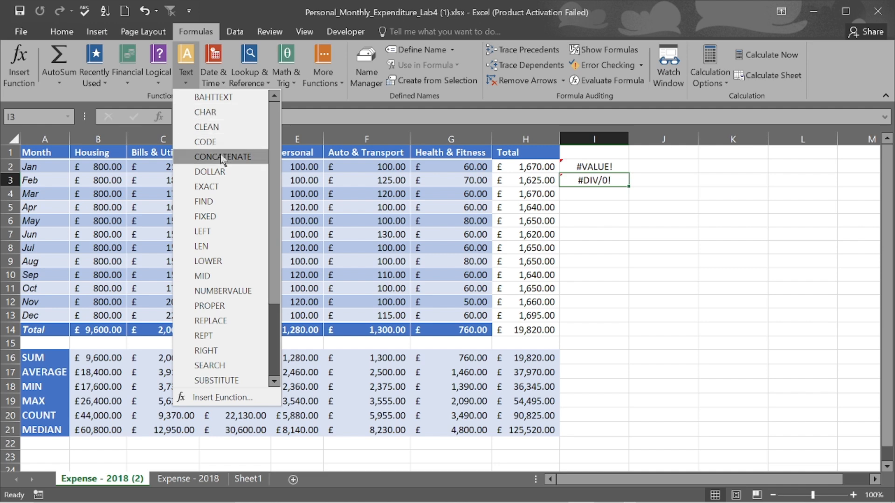
pyautogui.scroll(-3, 221, 159)
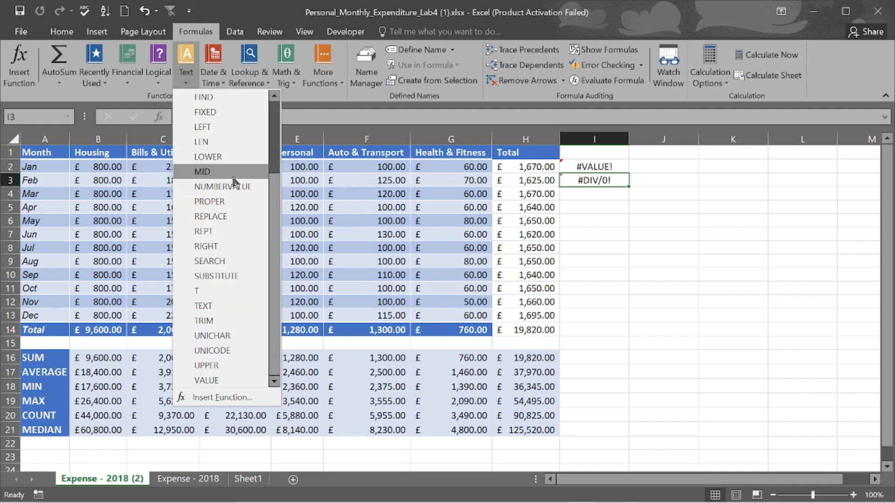
pyautogui.scroll(3, 233, 177)
pyautogui.scroll(-3, 232, 177)
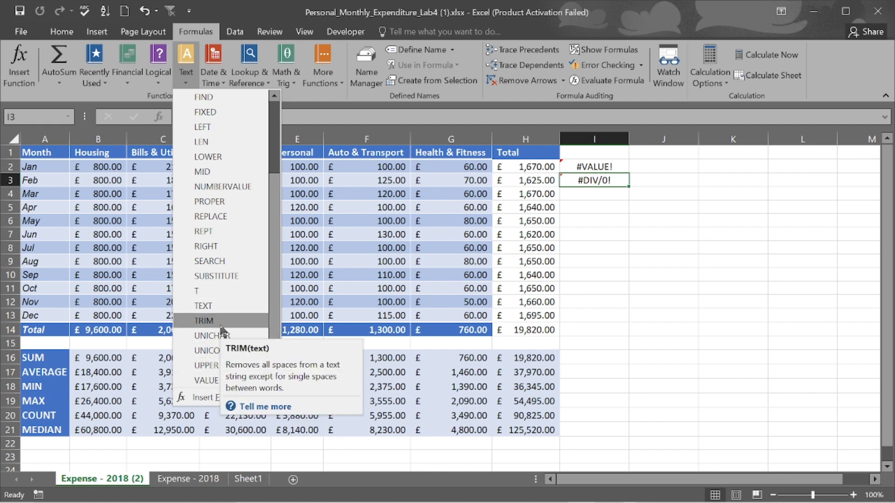
pyautogui.click(185, 82)
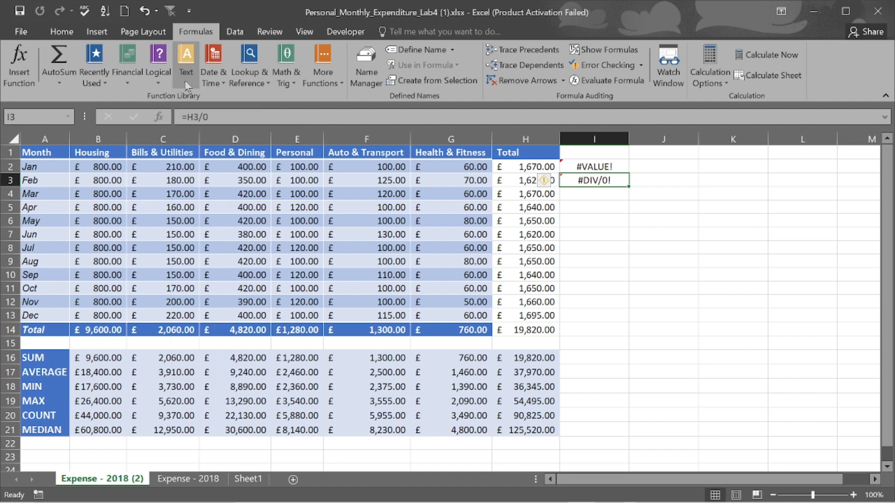
# Step: Examine the Date & Time, Lookup & Reference, Math & Trig, additional and recently used function lists
pyautogui.click(224, 87)
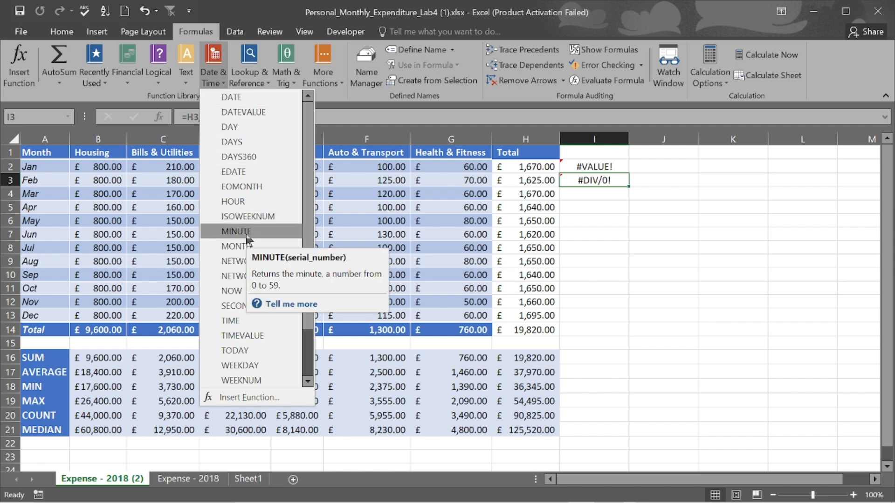
pyautogui.click(268, 80)
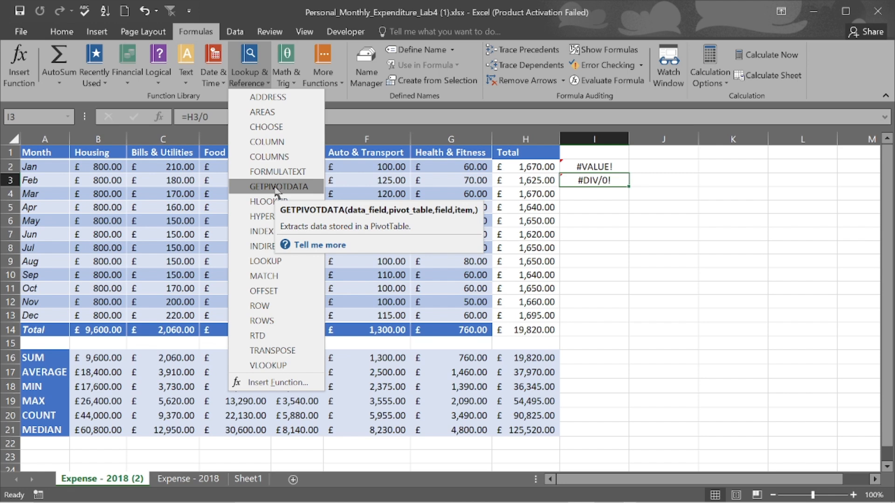
pyautogui.click(293, 85)
pyautogui.click(293, 85)
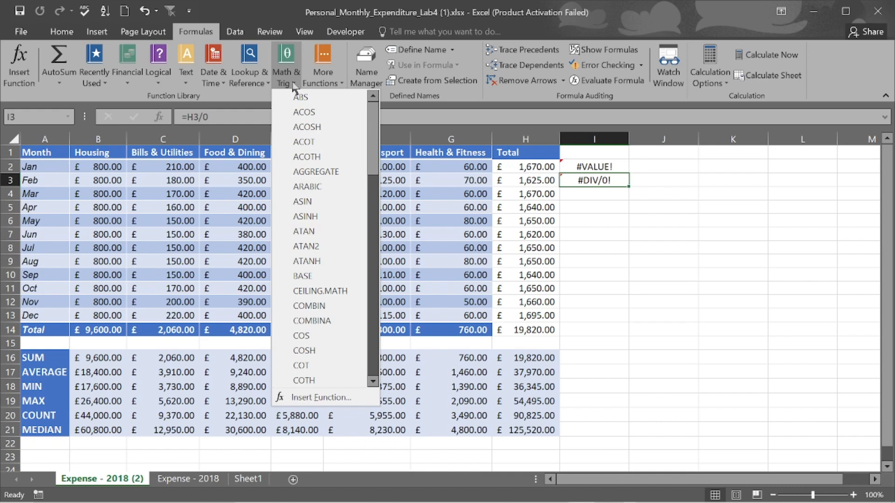
pyautogui.click(295, 86)
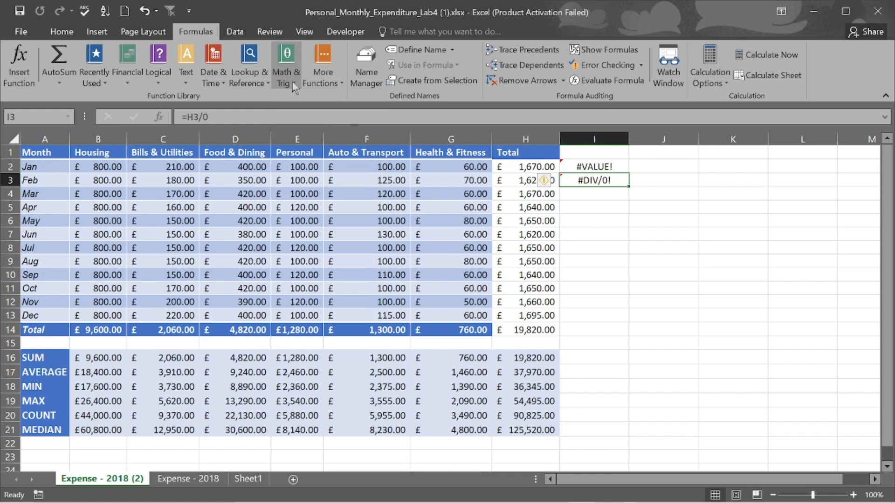
pyautogui.click(342, 89)
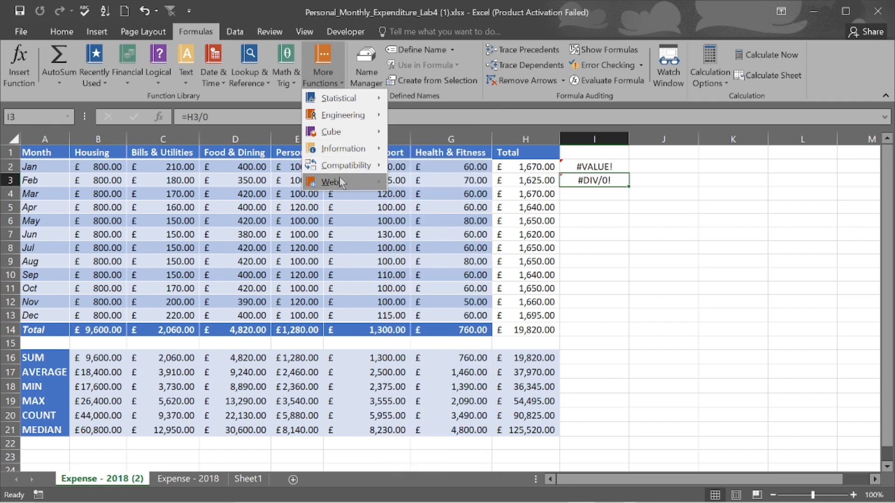
pyautogui.click(337, 80)
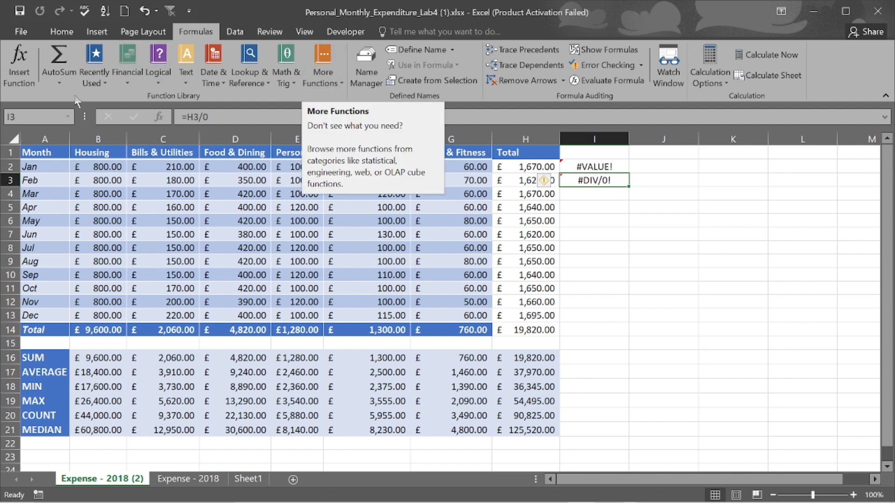
pyautogui.click(100, 85)
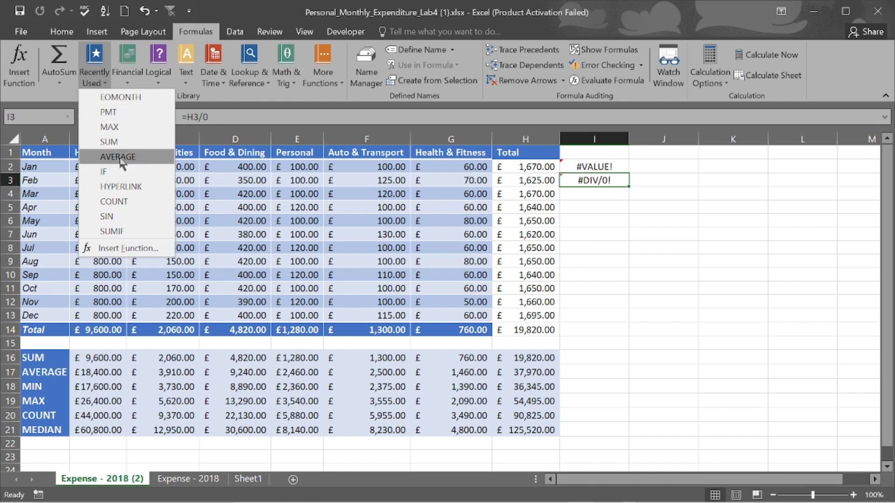
pyautogui.click(106, 84)
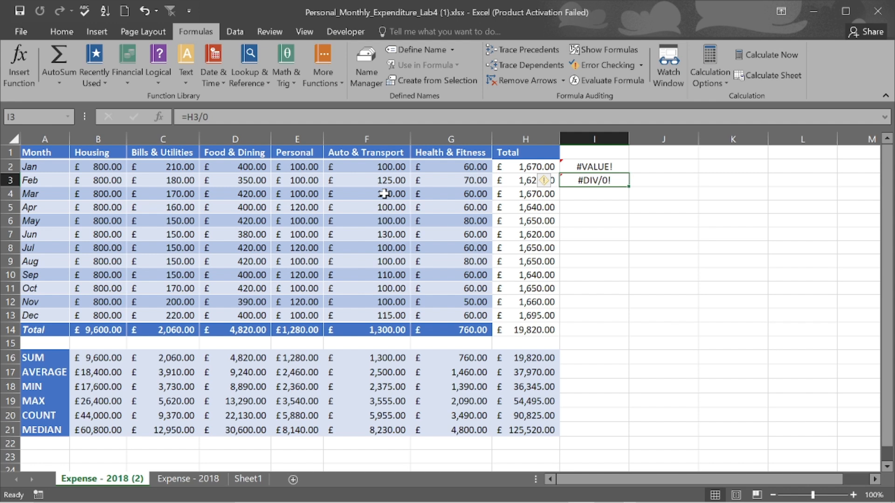
pyautogui.click(383, 206)
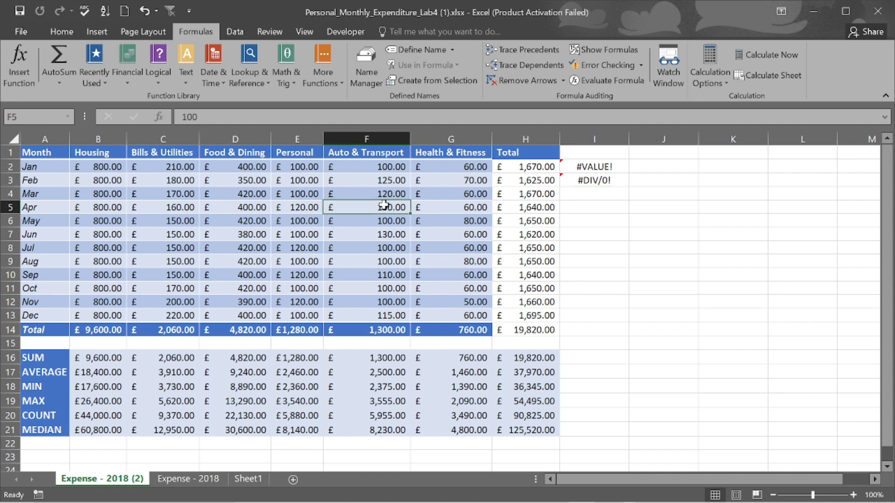
pyautogui.click(307, 33)
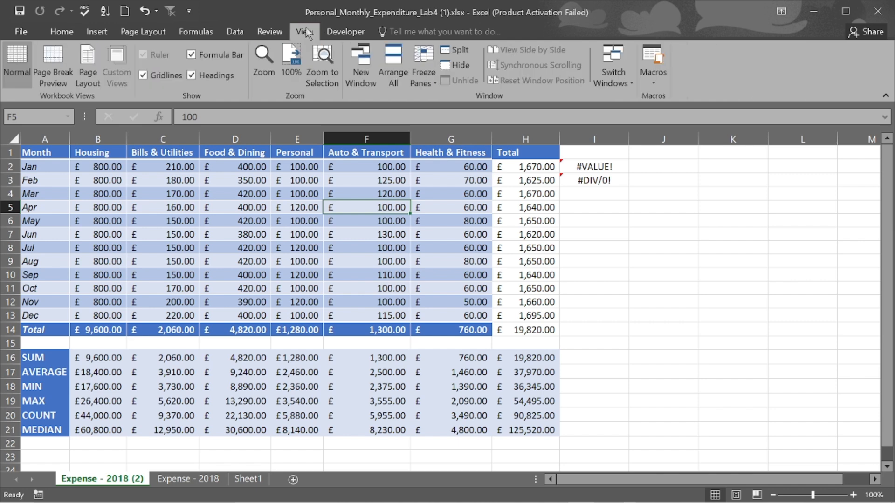
pyautogui.click(235, 33)
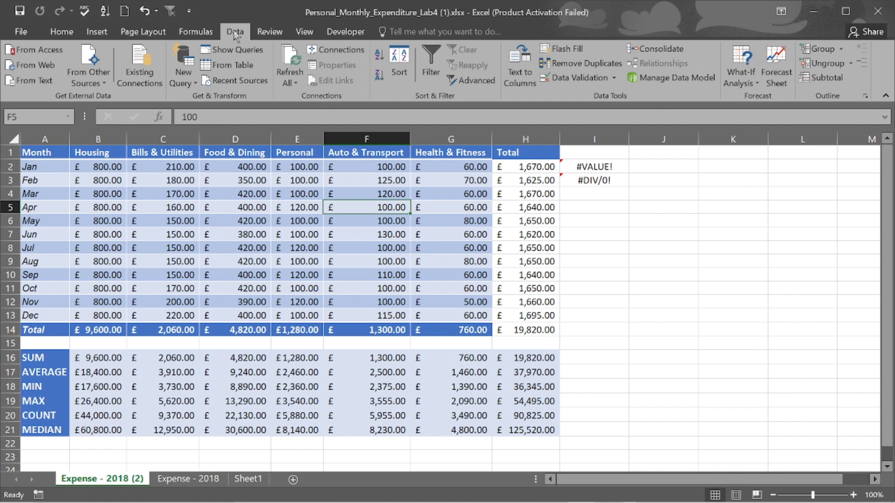
pyautogui.click(65, 33)
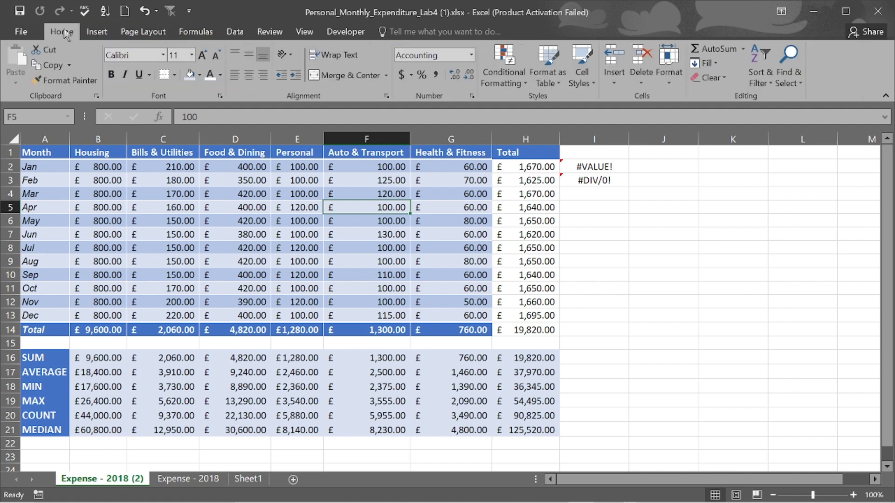
pyautogui.click(103, 34)
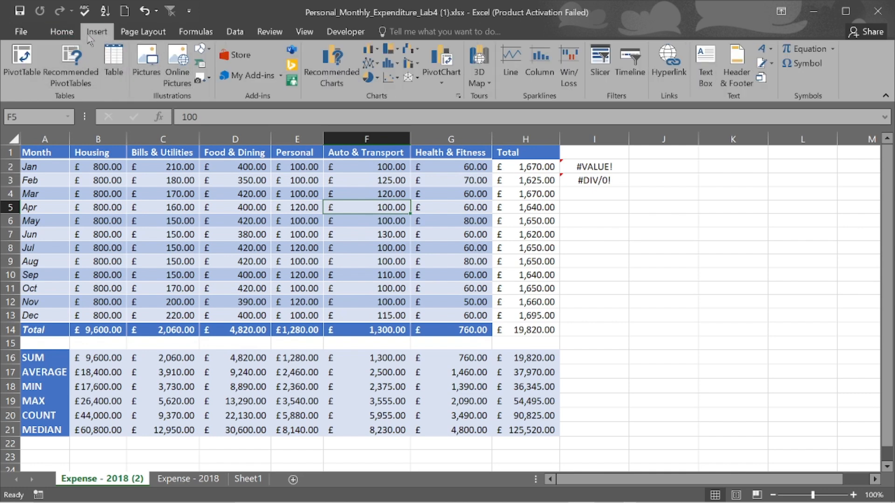
pyautogui.click(65, 33)
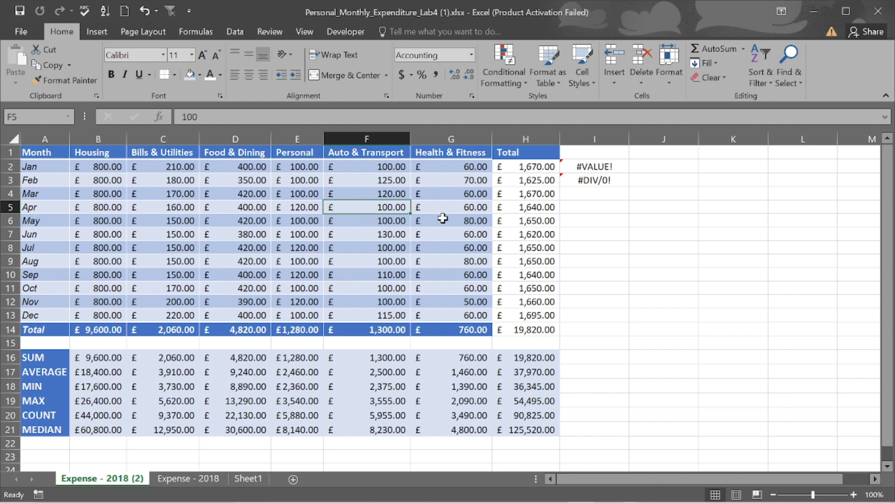
pyautogui.click(670, 198)
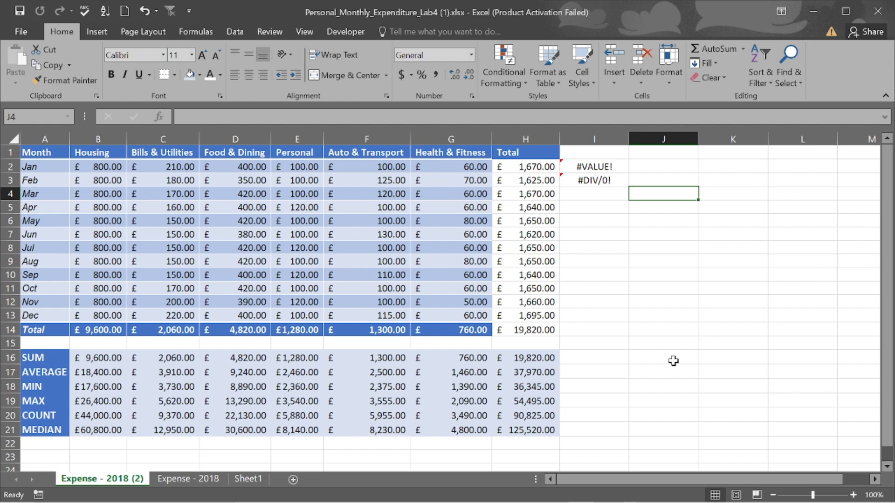
pyautogui.moveTo(513, 502)
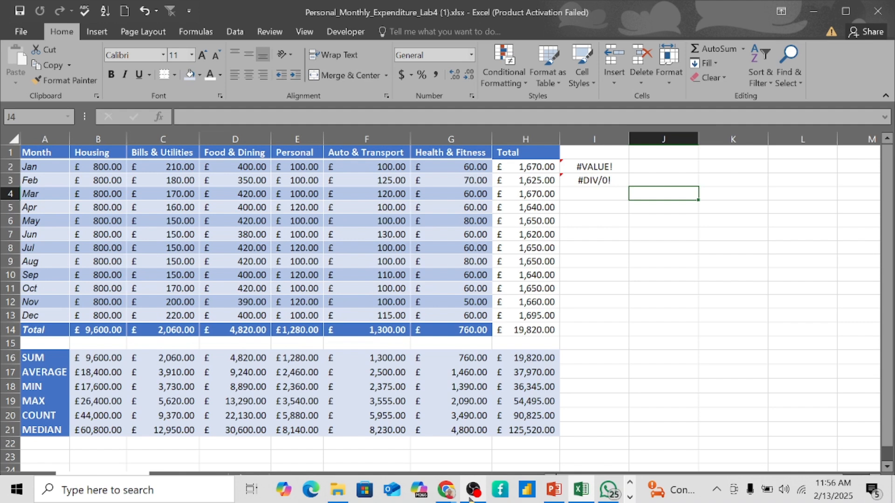
pyautogui.moveTo(471, 499)
pyautogui.click(474, 436)
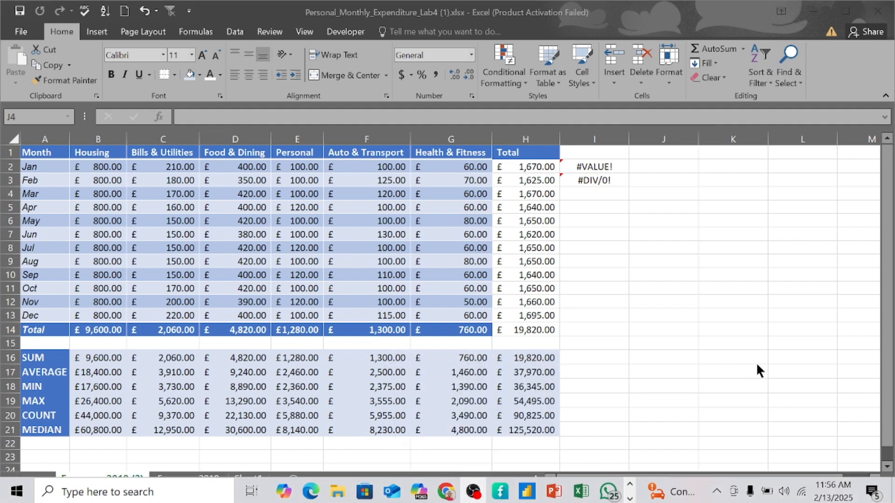